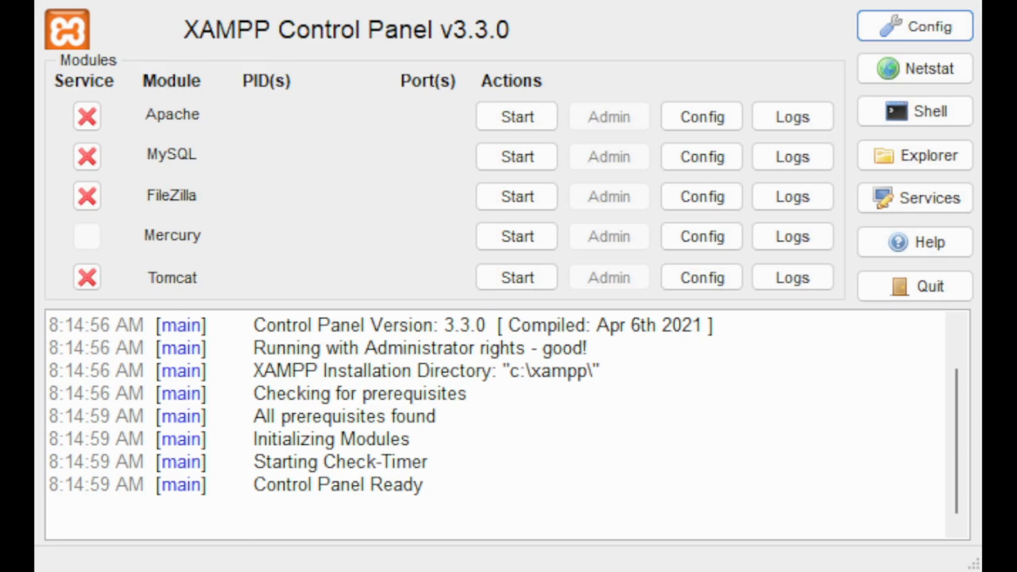
Start the Apache and MySQL modules in the XAMPP Control Panel
left_click(503, 119)
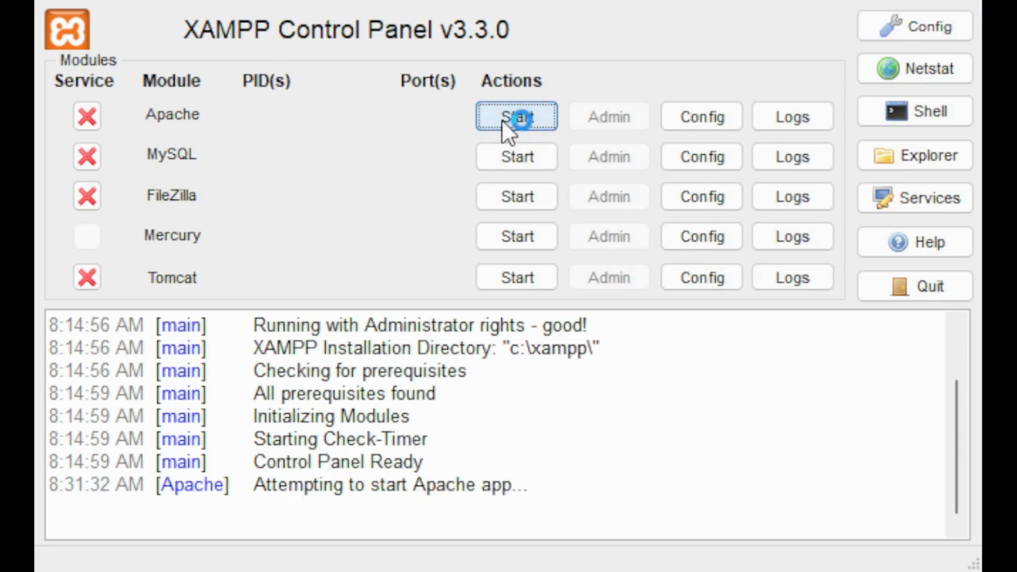
left_click(515, 159)
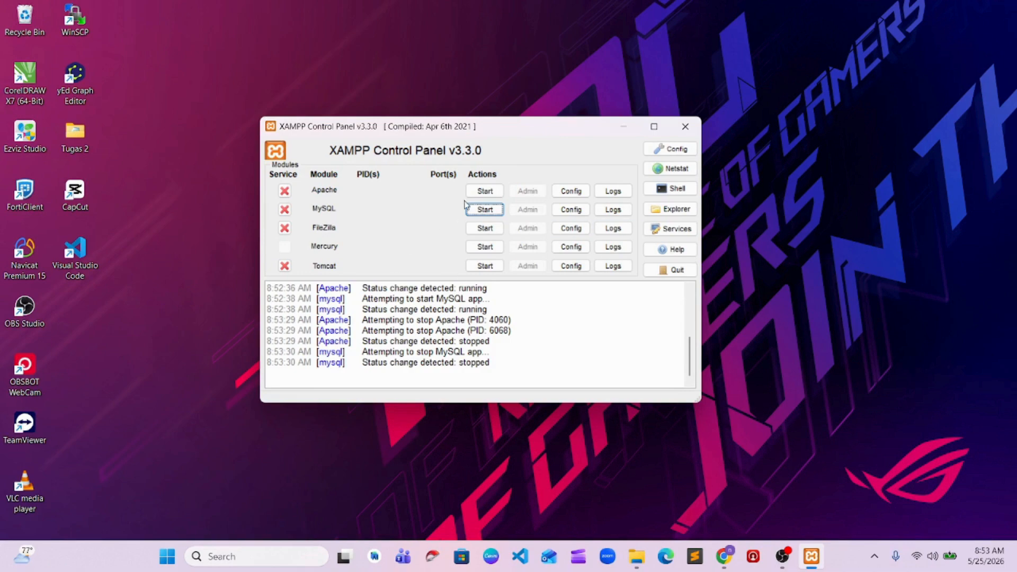
left_click(485, 191)
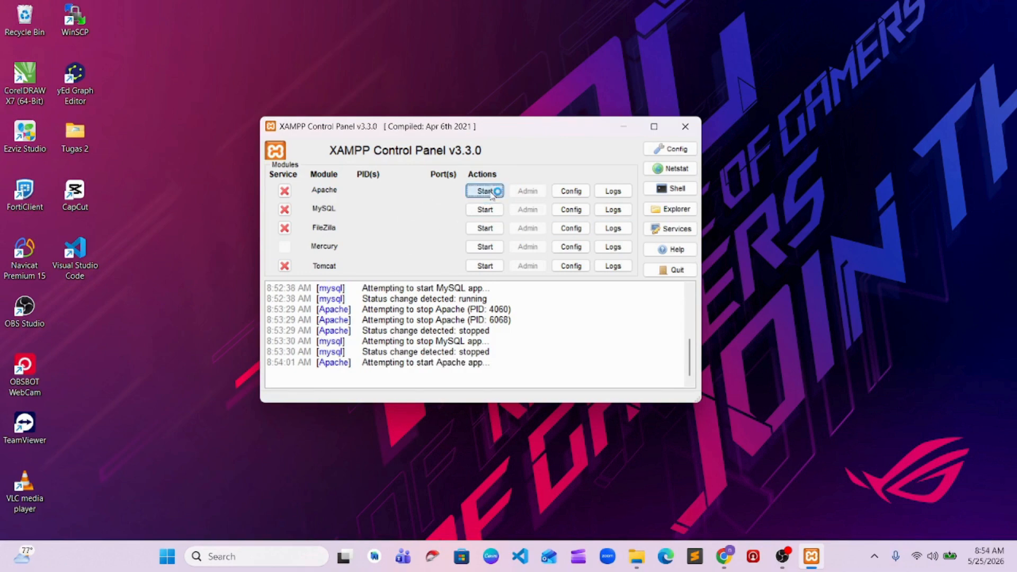
left_click(479, 209)
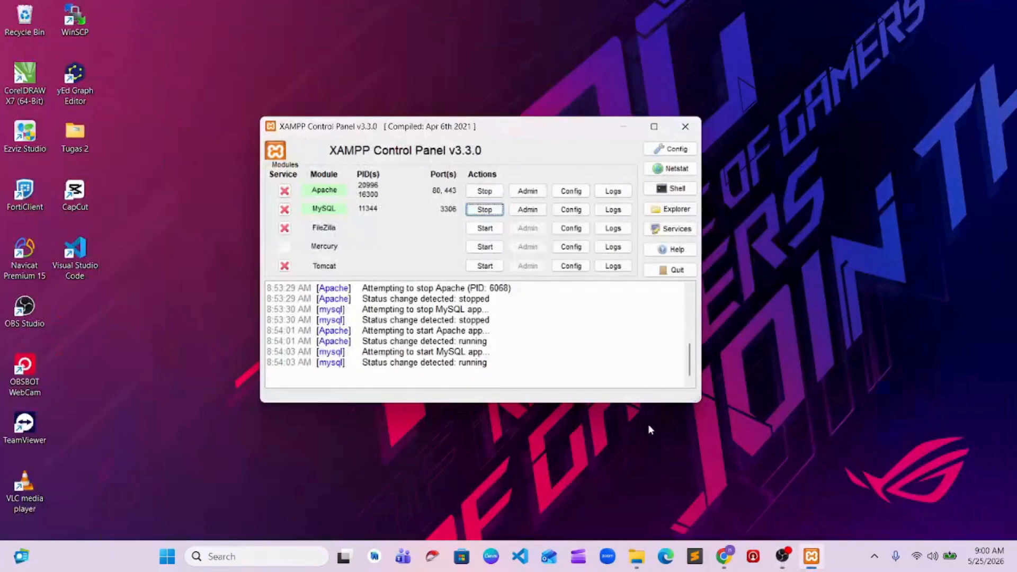
Open a Windows Command Prompt by running cmd
key("super+r")
type("c")
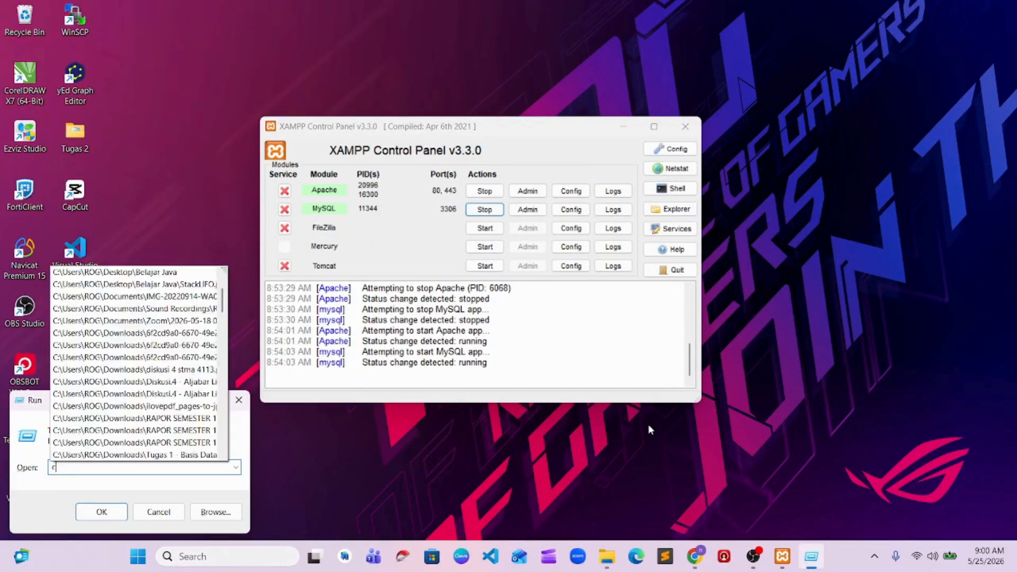
type("md")
key("Return")
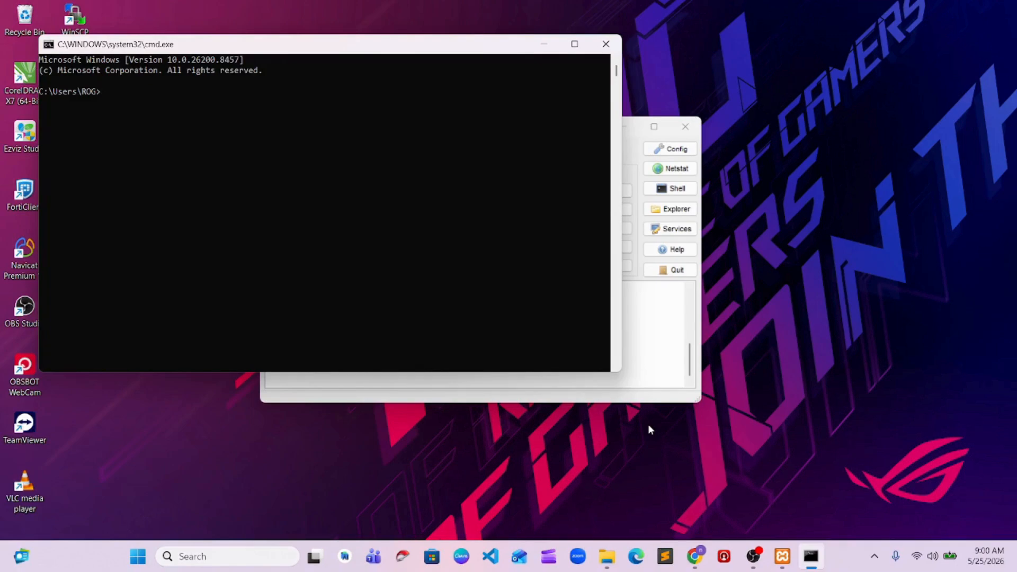
Go up two directory levels to the root of drive C with cd.
type("cd..")
key("Return")
type("cd..")
key("Return")
Change the working directory to xampp\mysql\bin
type("xa,")
key("BackSpace")
key("BackSpace")
key("BackSpace")
key("BackSpace")
type("cd xampp\\mysql")
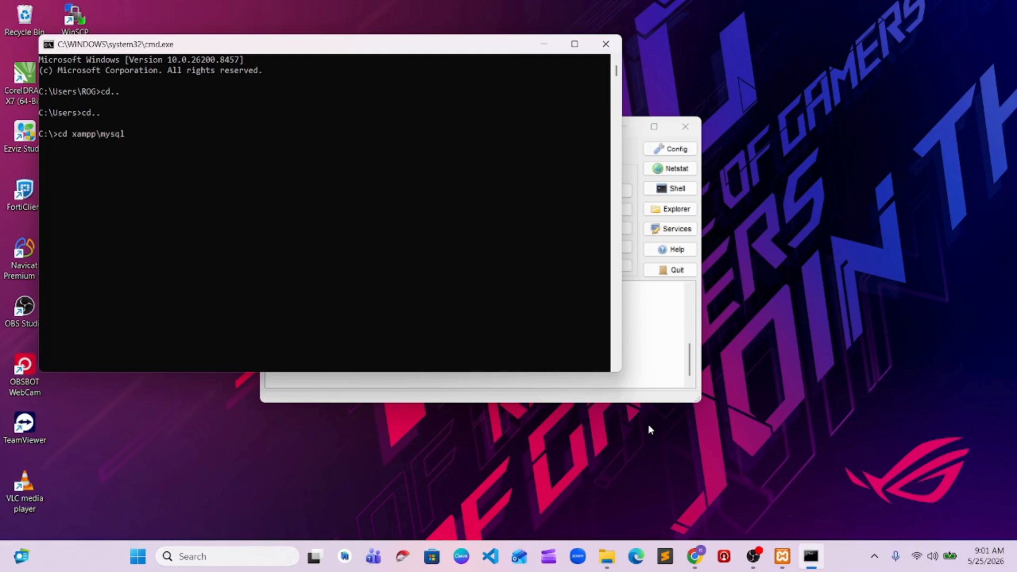
type("\bin")
key("Return")
Connect to the database server as root with the command Mysql -u root
type("Mysql")
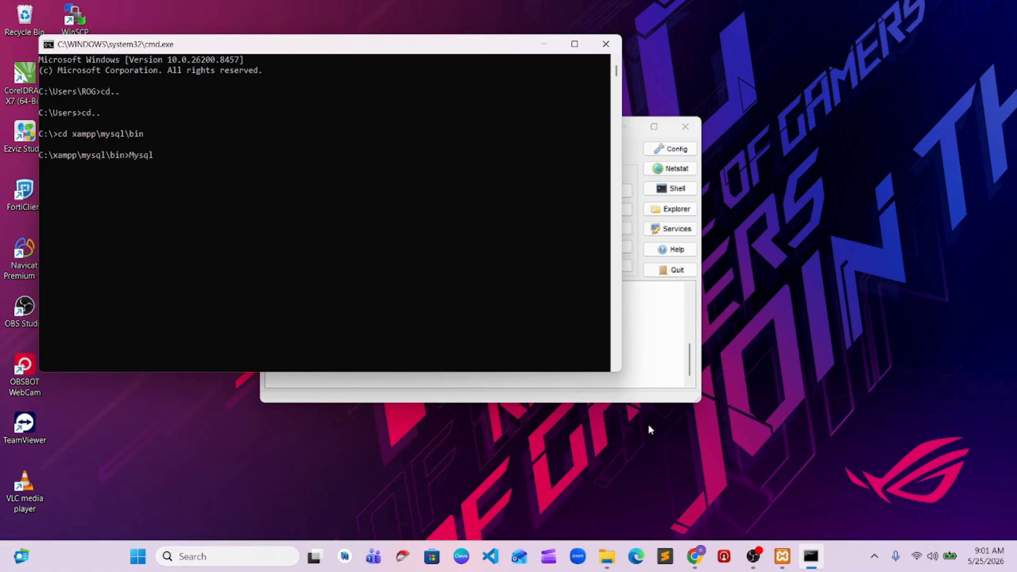
type(" -u root")
key("Return")
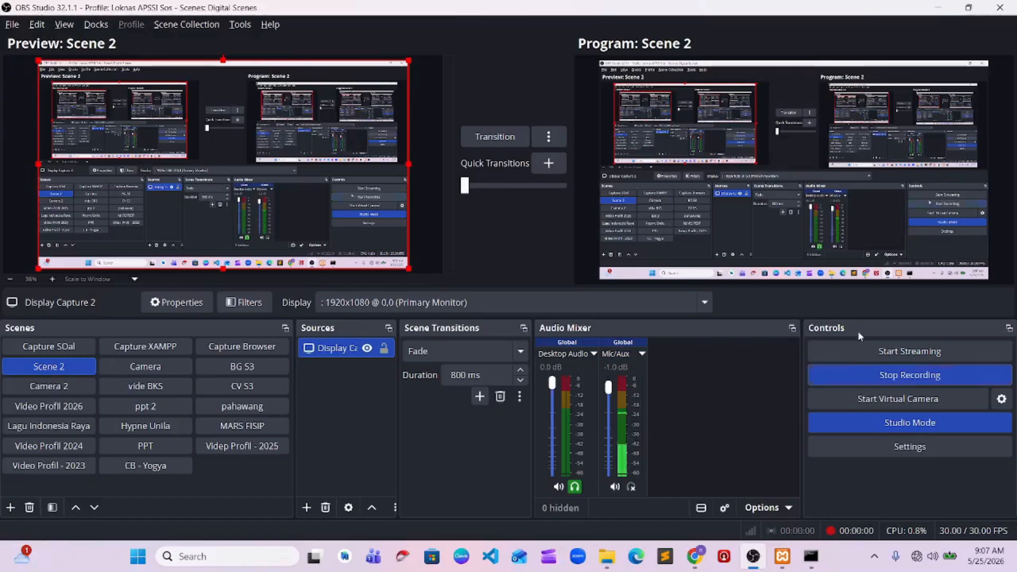
Switch to Chrome and load localhost/phpmyadmin
left_click(937, 8)
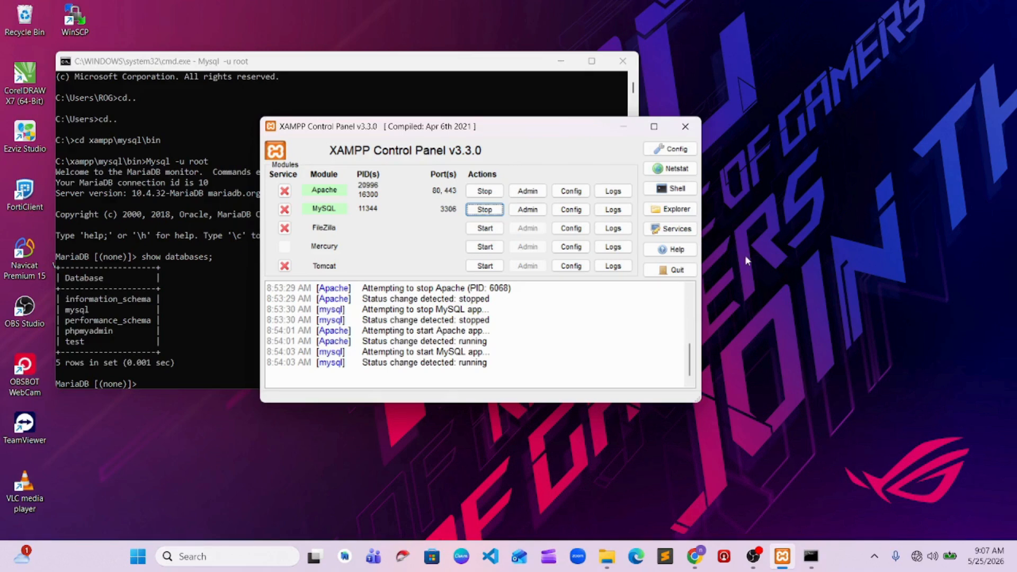
left_click(694, 556)
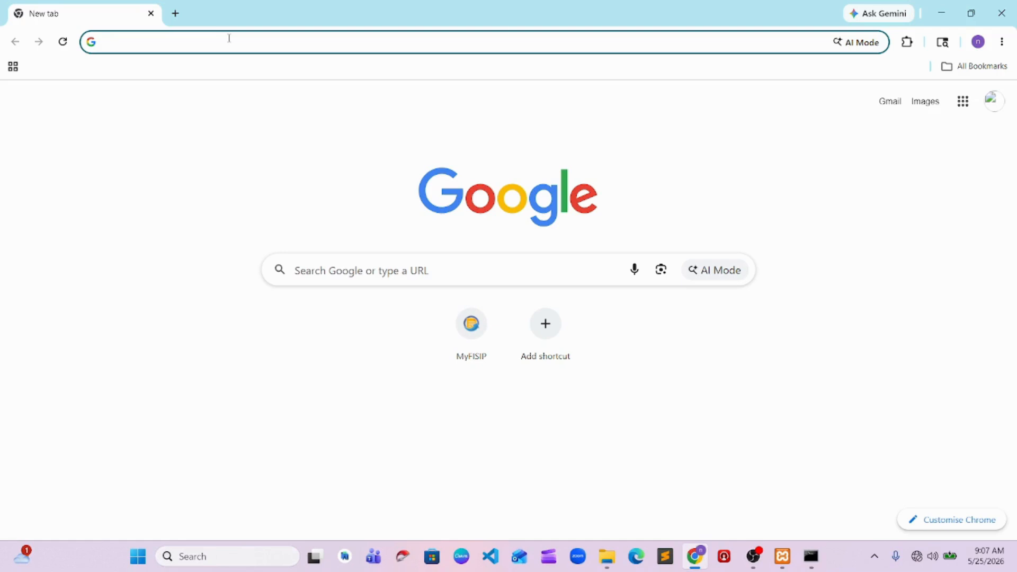
type("lo")
key("Right")
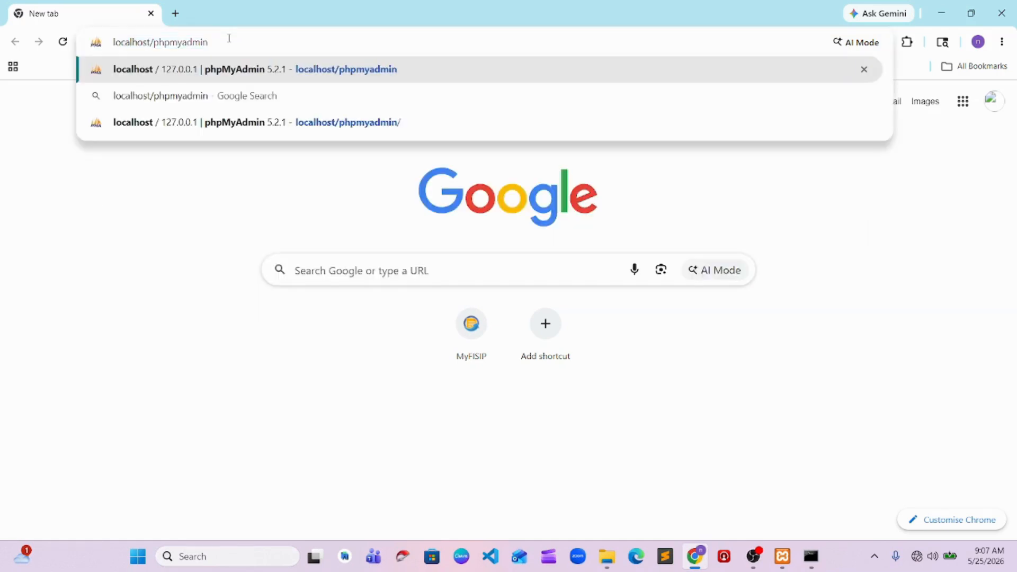
key("Return")
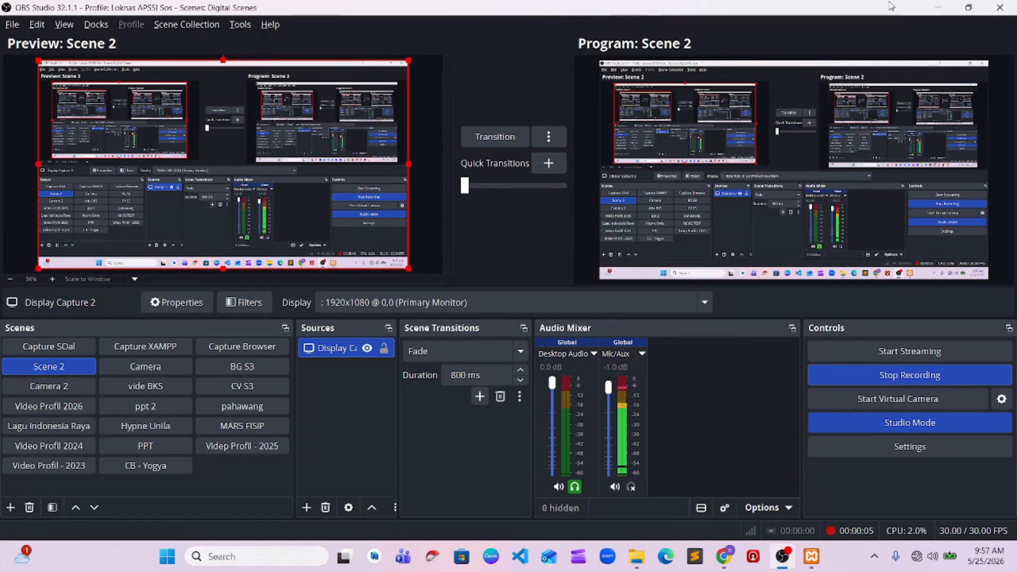
Create a database named rumahsakit from the server's Databases page
left_click(935, 7)
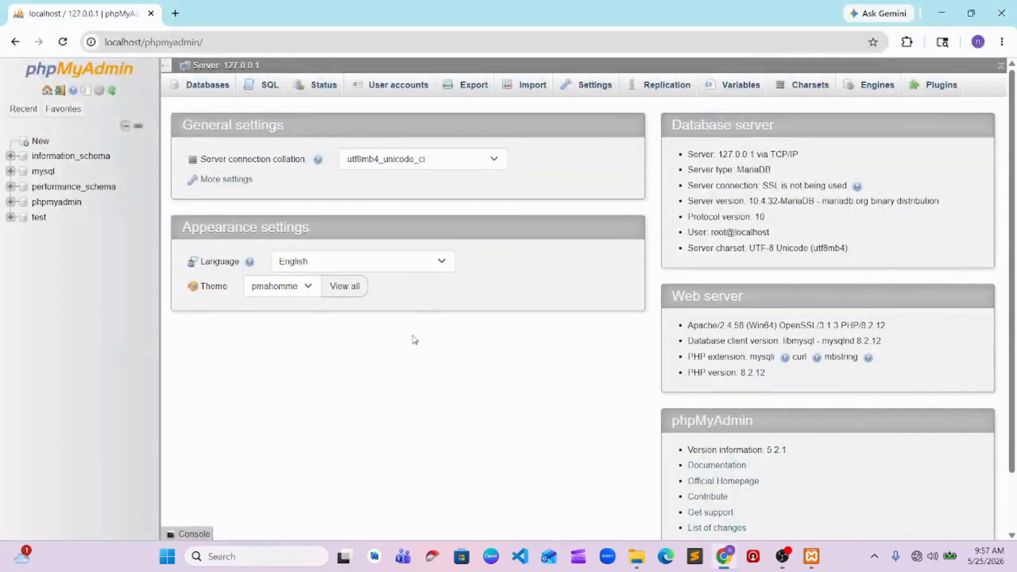
left_click(267, 98)
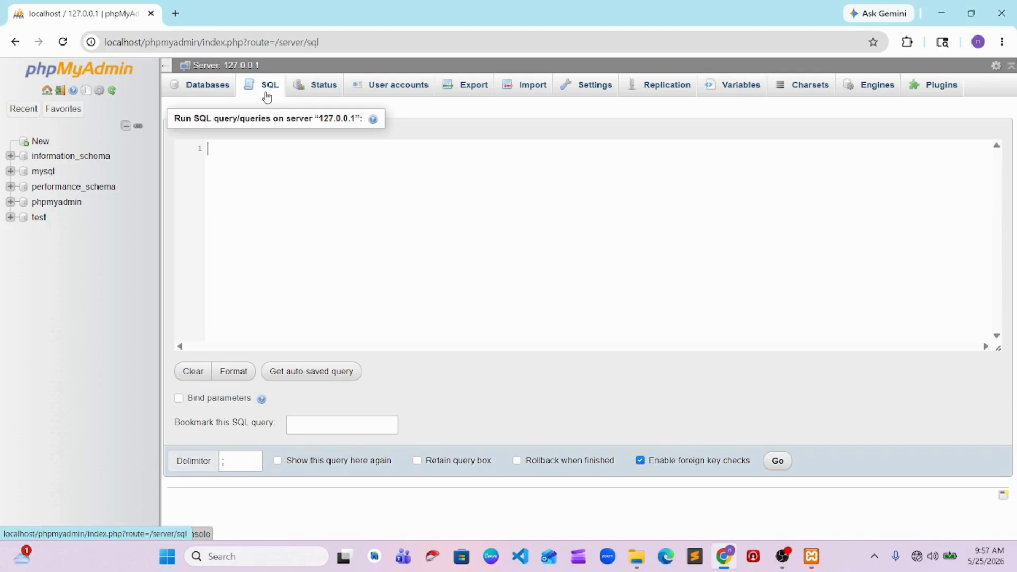
left_click(207, 86)
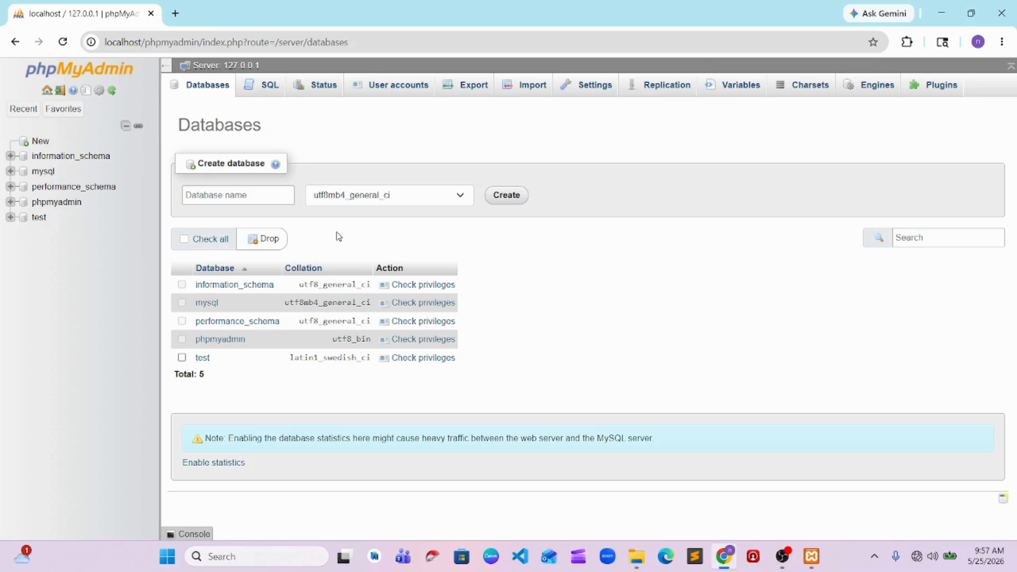
left_click(277, 201)
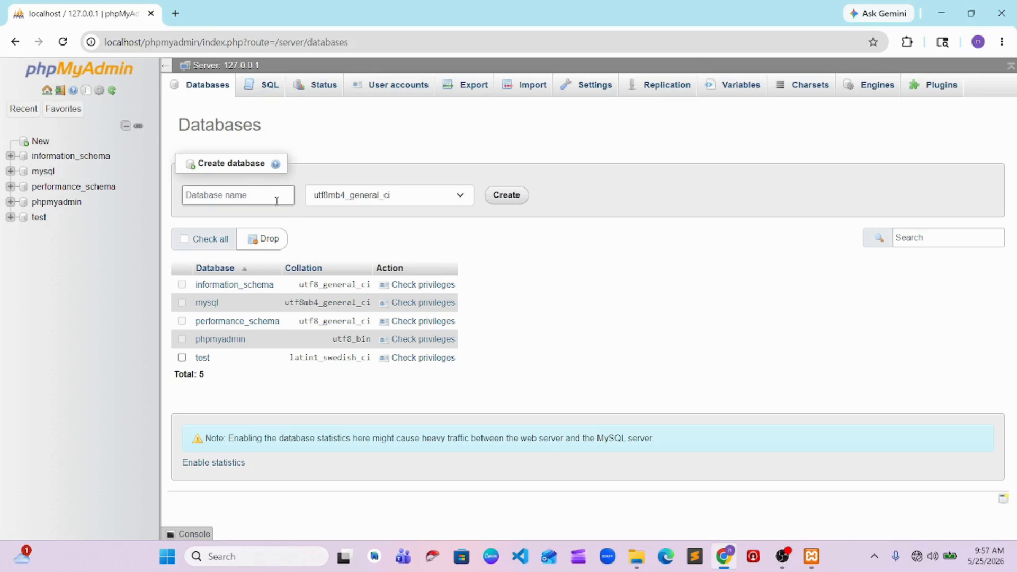
type("rumahsa")
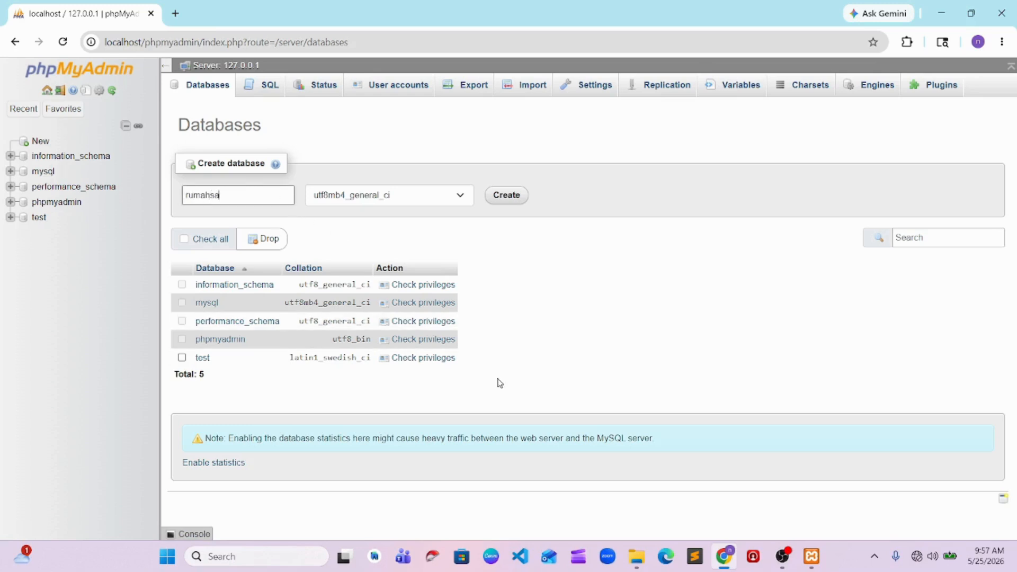
left_click(784, 559)
left_click(784, 559)
left_click(215, 192)
type("kit")
left_click(502, 201)
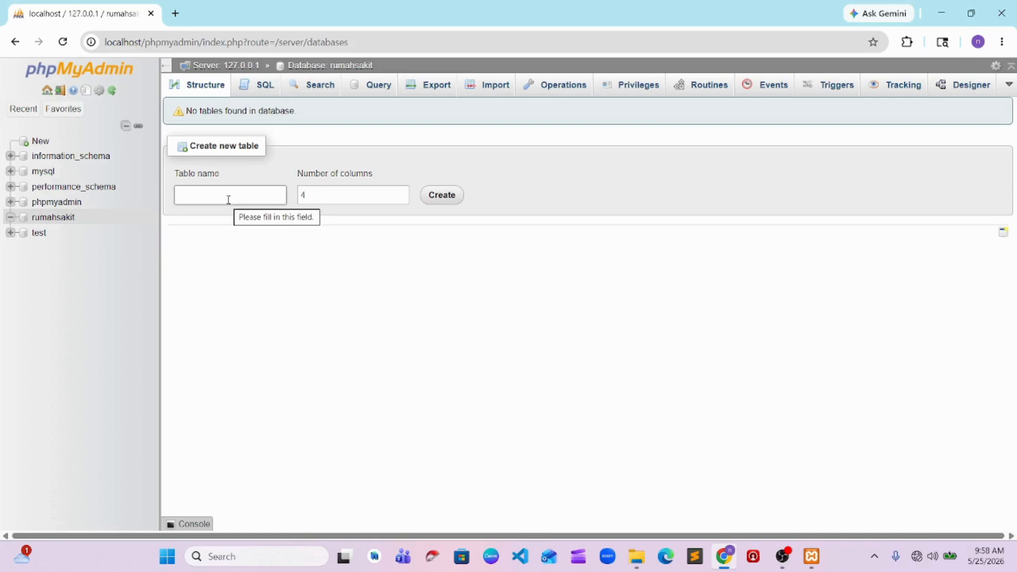
Drop the rumahsakit database from the server's database list and confirm its removal
left_click(782, 556)
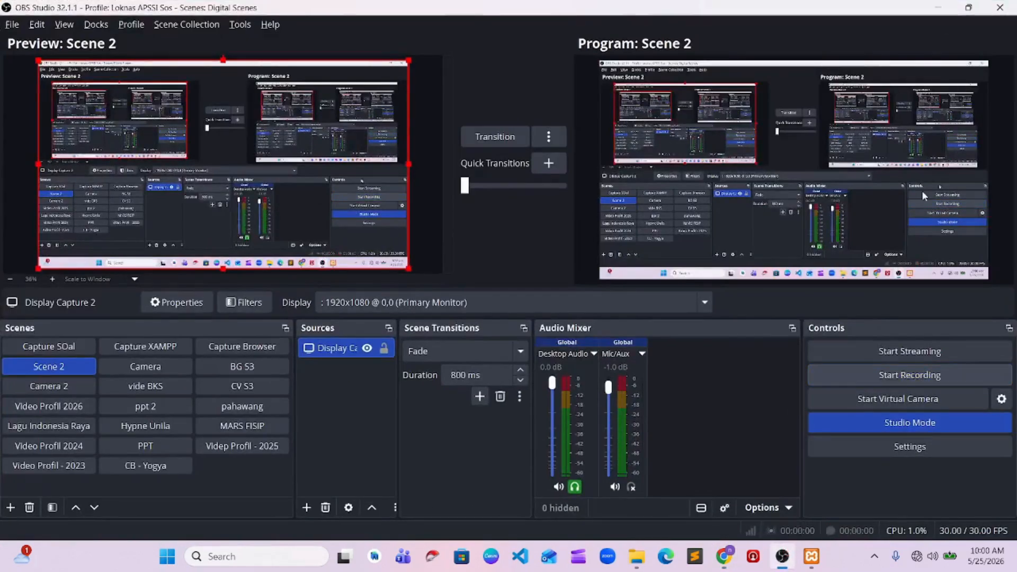
left_click(938, 7)
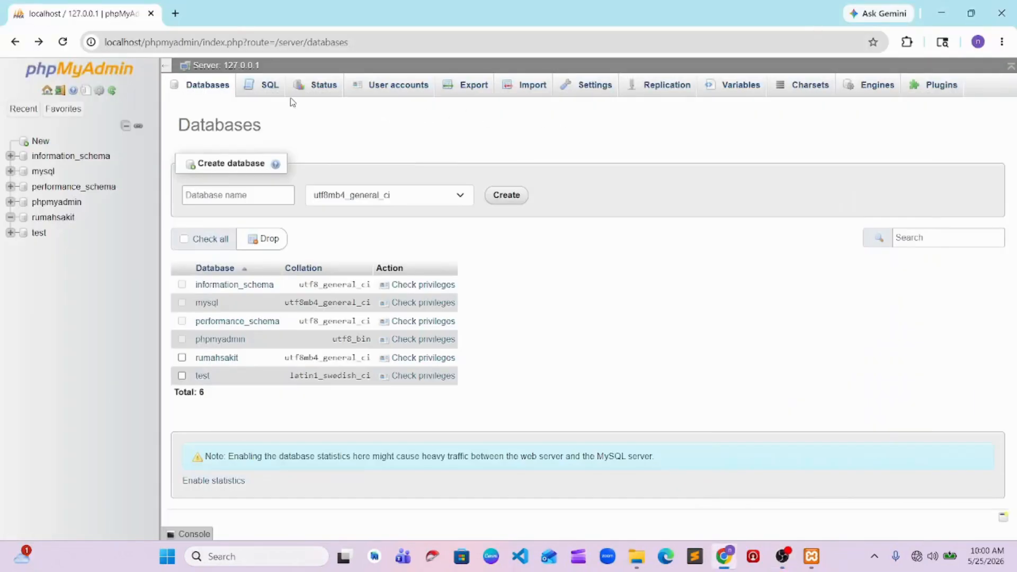
left_click(121, 73)
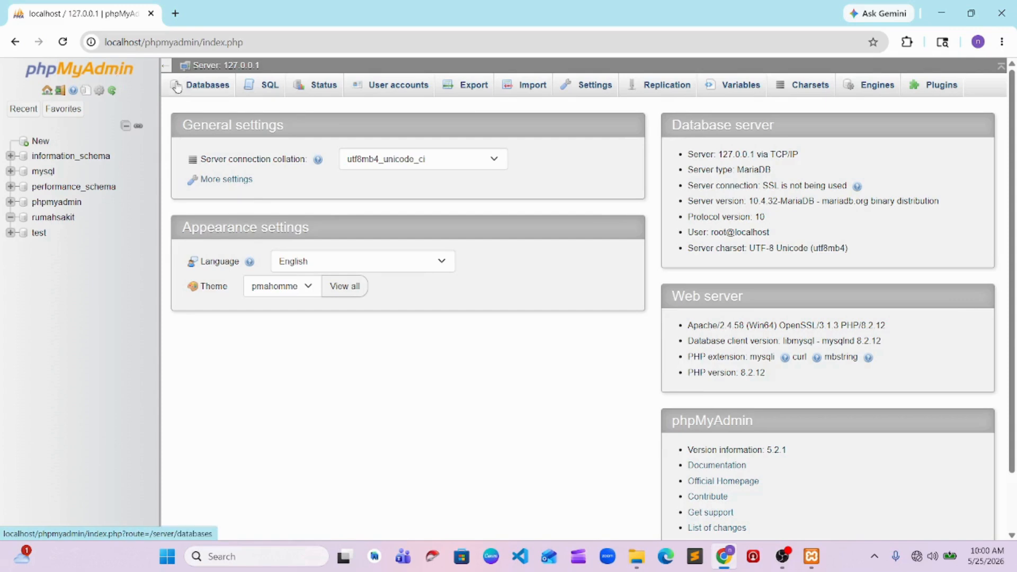
left_click(194, 86)
left_click(182, 358)
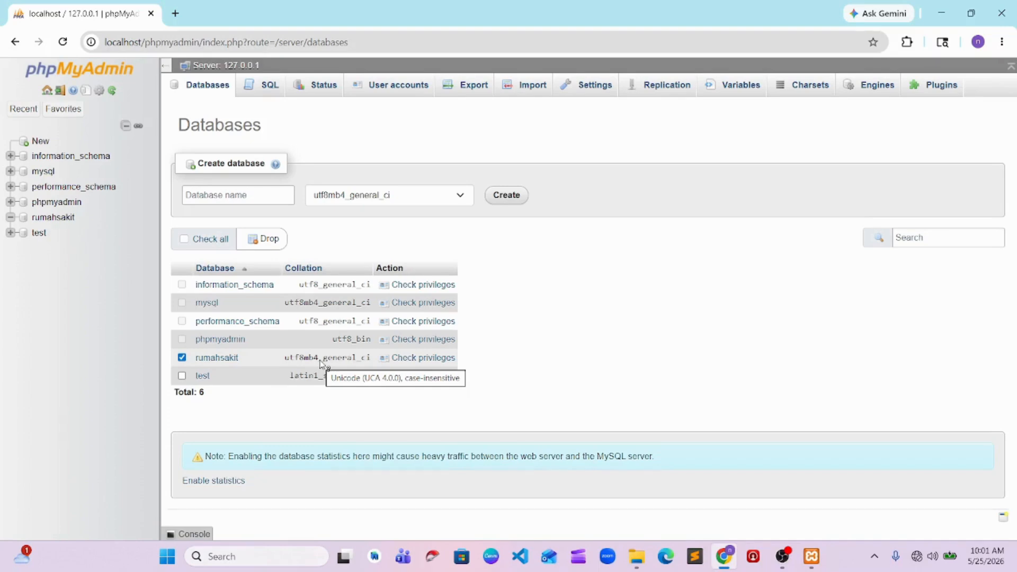
left_click(270, 239)
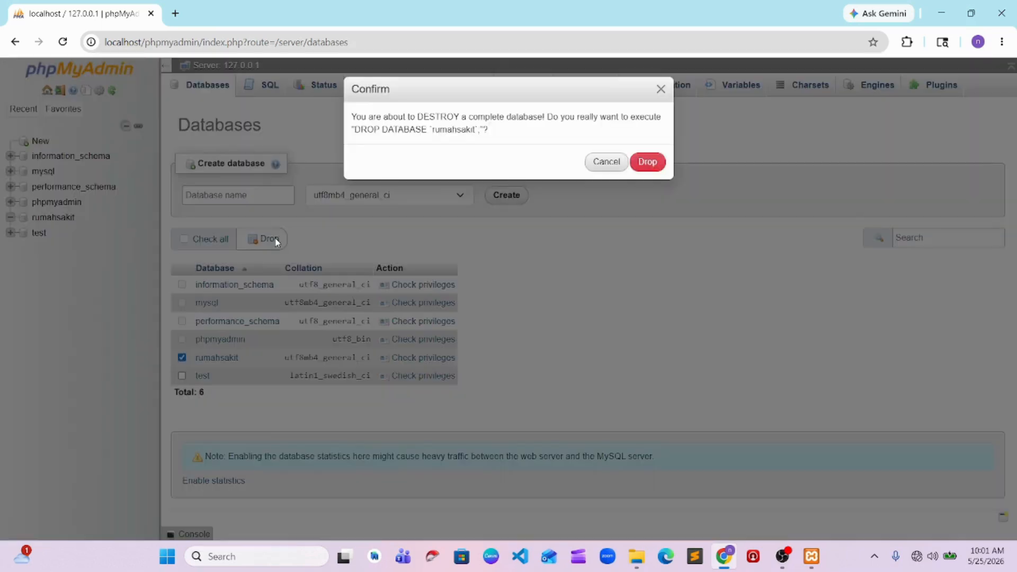
left_click(647, 163)
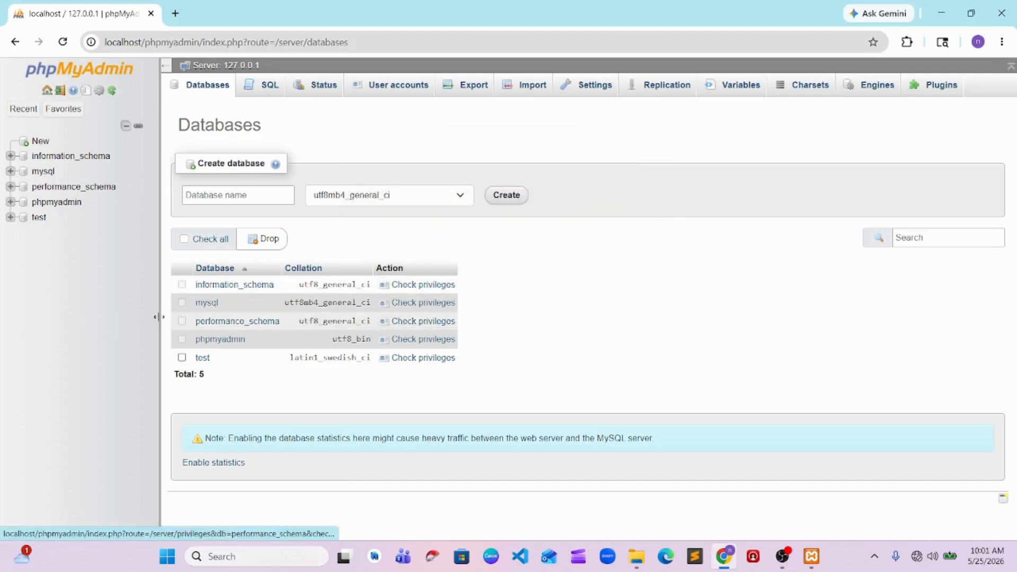
Recreate the rumahsakit database and open it from the database tree
left_click(230, 194)
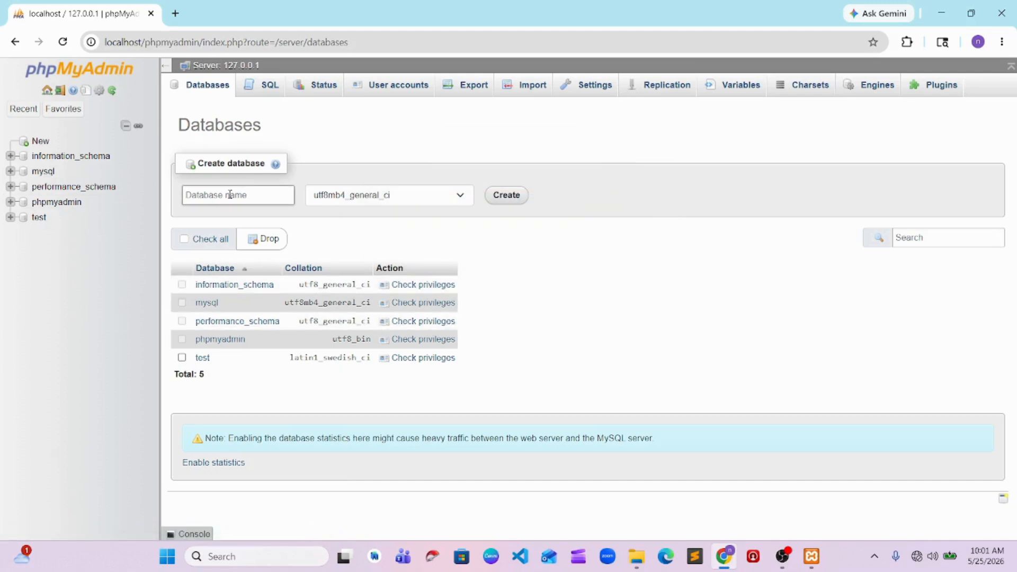
type("rumahsa")
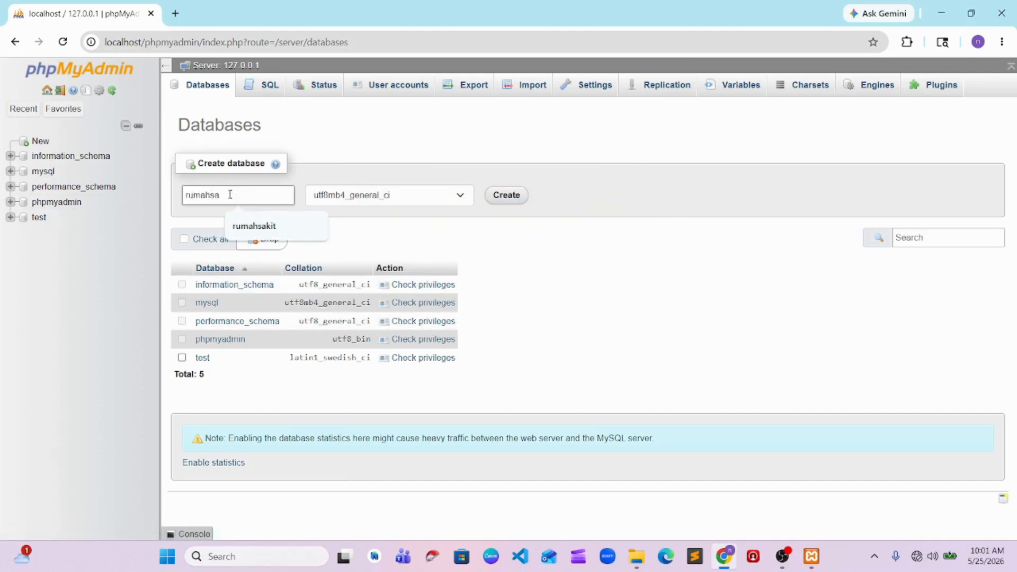
left_click(254, 225)
left_click(504, 206)
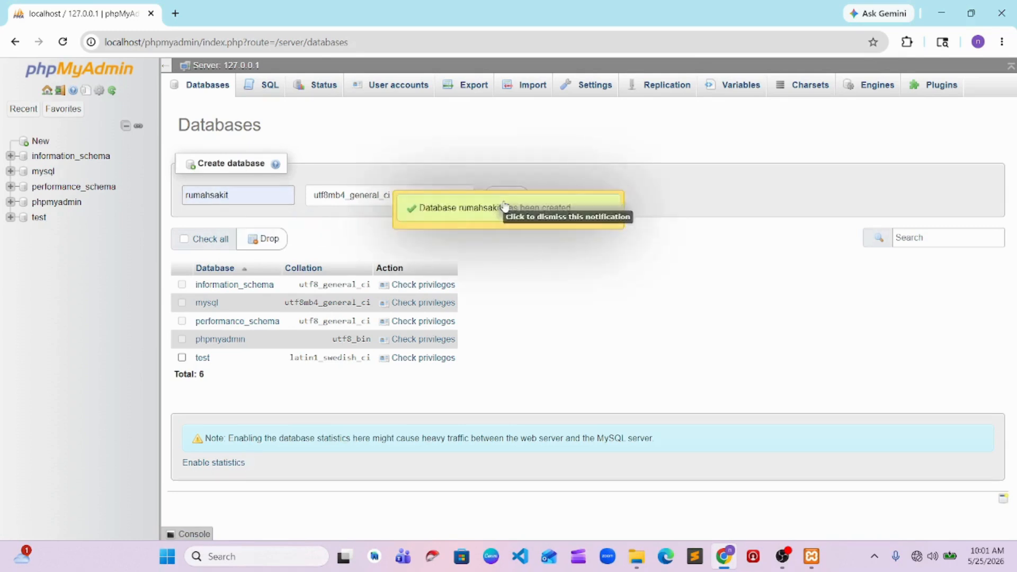
left_click(66, 69)
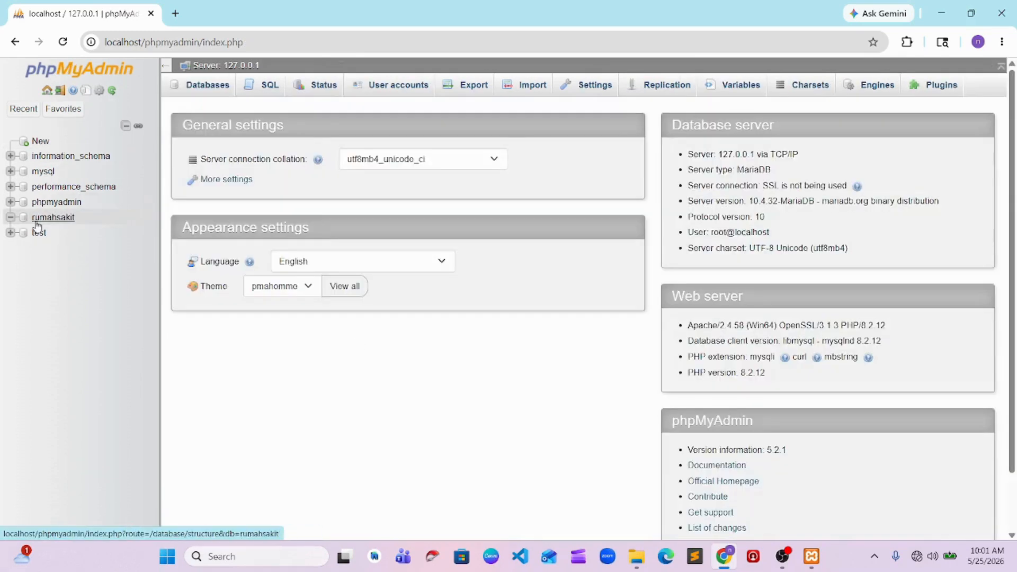
left_click(36, 221)
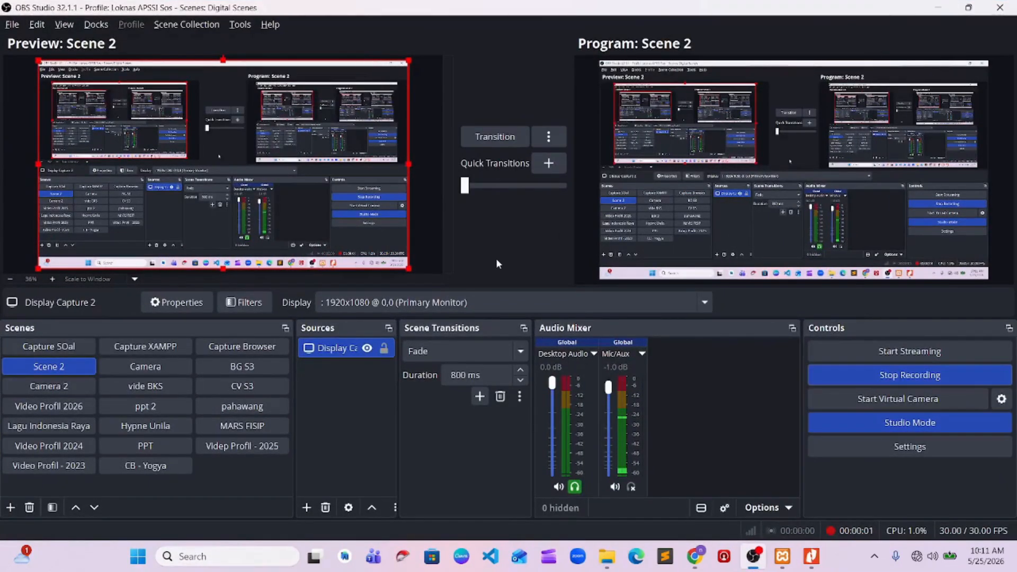
Switch to the Tugas 2 PDF in Nitro Pro to examine the entity relationship diagram, and return to phpMyAdmin in Chrome
key("alt+Tab")
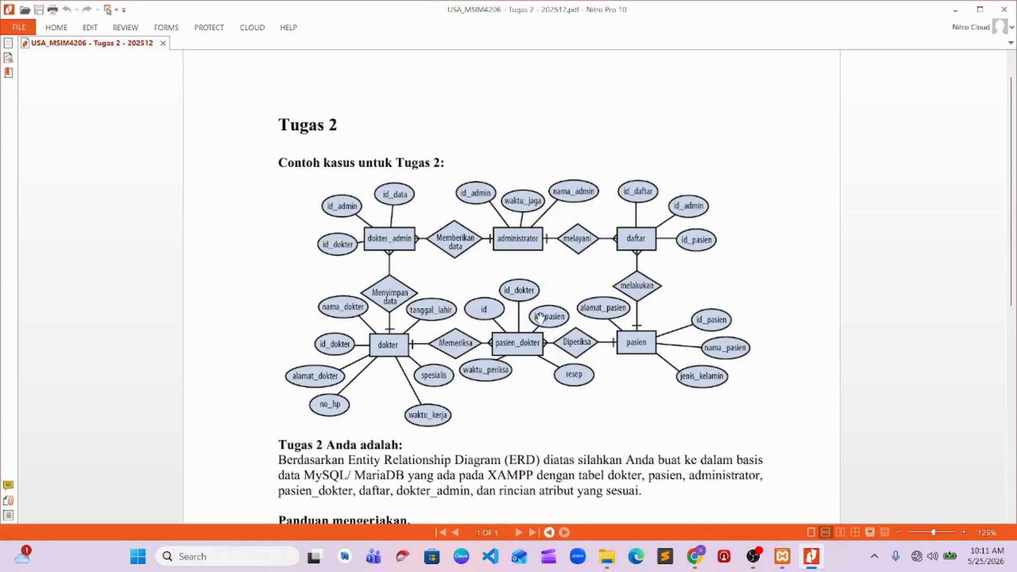
left_click(960, 11)
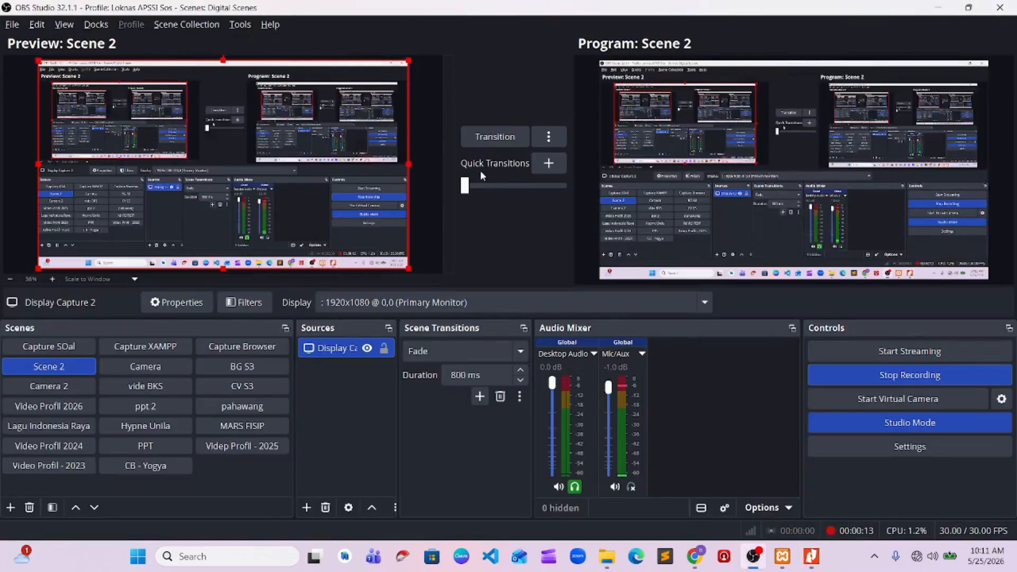
key("alt+Tab")
key("alt+Tab")
key("Tab")
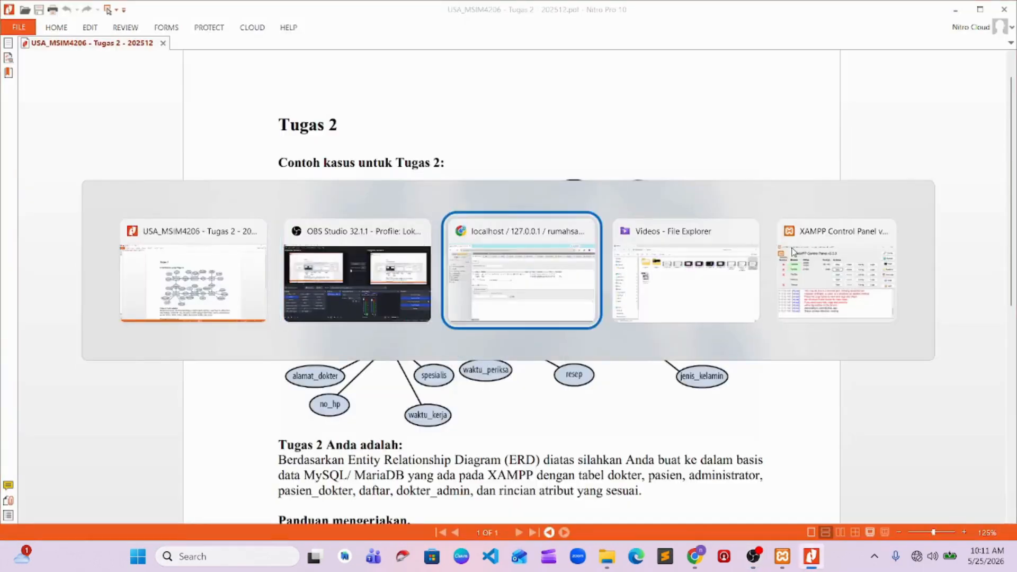
Begin a new table named administrator with 3 columns in the rumahsakit database
type("administrator")
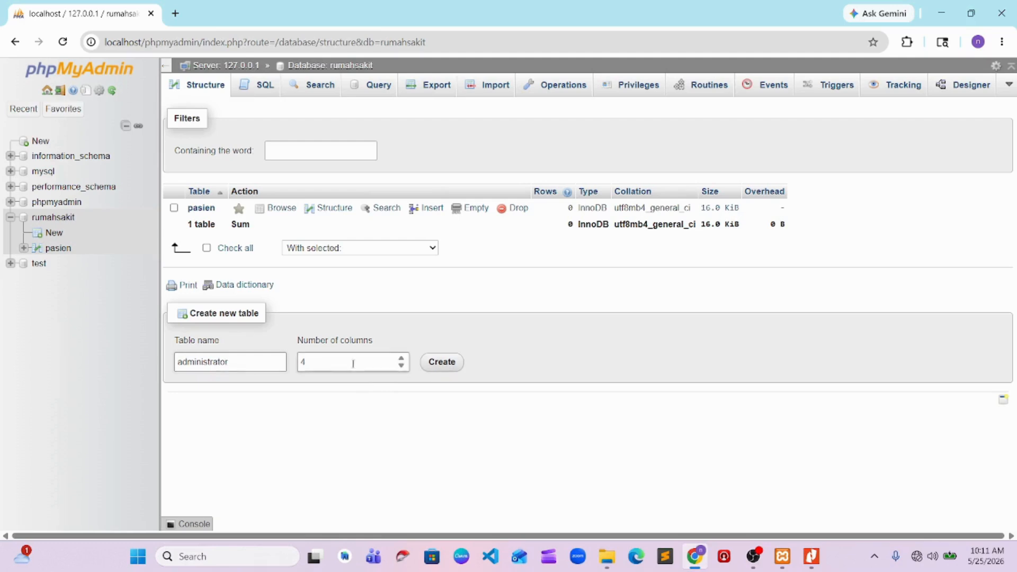
left_click(318, 363)
left_click(452, 361)
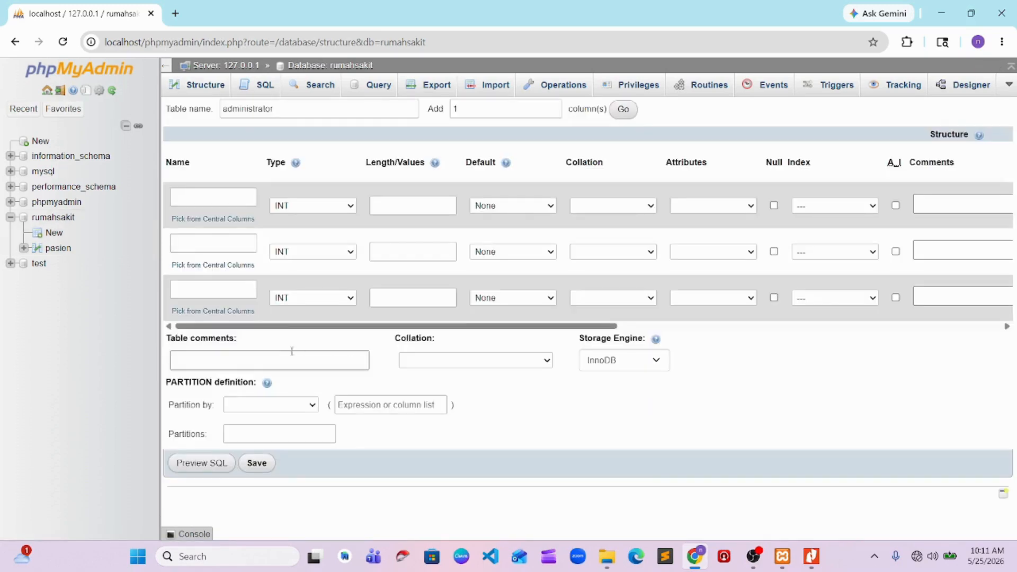
Define the first column of the administrator table as id_admin with length 3 and a PRIMARY index
left_click(228, 196)
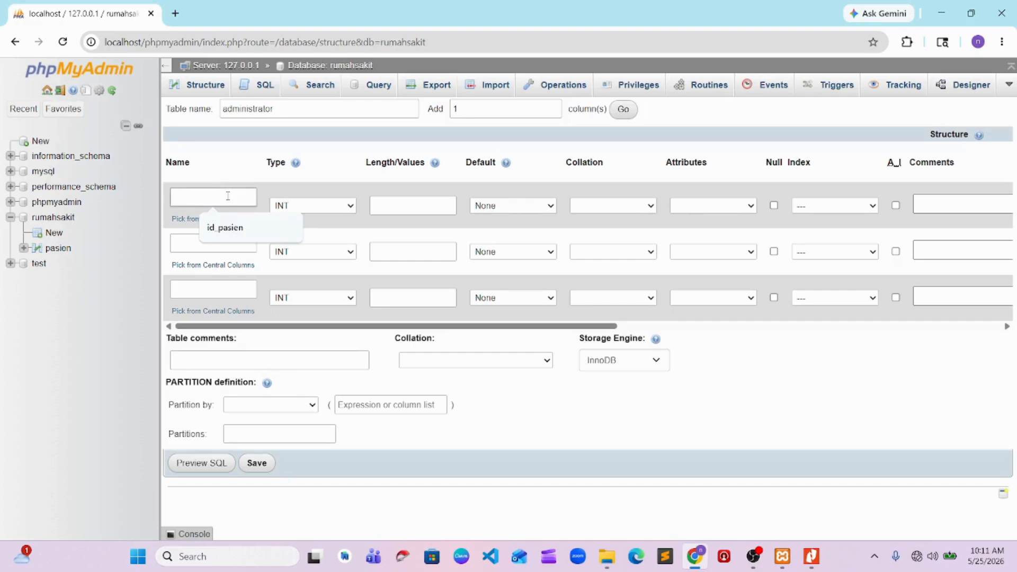
type("id_a")
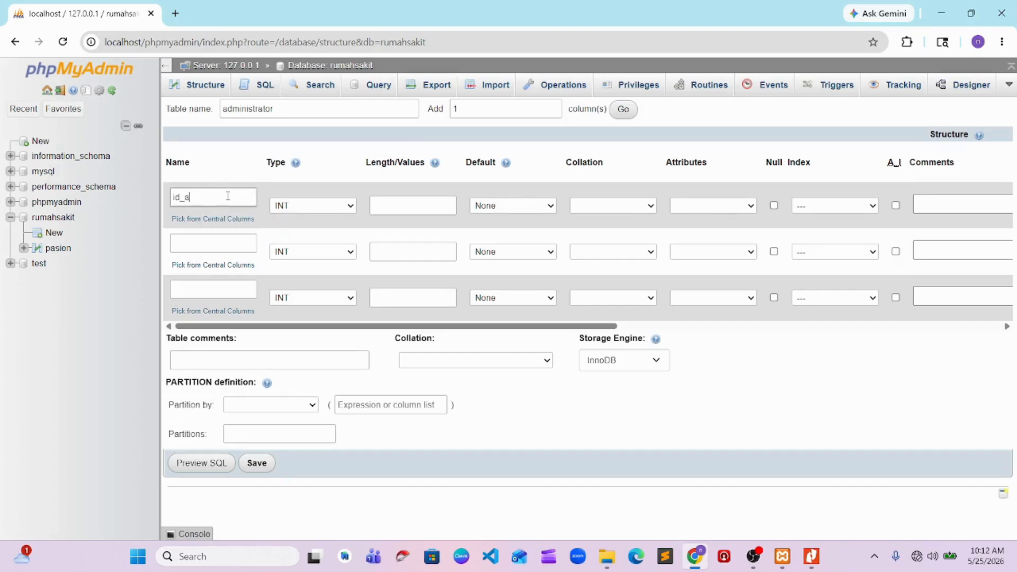
key("alt+Tab")
key("alt+Tab")
left_click(415, 207)
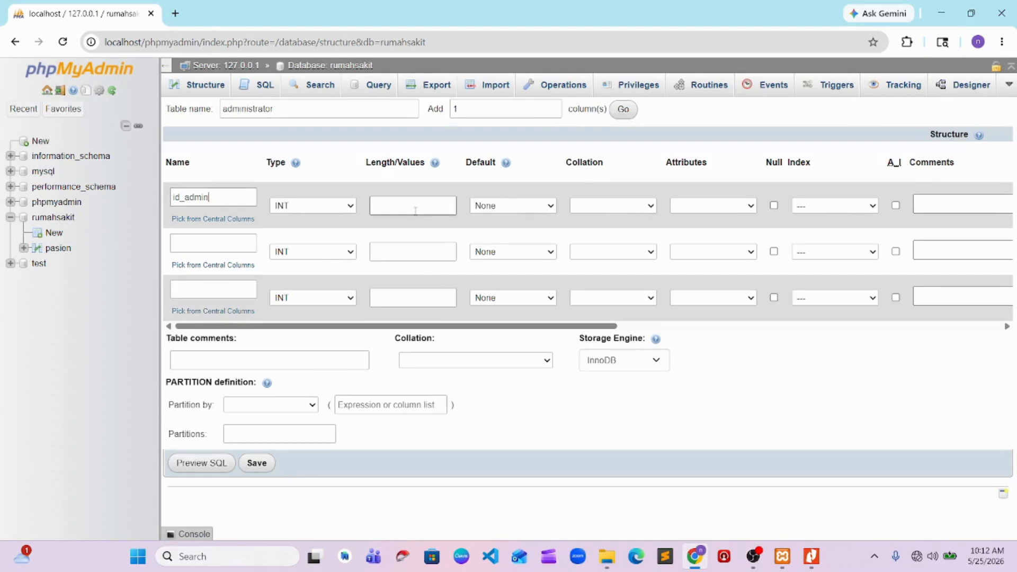
left_click(415, 210)
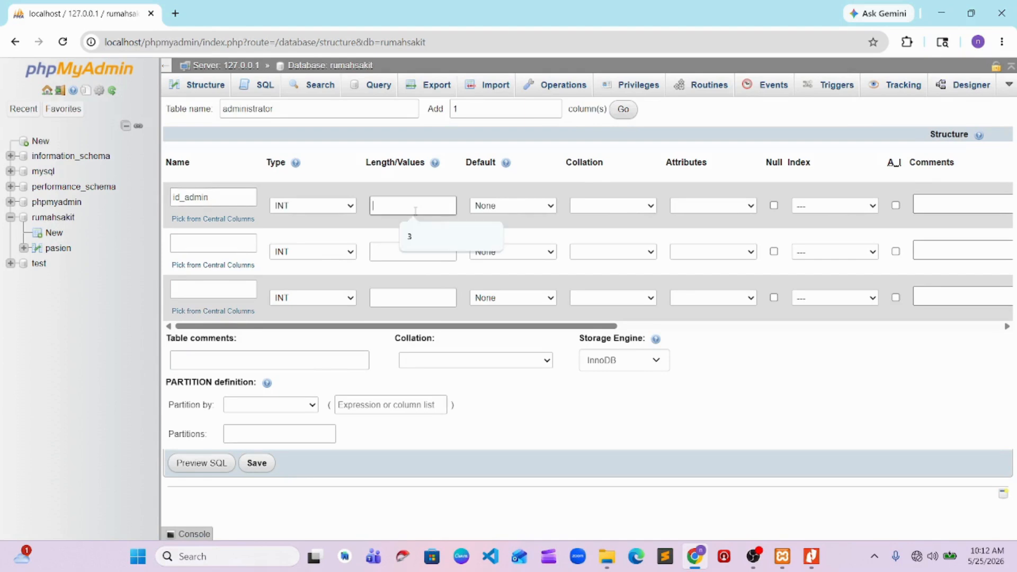
type("3")
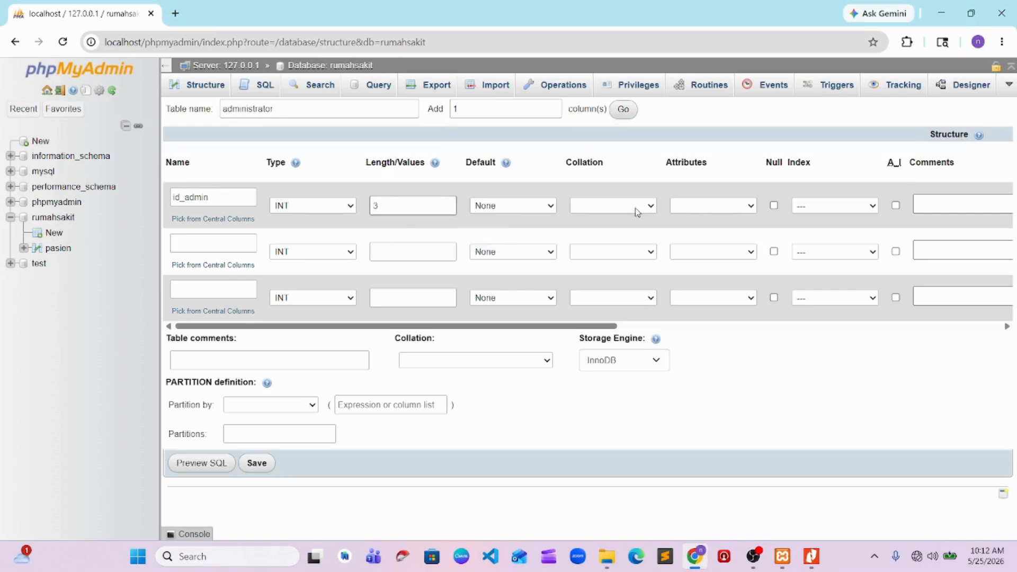
left_click(831, 206)
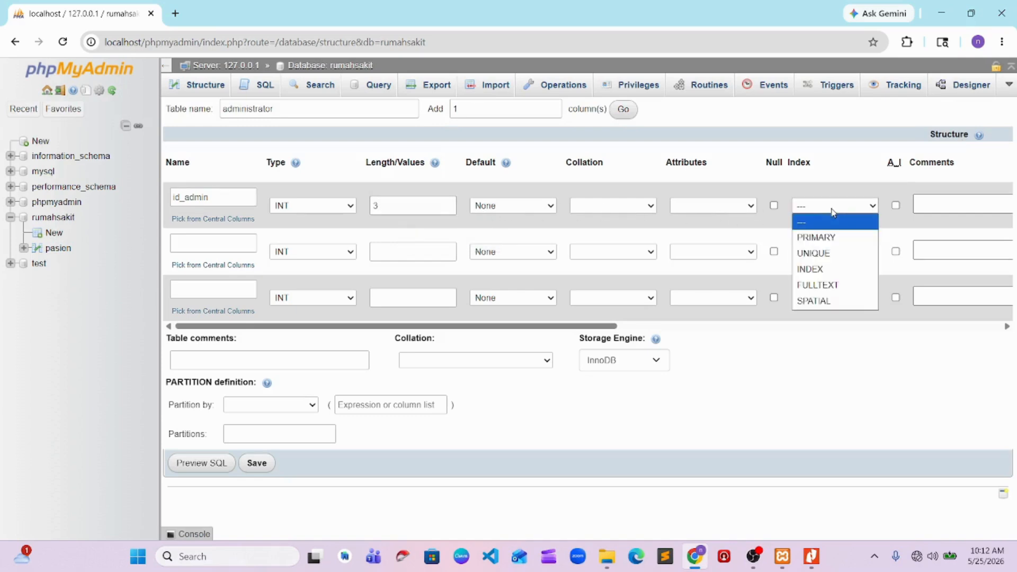
left_click(802, 242)
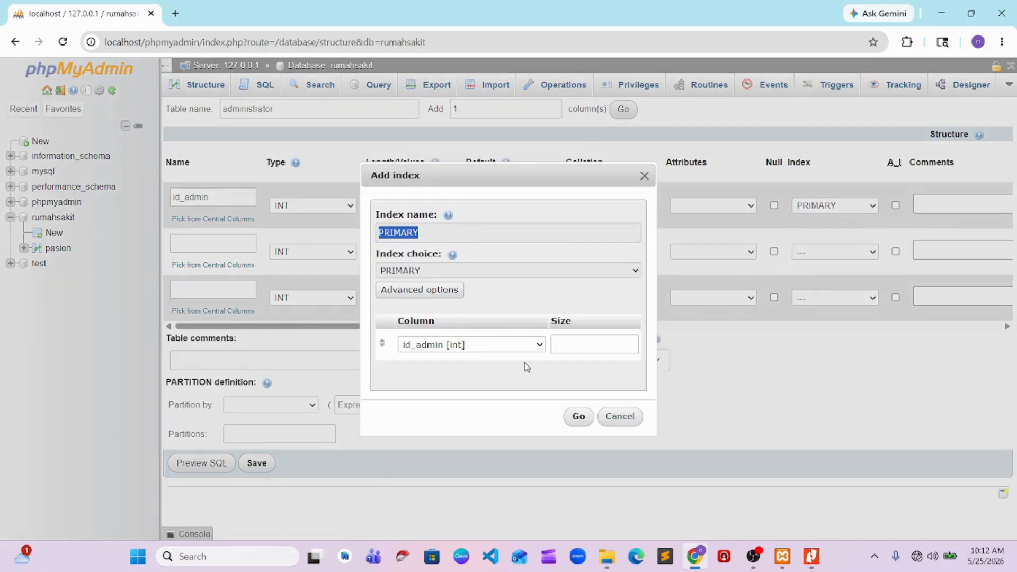
left_click(576, 416)
Name the second column of the administrator table nama_admin
left_click(220, 242)
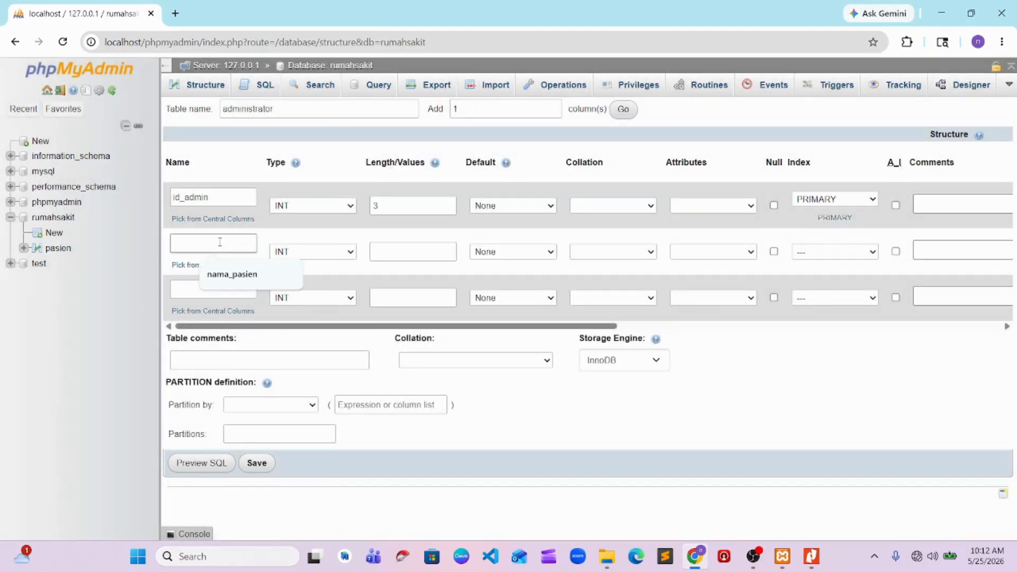
key("Down")
key("Return")
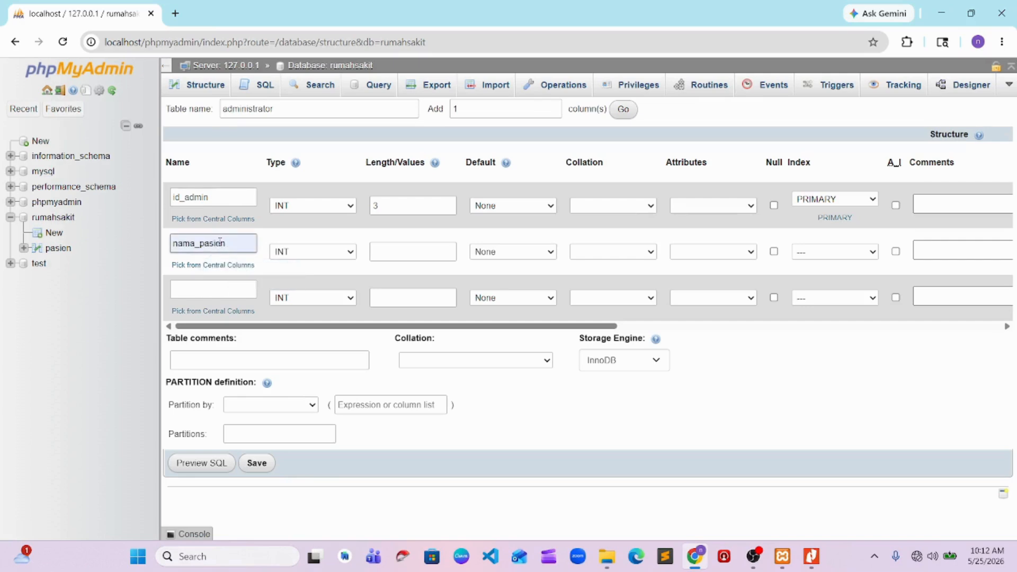
key("shift+Left")
key("shift+Left")
key("shift+Left")
key("shift+Left")
key("Left")
key("ctrl+Down")
key("Down")
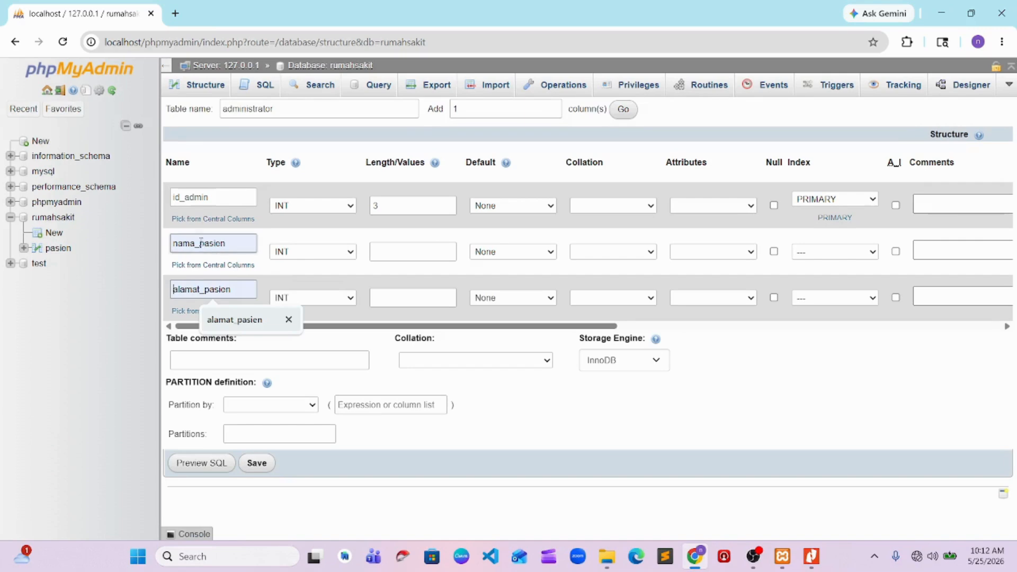
left_click_drag(202, 243, 260, 246)
type("adm")
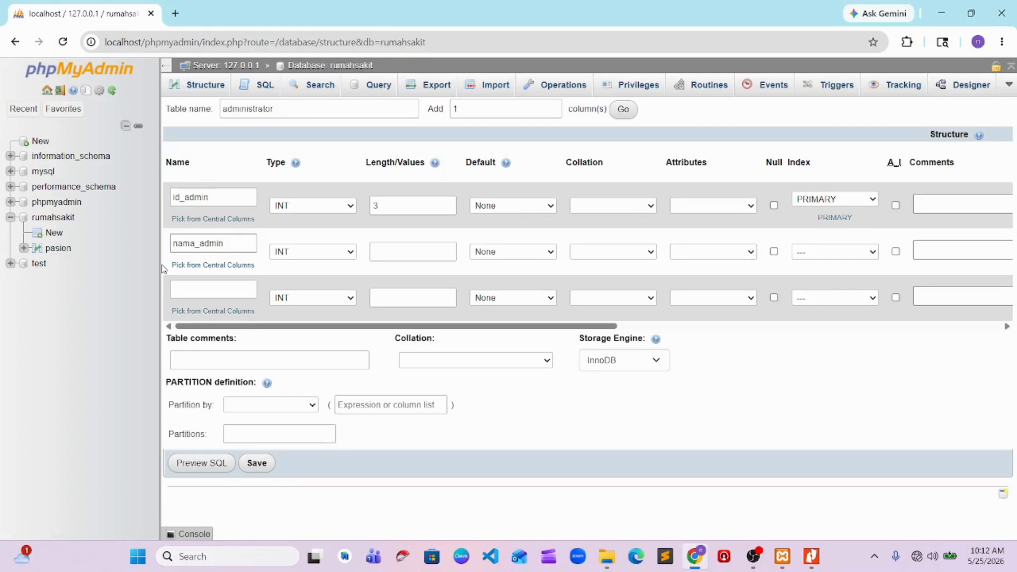
Set the length of the nama_admin column to 30
left_click(409, 251)
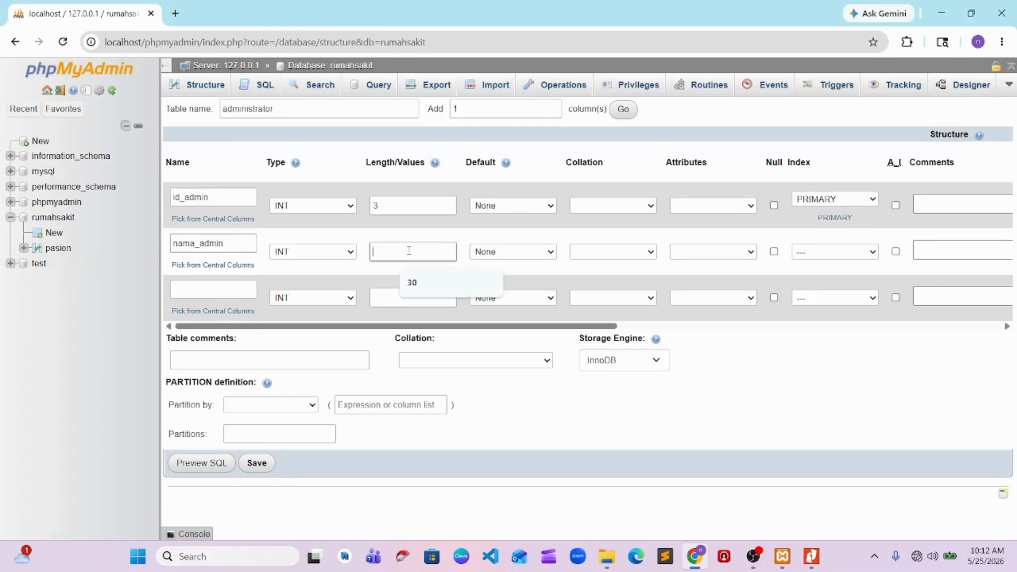
type("39")
key("BackSpace")
type("0")
Check the ERD in the Tugas 2 PDF in Nitro Pro and name the third administrator column waktu_jaga in phpMyAdmin
left_click(188, 289)
key("alt+Tab")
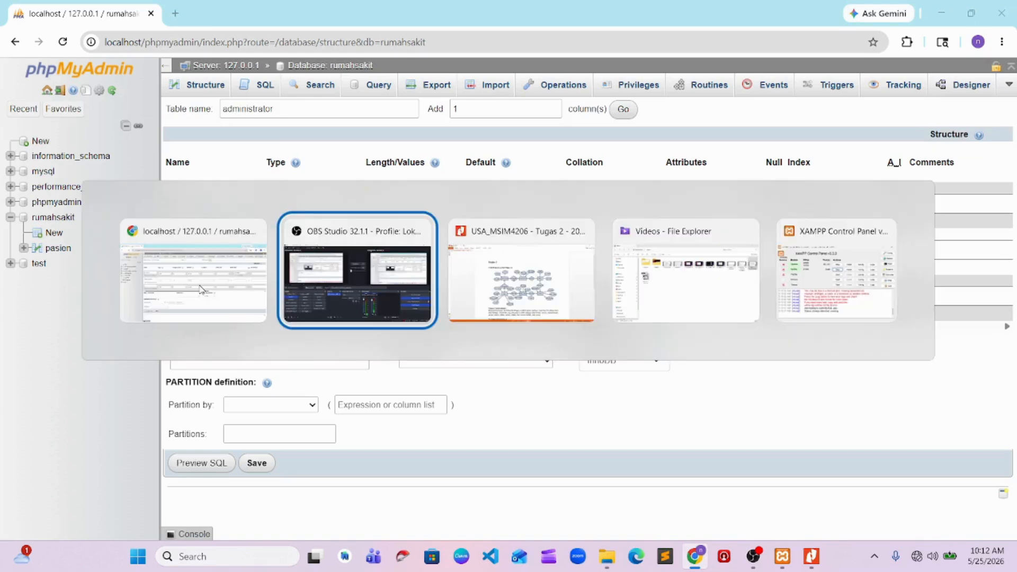
key("alt+Tab")
key("alt+Tab")
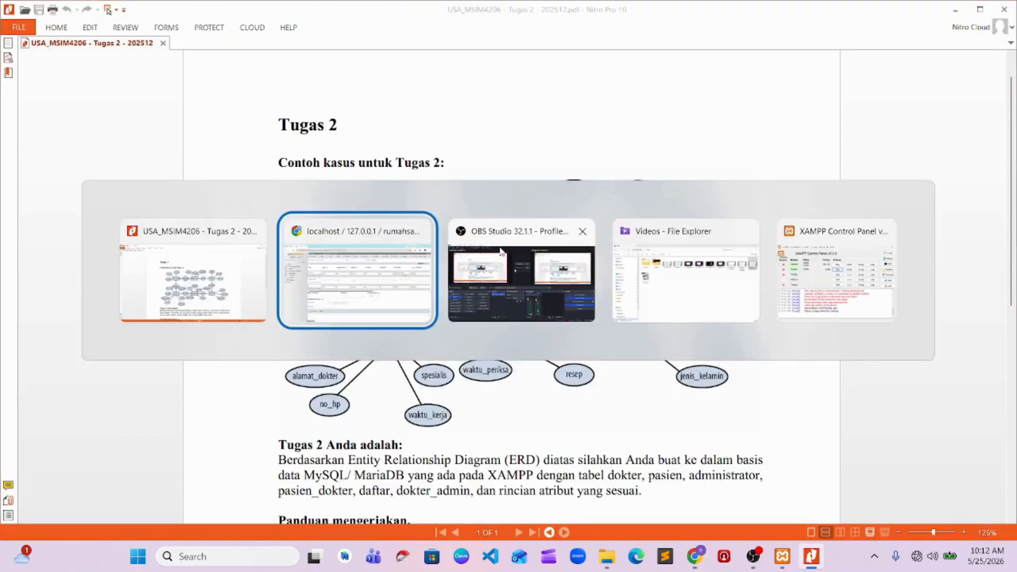
type("waktu_jaga")
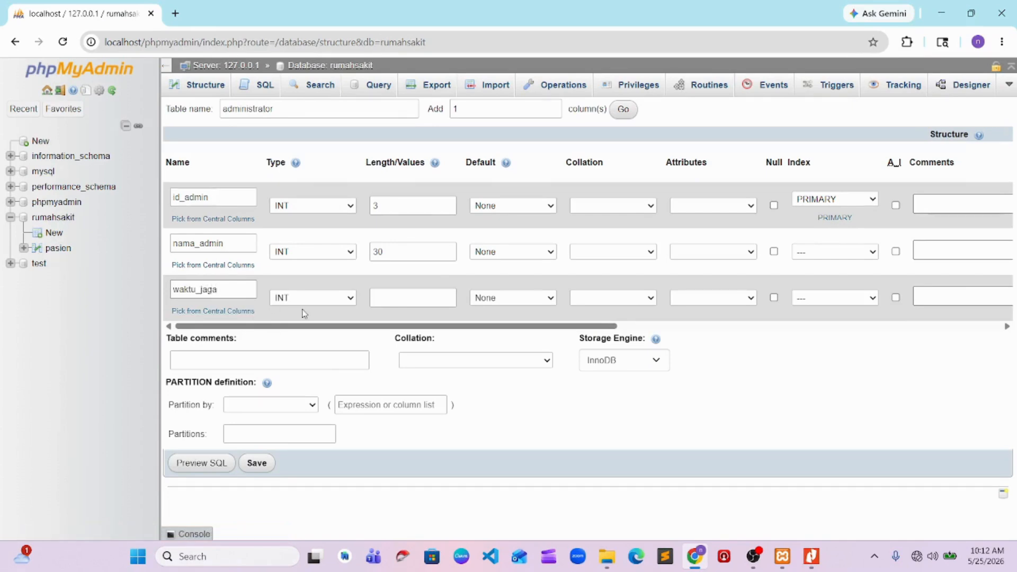
Save the administrator table and return to the rumahsakit database's table list for another new table
left_click(259, 463)
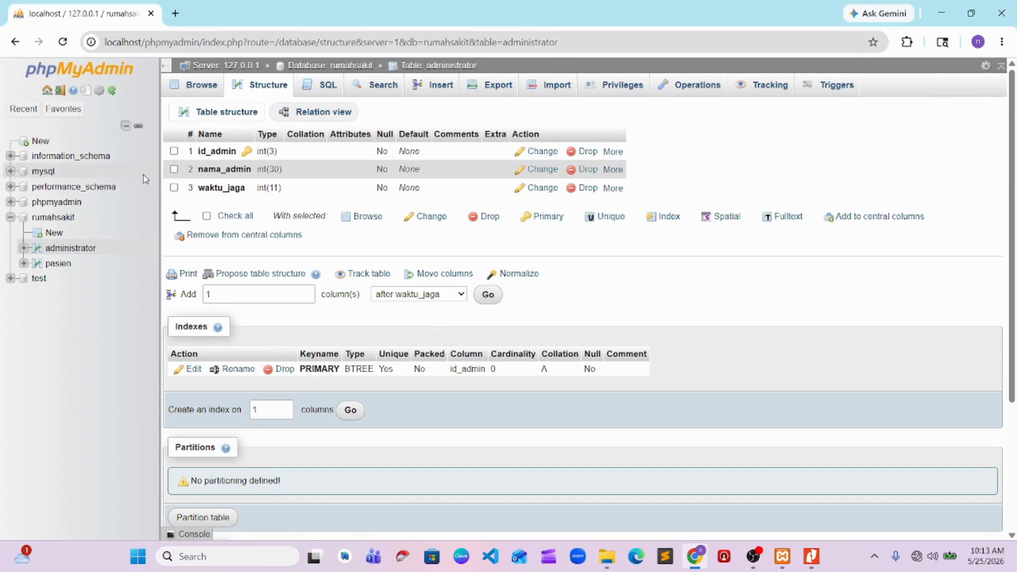
left_click(64, 219)
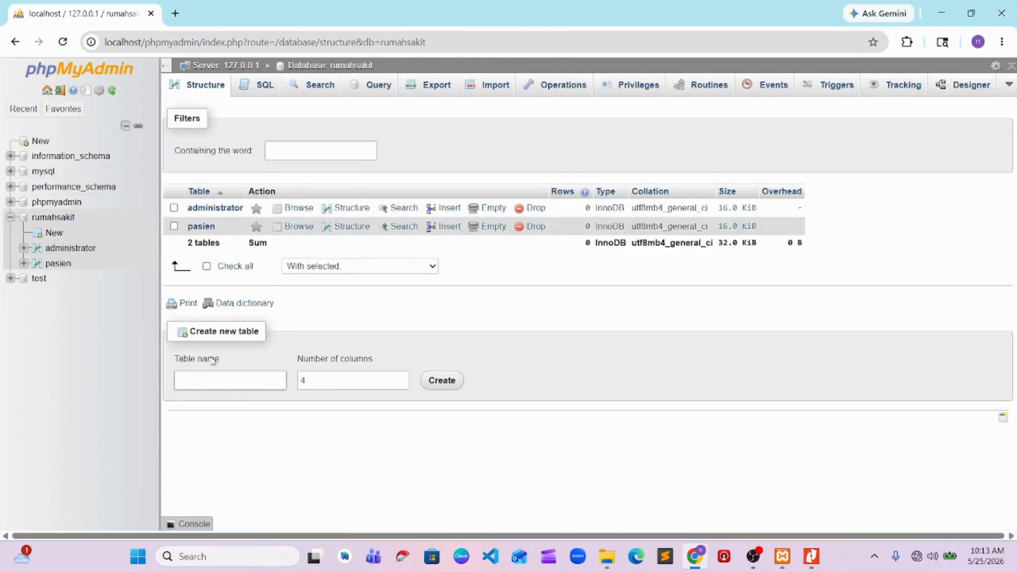
left_click(224, 374)
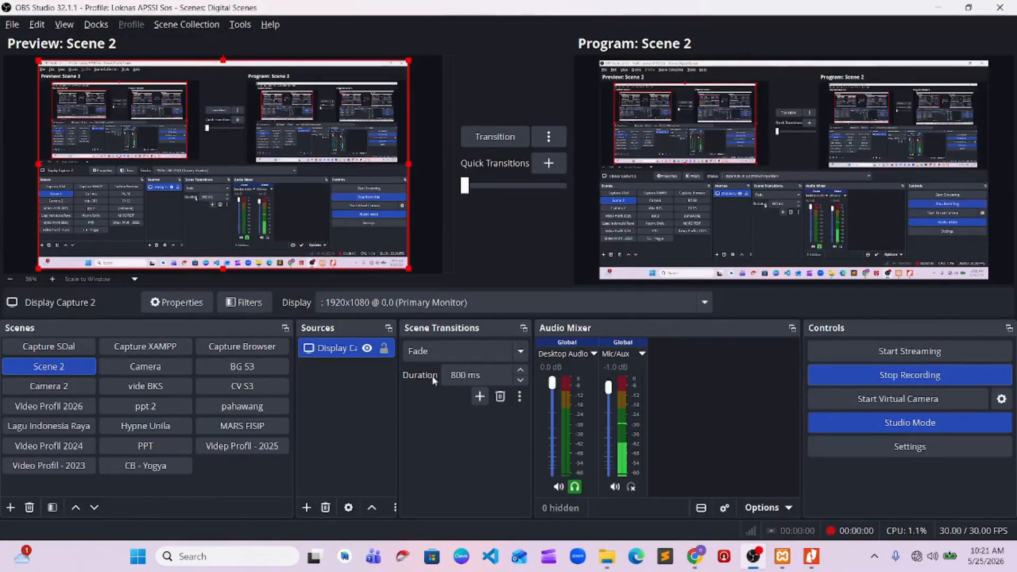
Check the ERD in the Tugas 2 PDF, and begin a new table named daftar with 3 columns in rumahsakit in Chrome
key("alt+Tab")
key("alt+Tab")
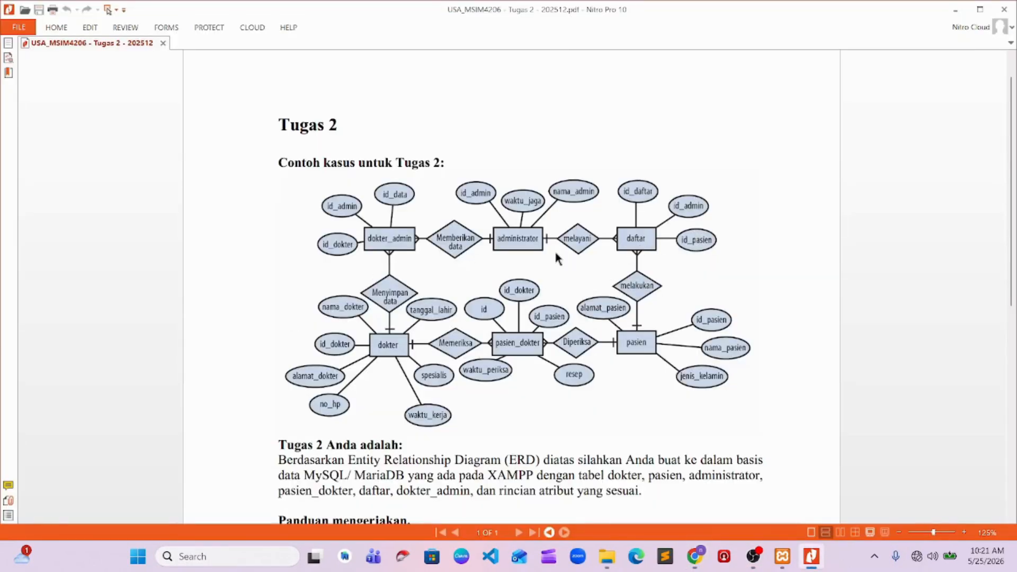
key("alt+Tab")
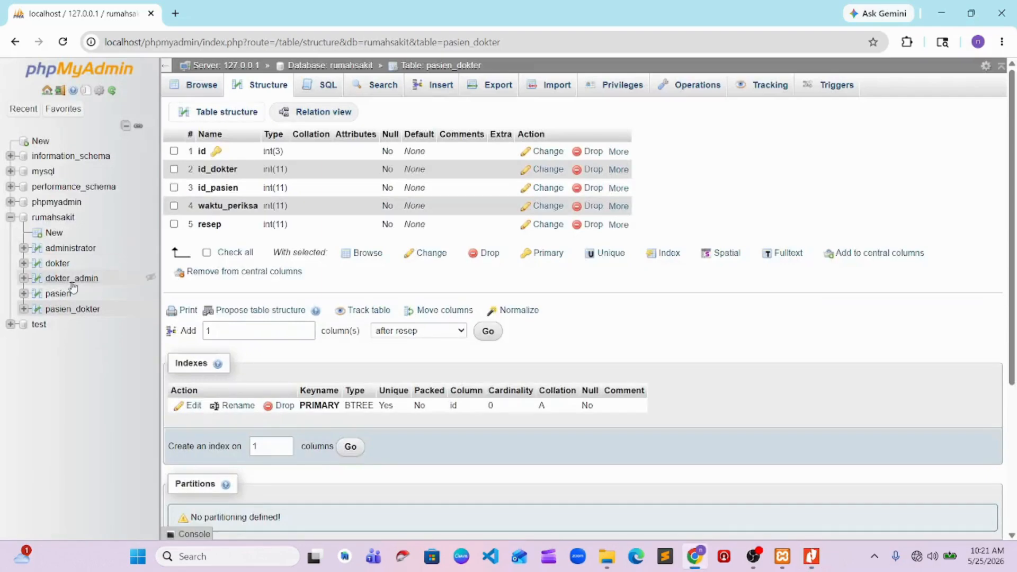
left_click(52, 217)
left_click(200, 434)
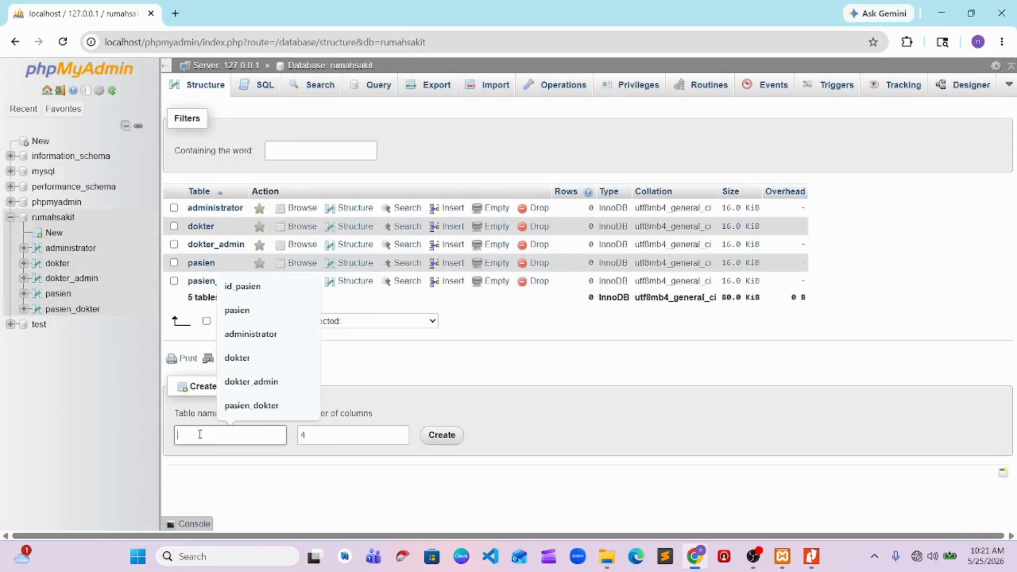
type("daftar")
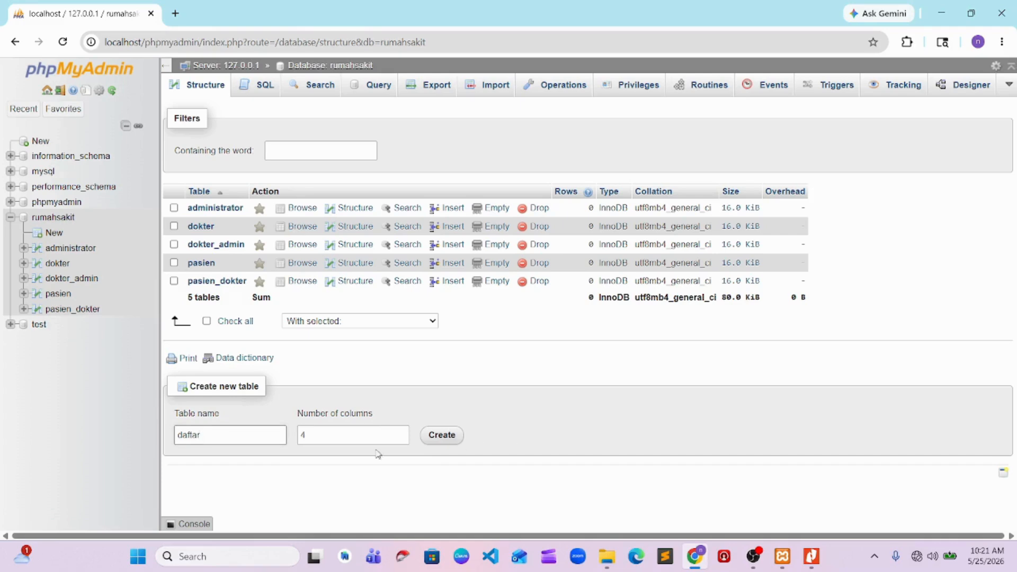
key("Tab")
type("3")
left_click(443, 435)
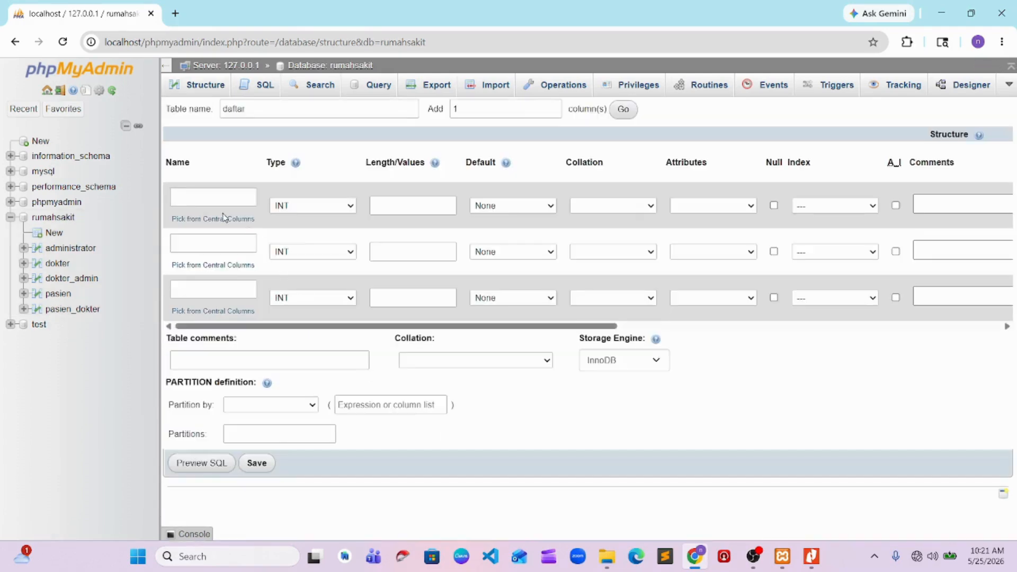
Define the first column of the daftar table as id_daftar with length 3 and a PRIMARY index
left_click(209, 200)
type("id_")
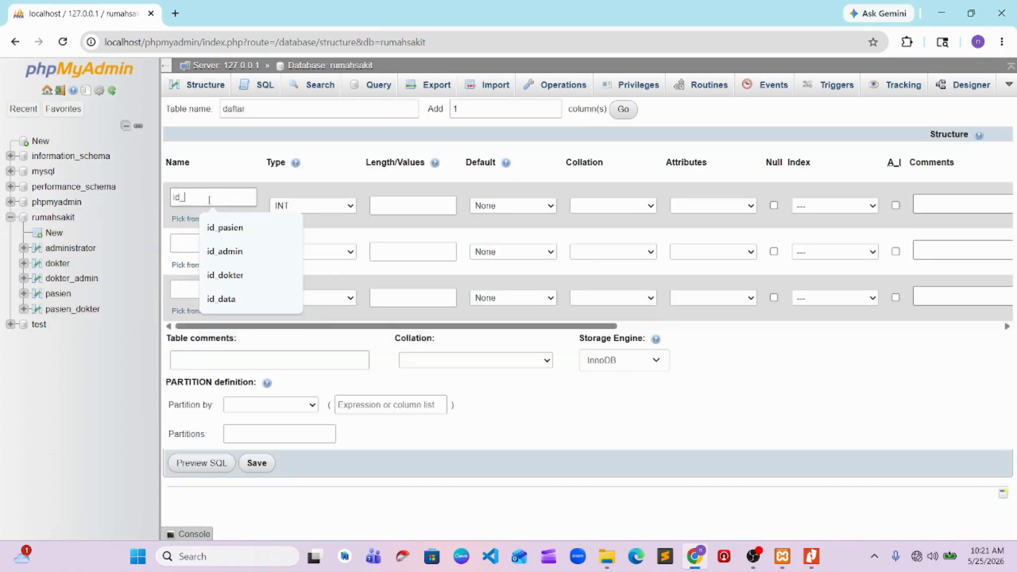
type("daftar")
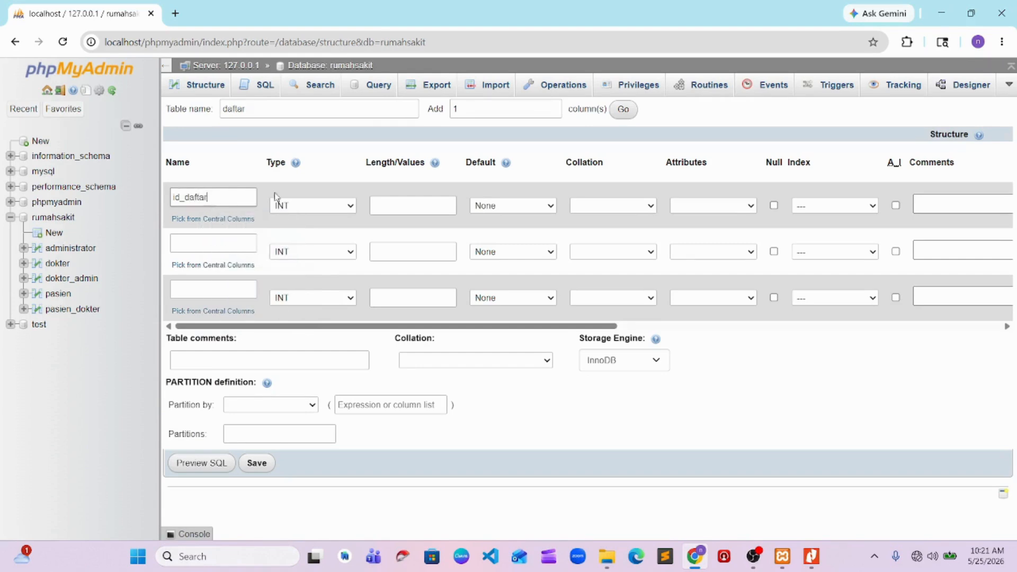
left_click(812, 207)
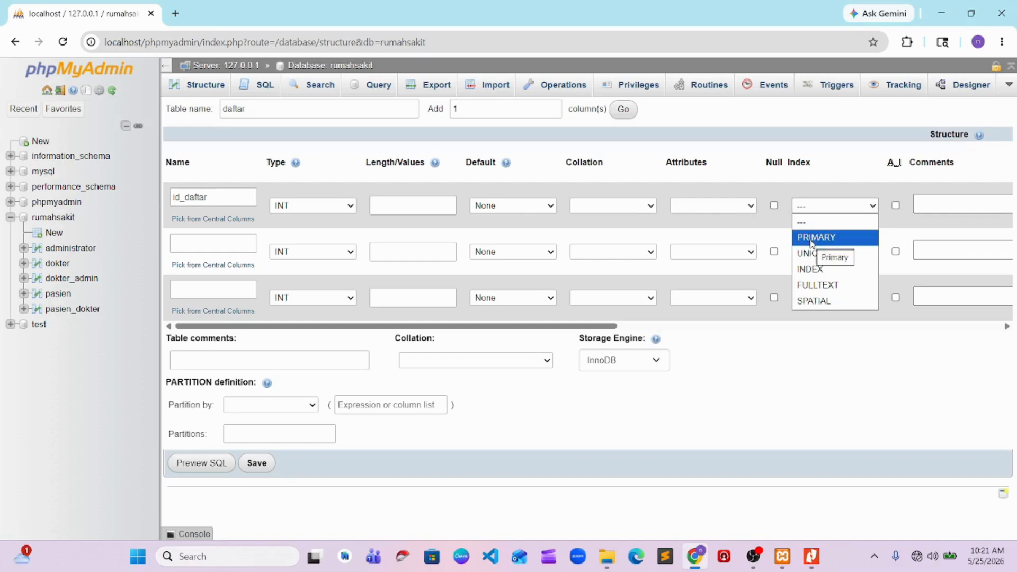
left_click(411, 207)
type("3")
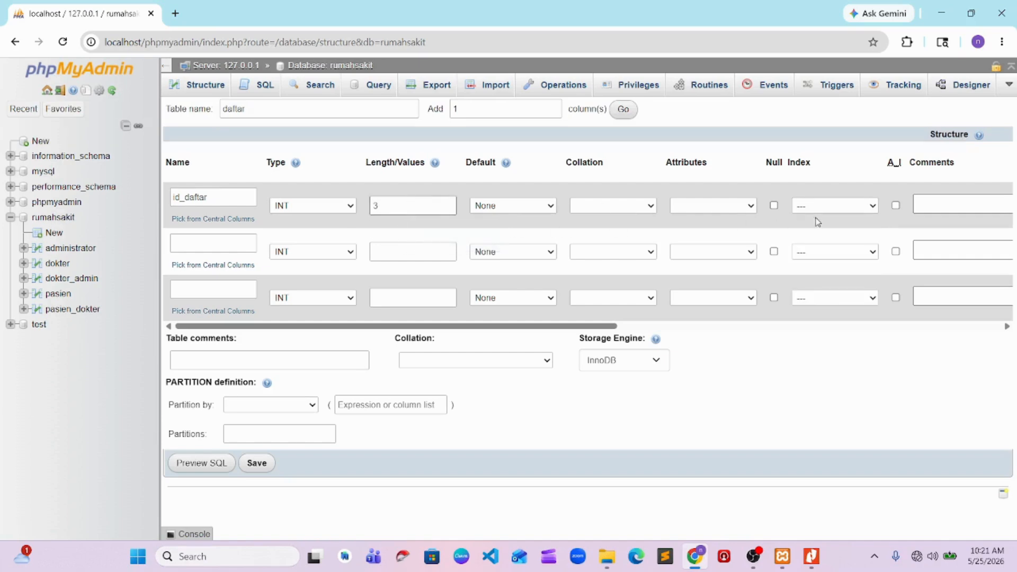
left_click(818, 206)
left_click(812, 236)
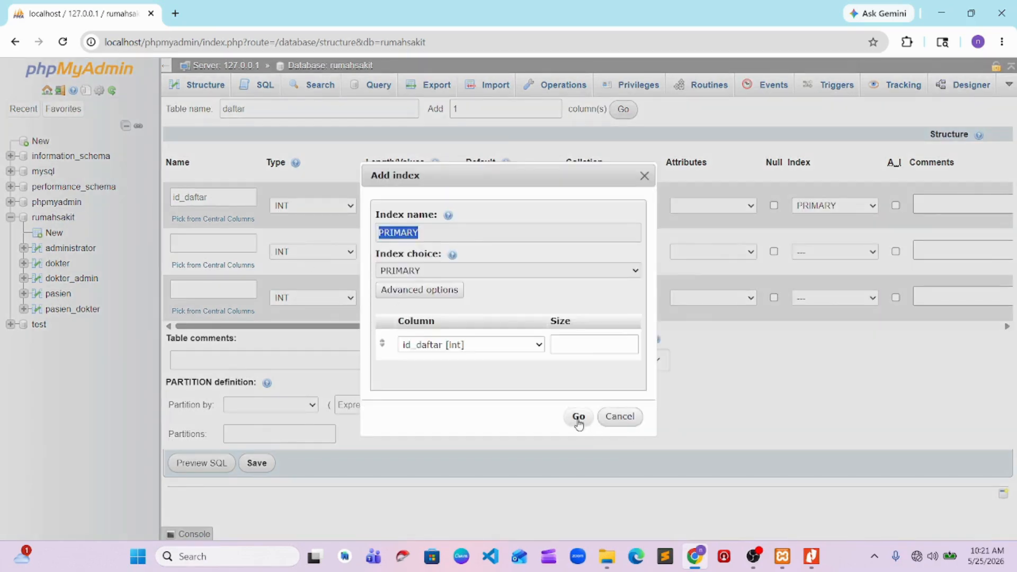
left_click(578, 418)
Name the second column of the daftar table id_pasien
left_click(241, 243)
type("id")
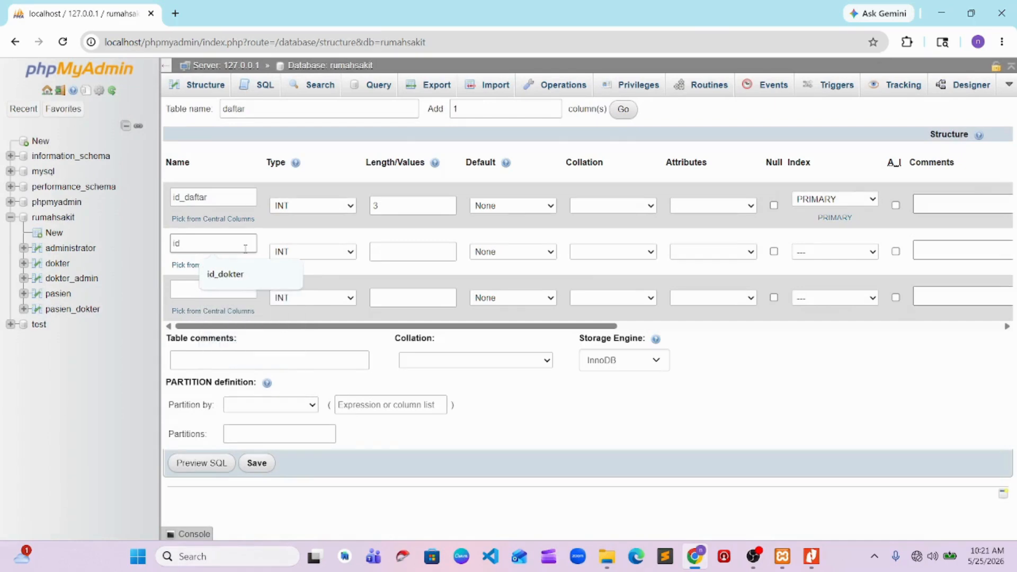
key("Down")
key("Return")
key("BackSpace")
key("BackSpace")
key("BackSpace")
key("BackSpace")
key("BackSpace")
key("BackSpace")
type("pas")
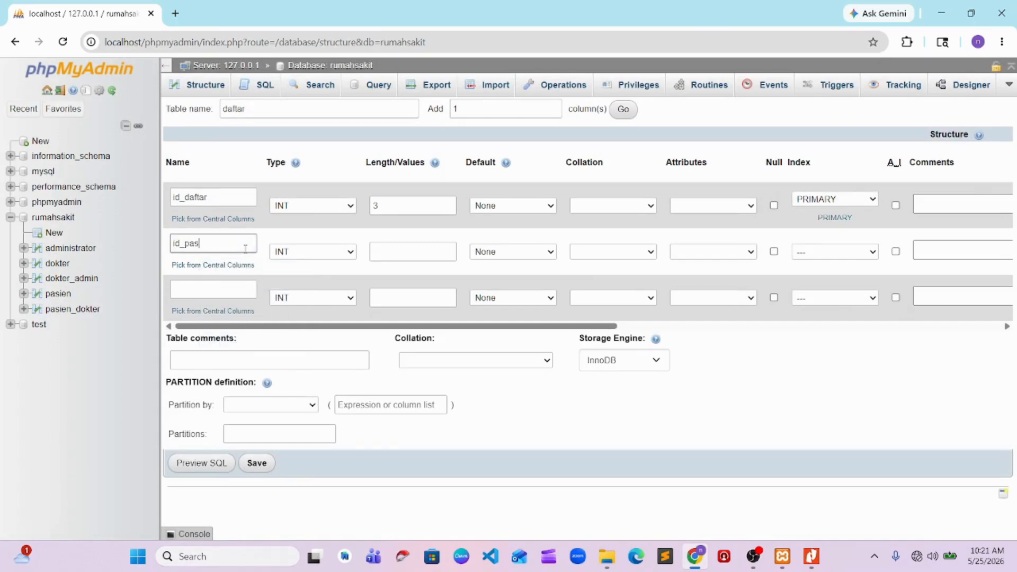
type("ien")
Name the third column of the daftar table id_dokter
left_click(185, 296)
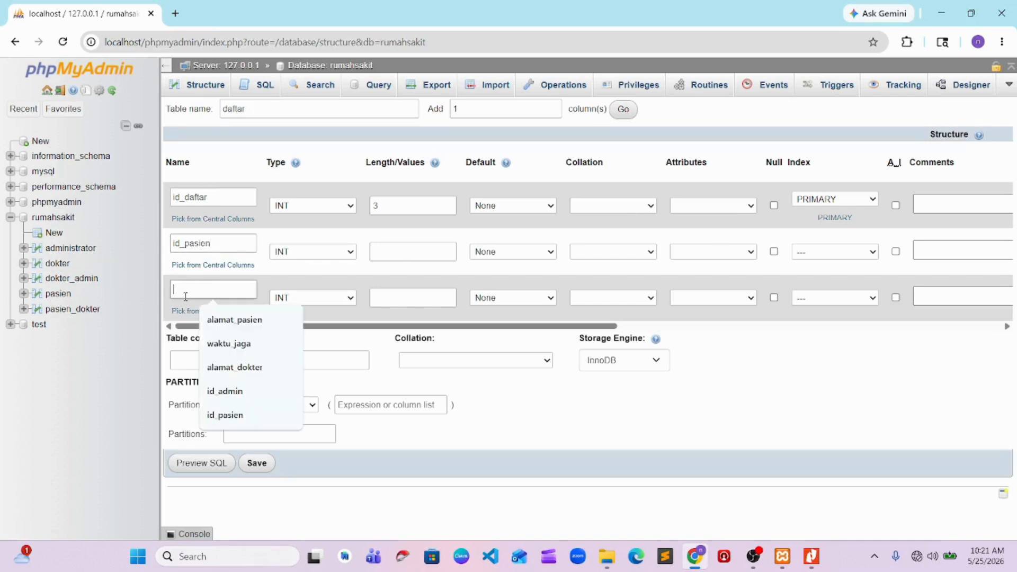
type("id")
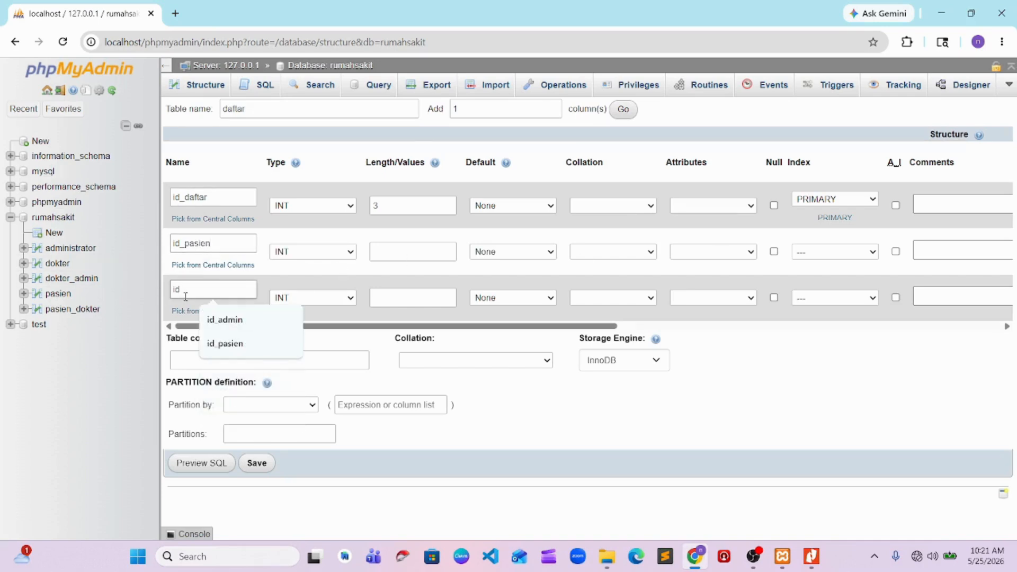
type("_dokter")
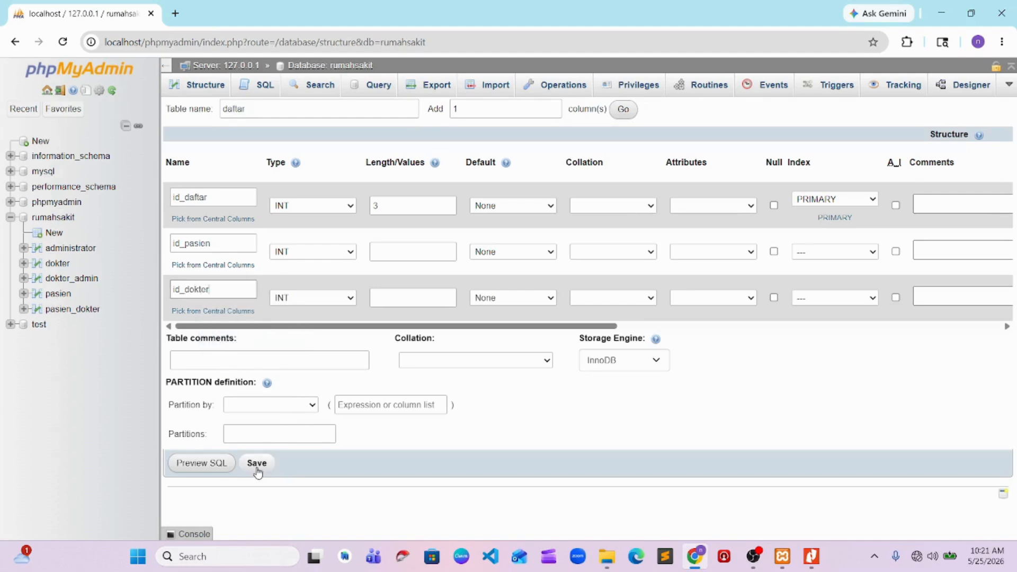
Switch to the Tugas 2 PDF in Nitro Pro to check the daftar entity's attributes, and return to the table form in Chrome
key("alt+Tab")
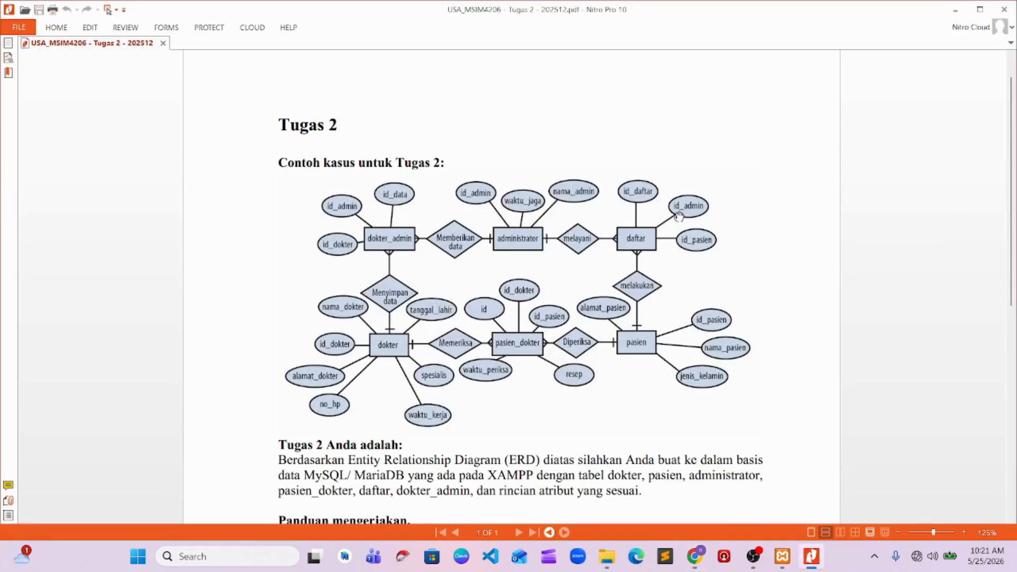
key("alt+Tab")
Check the ERD in the Tugas 2 PDF in Nitro Pro, and in Chrome start a new table named dokter with 7 columns
key("alt+Tab")
key("alt+Tab")
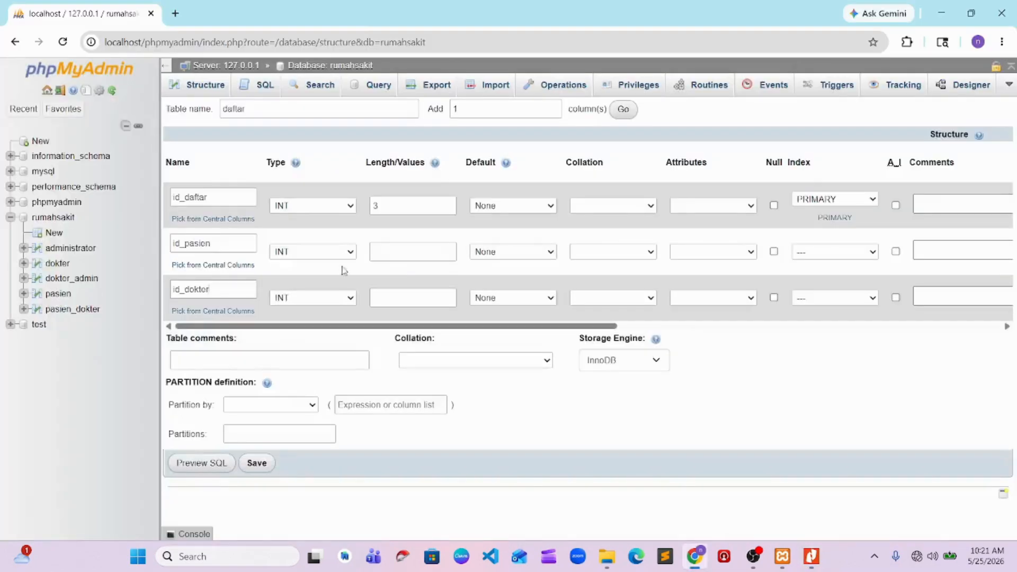
Rename the third column of the daftar table to id_admin and save the table
left_click_drag(184, 289, 230, 289)
type("admin")
left_click(257, 463)
key("alt+Tab")
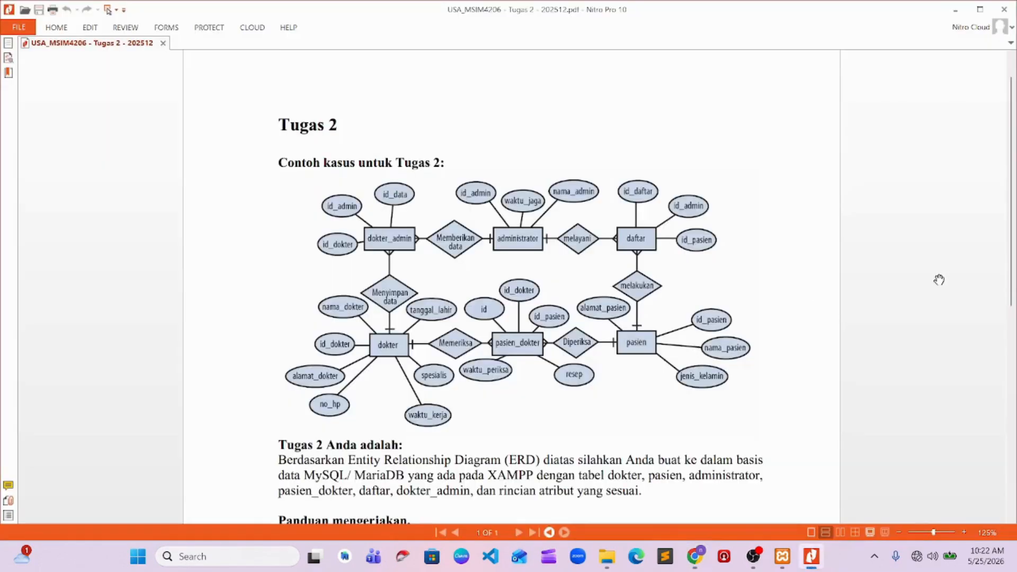
key("alt+Tab")
key("alt+Tab")
key("alt+Tab")
key("alt+Tab")
key("alt+Tab")
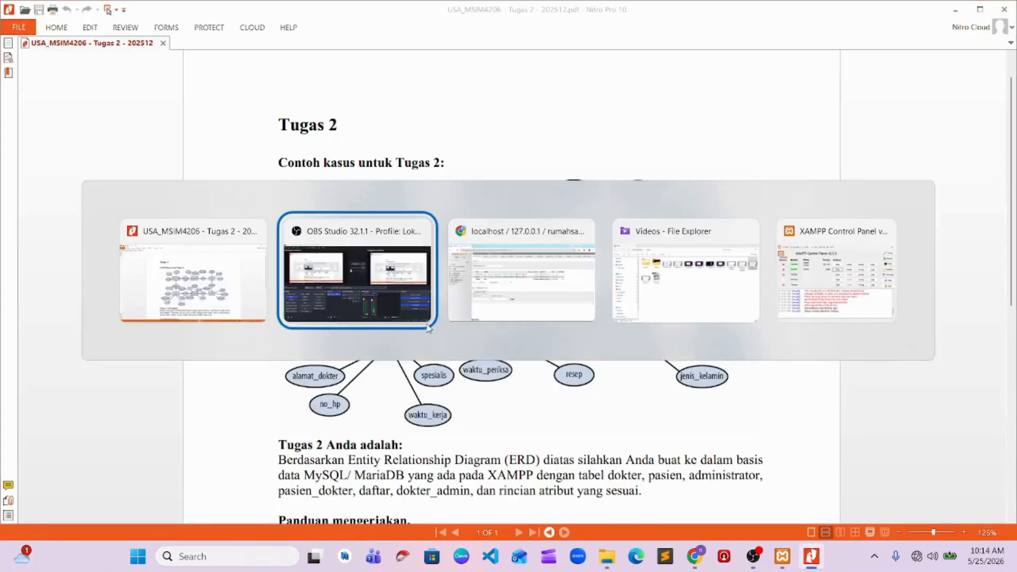
left_click_drag(325, 376, 298, 380)
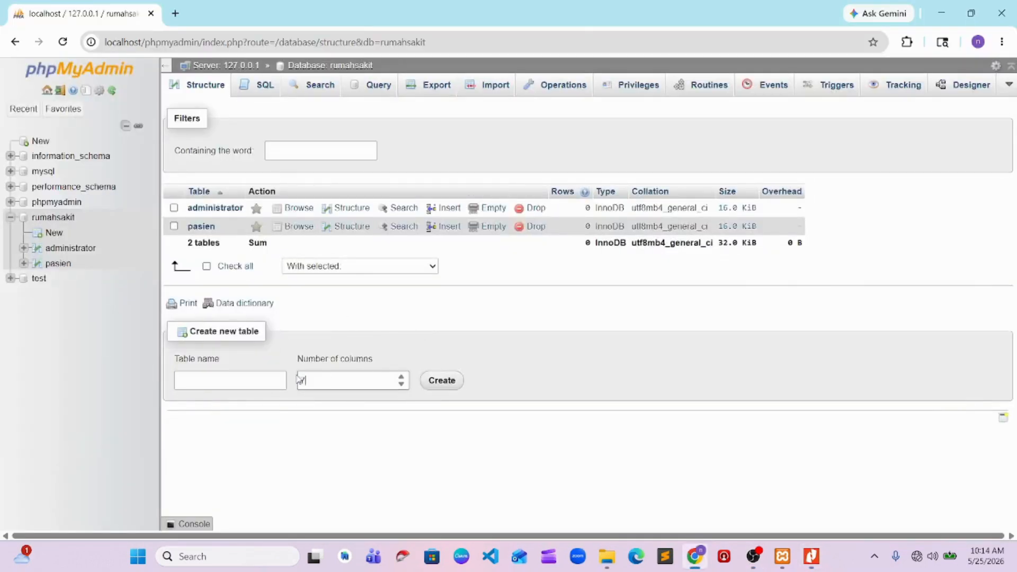
left_click(263, 376)
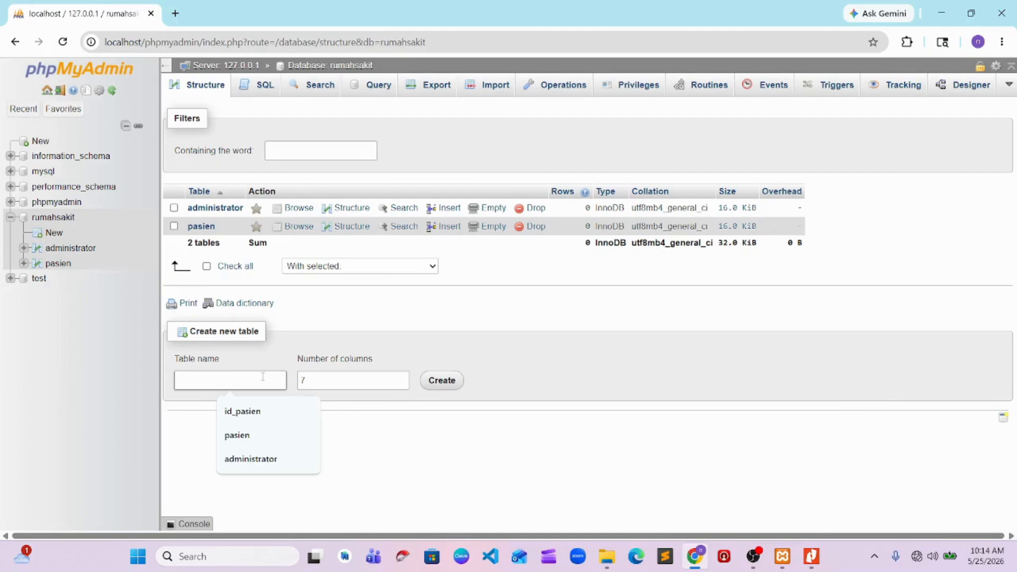
type("dokte")
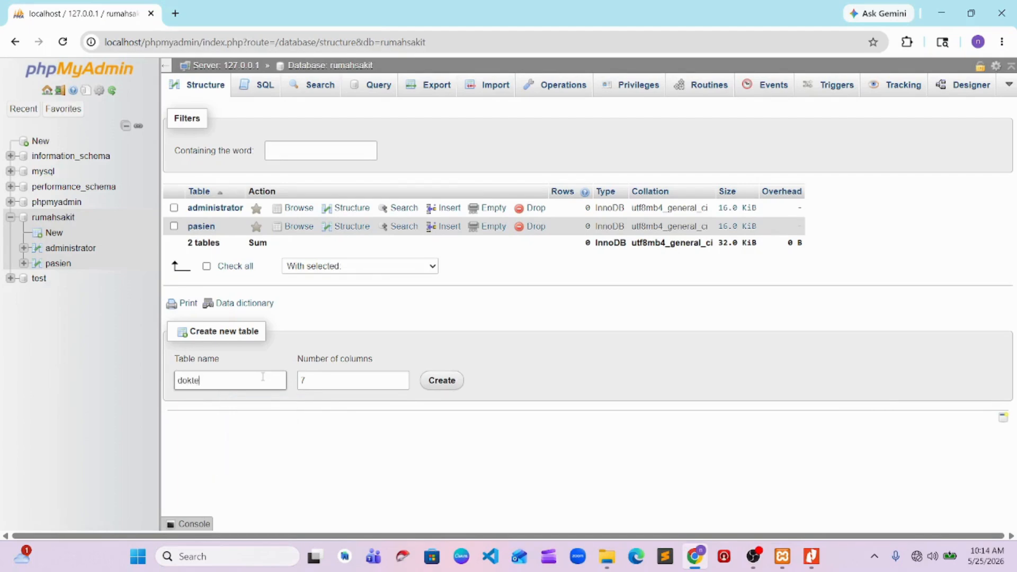
type("r")
left_click(433, 380)
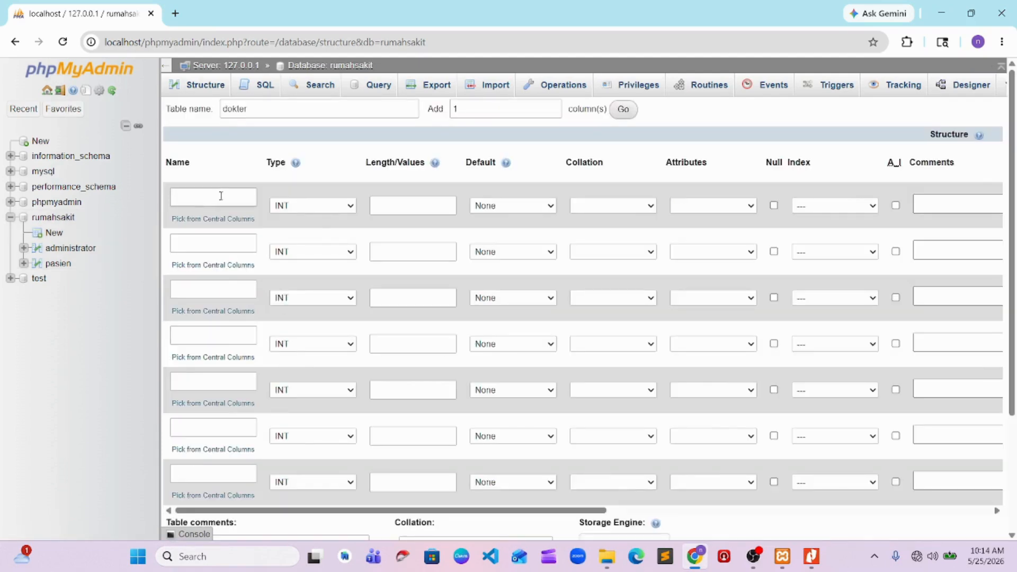
Name the first column of the dokter table id_dokter and give it a PRIMARY index
left_click(221, 196)
type("id_dokter")
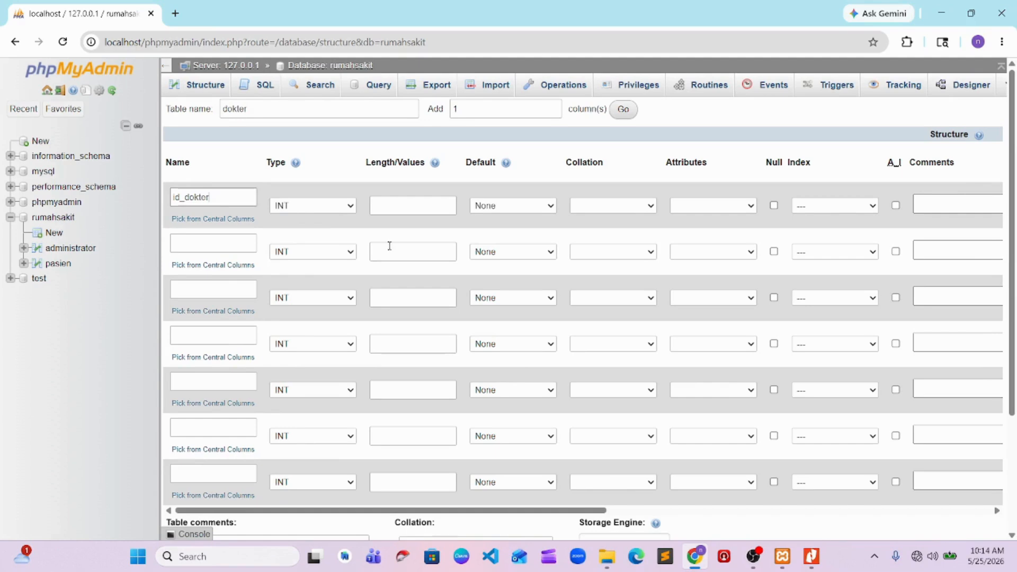
left_click(834, 205)
left_click(810, 234)
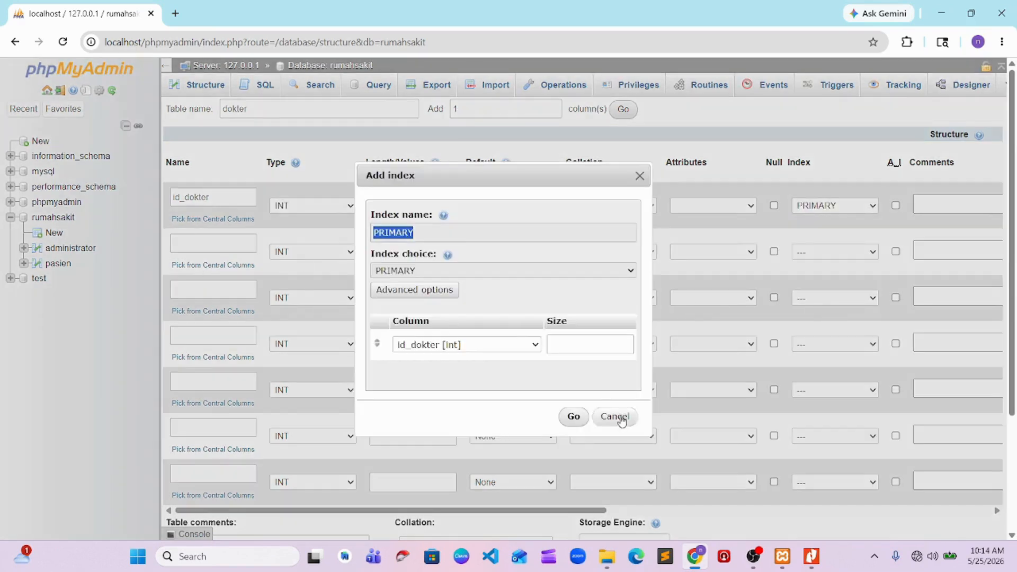
left_click(573, 417)
Name the second column of the dokter table nama_dokter
key("alt+Tab")
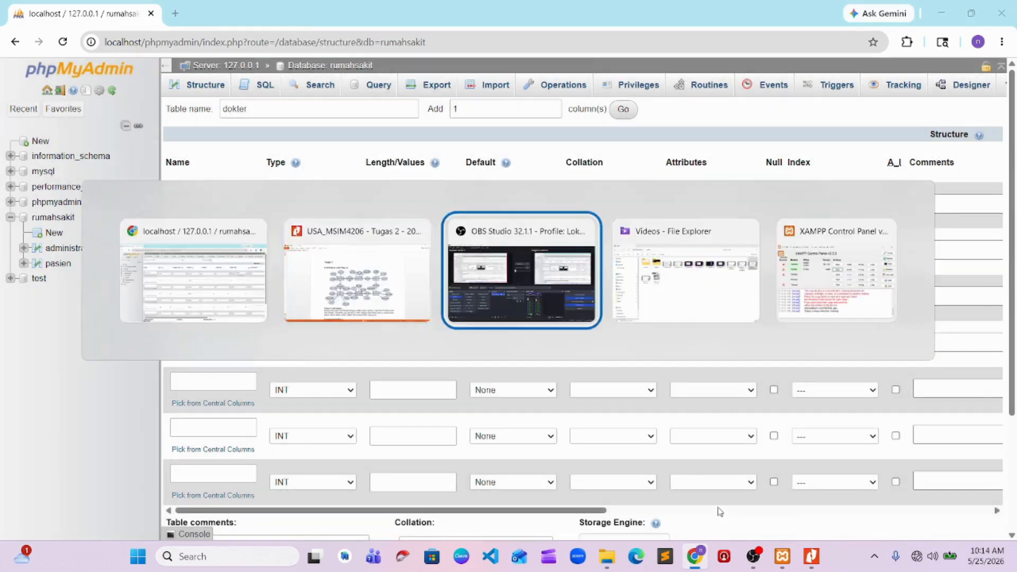
key("alt+Tab")
left_click(225, 241)
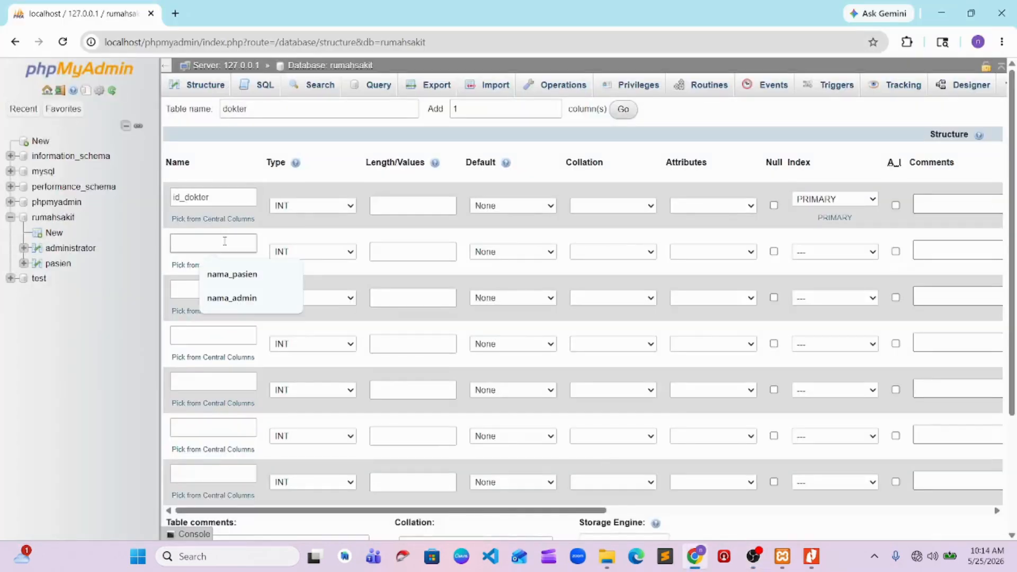
type("nama_dokter")
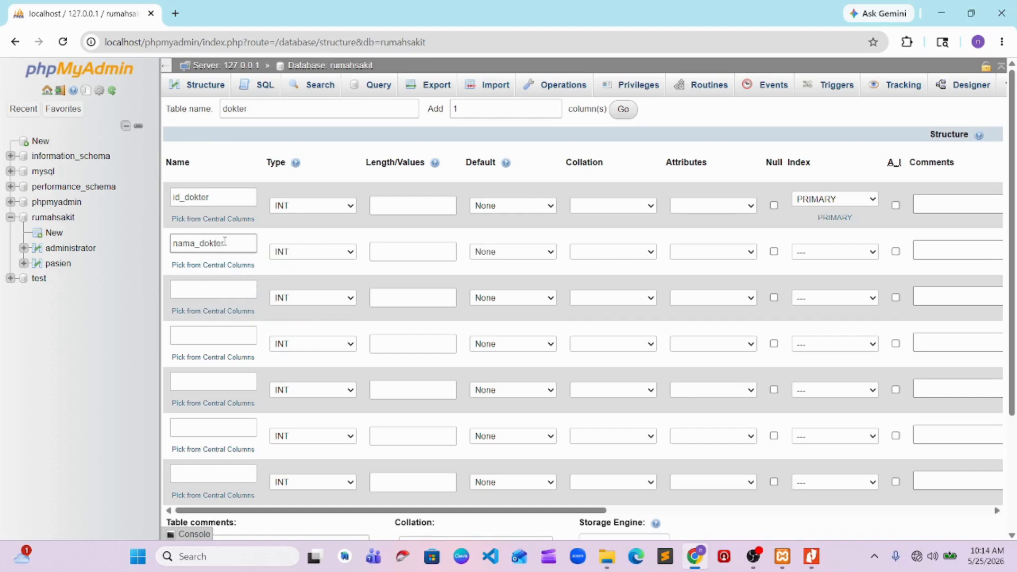
key("Tab")
key("Tab")
key("v")
left_click(334, 253)
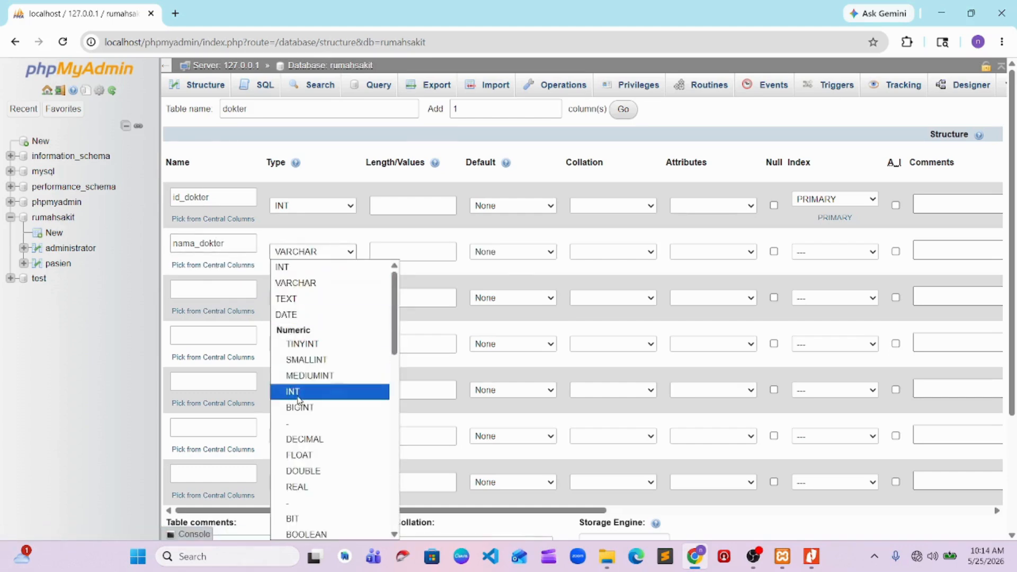
left_click(317, 390)
Name the third and fourth columns of the dokter table alamat_dokter and tanggal_lahir, checking the ERD in Nitro Pro
left_click(194, 287)
type("alamat_")
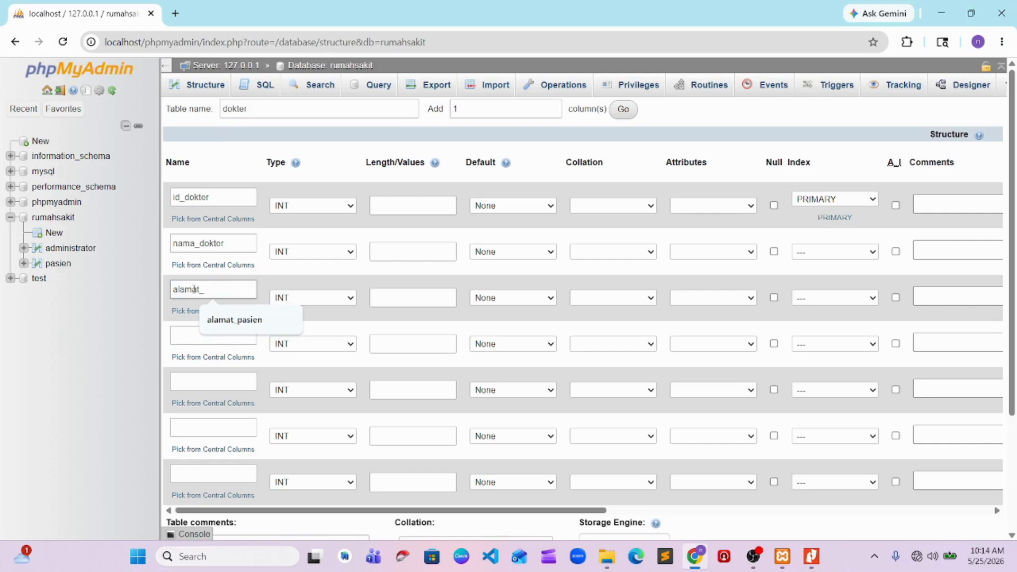
type("pdokter")
left_click(196, 349)
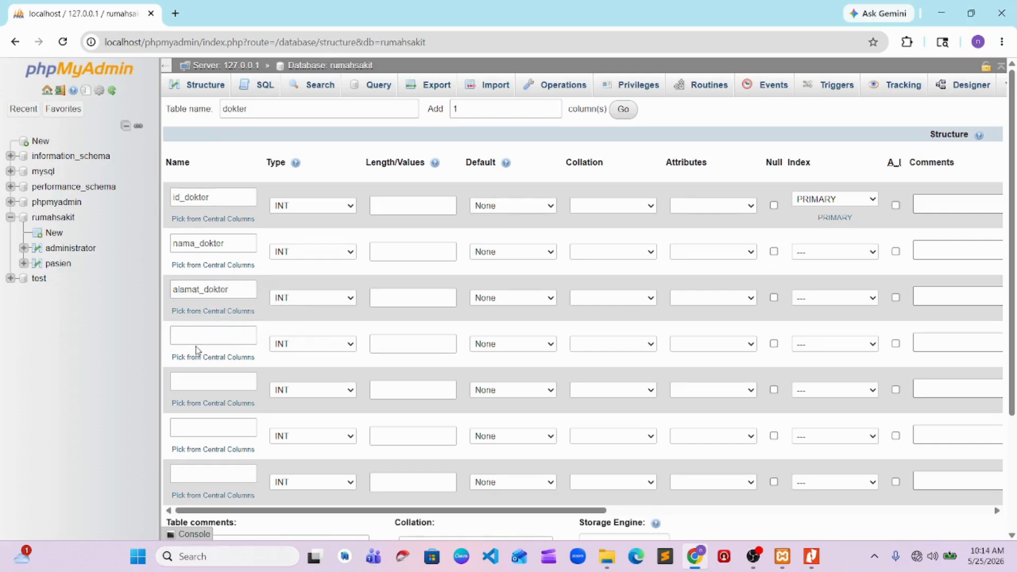
key("alt+Tab")
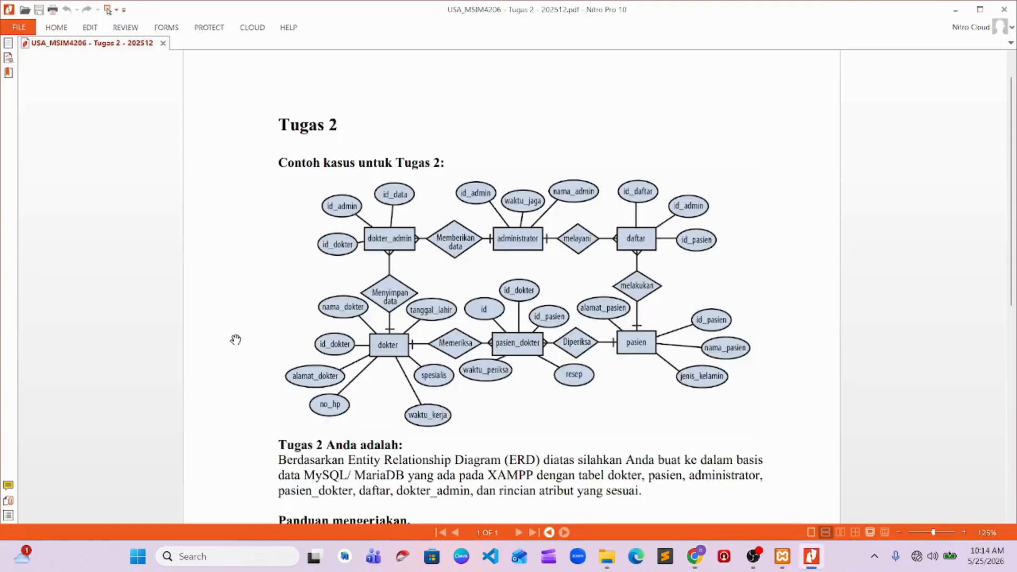
key("alt+Tab")
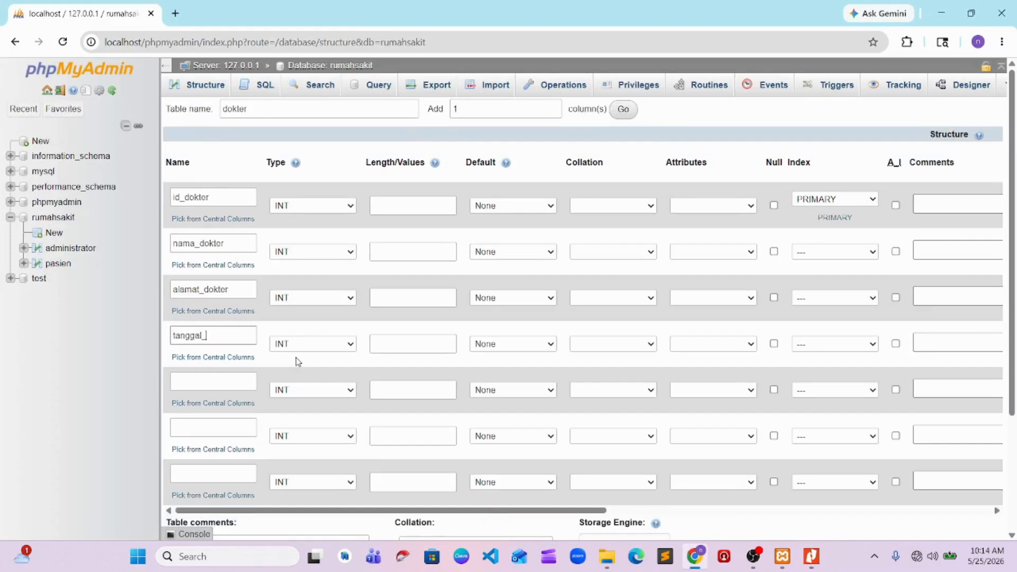
Name the last three dokter columns no_hp, spesialis and waktu_kerja according to the ERD, and save the table
left_click(201, 383)
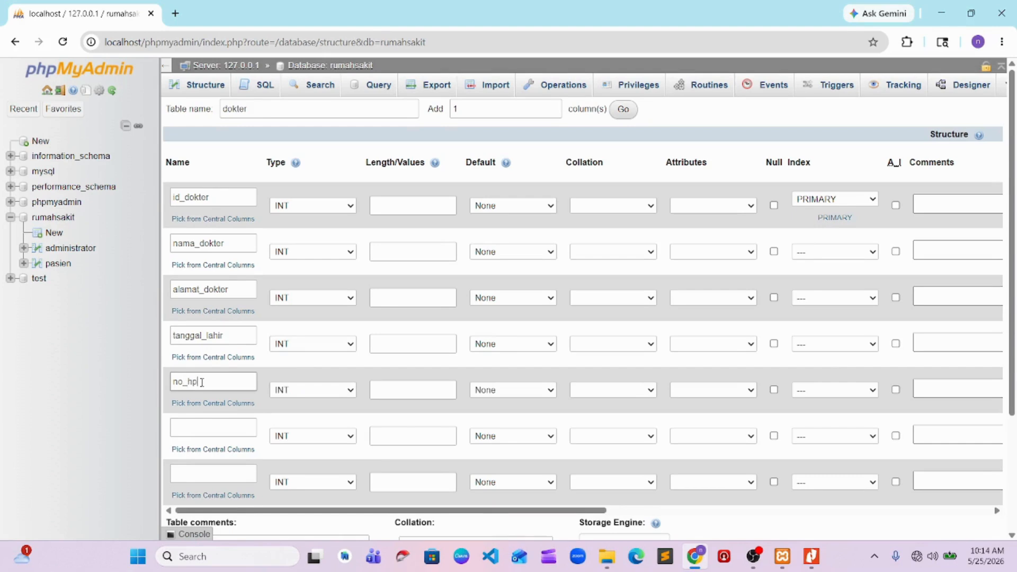
left_click(199, 436)
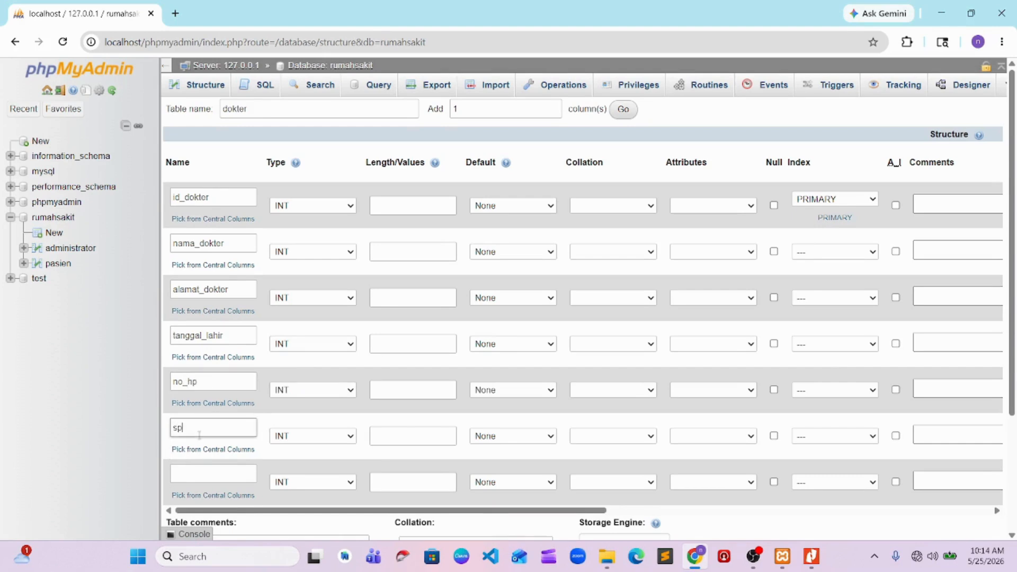
key("alt+Tab")
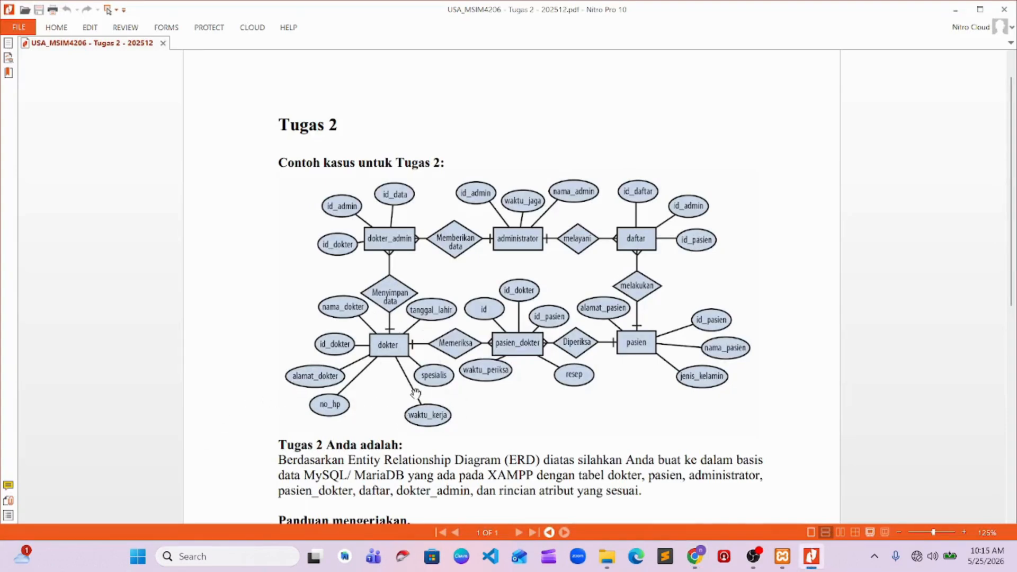
key("alt+Tab")
left_click(213, 475)
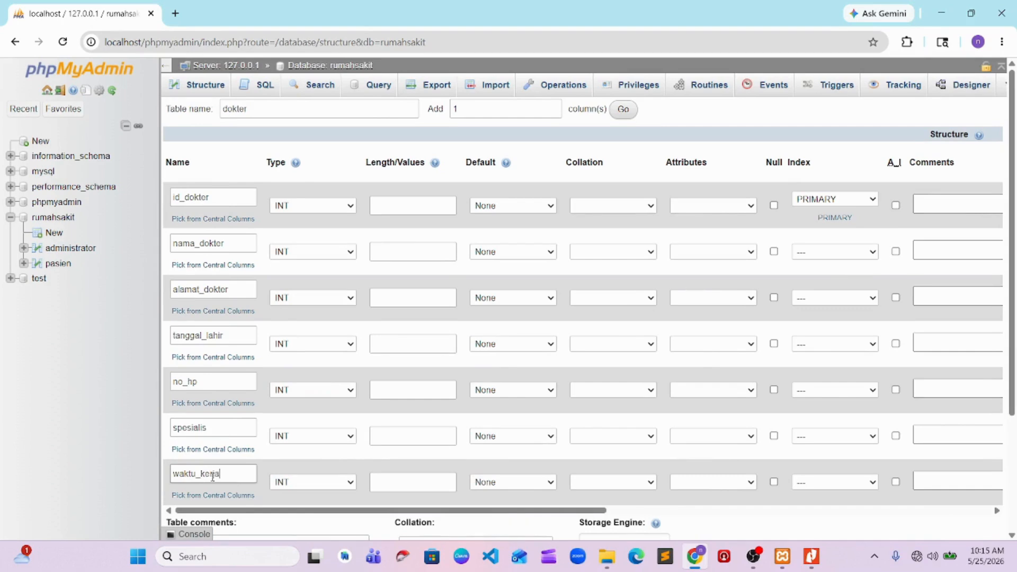
scroll(329, 420, "down", 3)
left_click(258, 490)
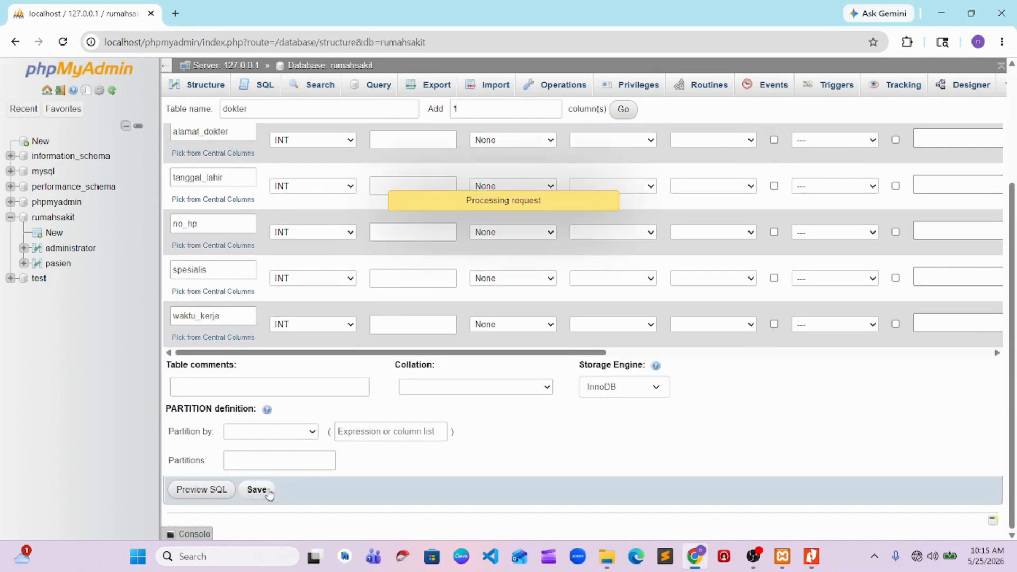
Switch to the Tugas 2 PDF in Nitro Pro to examine the dokter_admin entity in the ERD, and return to Chrome
key("alt+Tab")
key("alt+Tab")
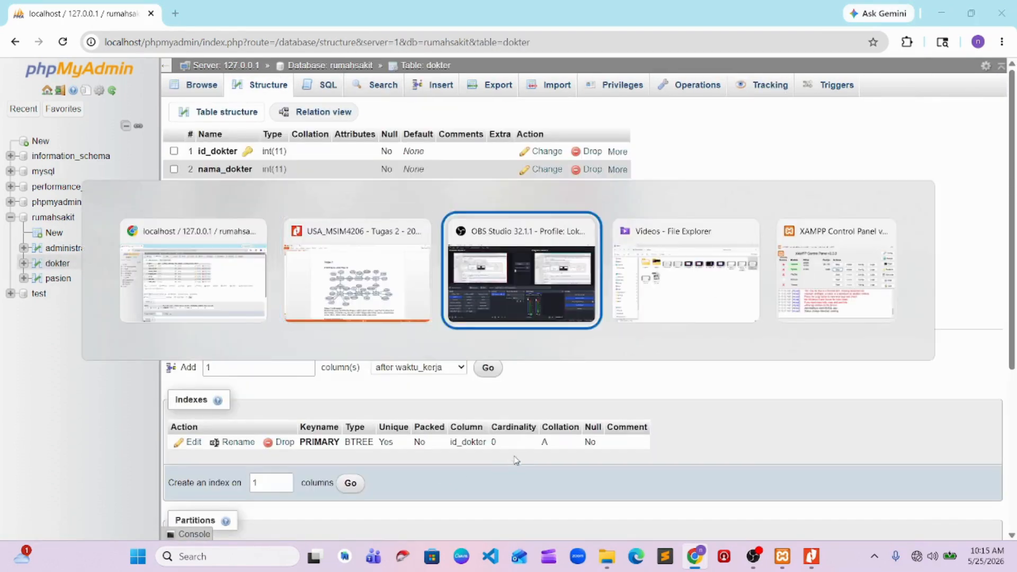
left_click(880, 374)
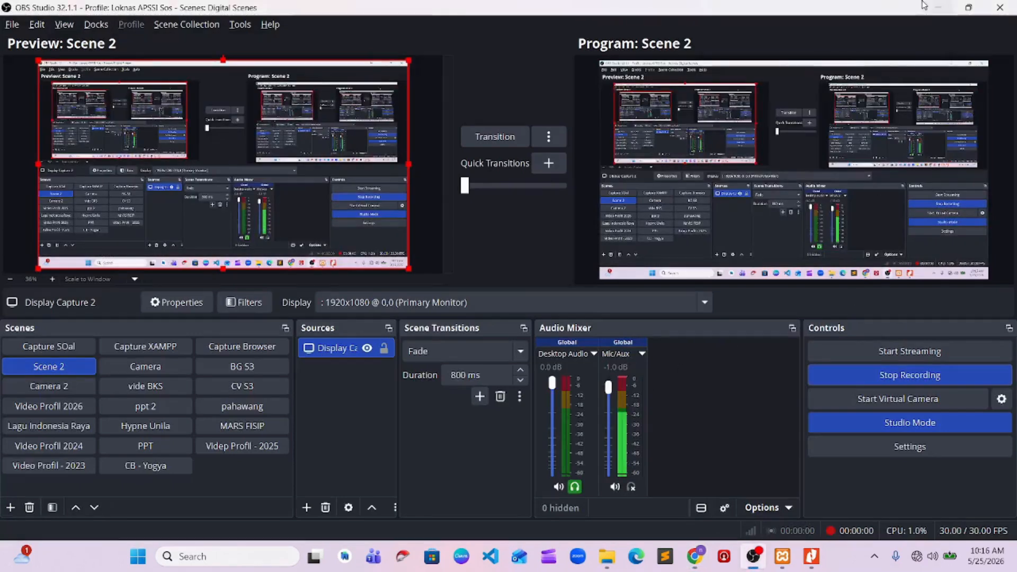
left_click(936, 7)
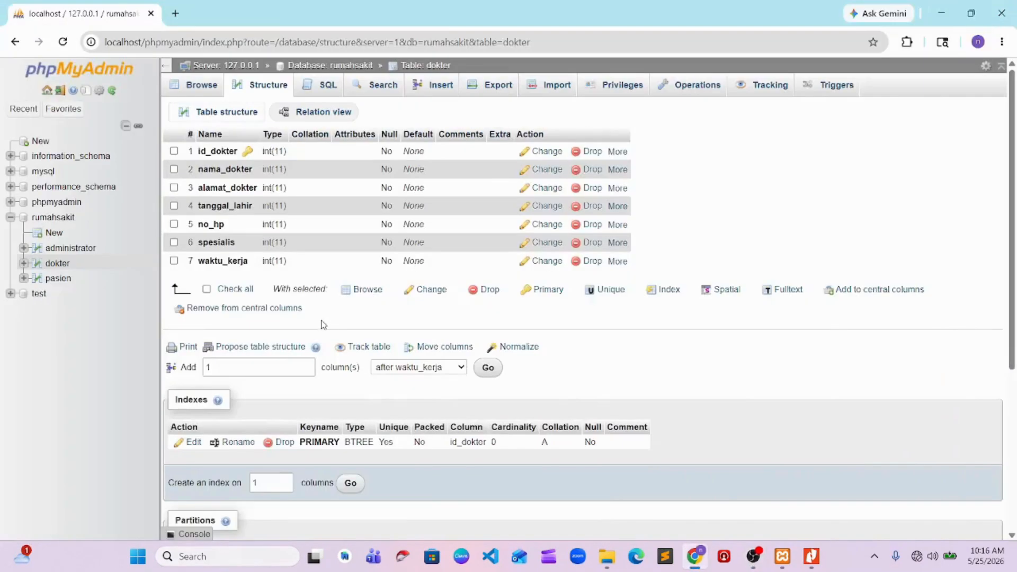
key("alt+Tab")
key("alt+Tab")
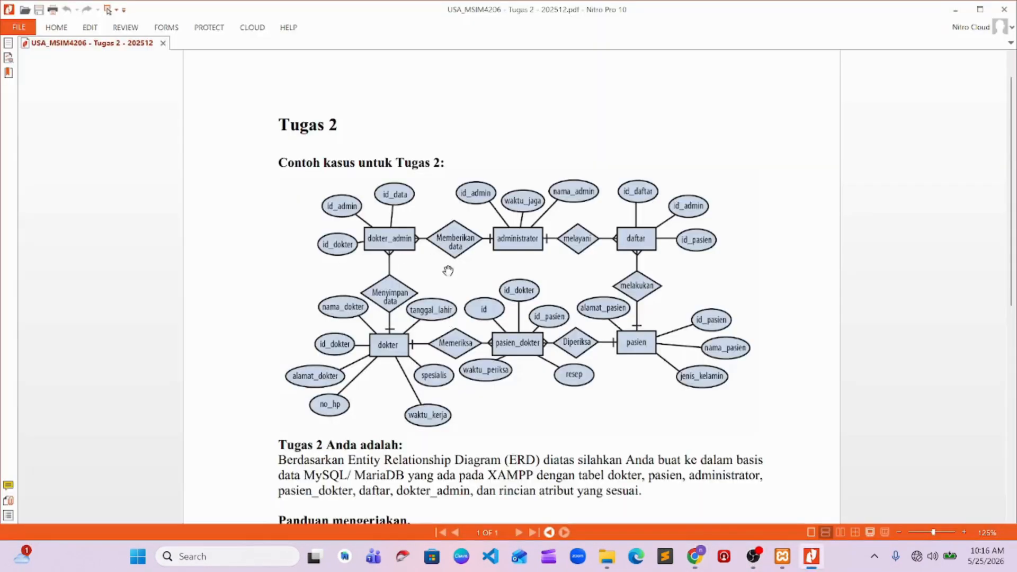
key("alt+Tab")
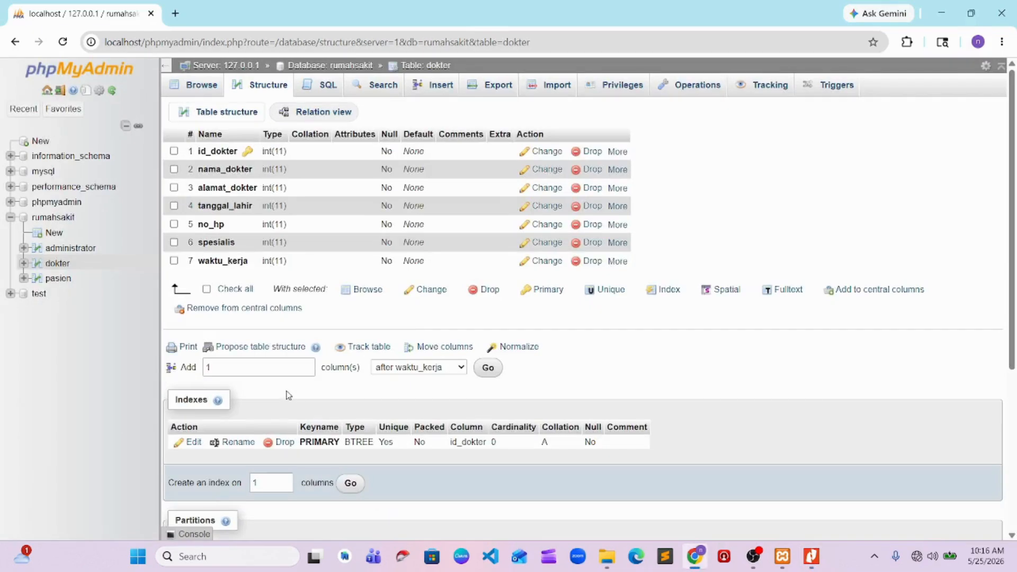
key("alt+Tab")
key("alt+Tab")
key("alt+Tab")
Start a new table named dokter_admin with 3 columns in the rumahsakit database
left_click(54, 218)
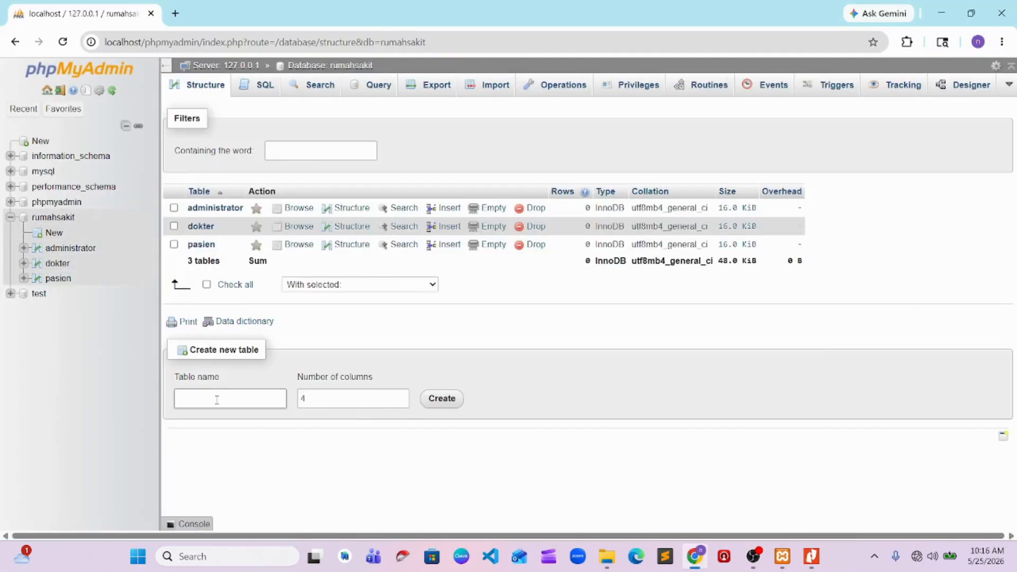
left_click(216, 398)
key("alt+Tab")
key("alt+Tab")
type("dokter")
key("alt+Tab")
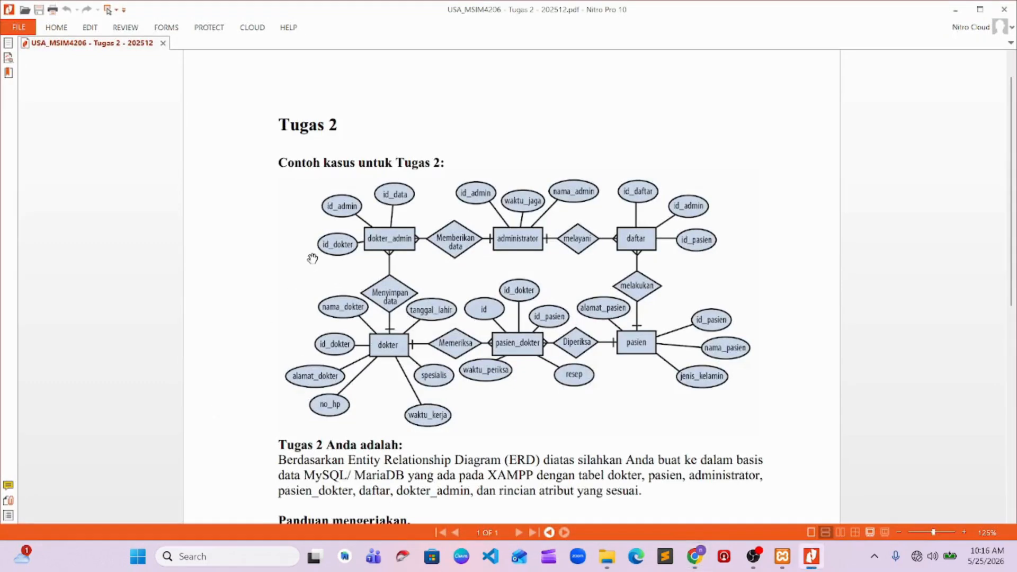
key("alt+Tab")
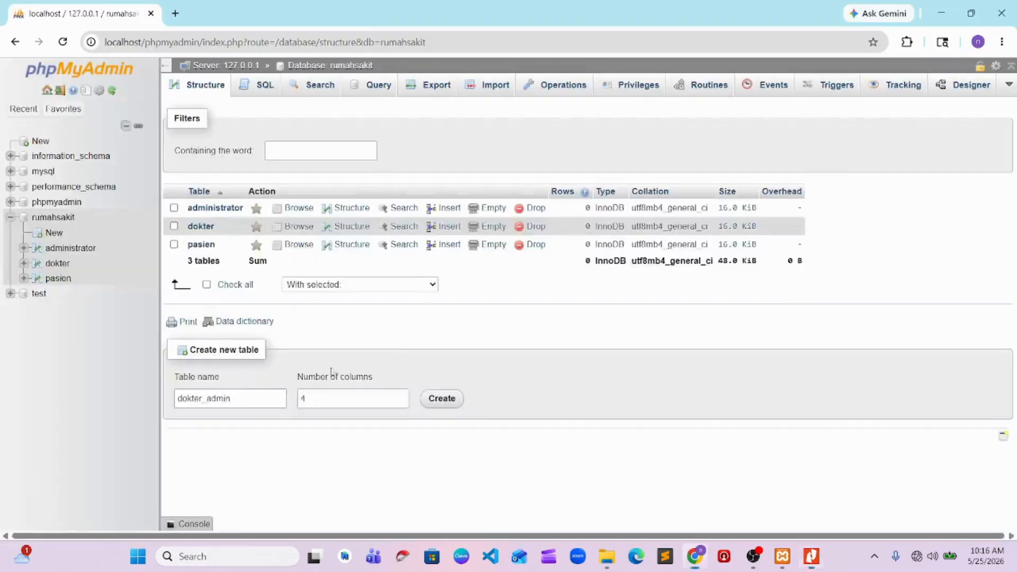
double_click(321, 398)
type("3")
left_click(434, 404)
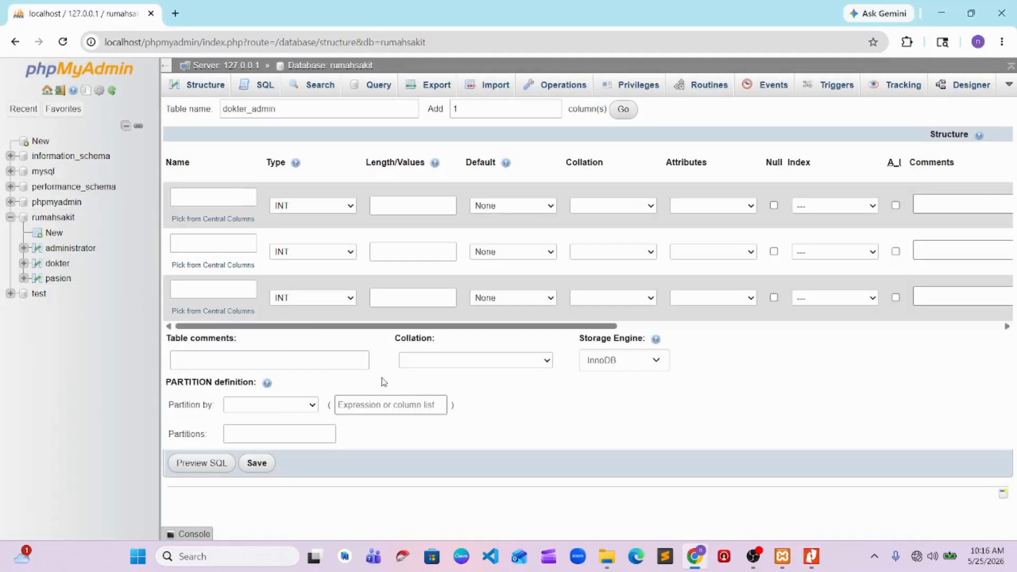
Name the first column of the dokter_admin table id_data and give it a PRIMARY index
left_click(212, 201)
type("id")
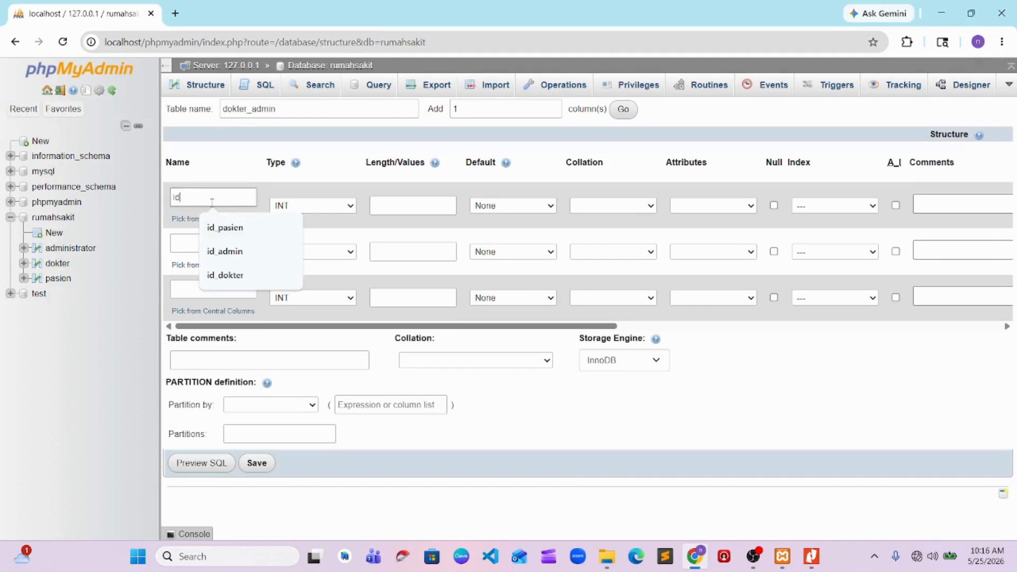
type("_data")
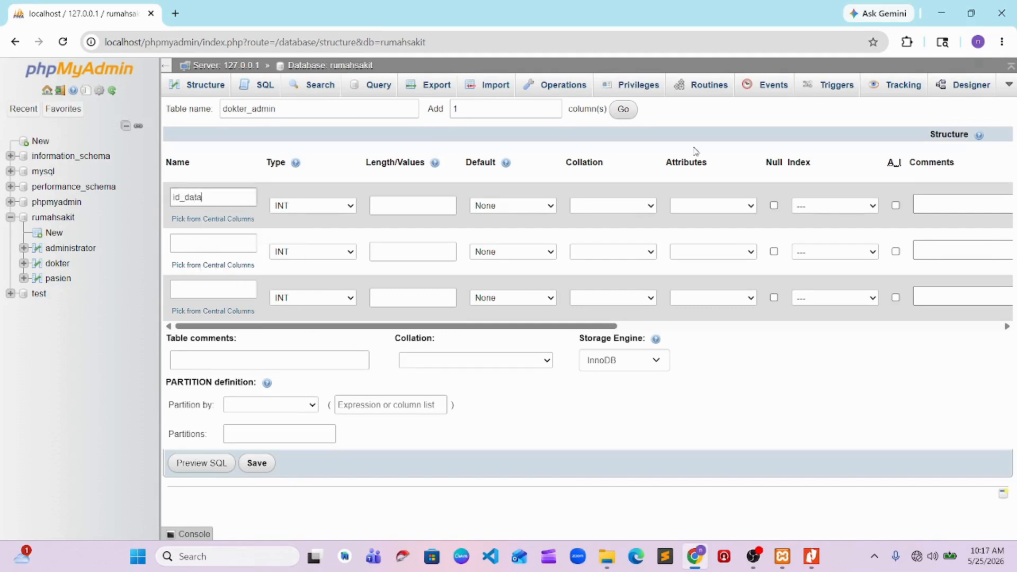
left_click(821, 207)
left_click(810, 237)
left_click(578, 416)
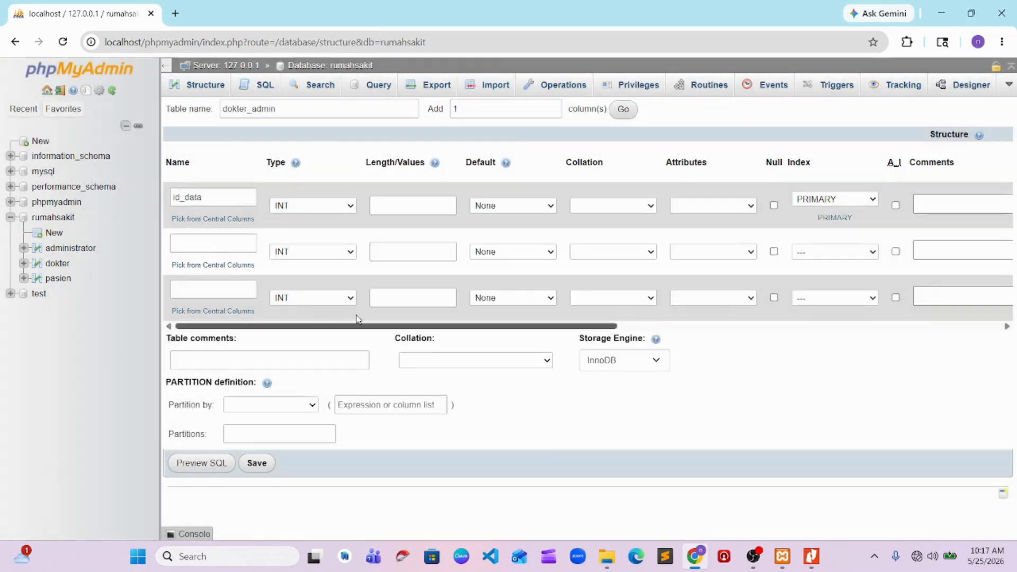
Name the second and third columns of the dokter_admin table id_dokter and id_admin, and save the table
left_click(197, 244)
type("id")
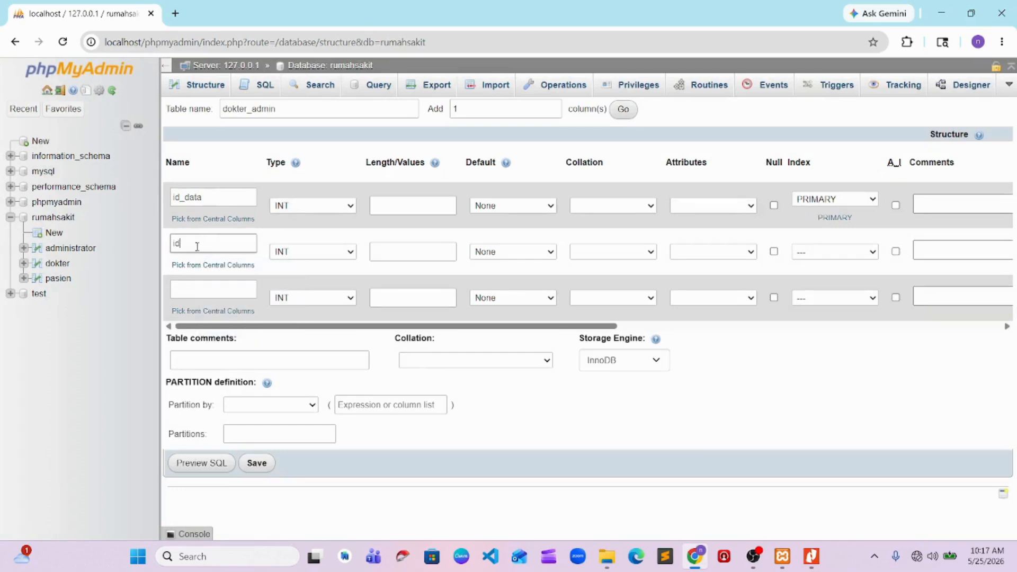
type("_dokter")
key("Tab")
type("id_admin")
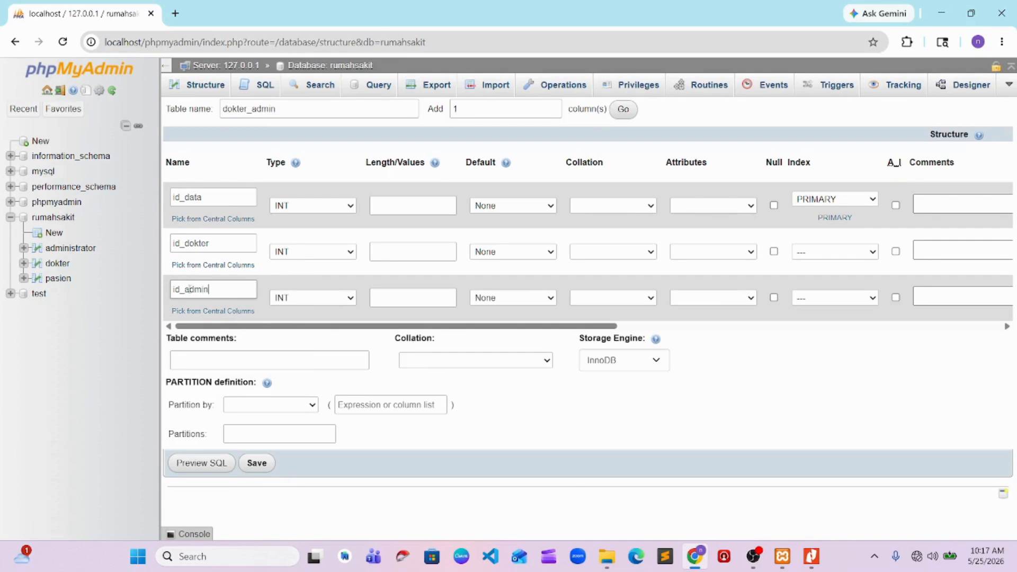
left_click(257, 462)
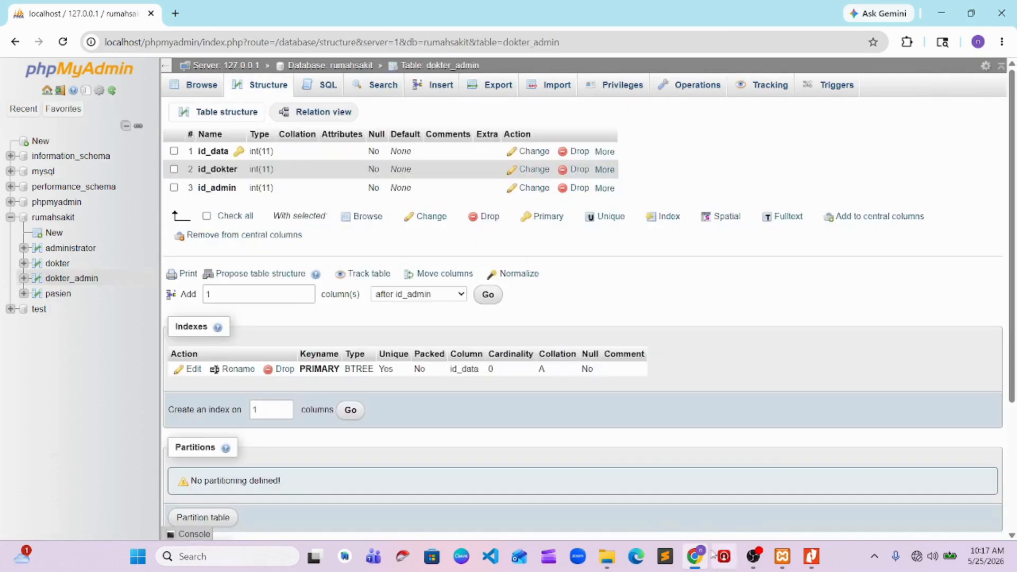
Check the Tugas 2 PDF for the remaining entities, and open the rumahsakit database's table list in phpMyAdmin
key("alt+Tab")
key("alt+Tab")
key("alt+Tab")
key("alt+Tab")
left_click(69, 229)
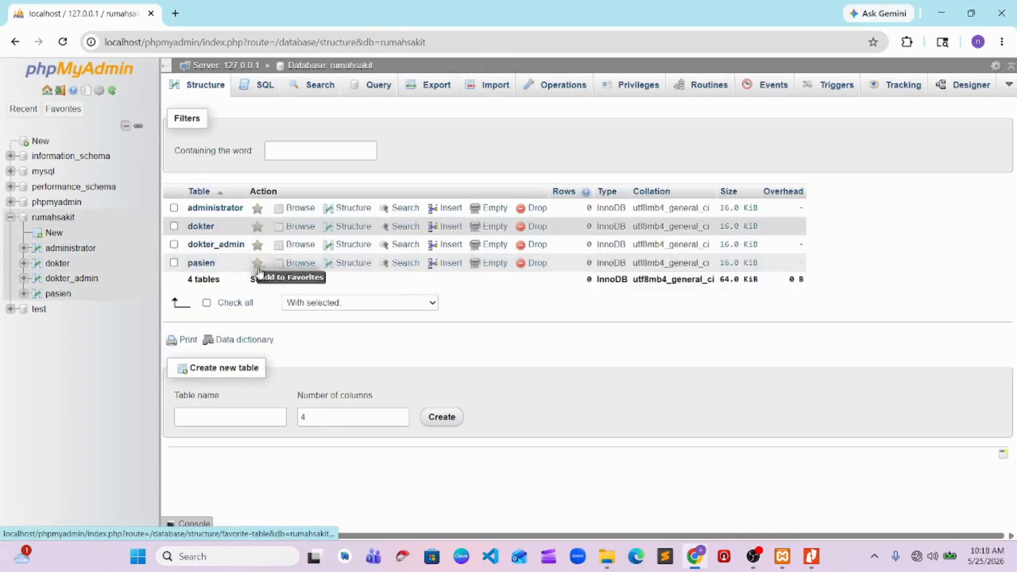
Switch to the Tugas 2 PDF in Nitro Pro to examine the pasien_dokter entity's attributes, and return to Chrome
key("alt+Tab")
key("alt+Tab")
key("alt+Tab")
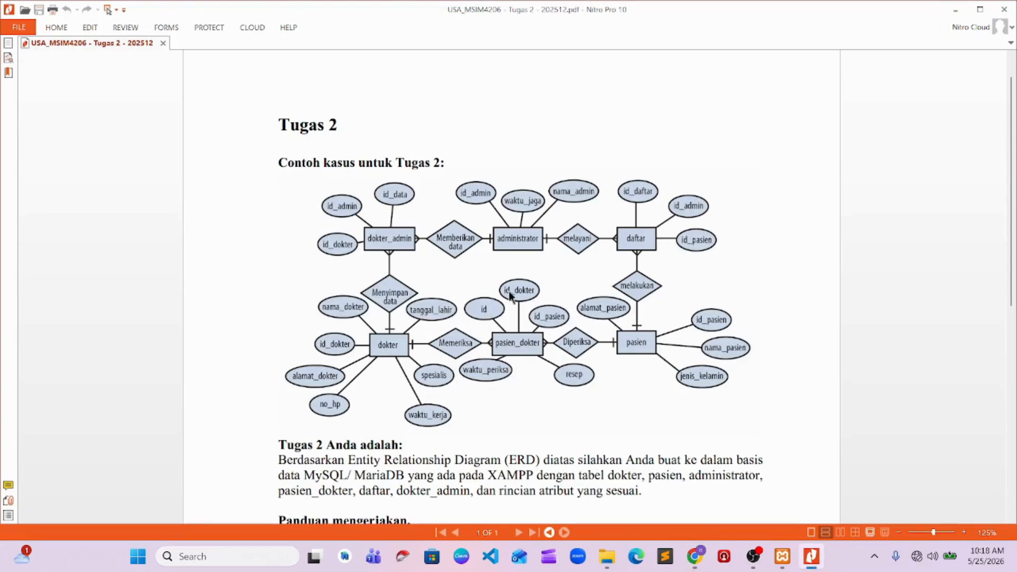
key("alt+Tab")
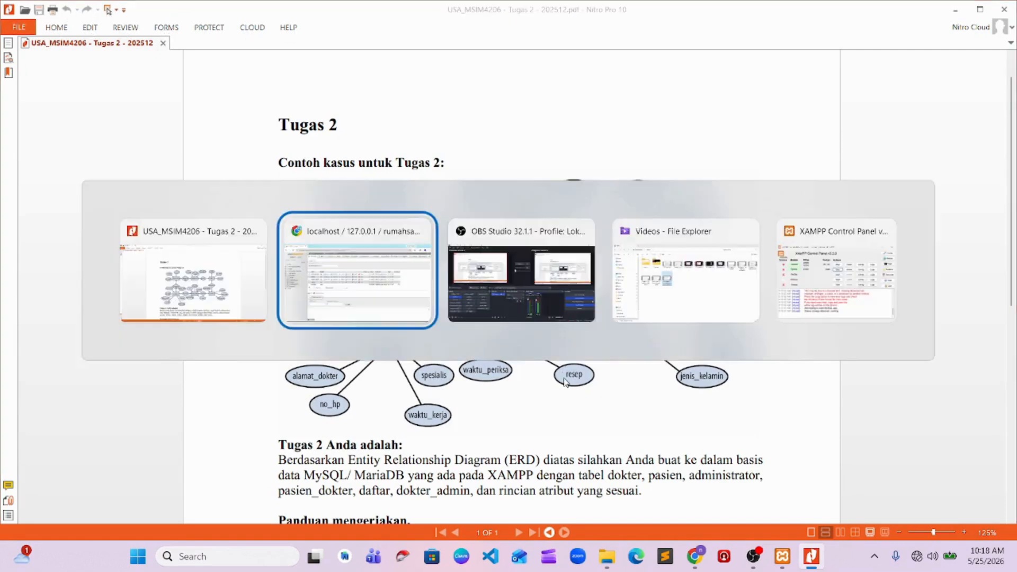
Start a new table named pasien_dokter with 5 columns in the rumahsakit database
left_click(221, 414)
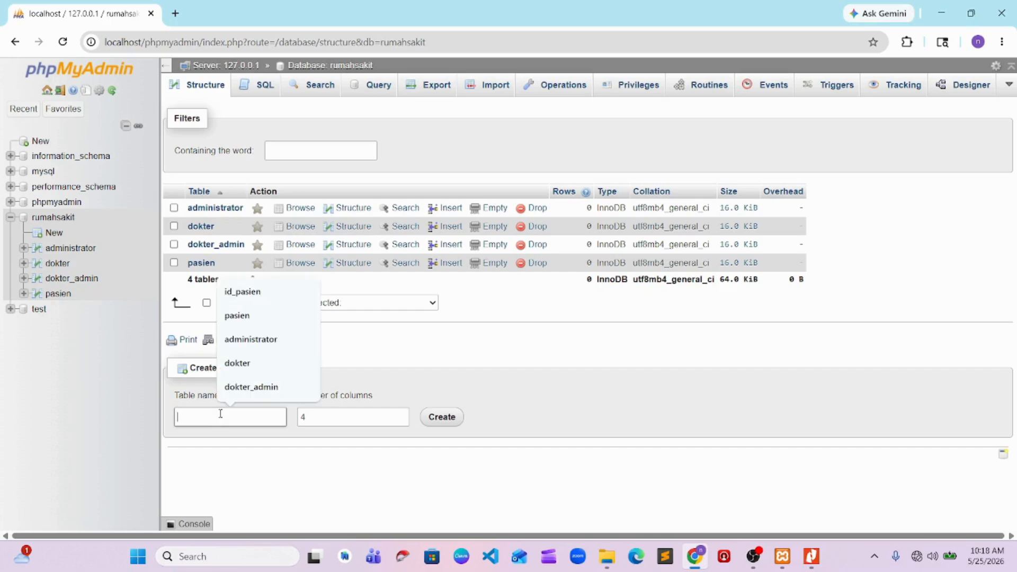
type("pasien_dokter")
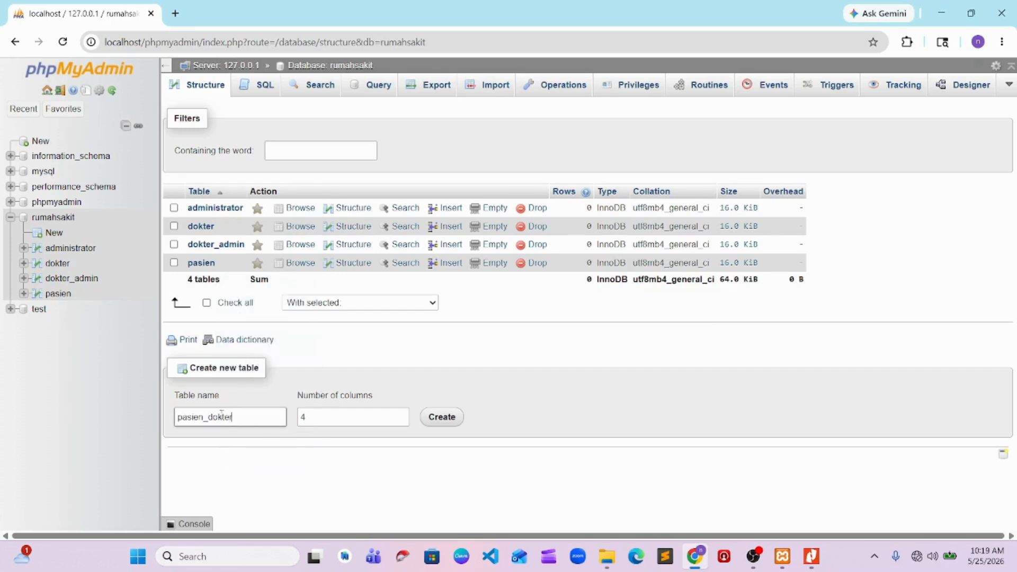
double_click(298, 421)
type("5")
left_click(441, 423)
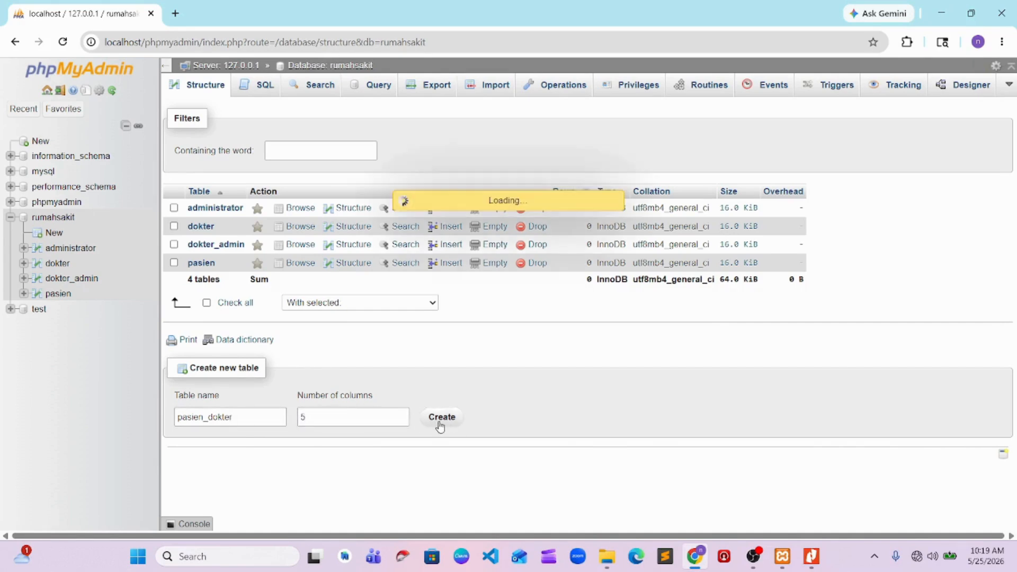
Name the first column of the pasien_dokter table id, checking the ERD, and set its length to 3
left_click(209, 193)
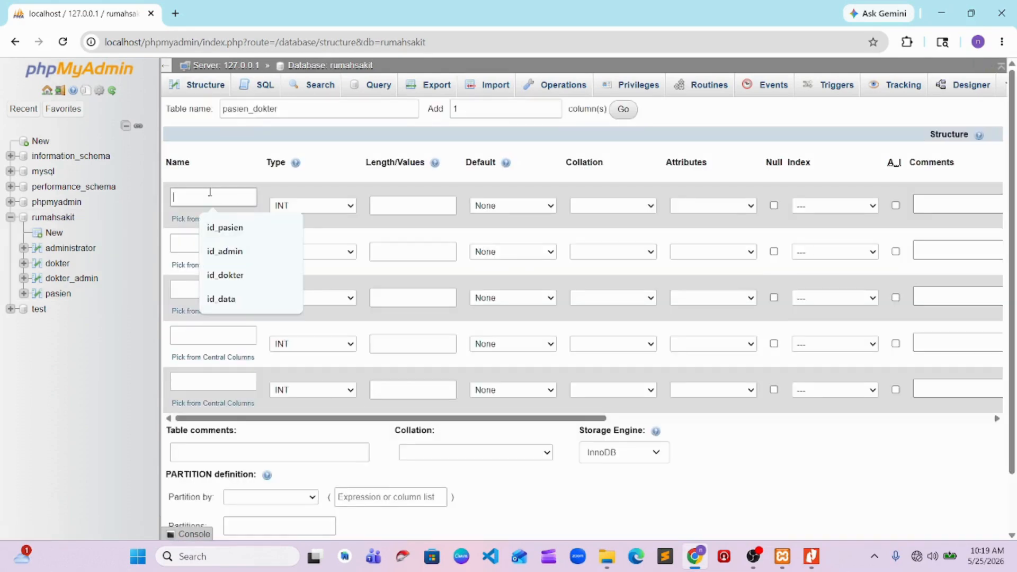
type("id")
key("alt+Tab")
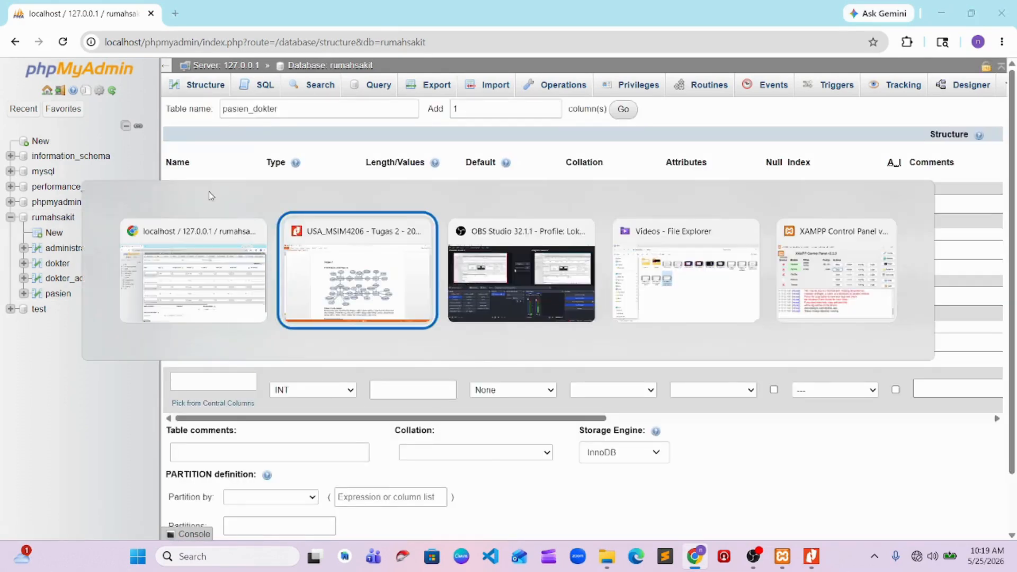
key("alt+Tab")
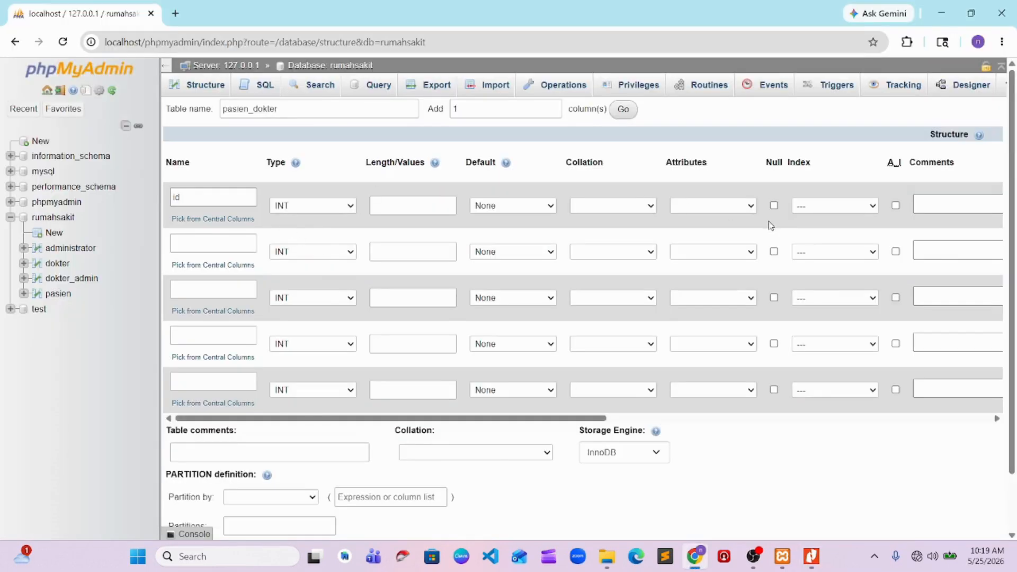
left_click(444, 205)
left_click(408, 235)
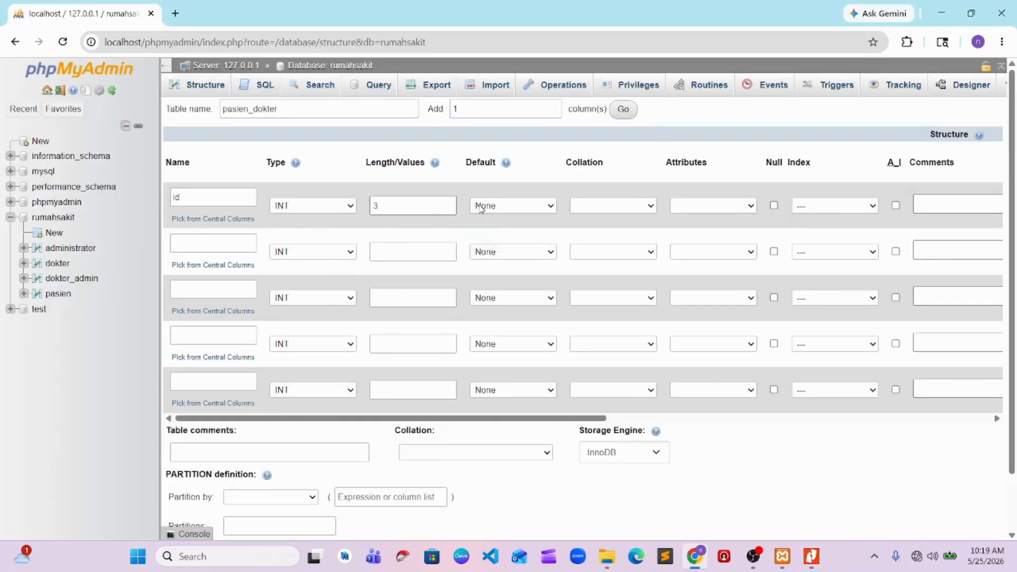
left_click(836, 212)
left_click(803, 251)
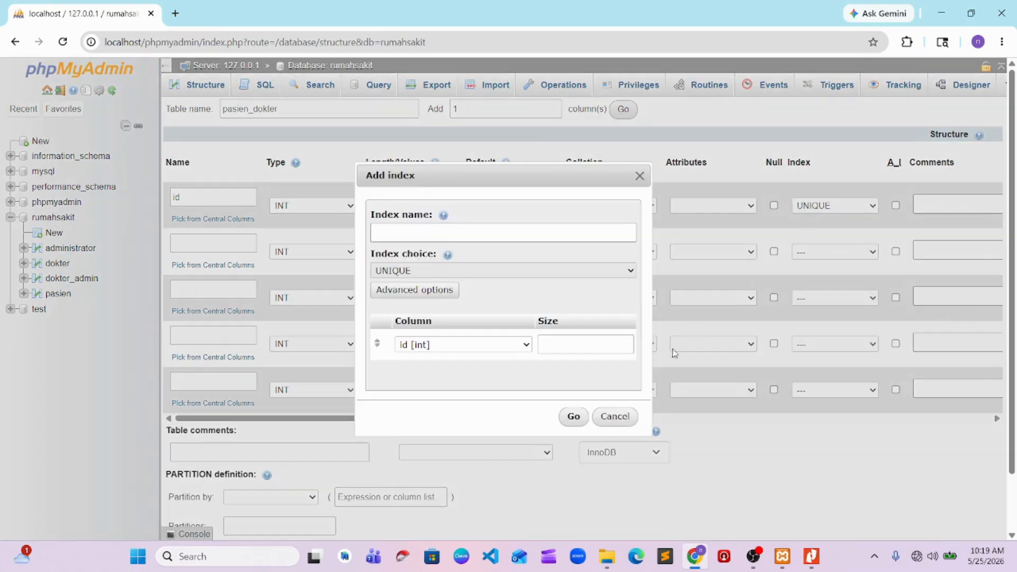
left_click(615, 416)
Give the id column of the pasien_dokter table a PRIMARY index
left_click(835, 206)
left_click(803, 236)
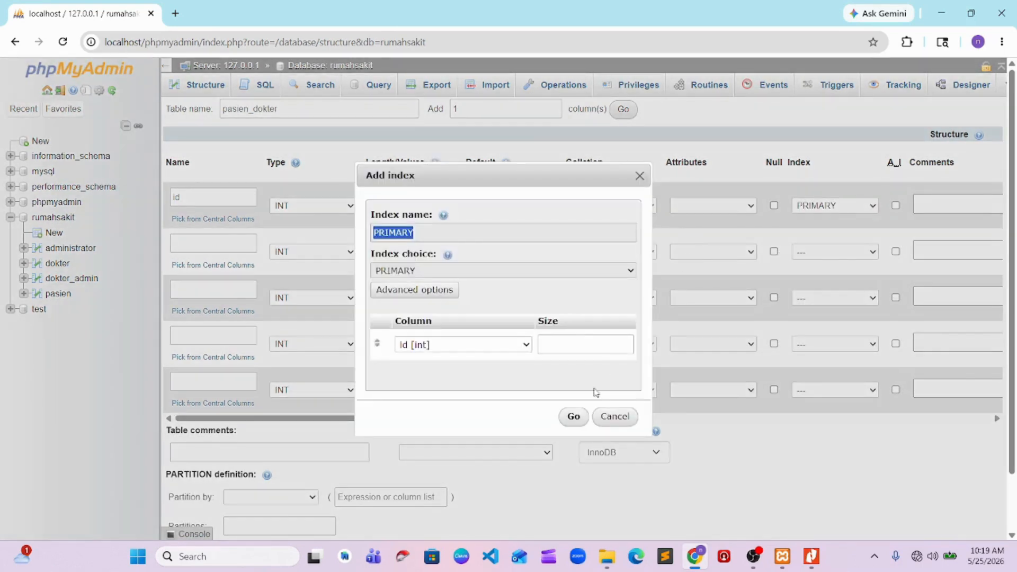
left_click(573, 416)
Name the second and third columns of the pasien_dokter table id_dokter and id_pasien, following the ERD
left_click(214, 251)
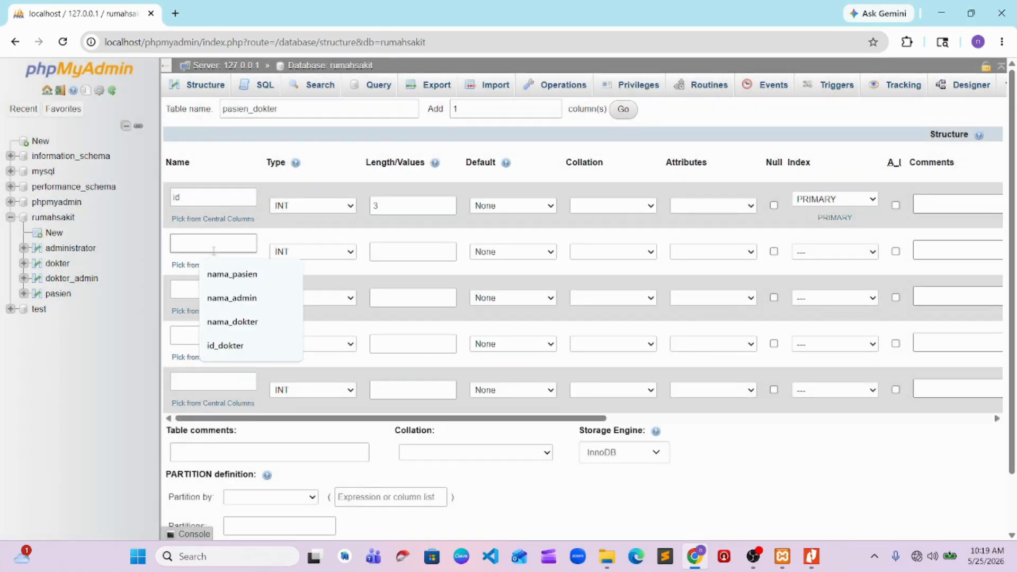
type("id_dokter")
key("alt+Tab")
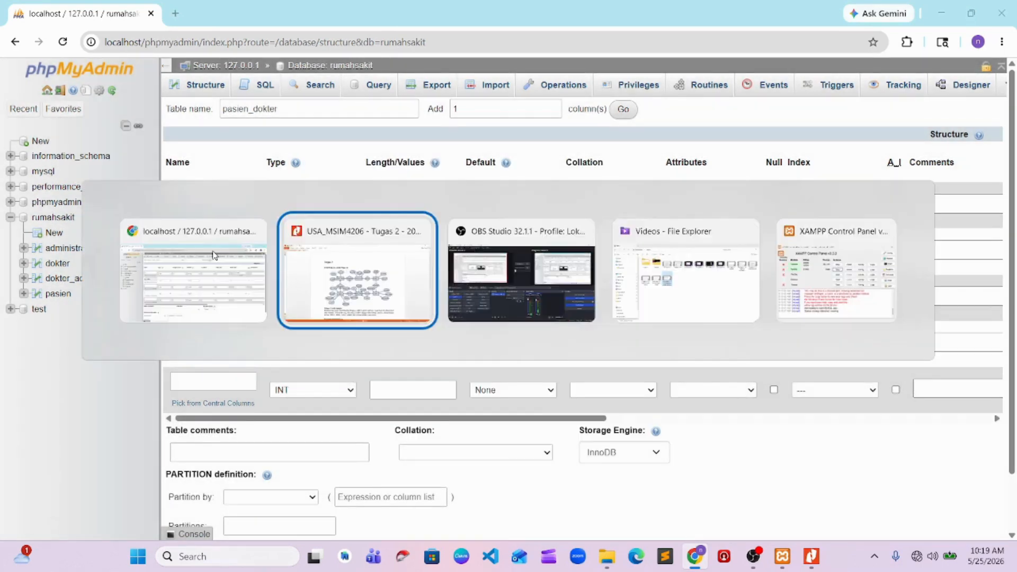
key("alt+Tab")
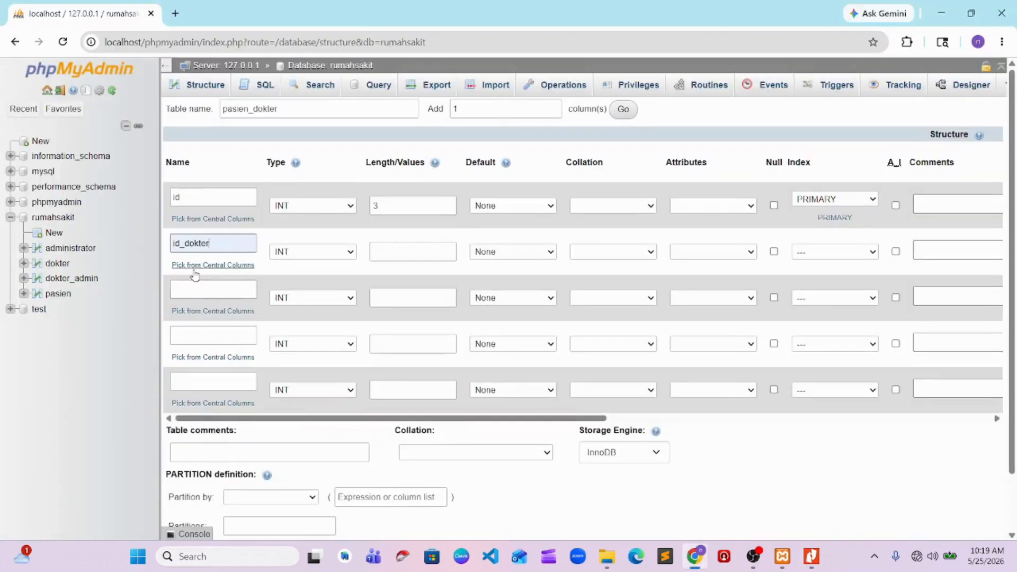
left_click(192, 288)
type("id")
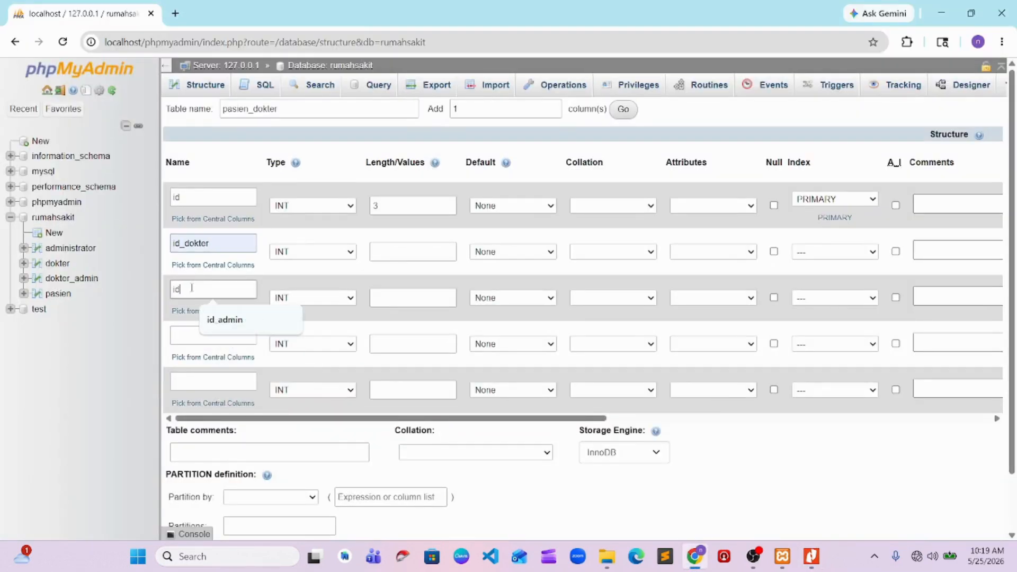
type("_admpasie")
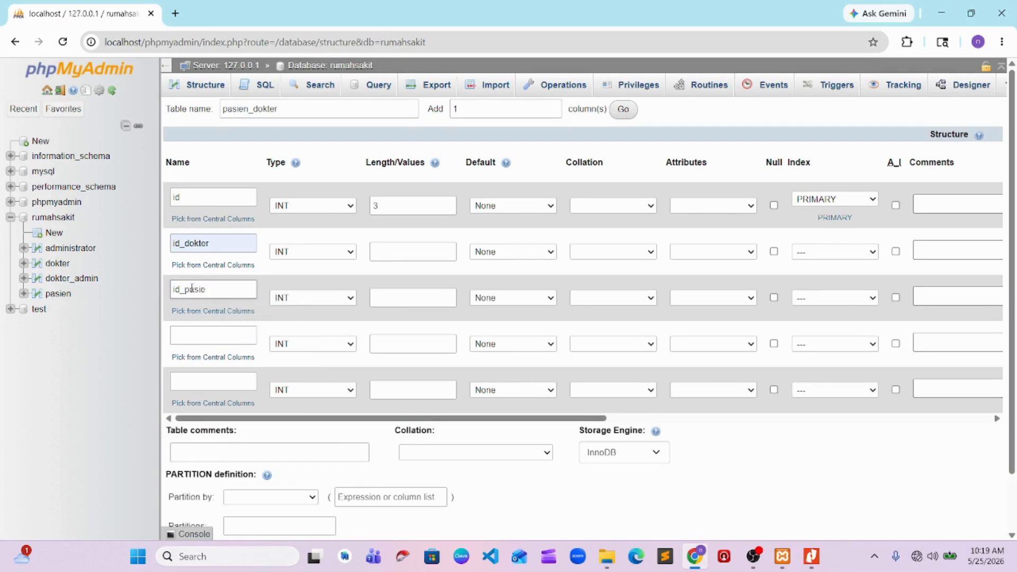
Name the fourth and fifth columns of the pasien_dokter table waktu_periksa and resep as in the ERD, and save the table
key("alt+Tab")
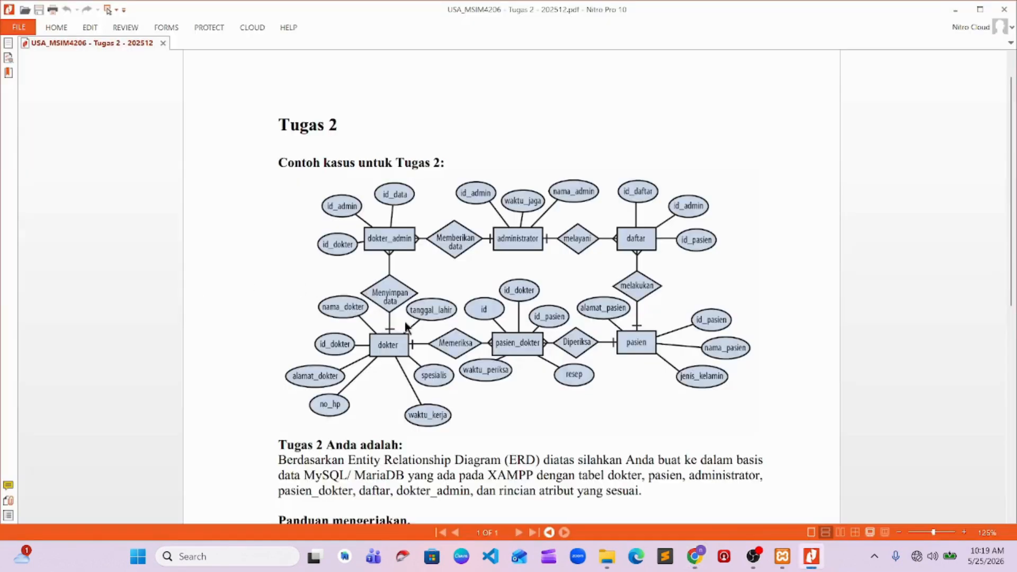
key("alt+Tab")
left_click(210, 336)
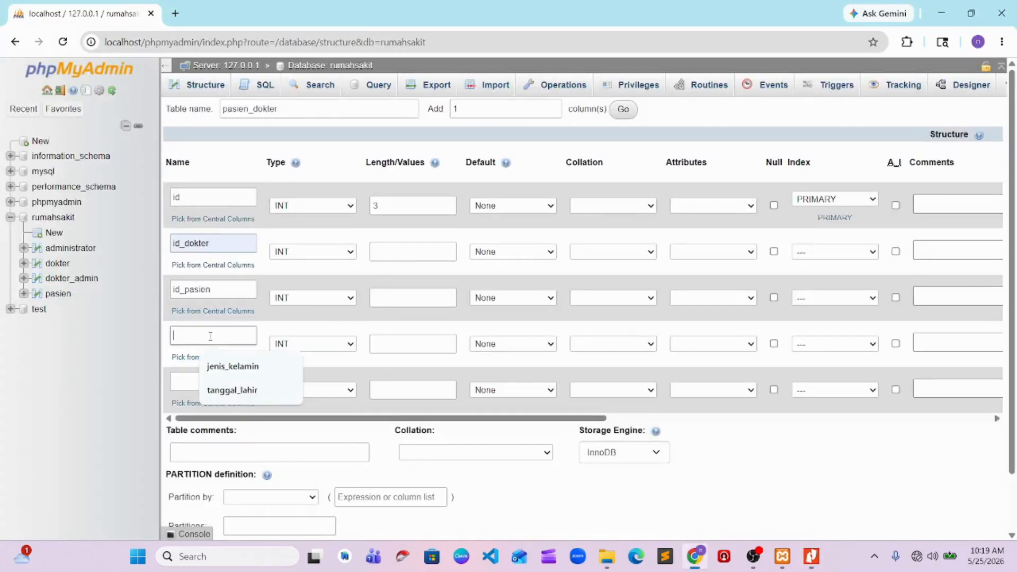
type("waktu_perik")
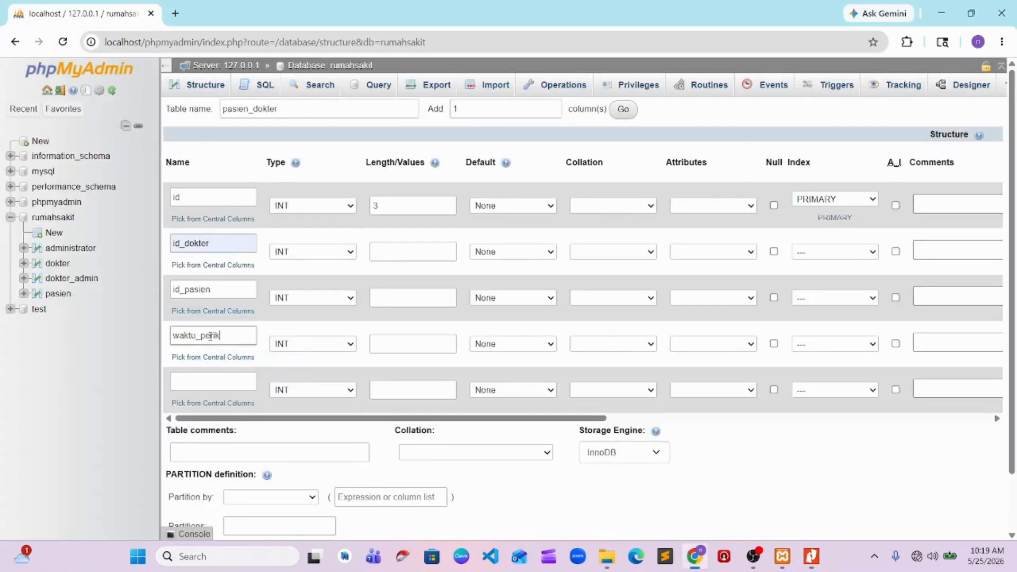
type("sa")
key("alt+Tab")
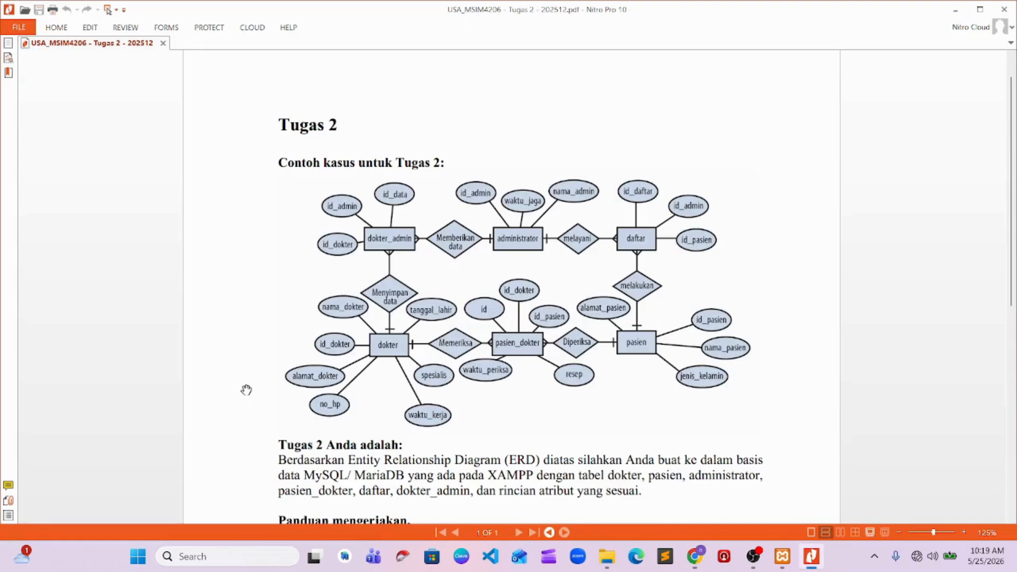
key("alt+Tab")
left_click(242, 385)
type("resep")
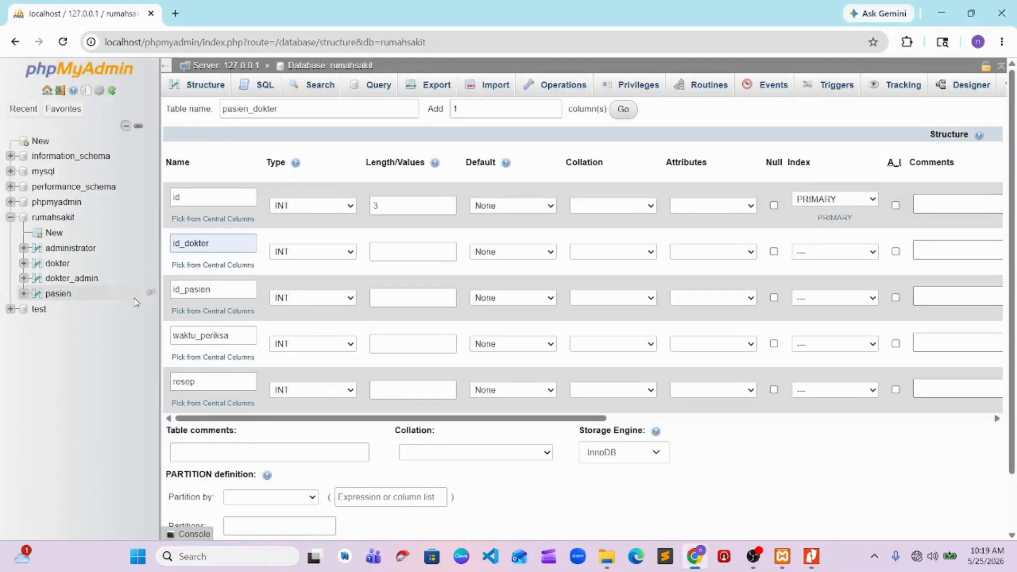
scroll(249, 413, "down", 2)
left_click(257, 491)
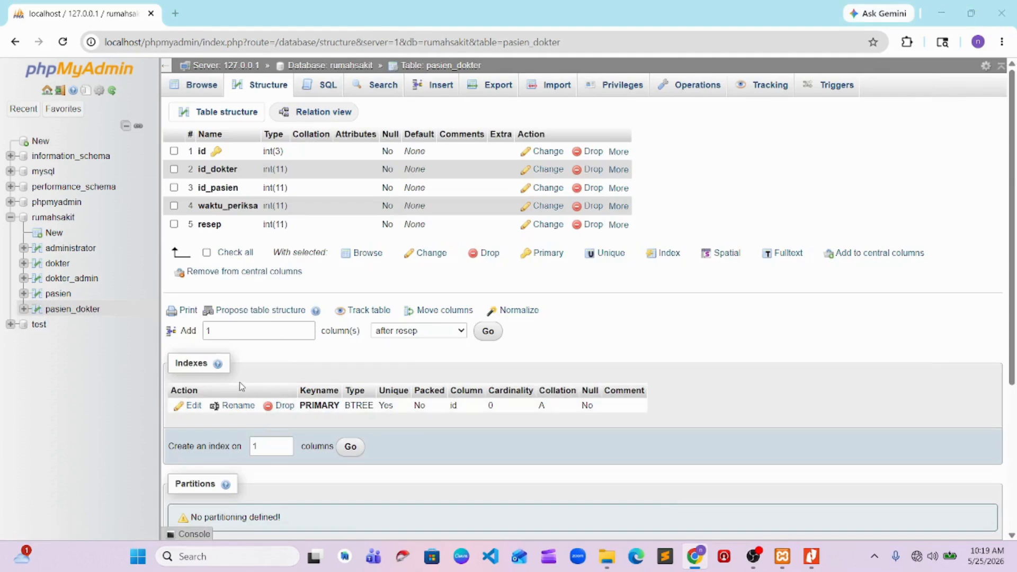
Switch to the Tugas 2 PDF in Nitro Pro to check the ERD against the saved pasien_dokter table
key("alt+Tab")
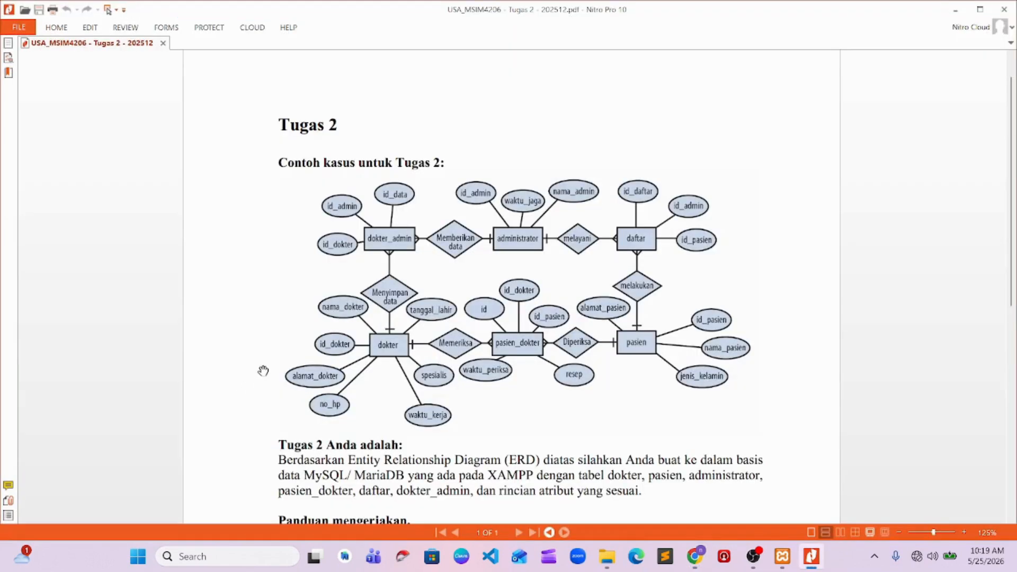
key("alt+Tab")
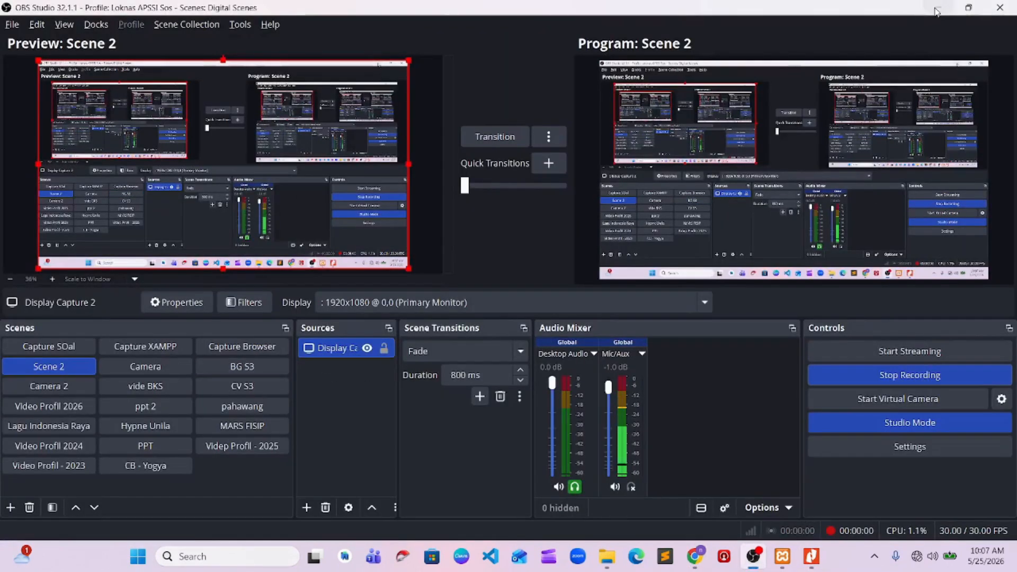
Minimize OBS Studio and Nitro Pro to return to Chrome, and start a new table named pasien with 4 columns in the rumahsakit database
left_click(936, 10)
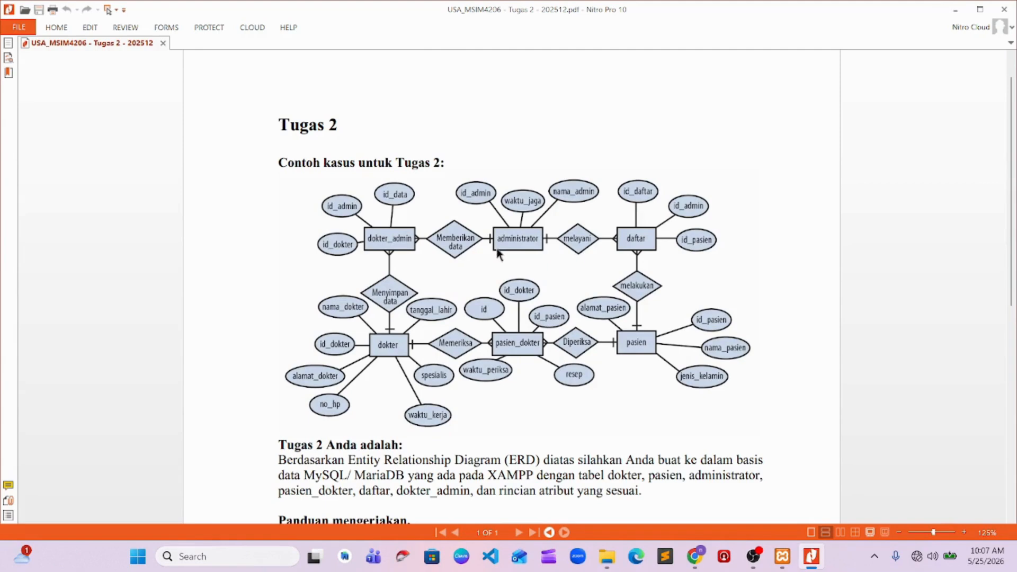
left_click(955, 9)
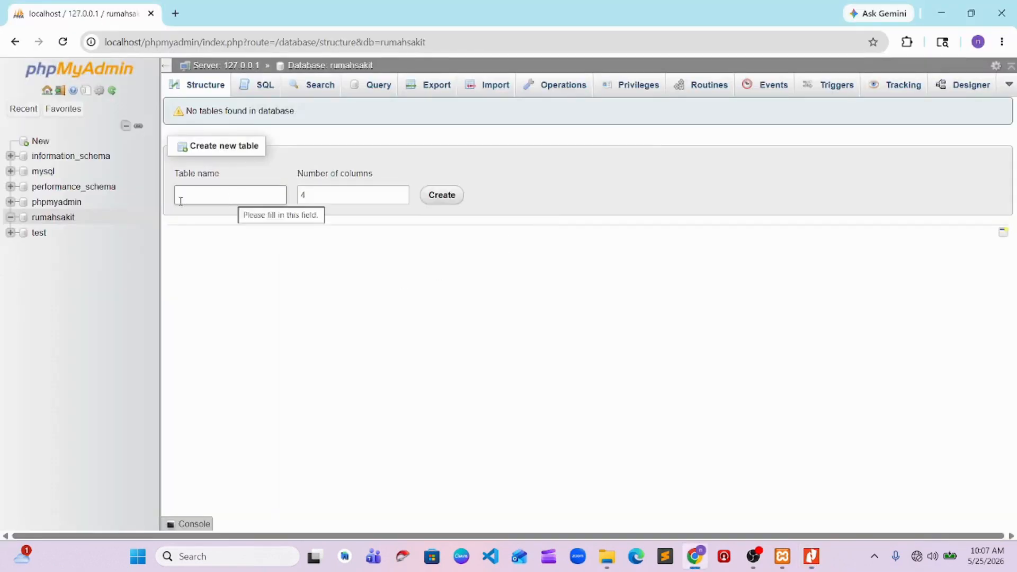
left_click(53, 227)
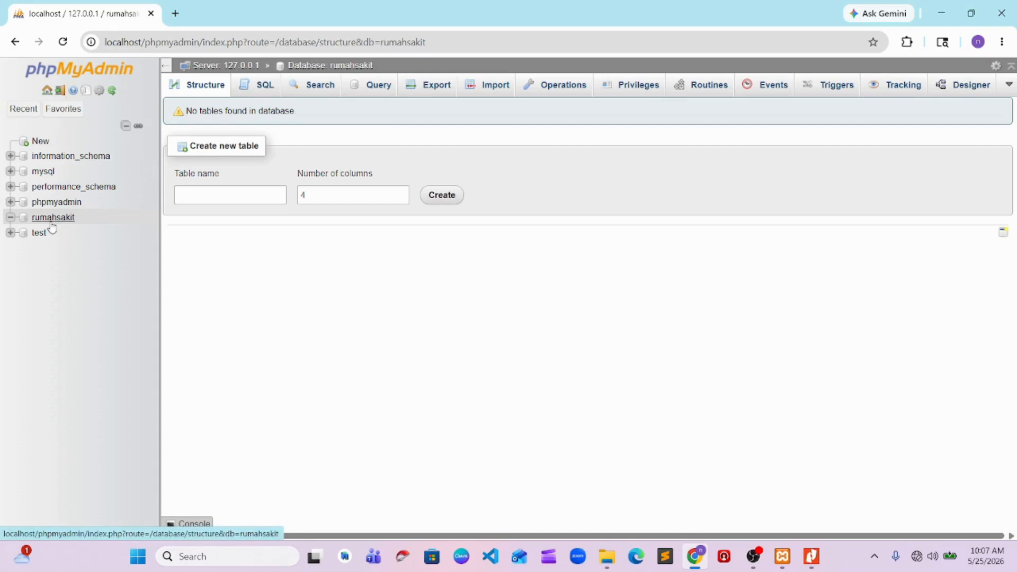
left_click(252, 200)
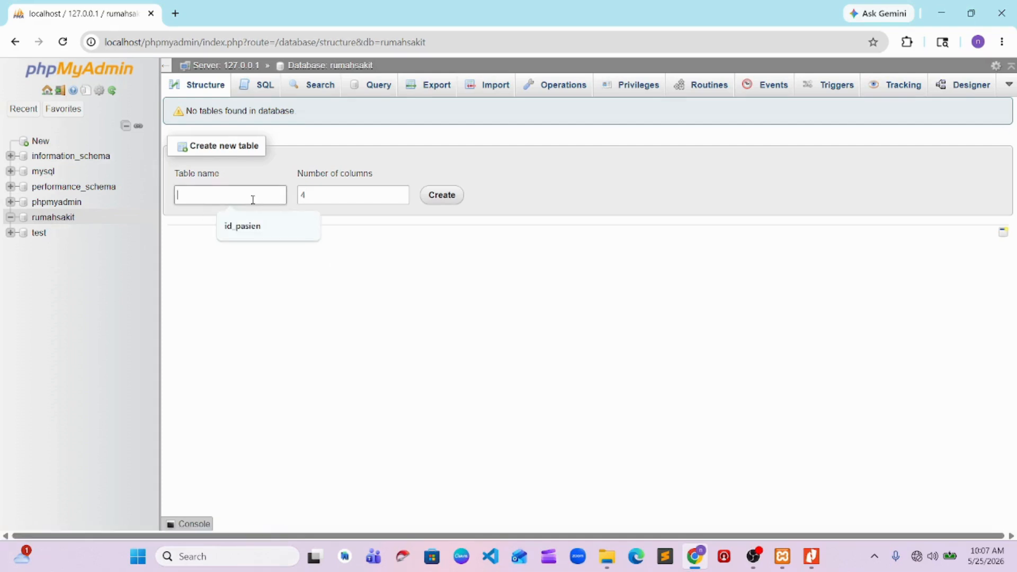
type("pasien")
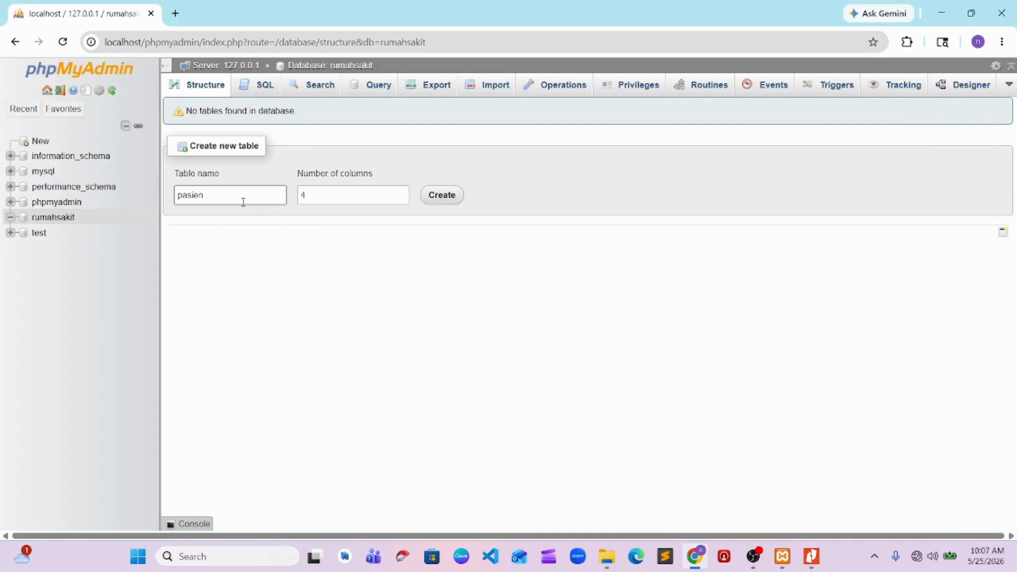
left_click(429, 196)
Name the first column of the pasien table id_pasien, following the ERD in the Tugas 2 PDF, and set its length to 3
left_click(199, 204)
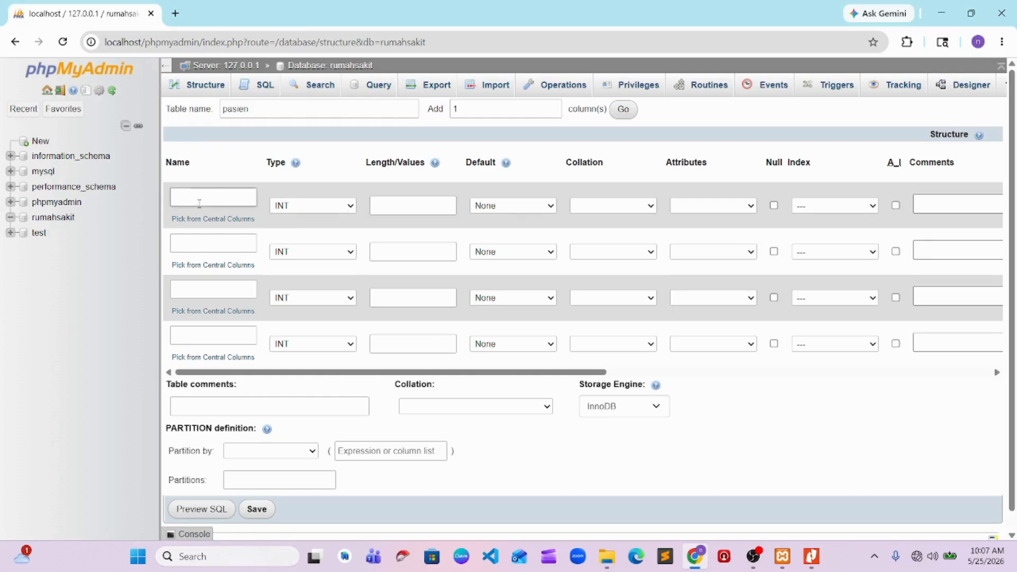
key("alt+Tab")
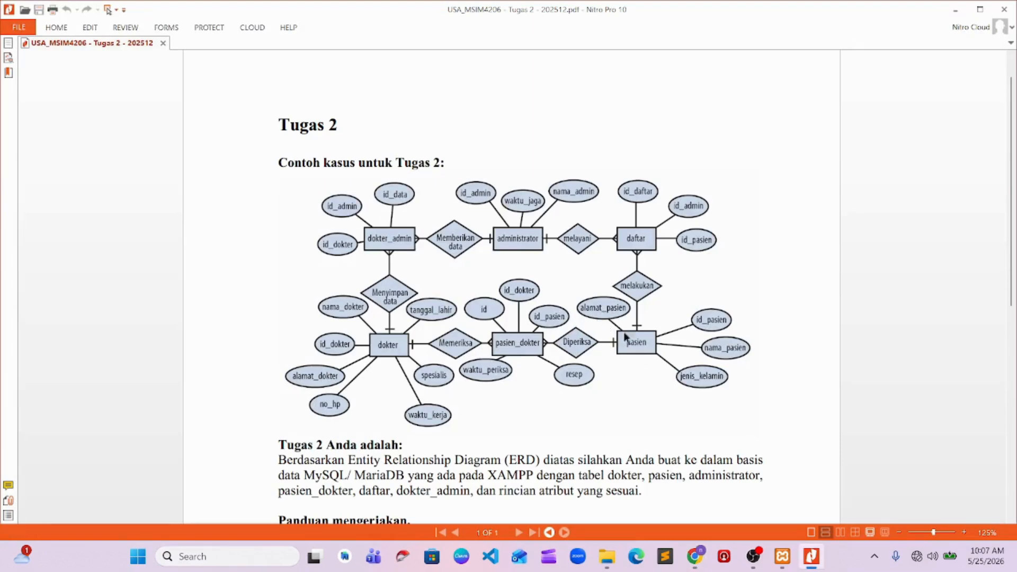
key("alt+Tab")
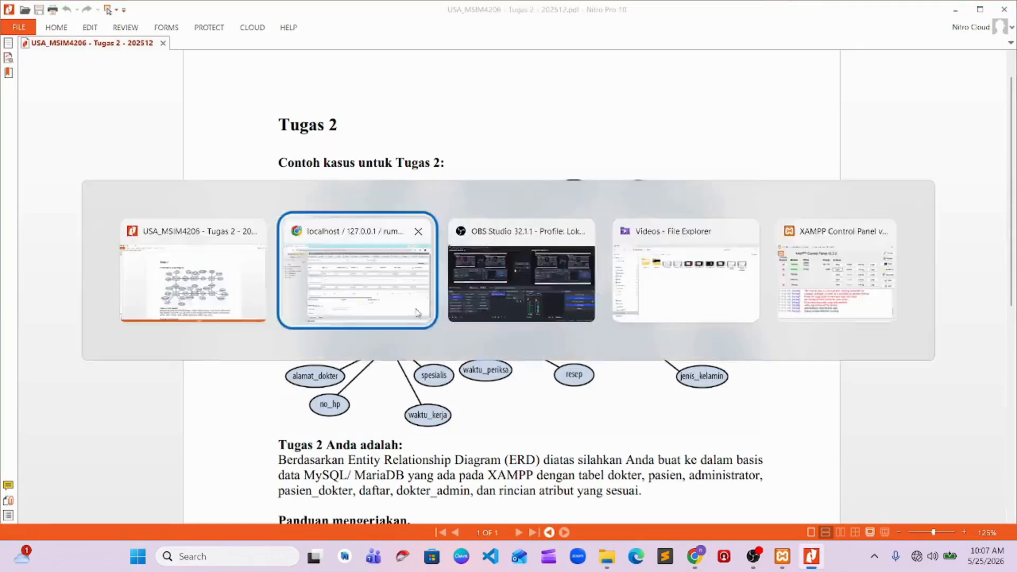
type("id_pasien")
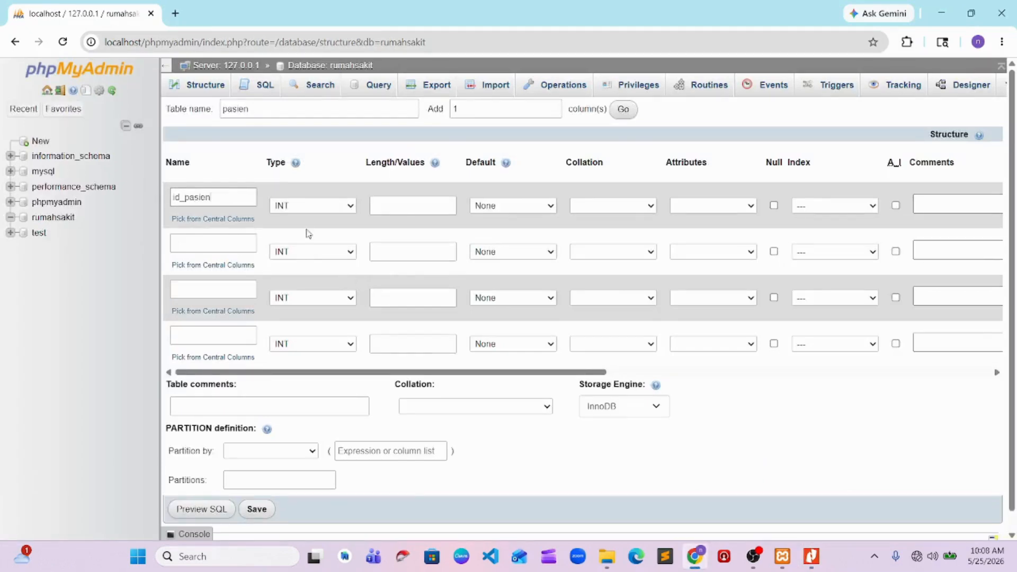
left_click(405, 212)
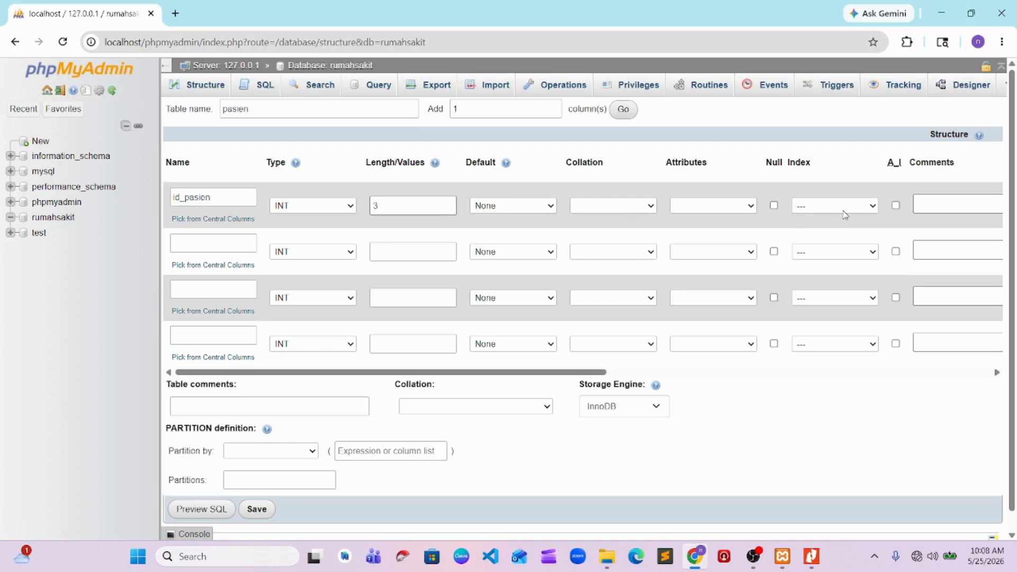
Make the id_pasien column the primary key of the pasien table
left_click(826, 210)
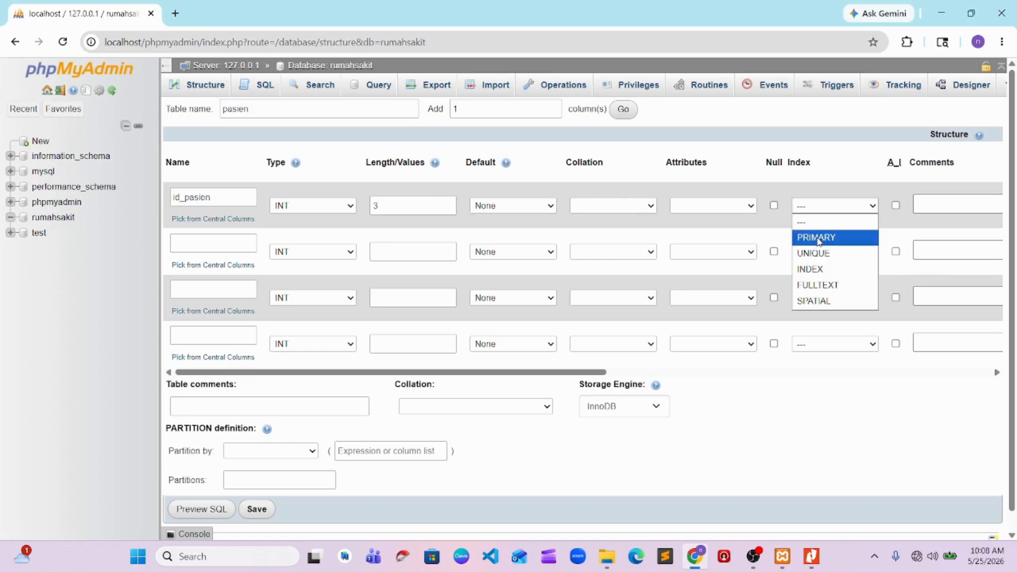
left_click(818, 235)
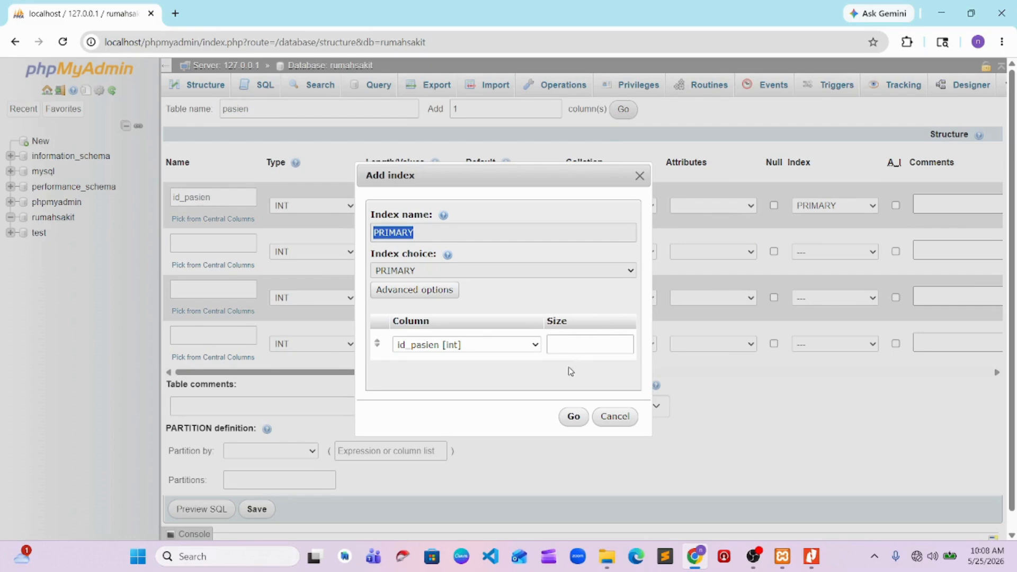
left_click(571, 417)
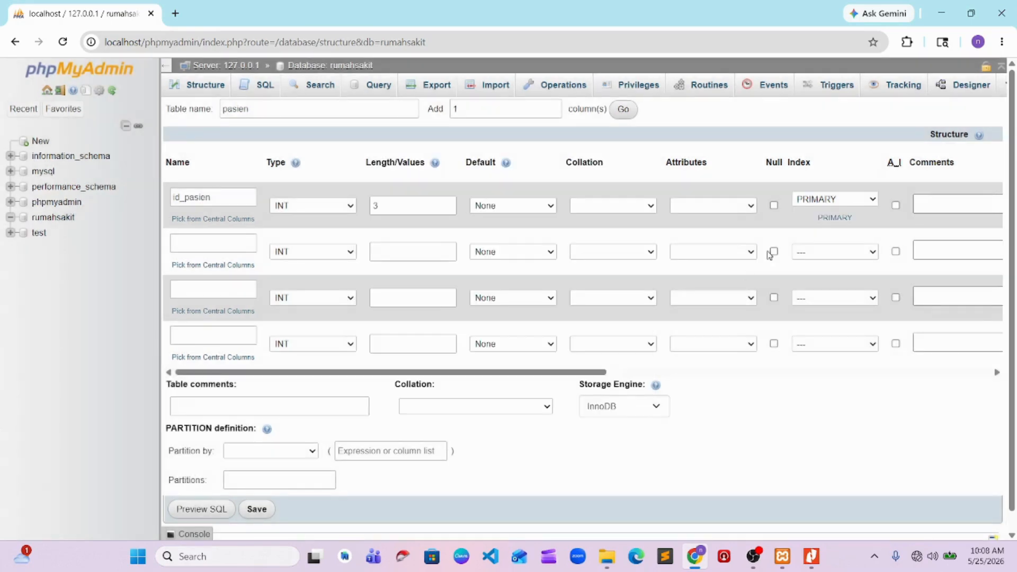
Name the second column of the pasien table nama_pasien and set its length to 30
left_click(203, 249)
type("ma")
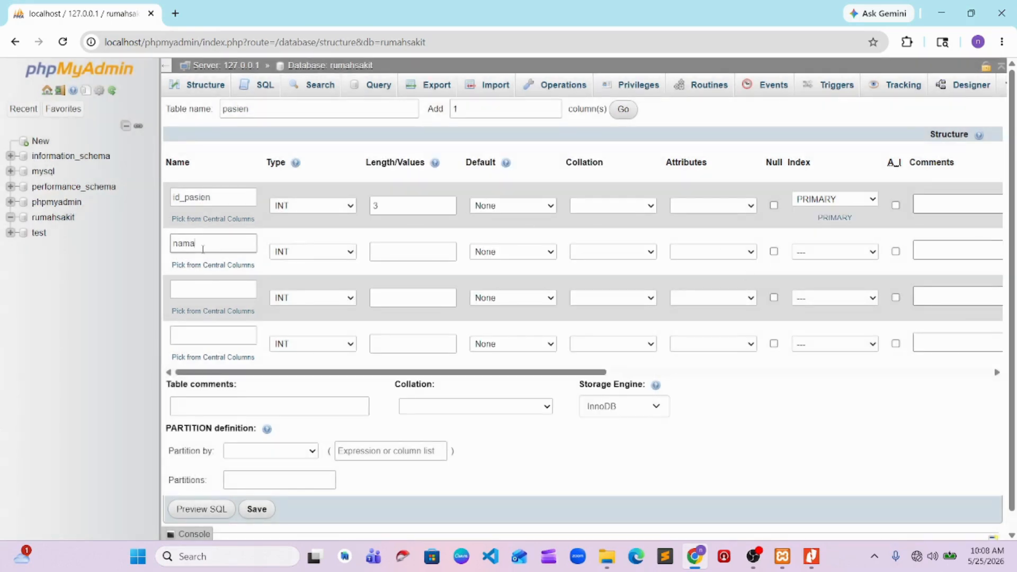
type("_pasien")
left_click(393, 252)
type("3")
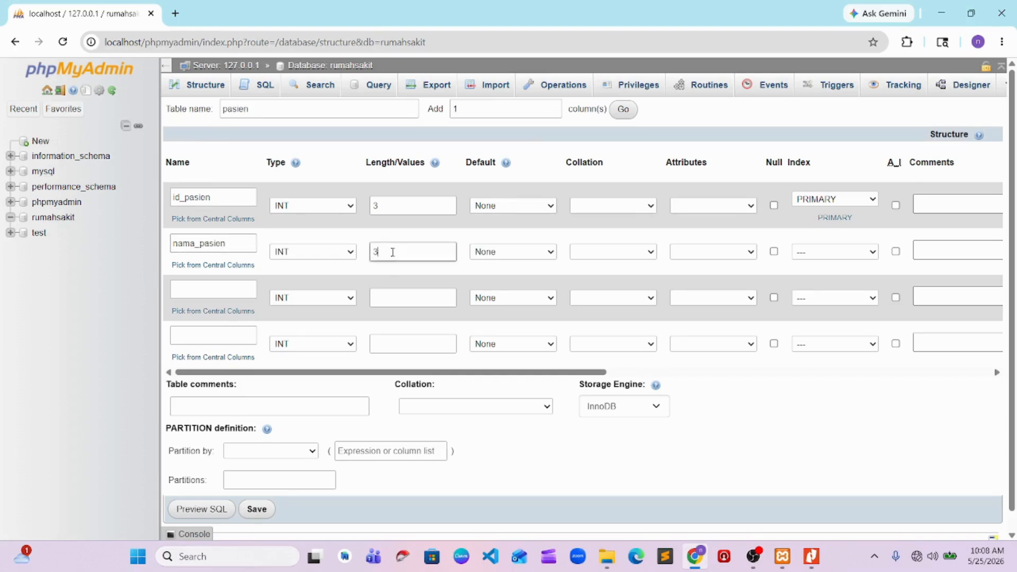
type("0")
Name the third column of the pasien table alamat_pasien and set its length to 100
left_click(208, 289)
type("alam")
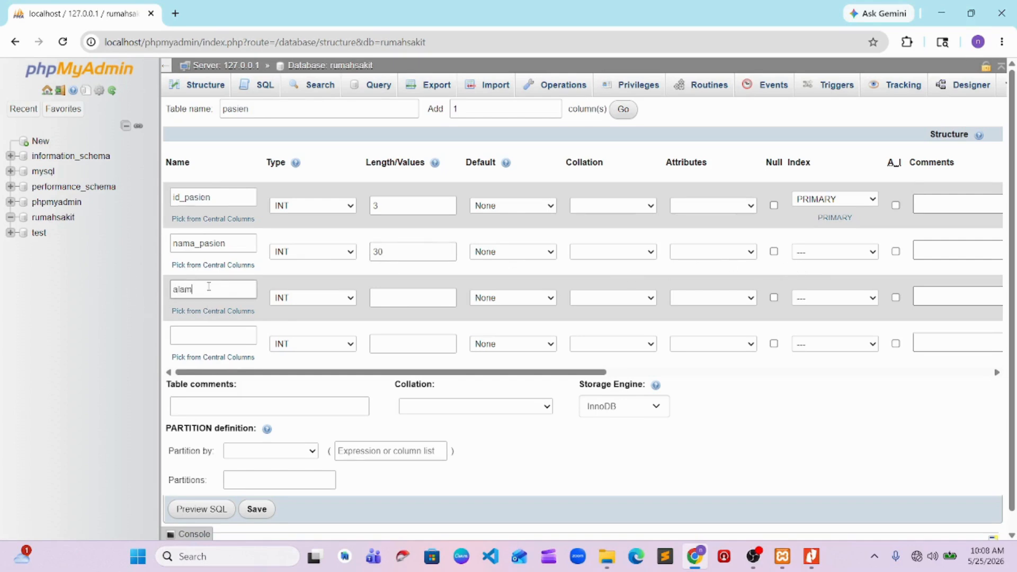
type("at_pasion")
left_click(385, 301)
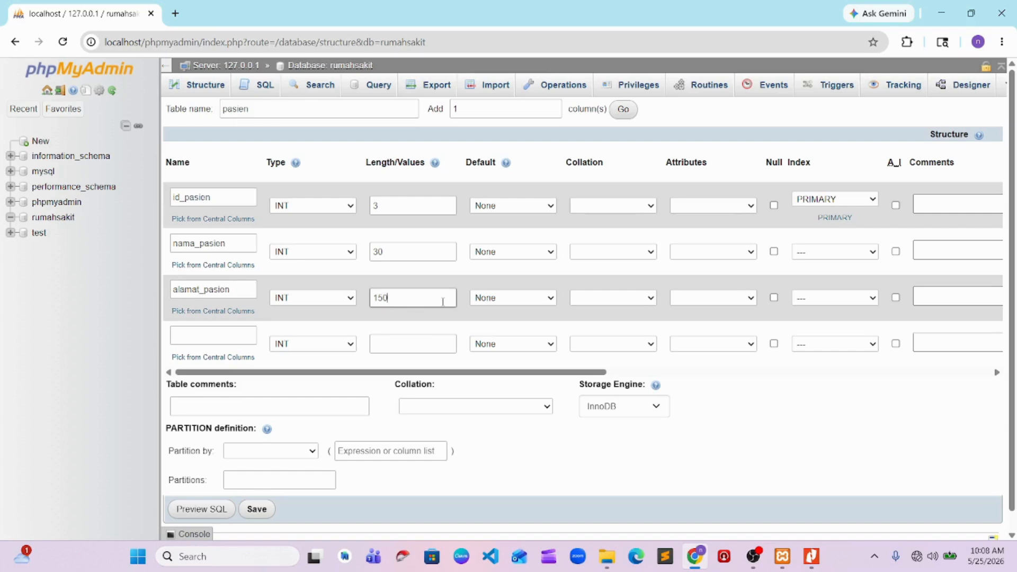
type("100")
Name the fourth column jenis_kelamin after checking the ERD in the Tugas 2 PDF, set its length to 1, and save the pasien table
left_click(230, 335)
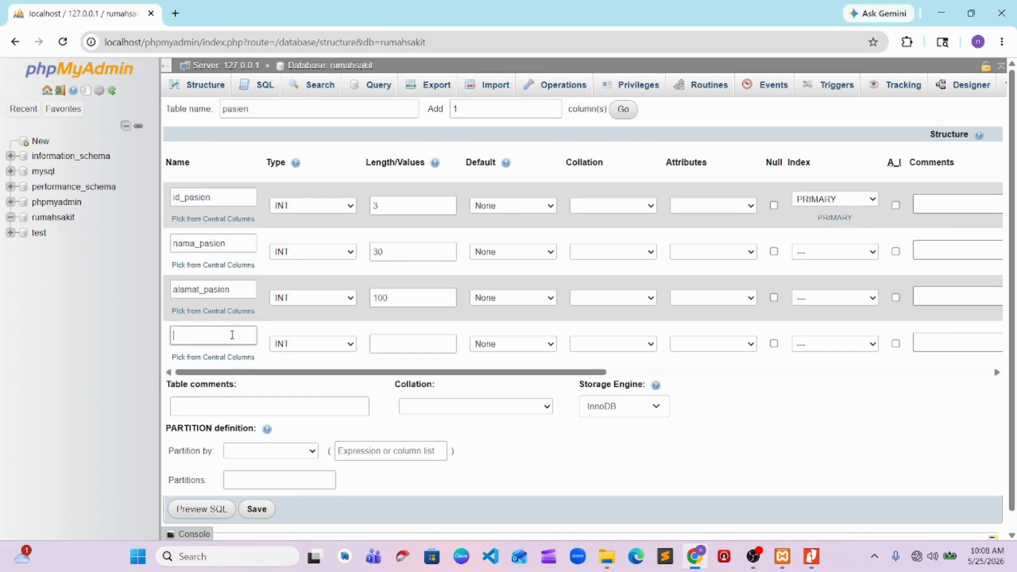
key("alt+Tab")
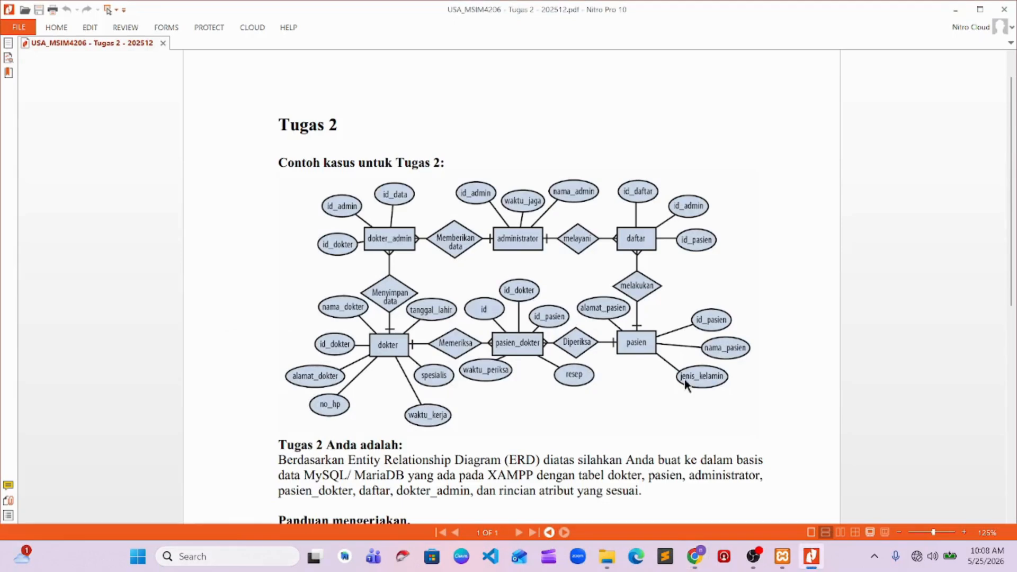
key("alt+Tab")
type("jen")
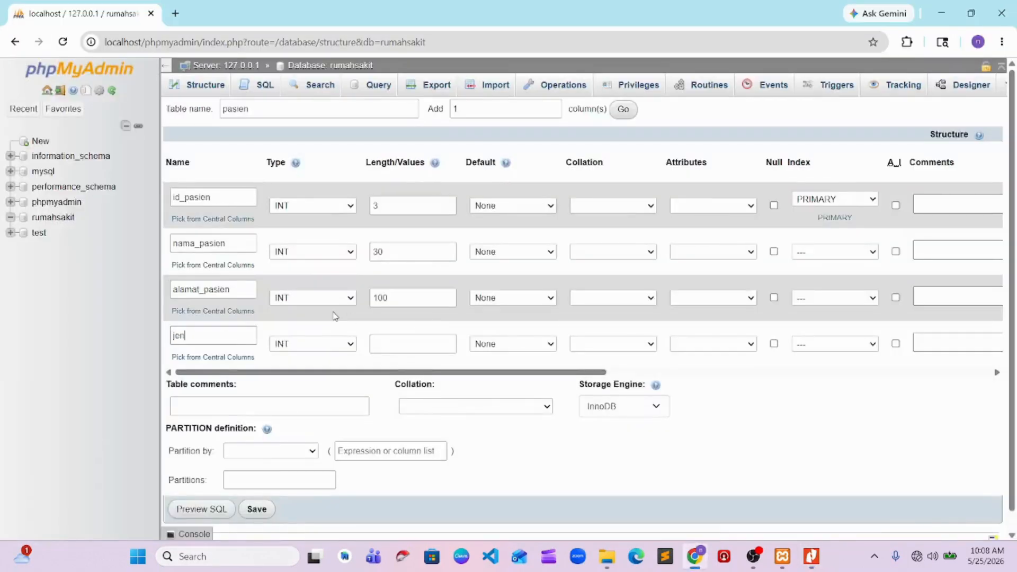
type("is_kolamin")
left_click(407, 346)
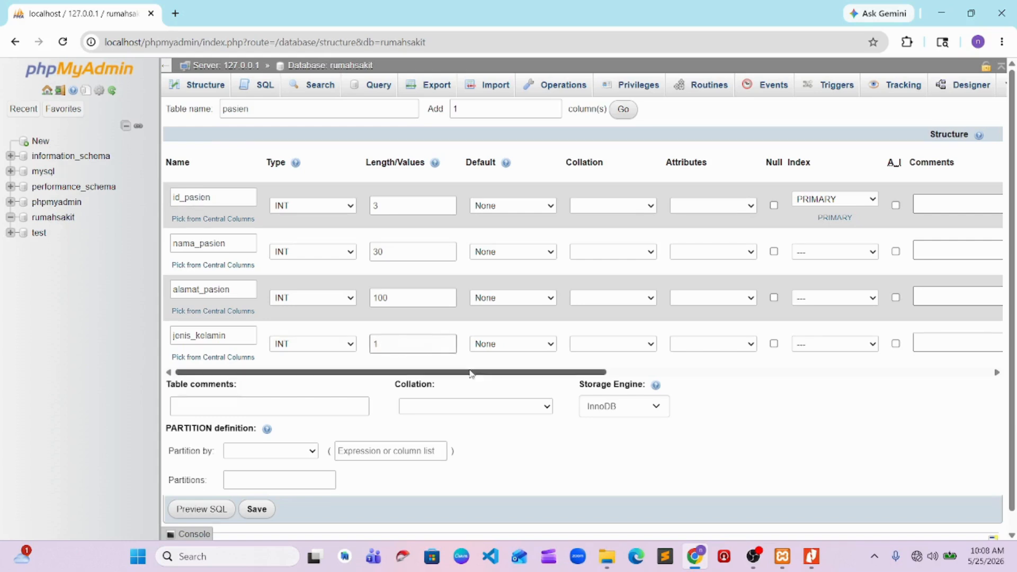
scroll(477, 373, "down", 1)
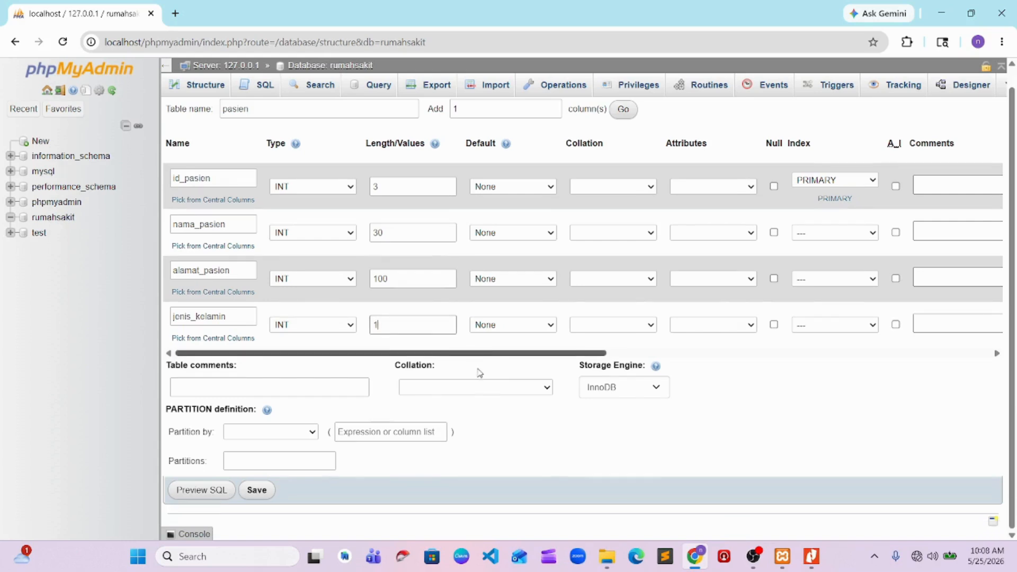
left_click(256, 496)
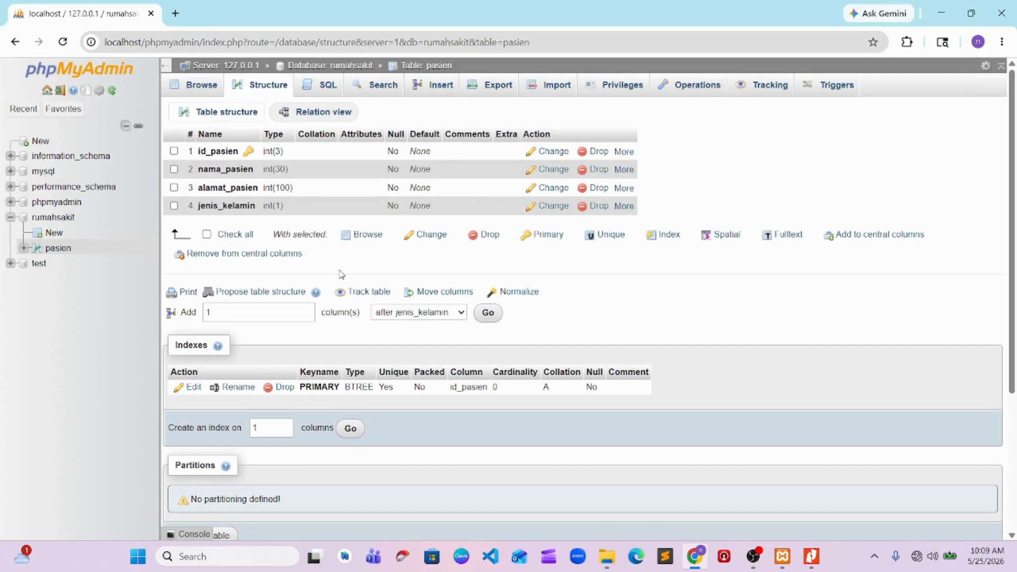
Open the rumahsakit database's table list and compare its tables with the ERD in the Tugas 2 PDF in Nitro Pro
left_click(752, 557)
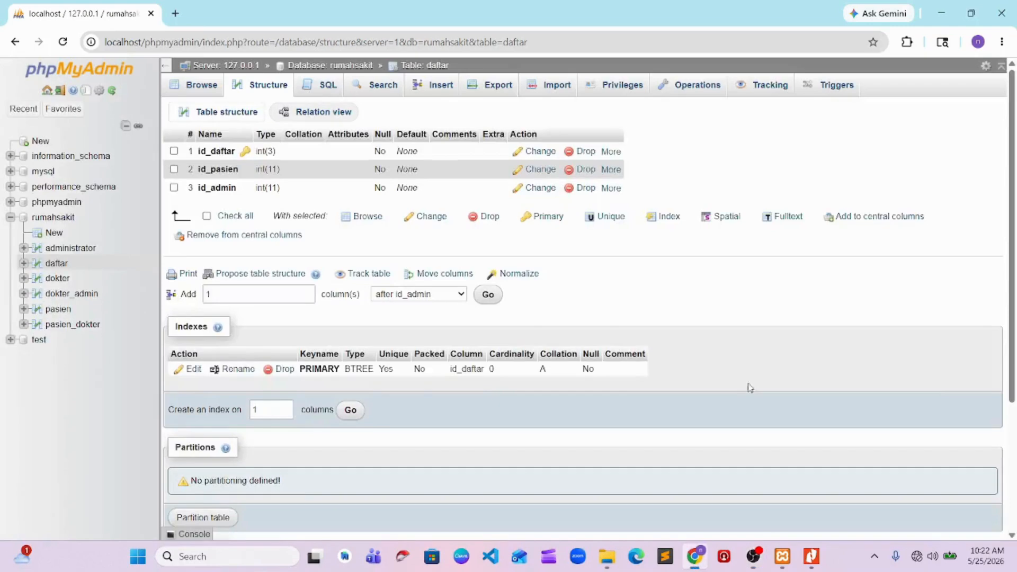
left_click(53, 217)
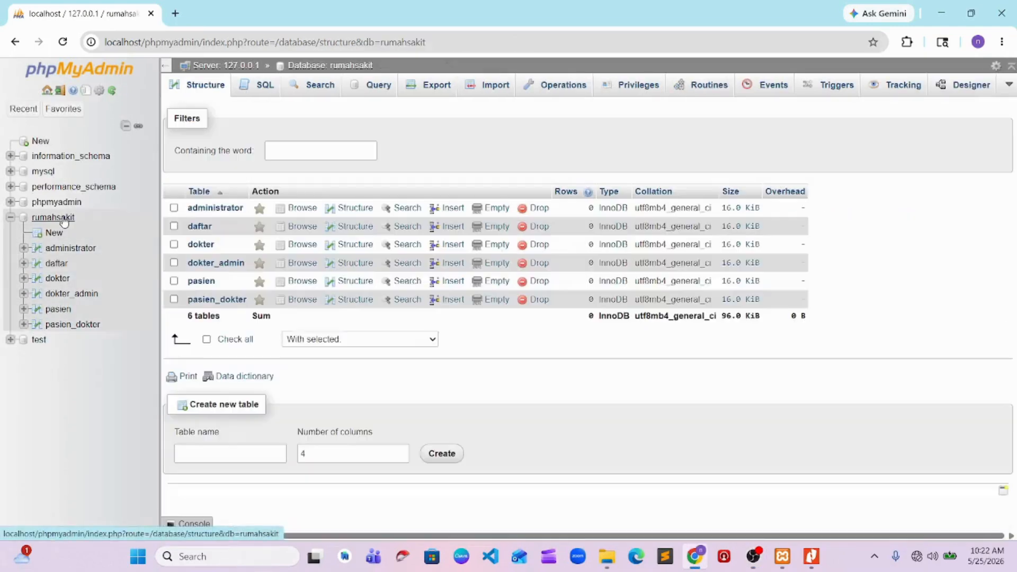
key("alt+Tab")
key("Tab")
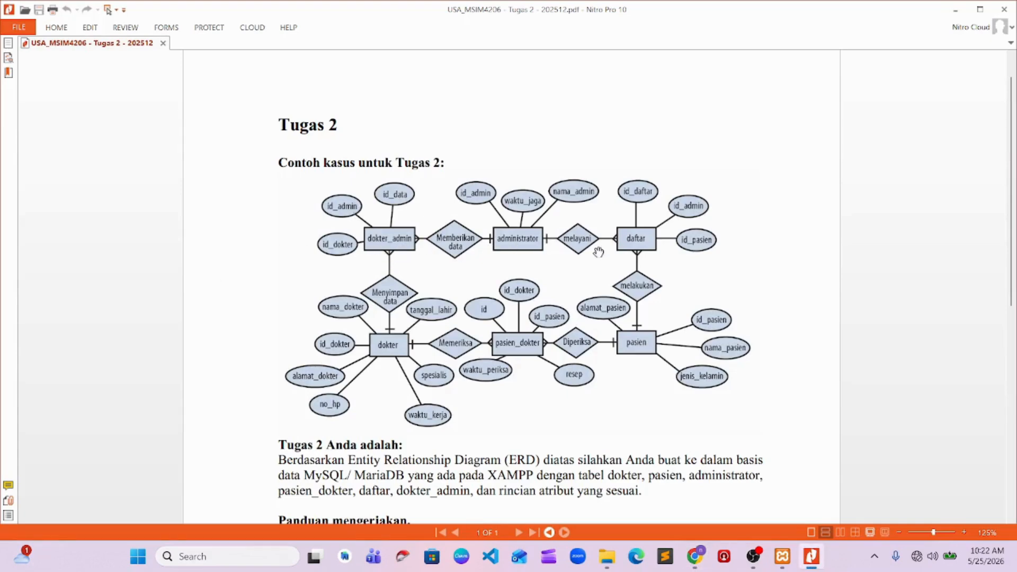
key("alt+Tab")
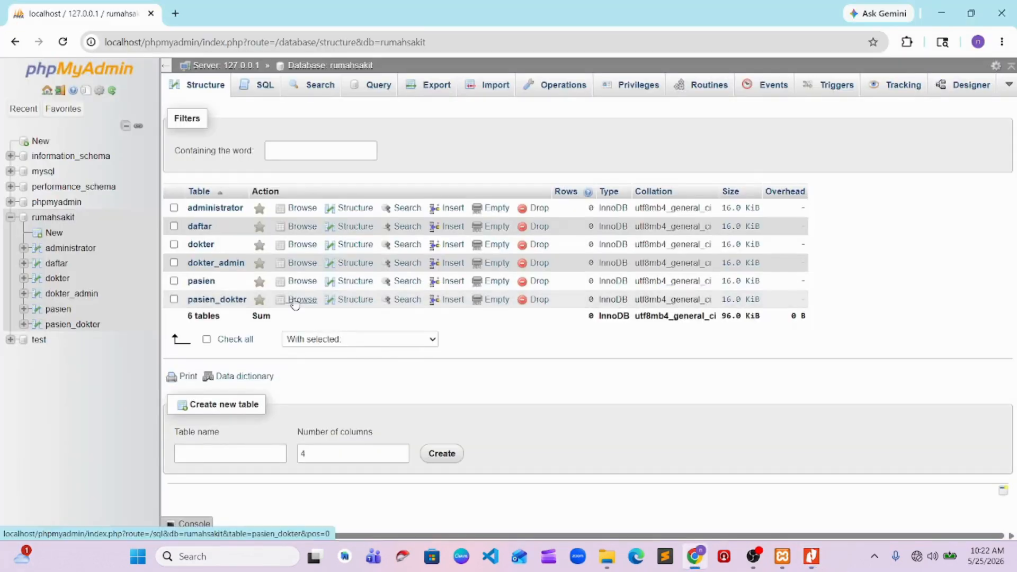
key("alt+Tab")
key("Tab")
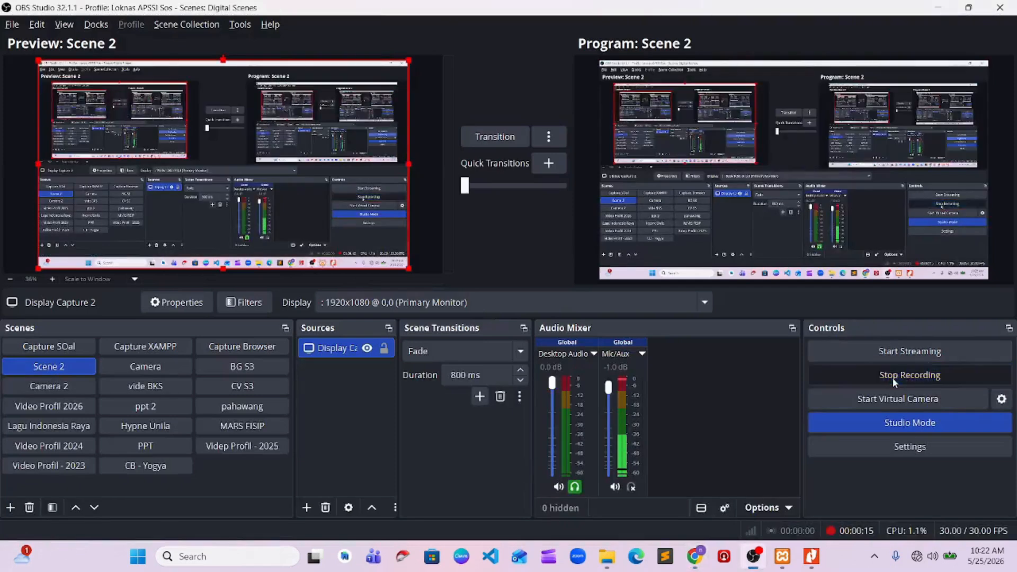
key("alt+Tab")
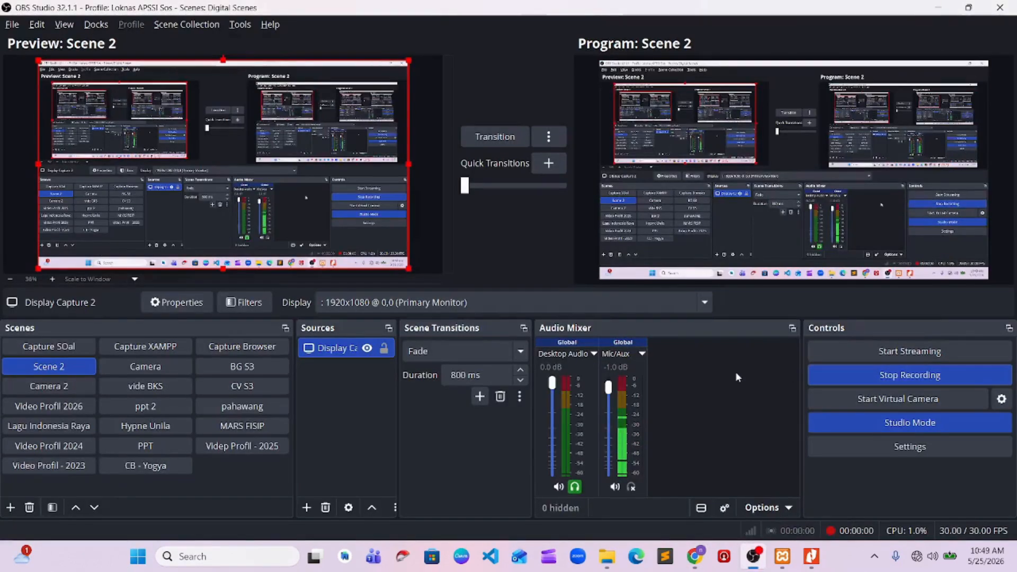
Switch from OBS Studio back to Chrome and add an index on the id_dokter column of the dokter_admin table
key("alt+Tab")
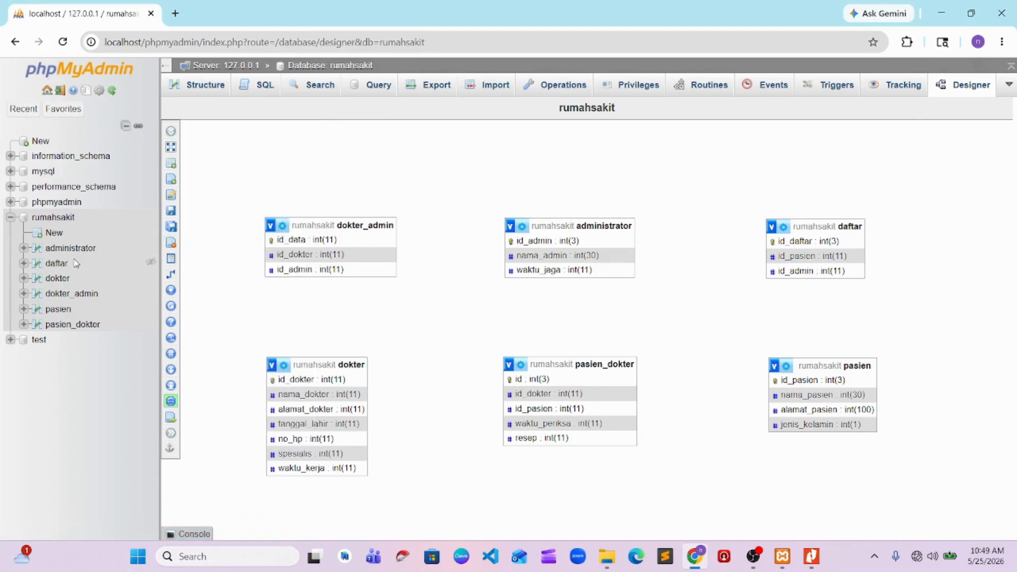
left_click(67, 294)
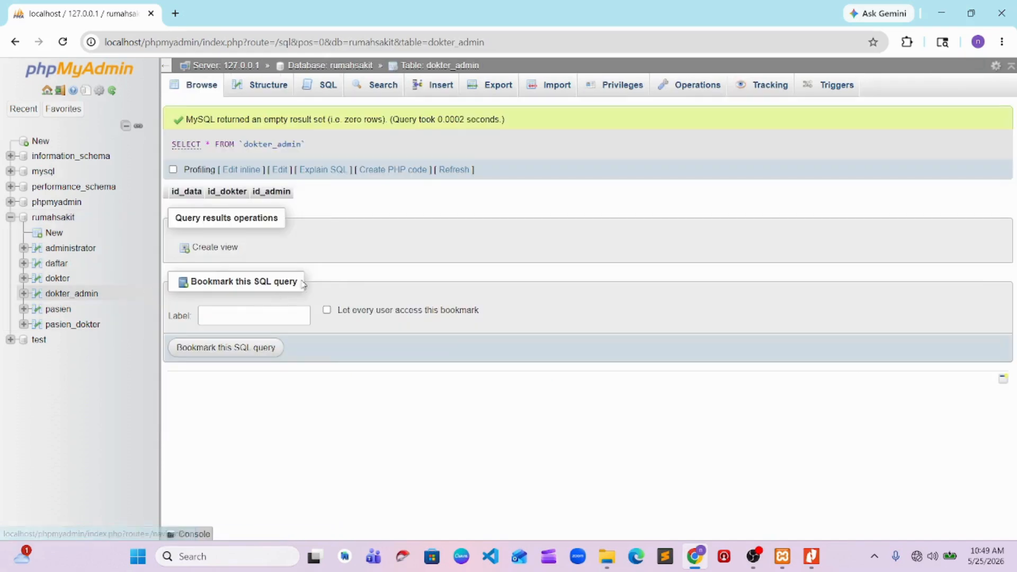
left_click(267, 86)
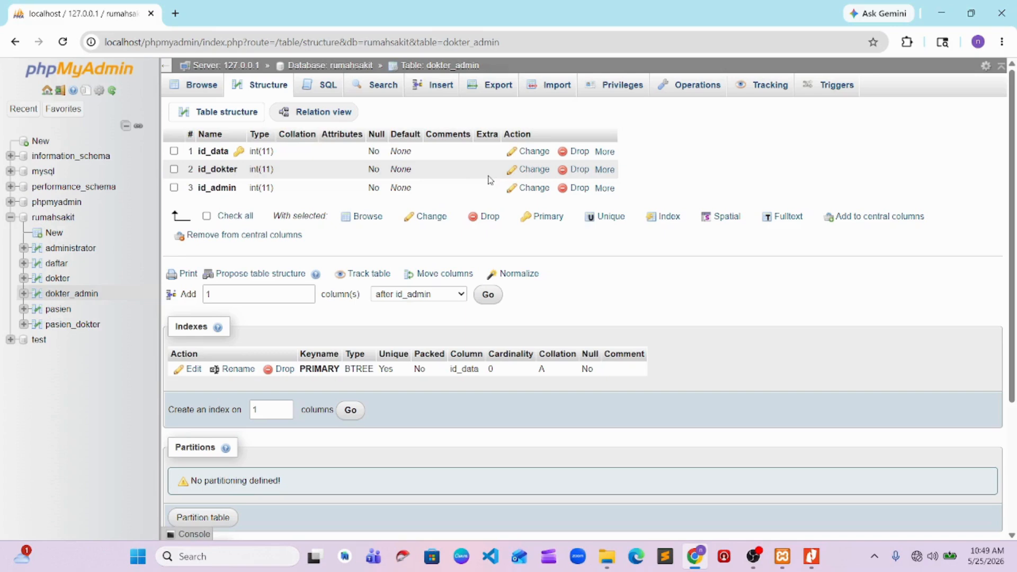
left_click(604, 170)
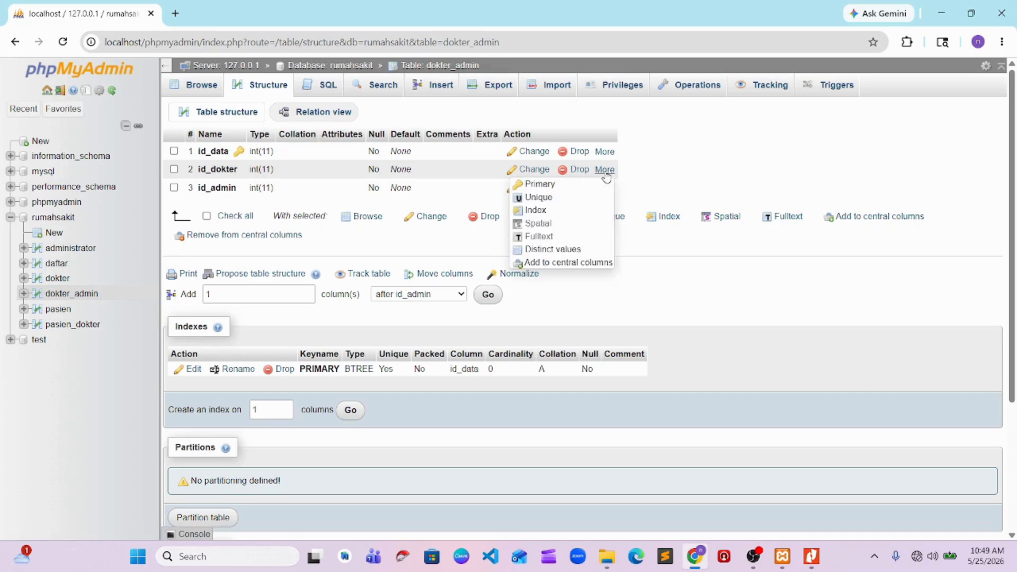
left_click(536, 209)
left_click(523, 337)
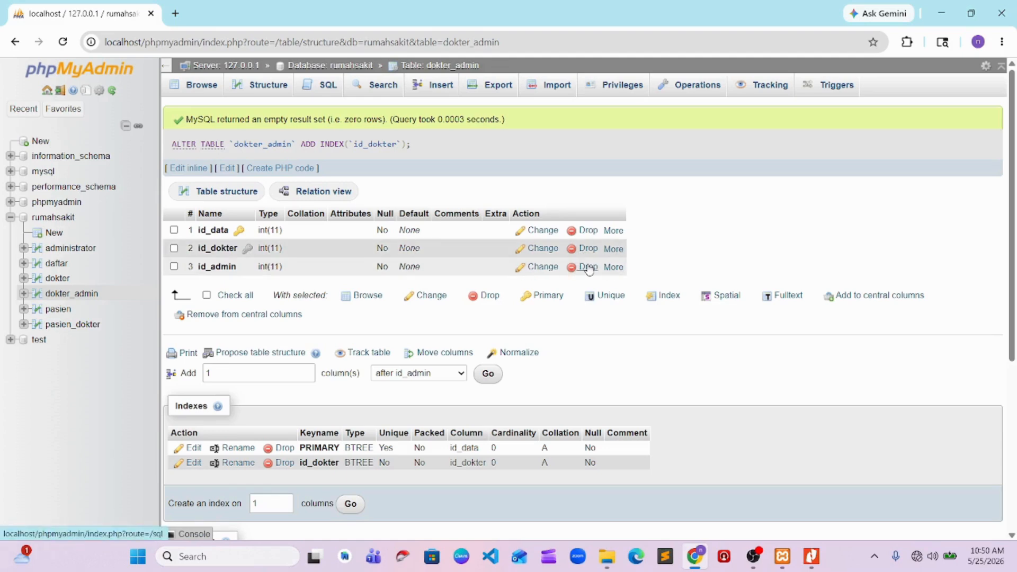
Add an index on the id_admin column of the dokter_admin table
mouse_move(606, 273)
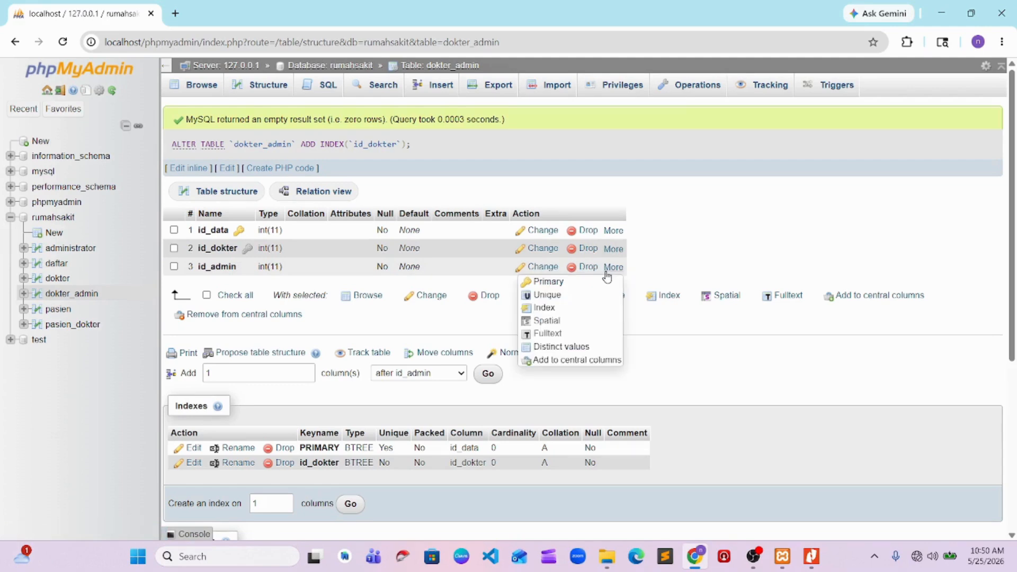
left_click(544, 307)
left_click(521, 337)
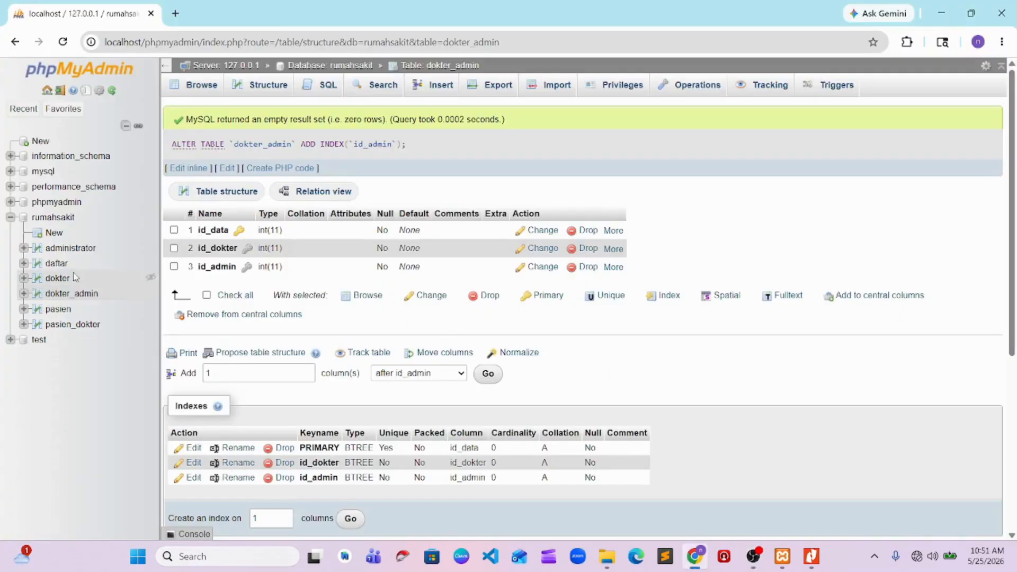
Open the structure of the daftar table and add an index on its id_pasien column
left_click(57, 264)
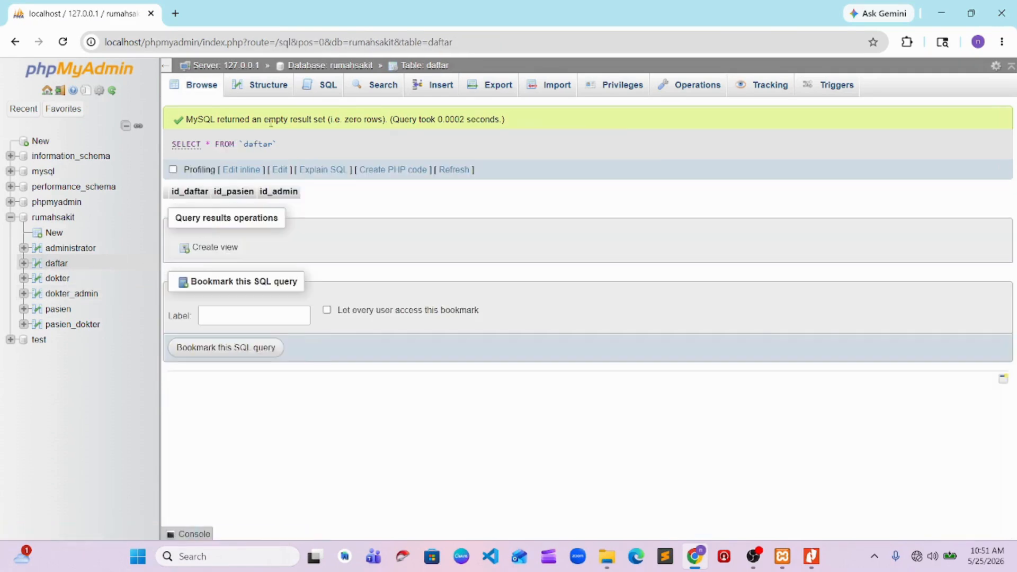
left_click(268, 85)
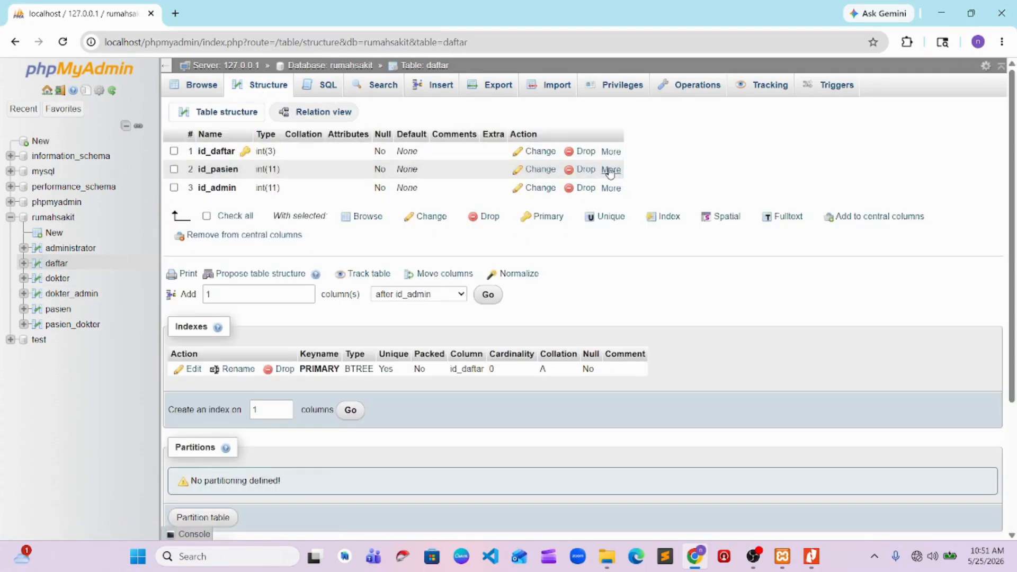
left_click(610, 170)
left_click(563, 207)
left_click(520, 336)
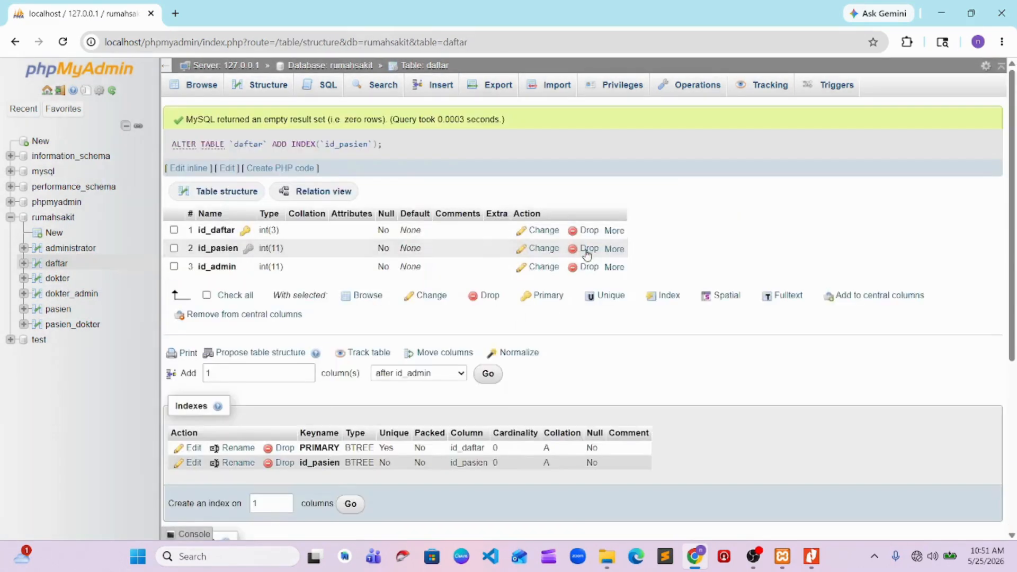
Add an index on the id_admin column of the daftar table
left_click(613, 267)
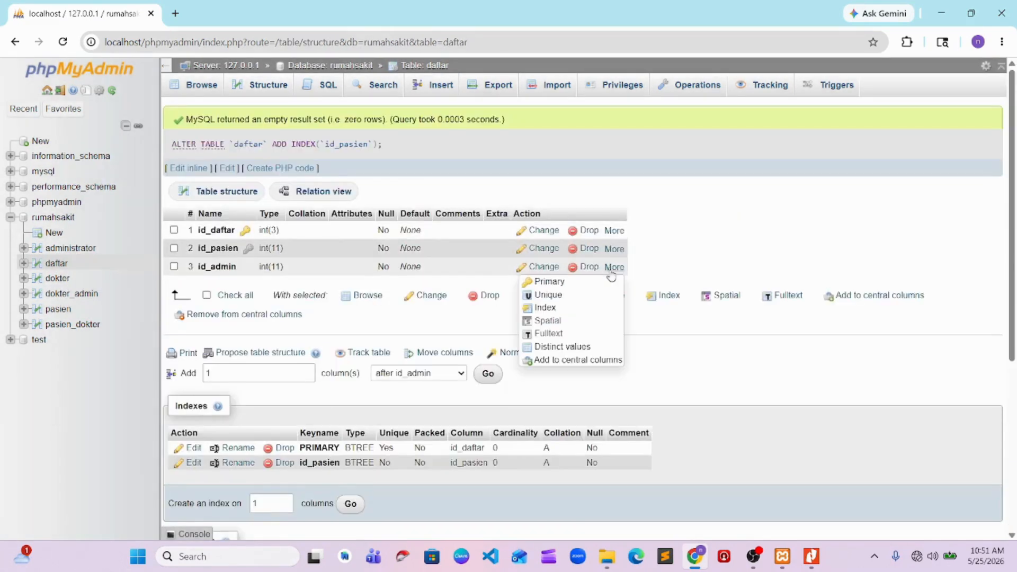
left_click(558, 309)
left_click(521, 334)
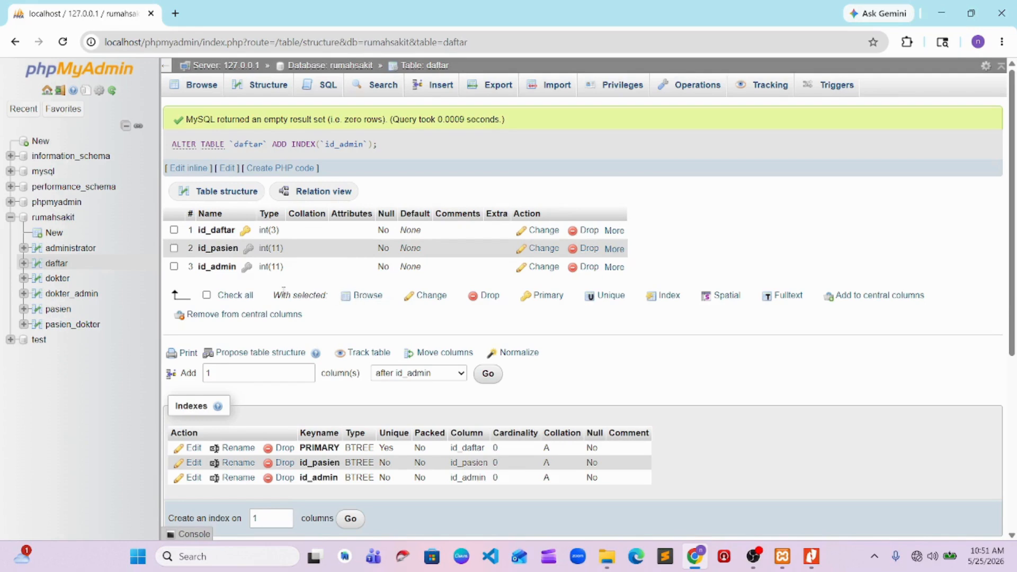
Open the structure of the pasien_dokter table and add an index on its id_dokter column
left_click(73, 324)
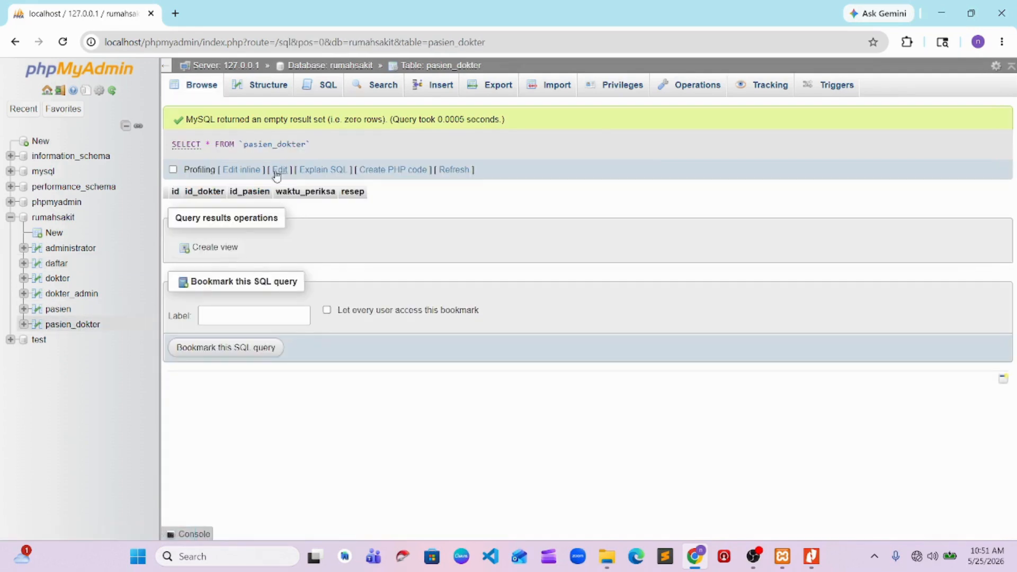
left_click(259, 89)
key("alt+Tab")
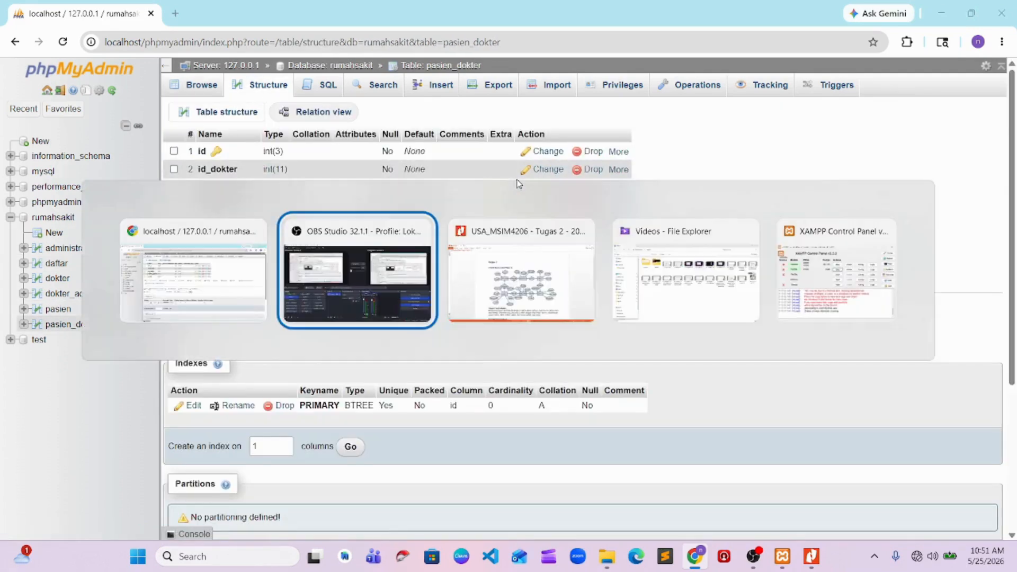
key("alt+Tab")
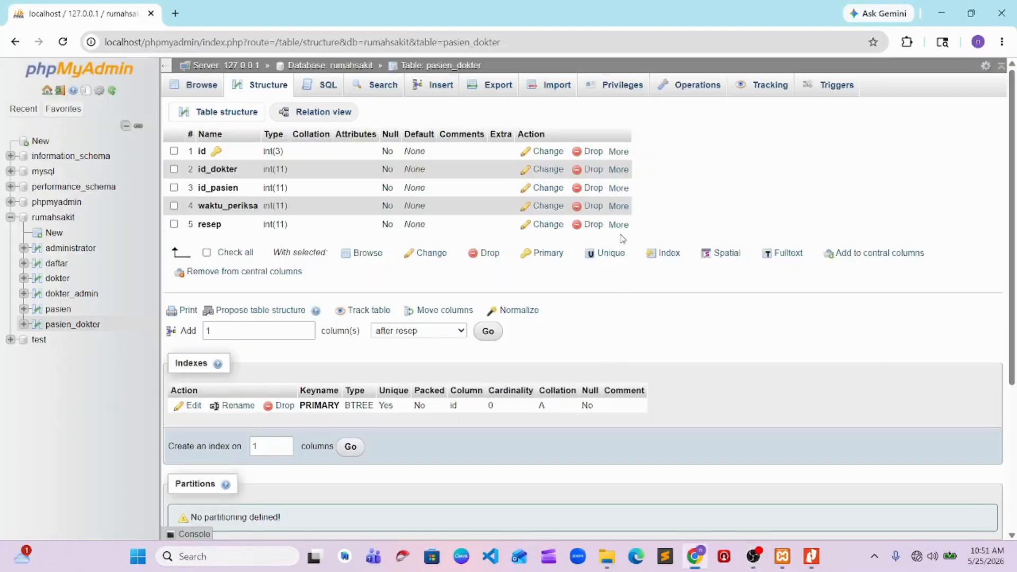
mouse_move(618, 169)
left_click(566, 218)
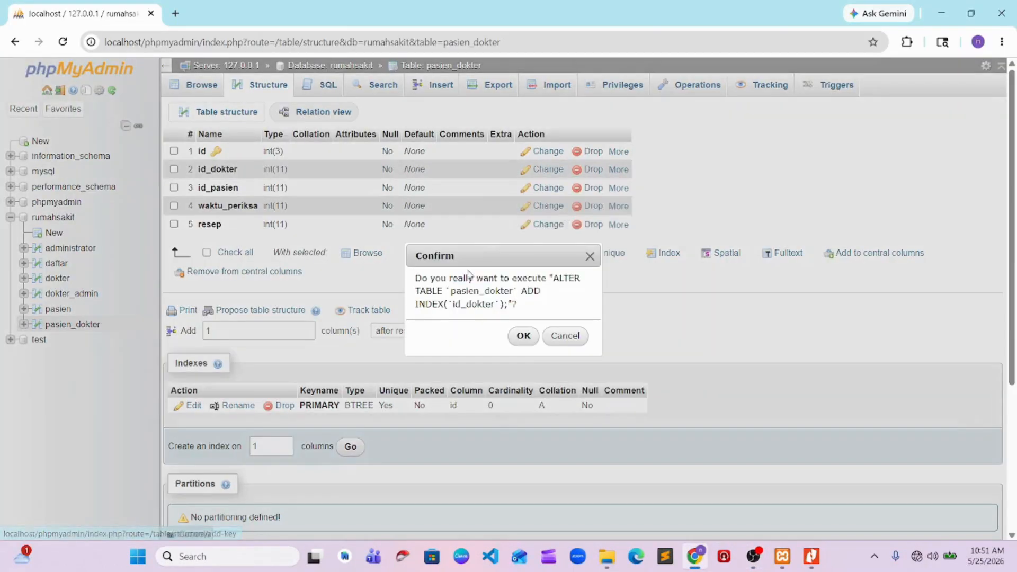
left_click(523, 339)
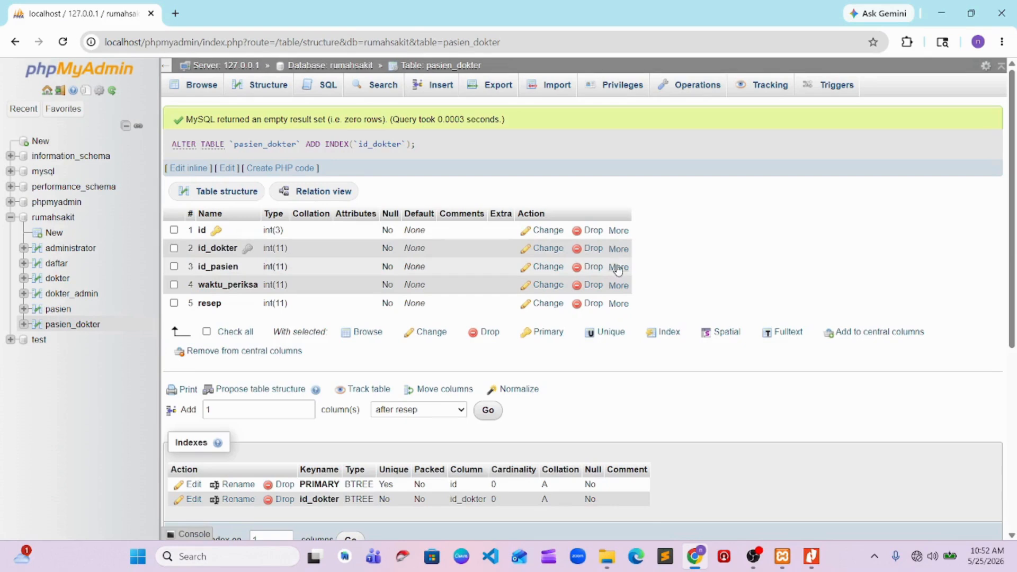
Add an index on the id_pasien column of the pasien_dokter table
mouse_move(618, 267)
left_click(556, 310)
left_click(523, 337)
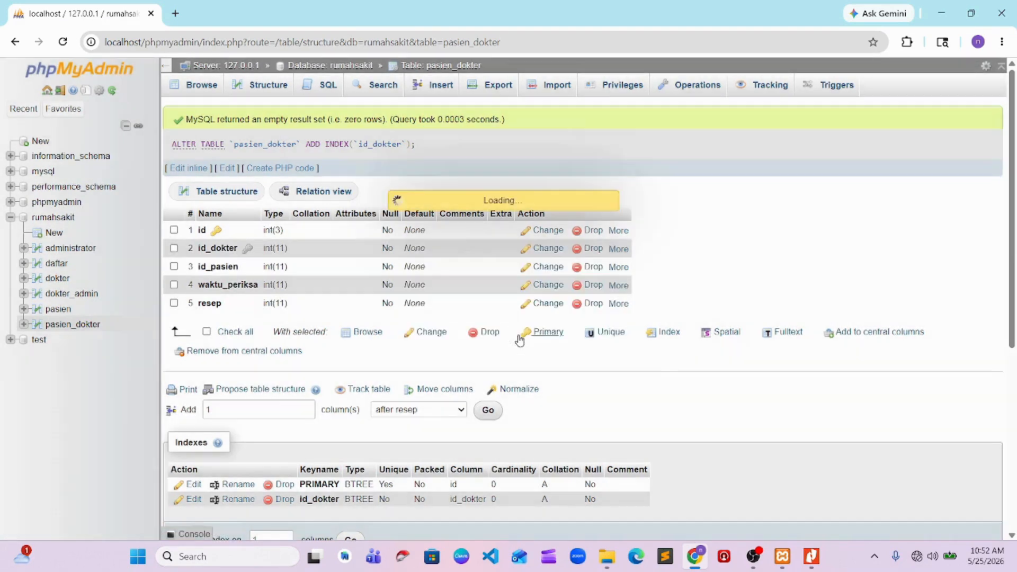
Switch to the Tugas 2 PDF and examine how the ERD's tables are related, comparing it with the Designer diagram
key("alt+Tab")
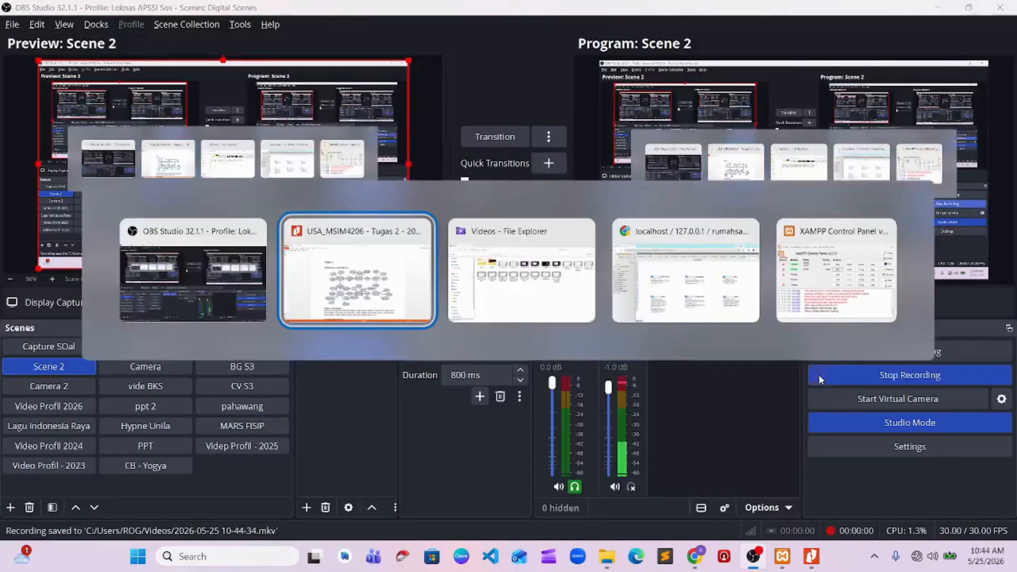
key("Tab")
key("Tab")
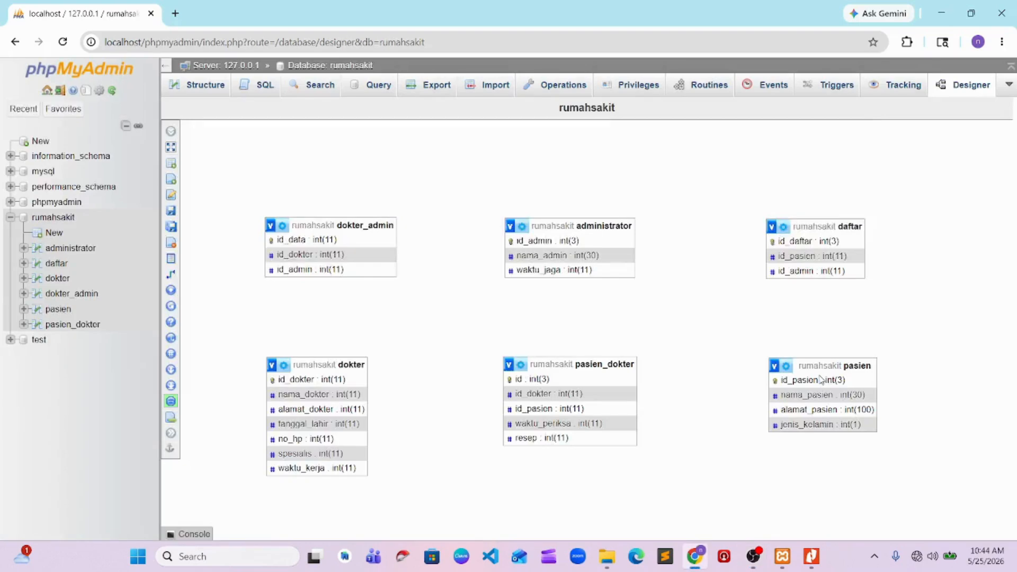
key("alt+Tab")
key("Tab")
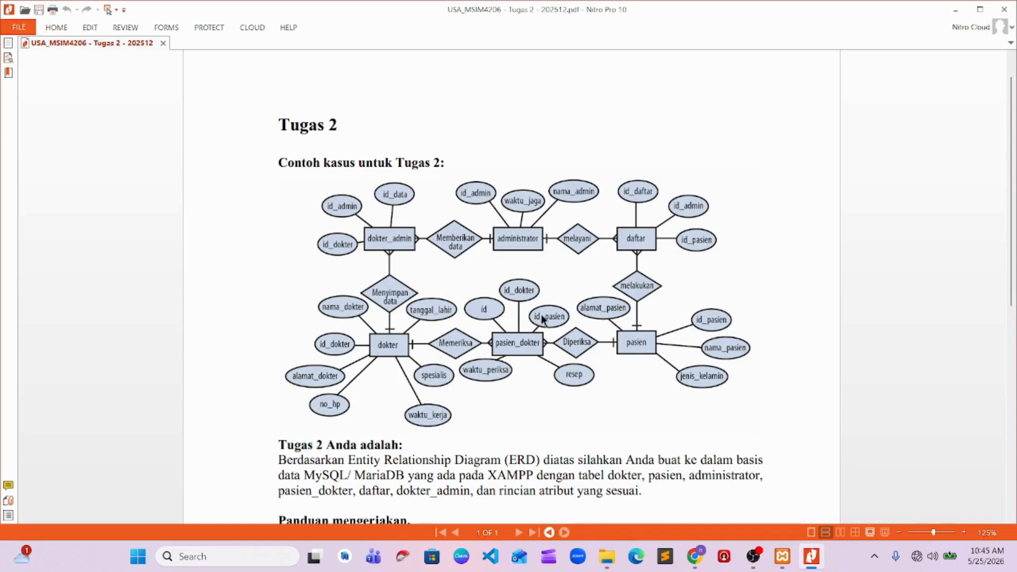
key("alt+Tab")
key("Tab")
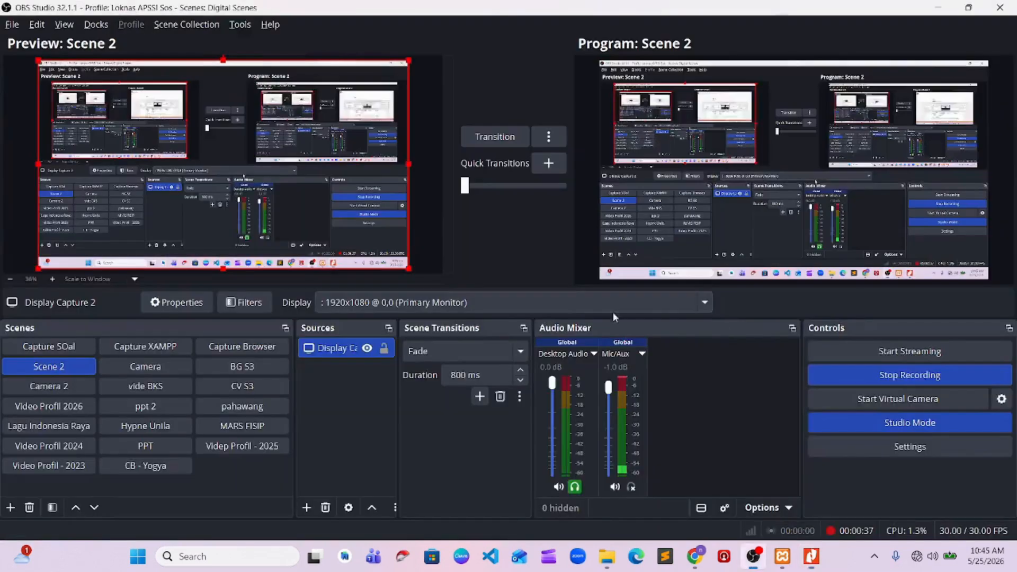
key("alt+Tab")
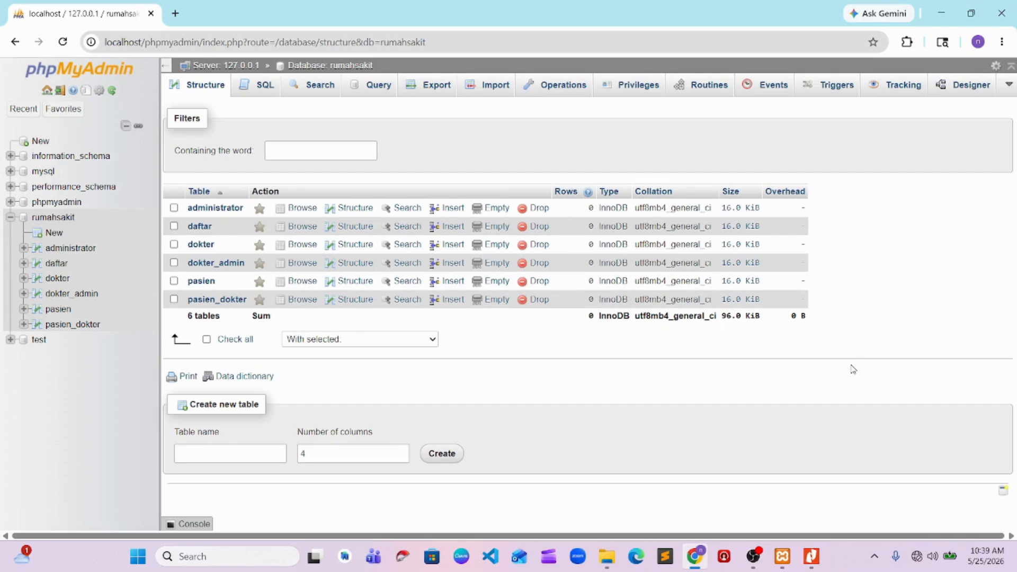
Open the rumahsakit database's Designer view and move the pasien table off the dokter table
left_click(958, 87)
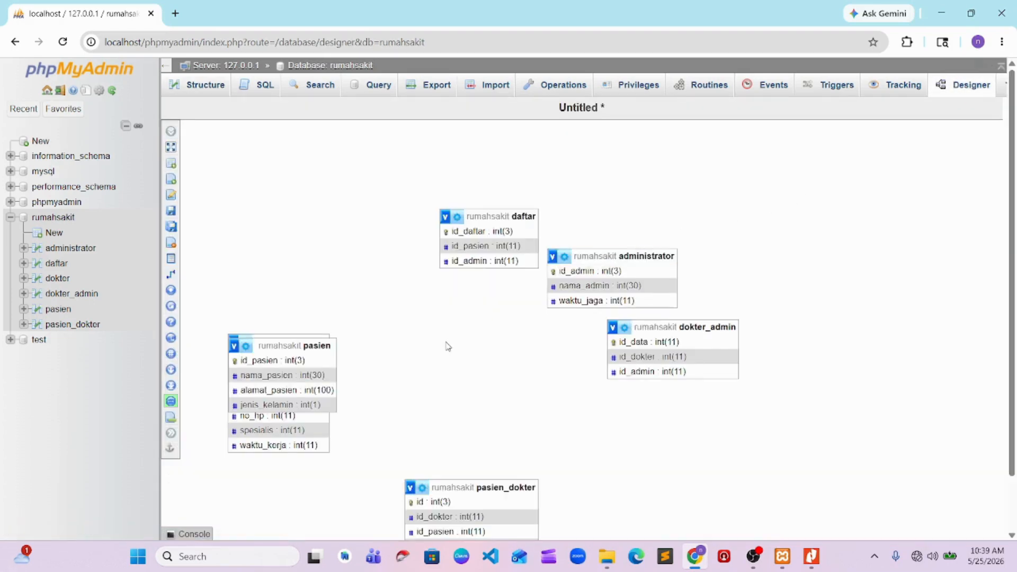
scroll(447, 347, "down", 1)
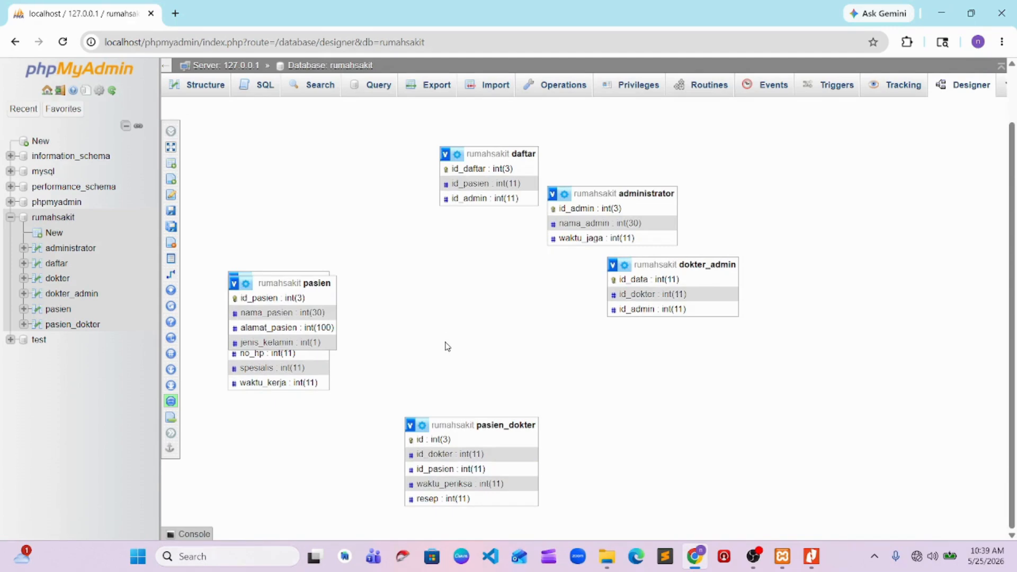
scroll(324, 290, "up", 1)
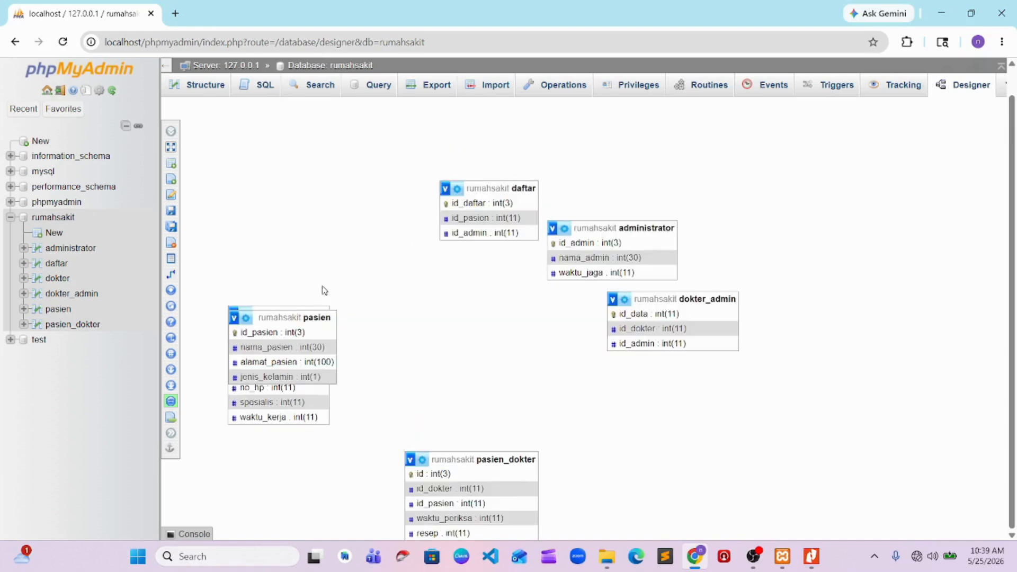
left_click_drag(322, 317, 501, 342)
scroll(374, 302, "down", 1)
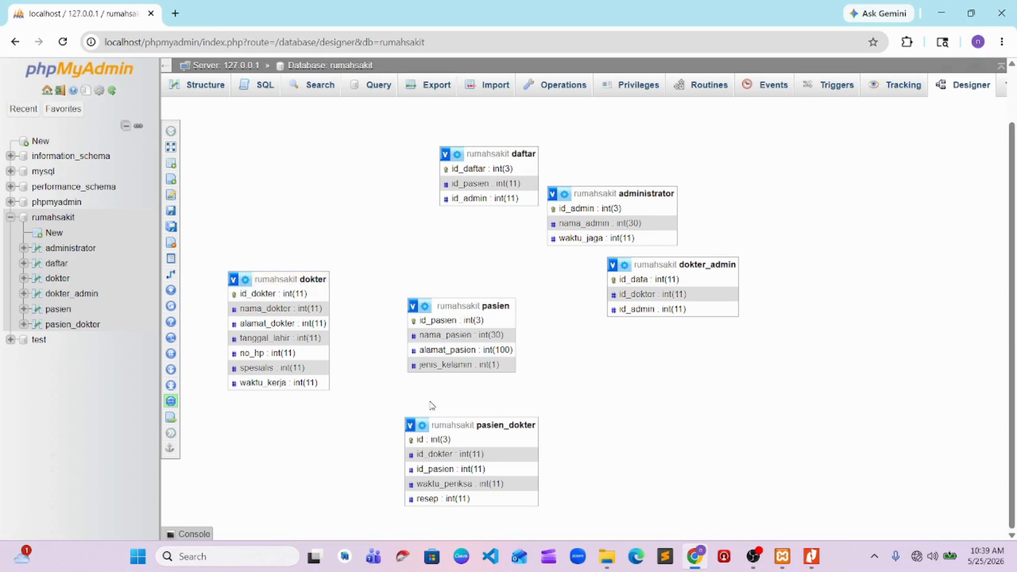
scroll(631, 265, "up", 1)
Arrange the dokter_admin, administrator and daftar tables from left to right in an upper row of the diagram
left_click_drag(630, 299, 288, 219)
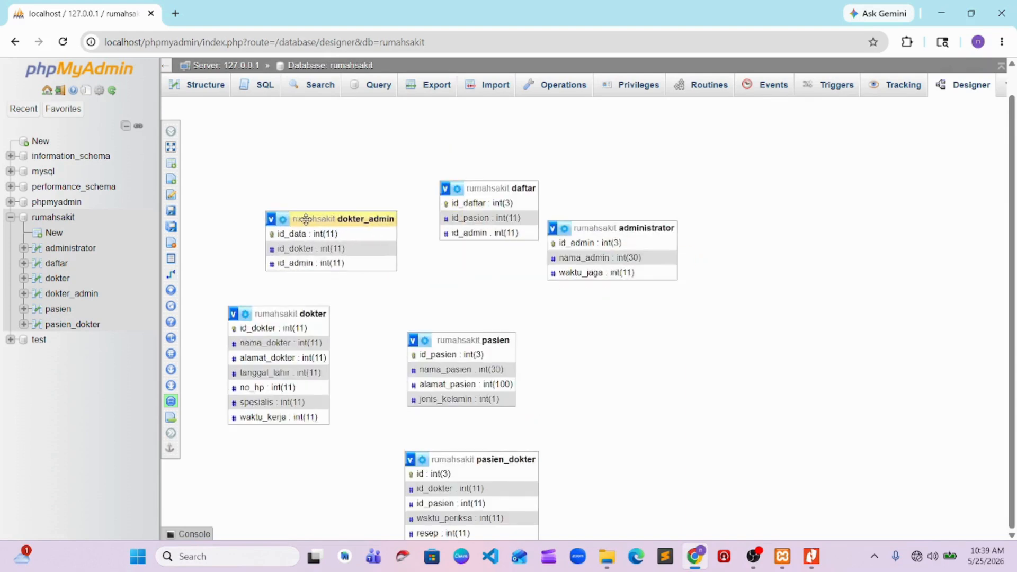
scroll(530, 233, "down", 1)
scroll(813, 227, "up", 1)
left_click_drag(507, 189, 799, 217)
scroll(742, 225, "down", 1)
scroll(595, 189, "up", 1)
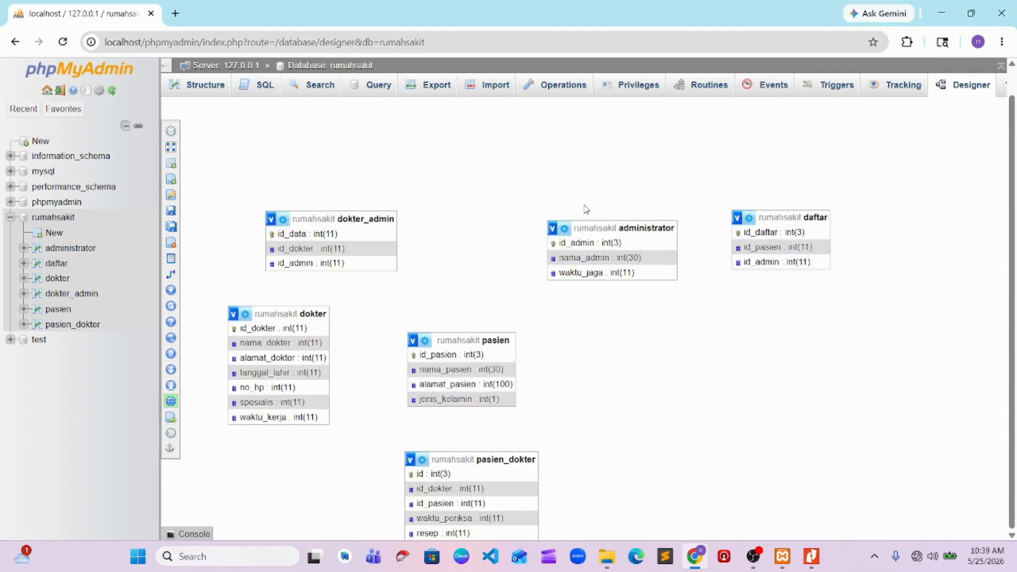
mouse_move(588, 228)
left_mouse_down()
mouse_move(595, 299)
mouse_move(637, 234)
mouse_move(566, 198)
mouse_move(572, 216)
left_mouse_up()
scroll(466, 304, "down", 1)
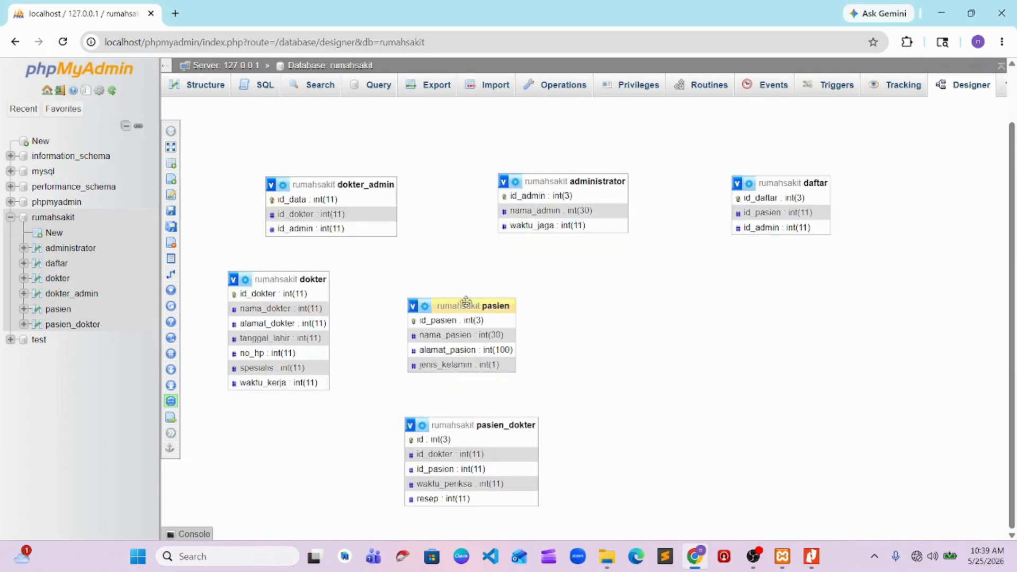
Arrange the dokter, pasien_dokter and pasien tables from left to right in a row beneath the first three tables
scroll(533, 294, "up", 1)
left_click_drag(464, 338, 790, 337)
scroll(625, 375, "down", 1)
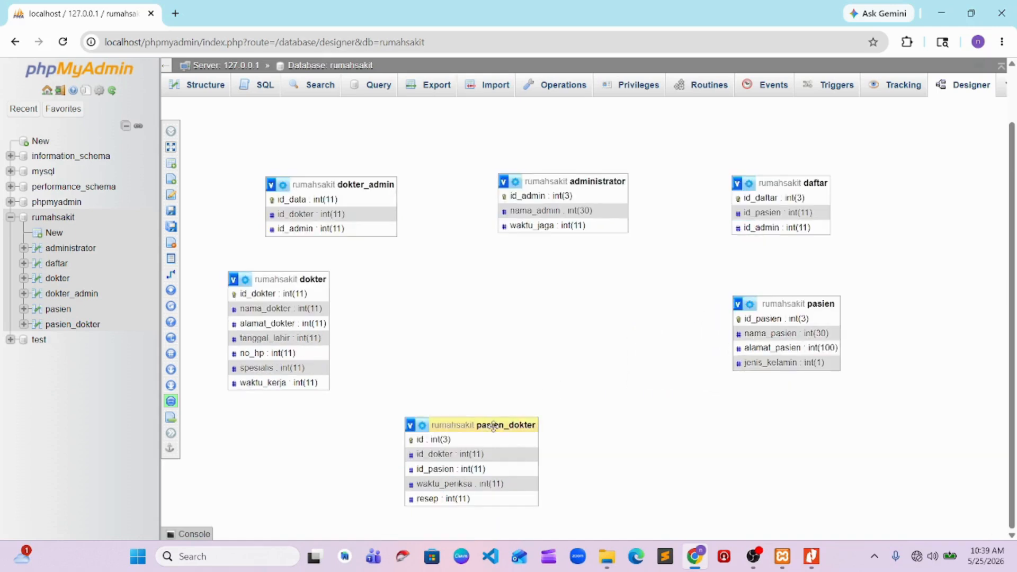
scroll(540, 347, "up", 1)
left_click_drag(493, 459, 591, 365)
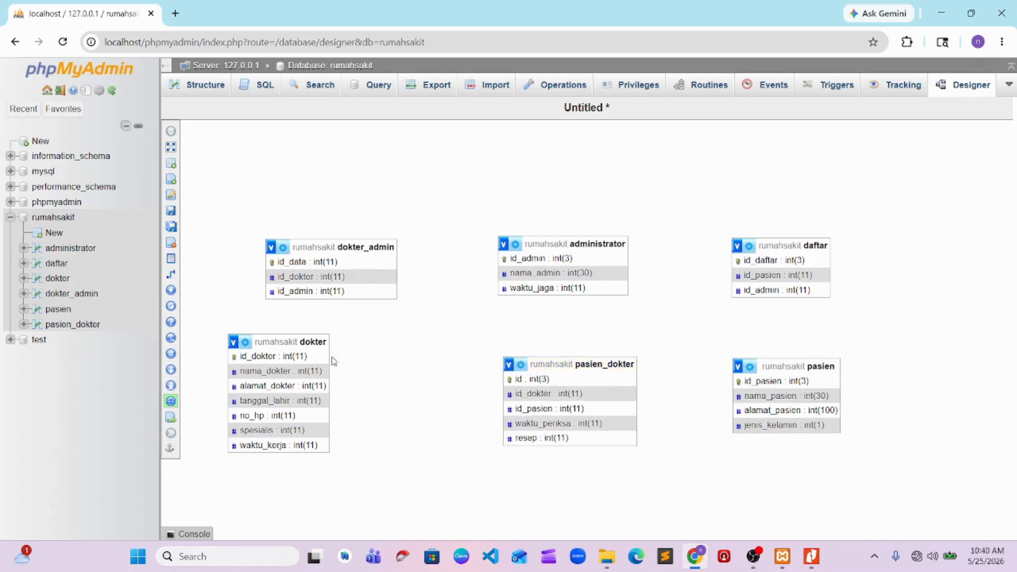
left_click_drag(289, 342, 327, 365)
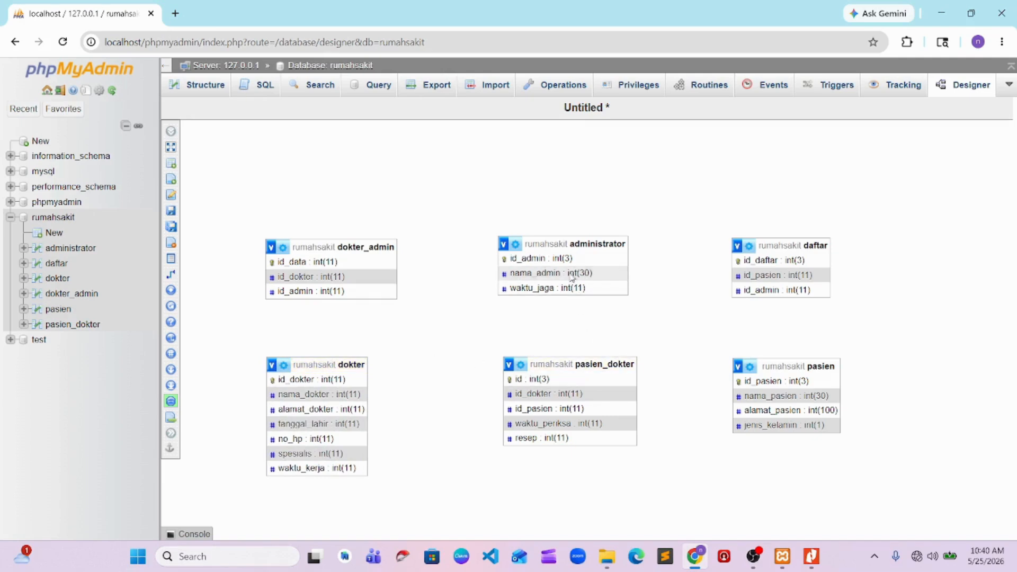
Raise the dokter_admin, administrator and daftar tables slightly and shift daftar and pasien outward so the tables line up in columns
left_click_drag(311, 243, 311, 223)
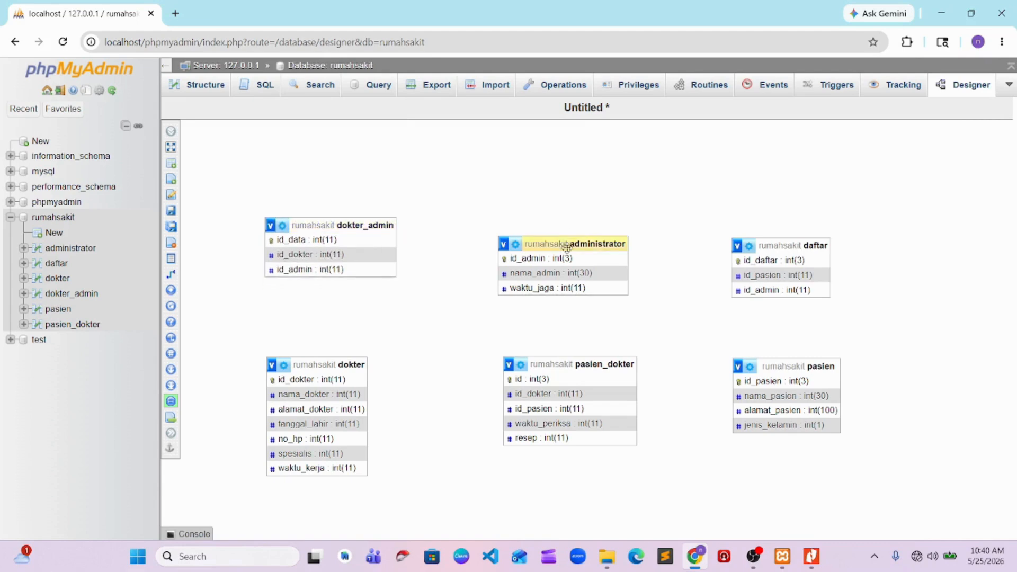
left_click_drag(567, 247, 574, 228)
left_click_drag(807, 240, 842, 222)
left_click_drag(786, 363, 821, 362)
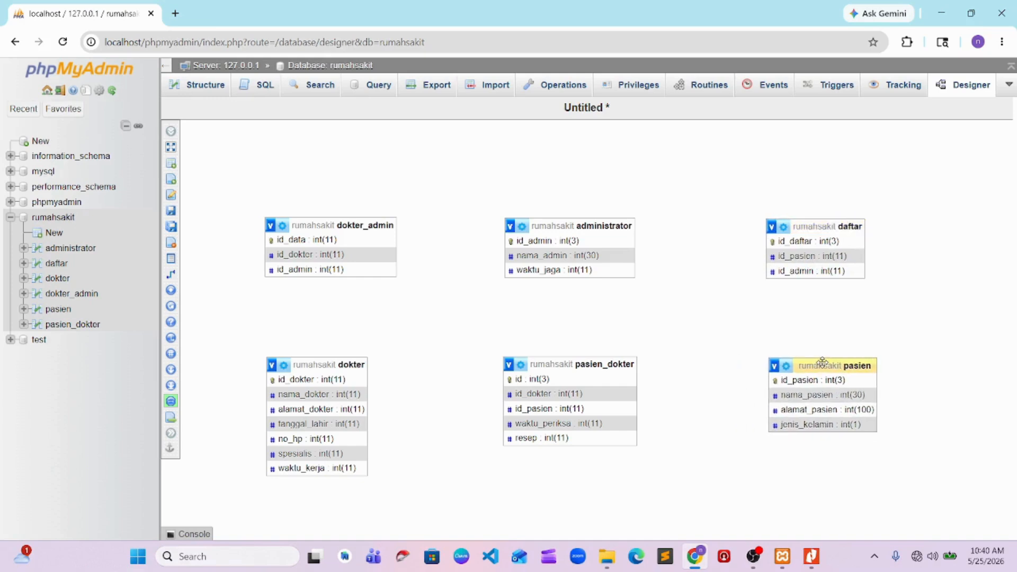
Save the diagram page under the name rumahsakit
mouse_move(171, 226)
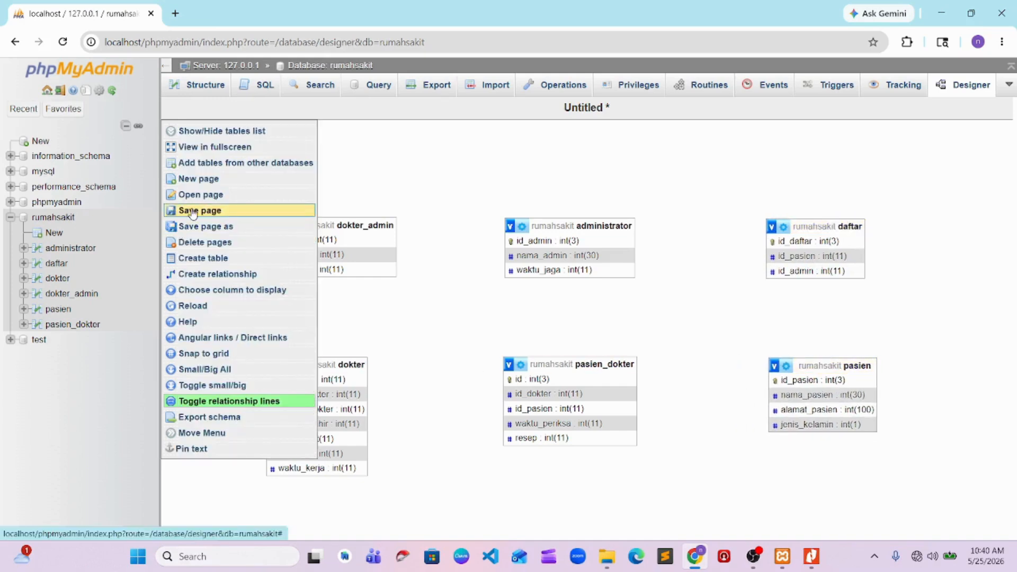
left_click(237, 215)
left_click(454, 124)
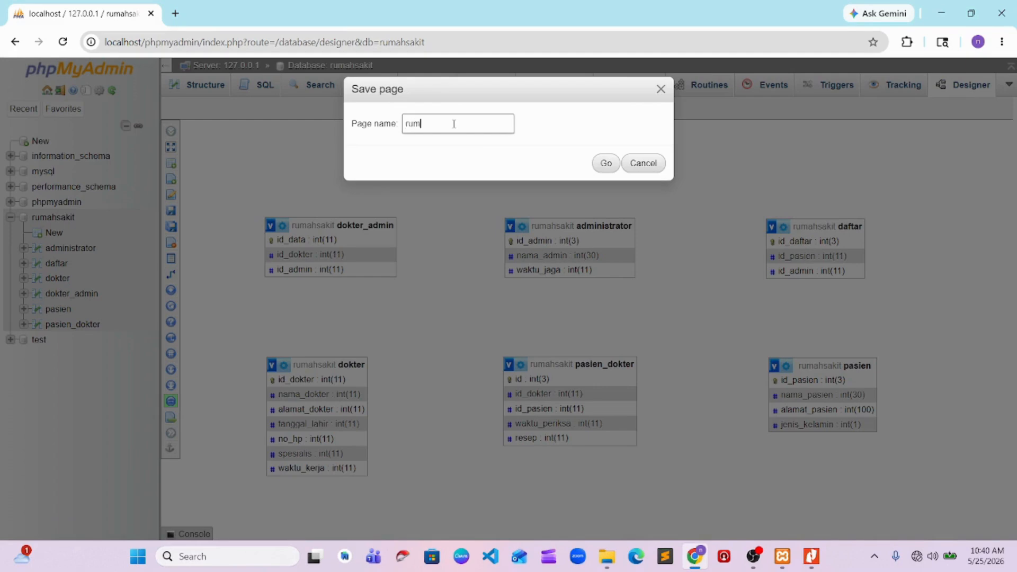
type("rumahsakit")
left_click(606, 163)
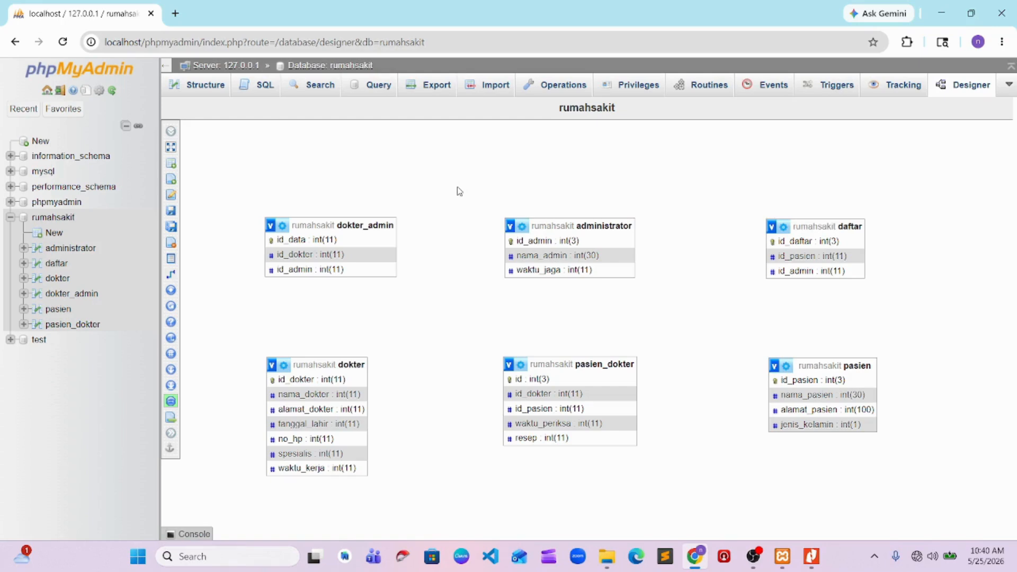
left_click(754, 556)
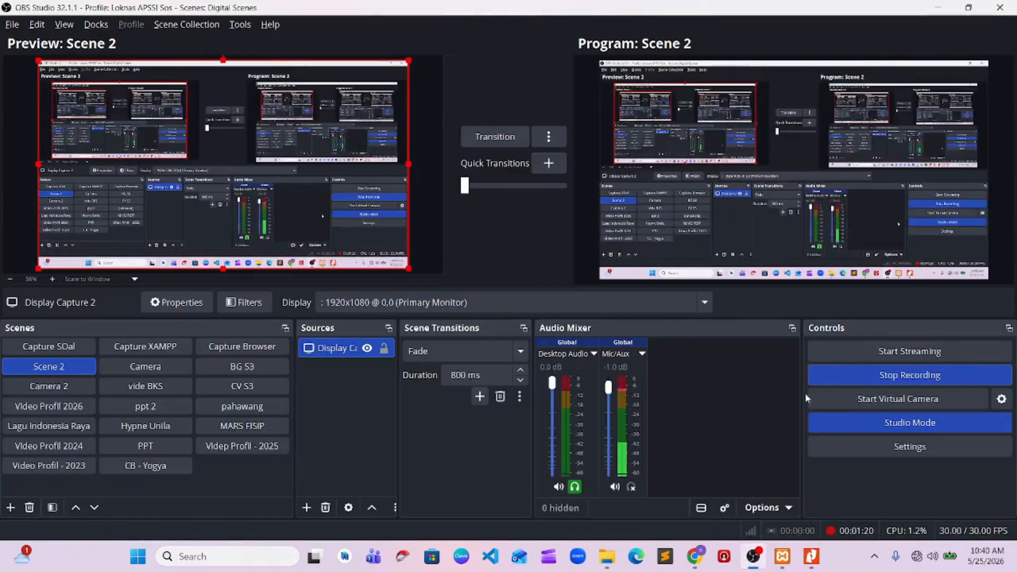
left_click(872, 378)
key("alt+Tab")
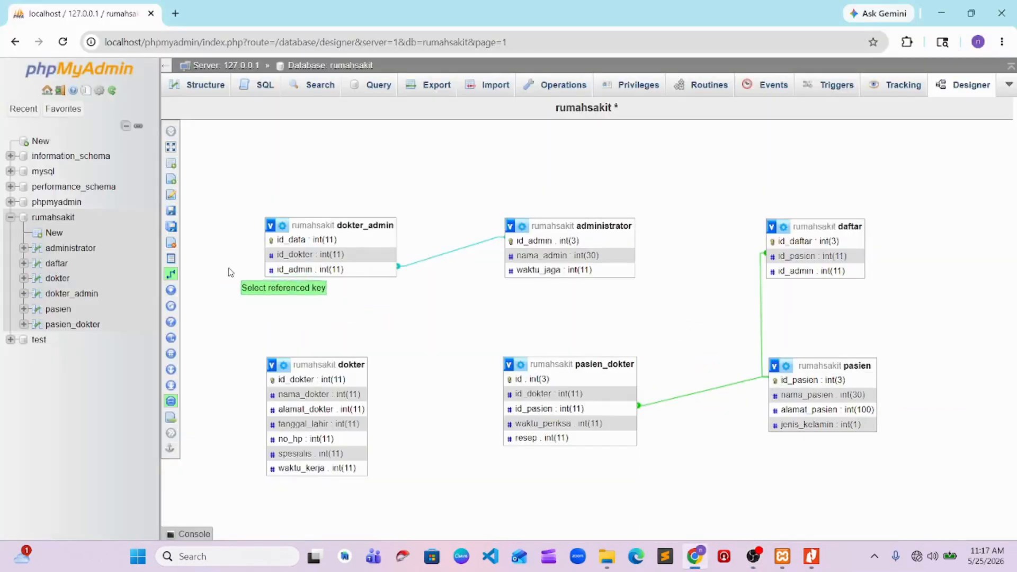
Create a relationship from id_dokter in dokter to foreign key id_dokter in dokter_admin, with CASCADE on delete and on update
left_click(295, 380)
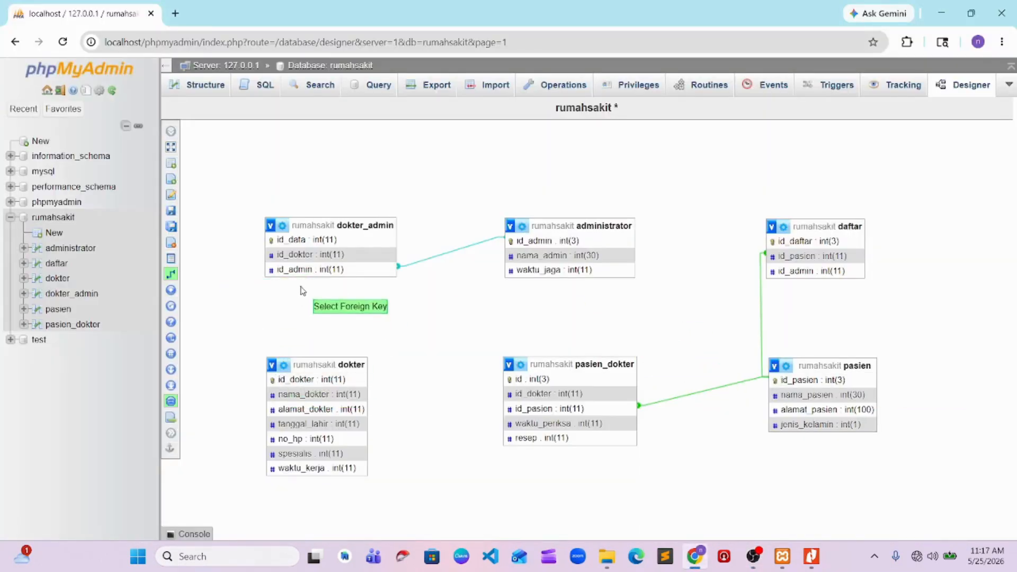
left_click(292, 256)
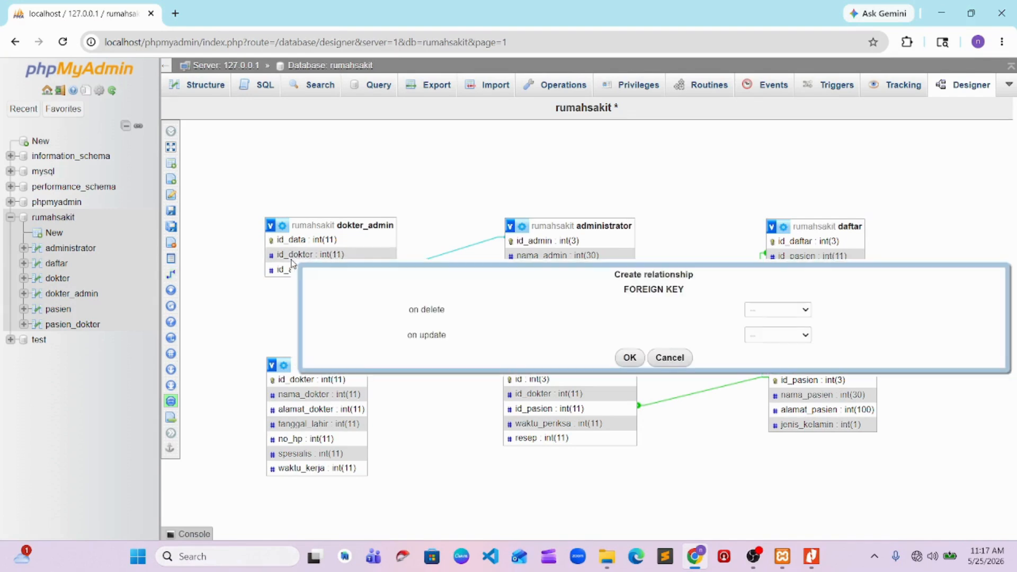
left_click(776, 310)
left_click(776, 335)
left_click(778, 334)
left_click(776, 360)
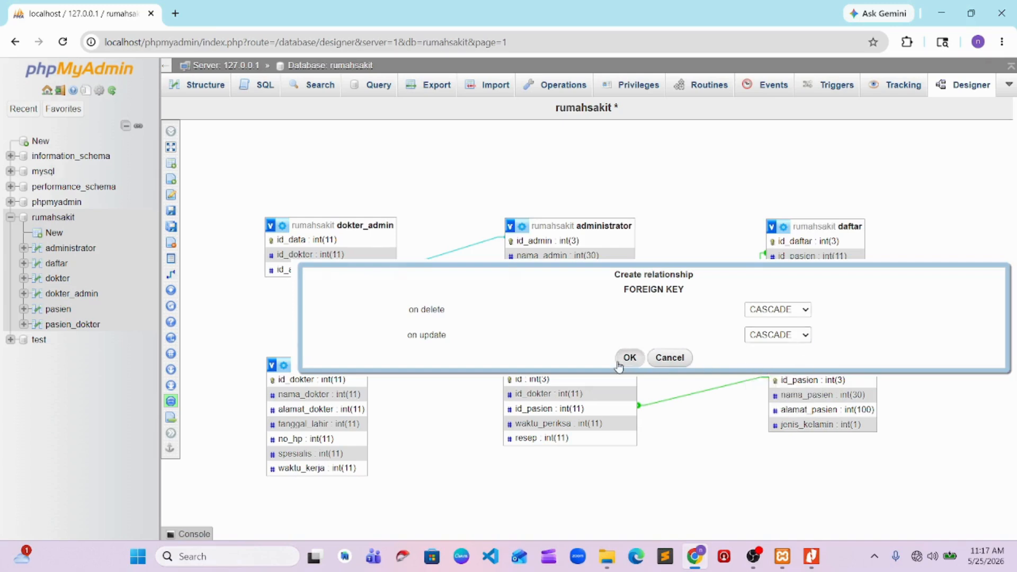
left_click(629, 358)
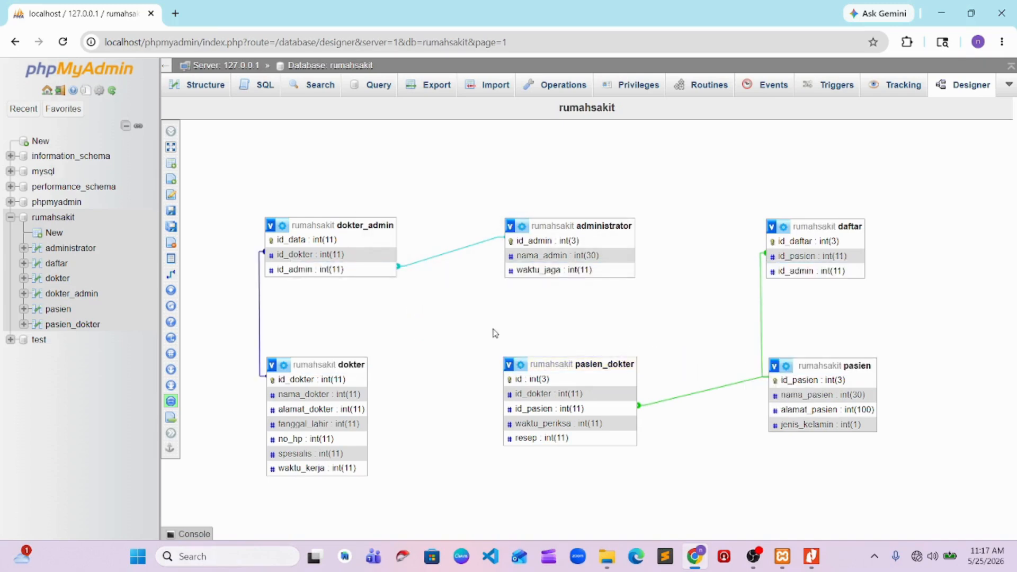
Try relating id_dokter in pasien_dokter as referenced key to id_dokter in dokter as foreign key, with CASCADE on delete and update
mouse_move(174, 277)
left_click(208, 280)
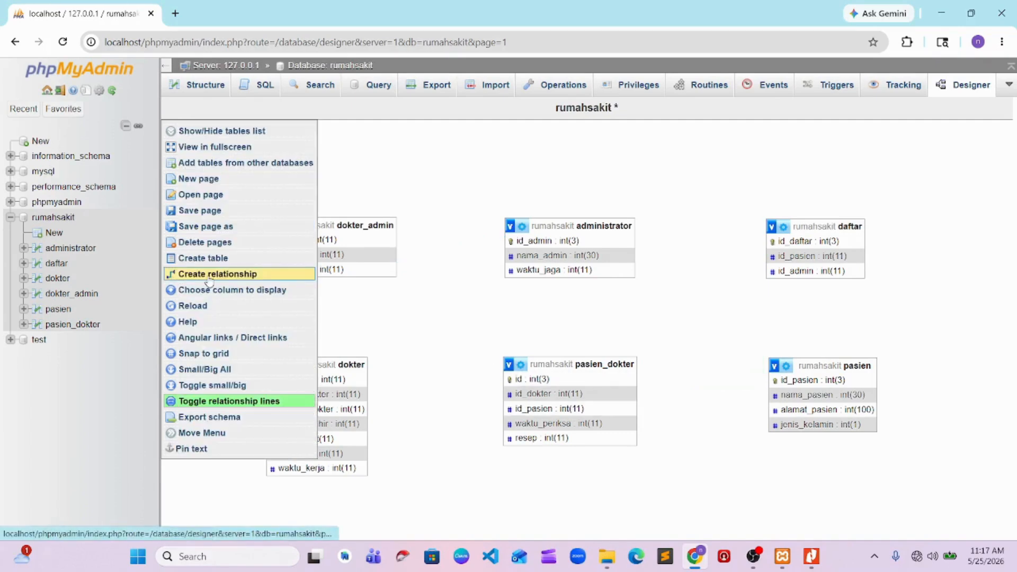
left_click(533, 398)
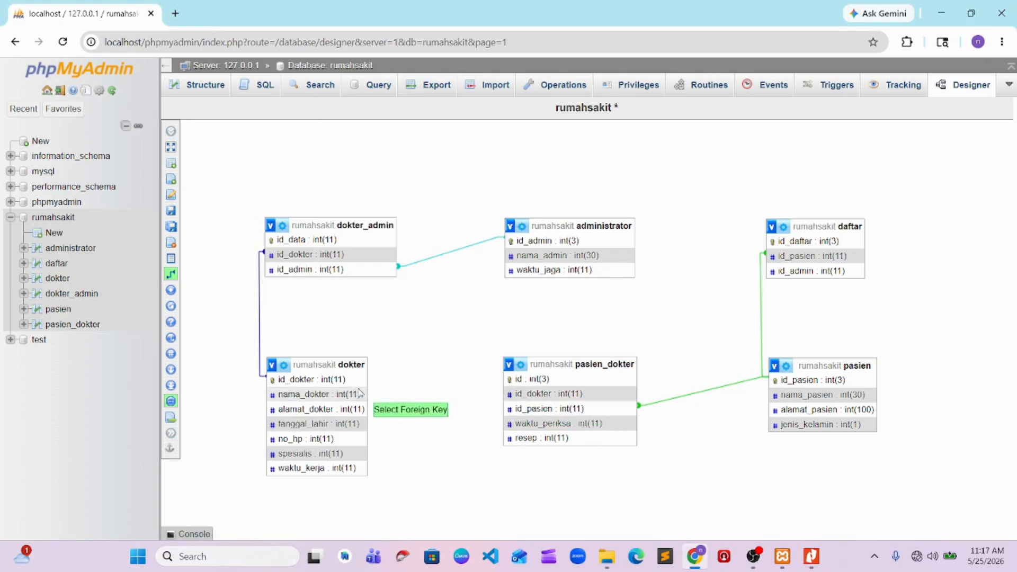
left_click(344, 382)
left_click(795, 432)
left_click(789, 463)
left_click(795, 458)
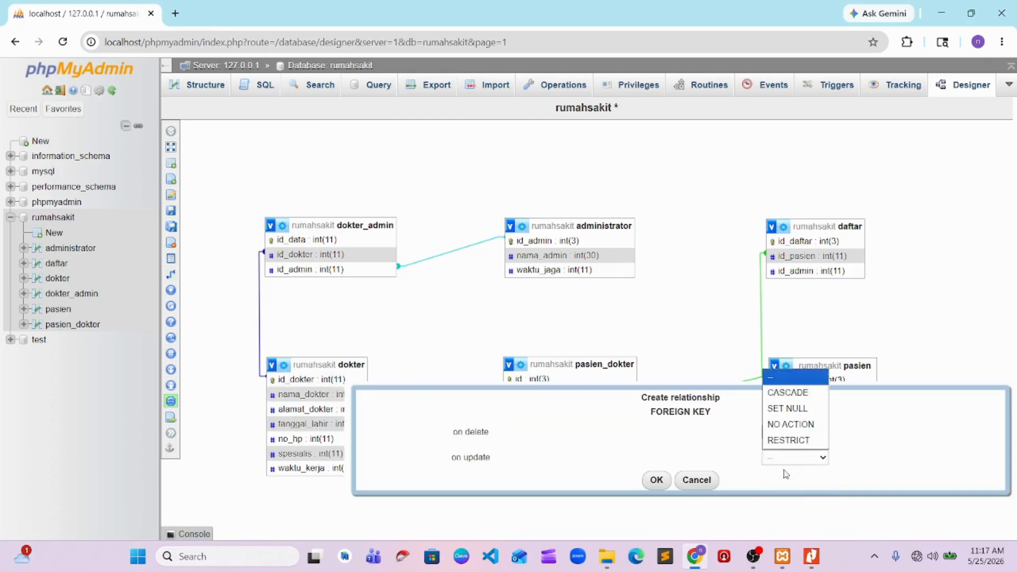
left_click(790, 395)
left_click(647, 480)
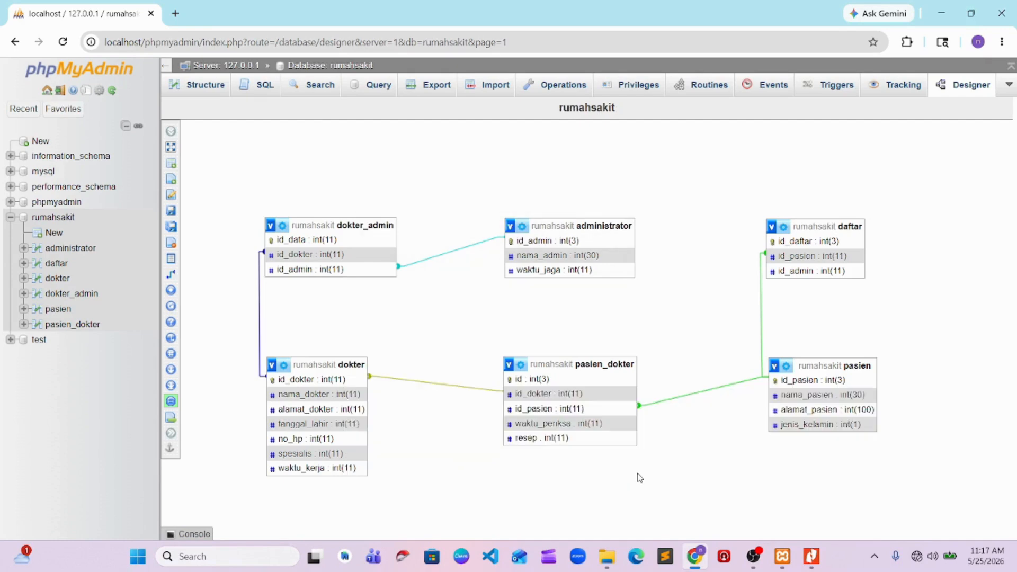
Delete the relationship between the dokter and pasien_dokter tables
left_click(402, 380)
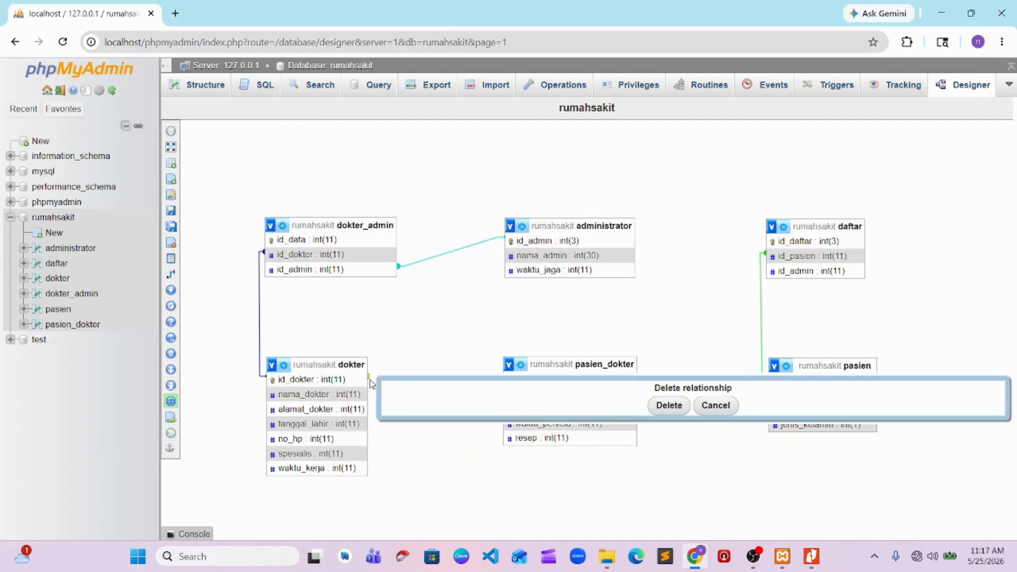
left_click(667, 405)
Create a relationship from id_dokter in dokter to foreign key id_dokter in pasien_dokter, with CASCADE on delete and on update
left_click(175, 274)
left_click(332, 381)
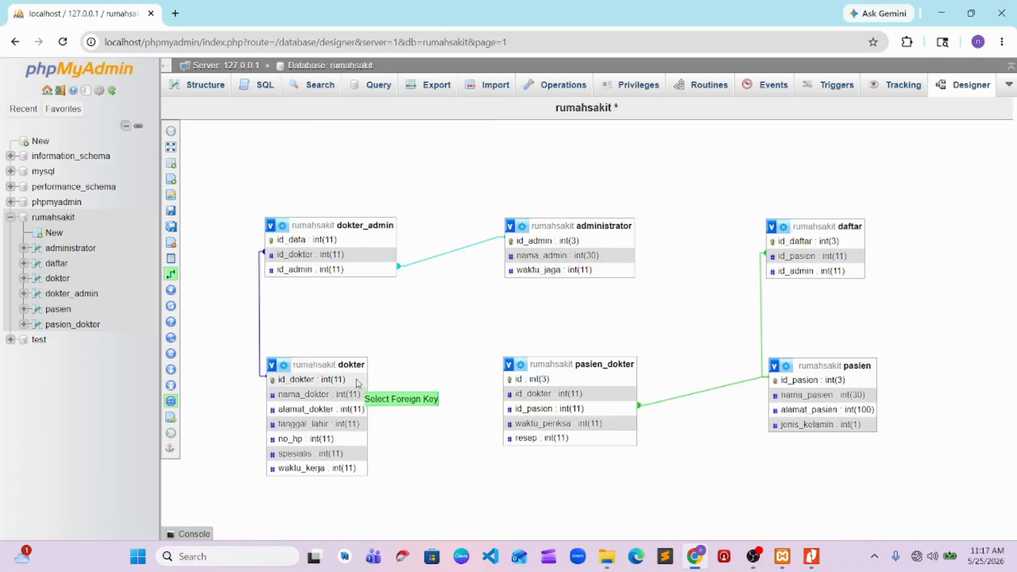
left_click(543, 397)
left_click(858, 447)
left_click(847, 478)
left_click(858, 473)
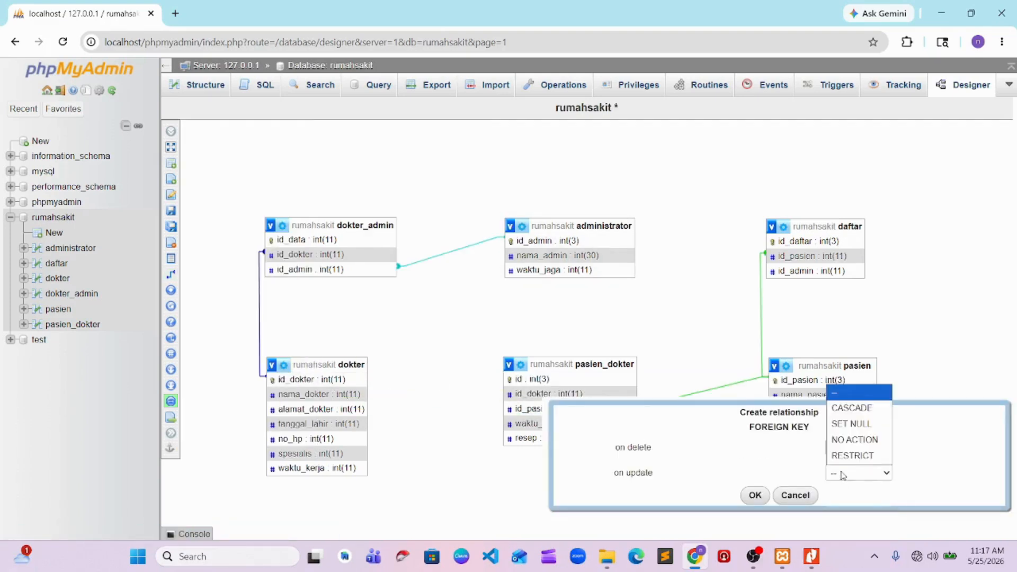
left_click(848, 405)
left_click(755, 495)
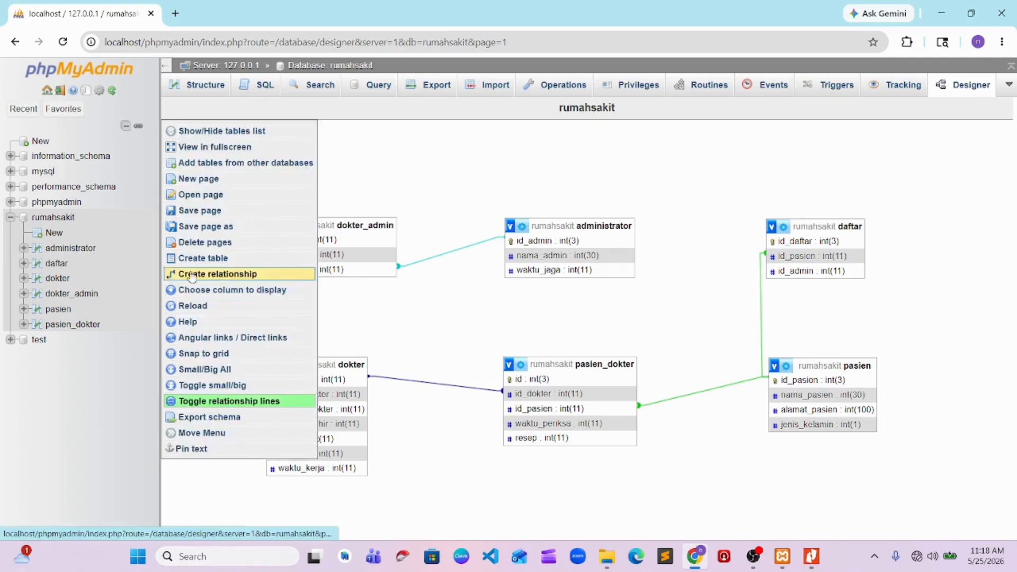
Try relating id_admin in daftar as referenced key to id_admin in administrator as foreign key, with CASCADE on delete and update
left_click(203, 278)
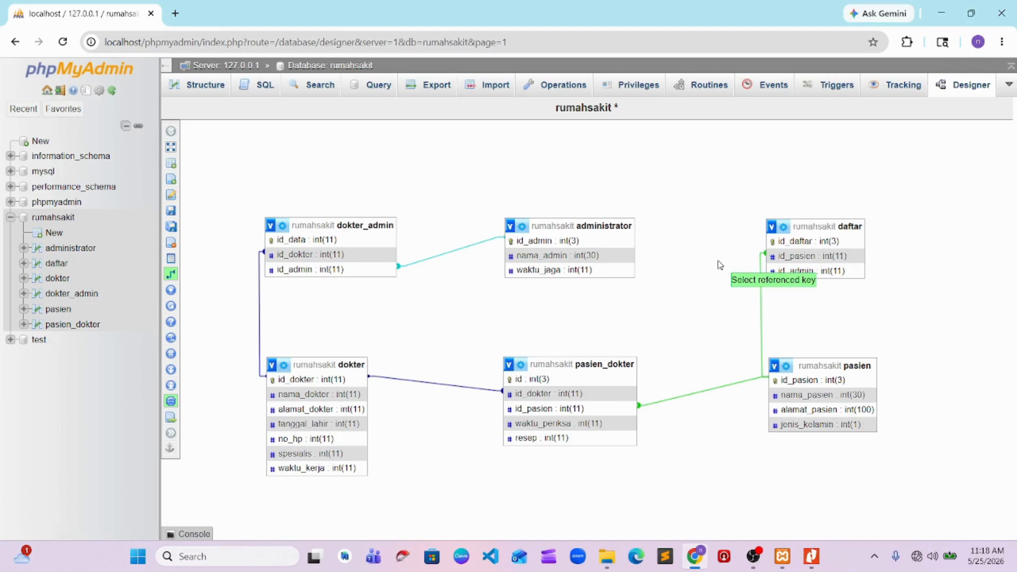
left_click(810, 270)
left_click(590, 243)
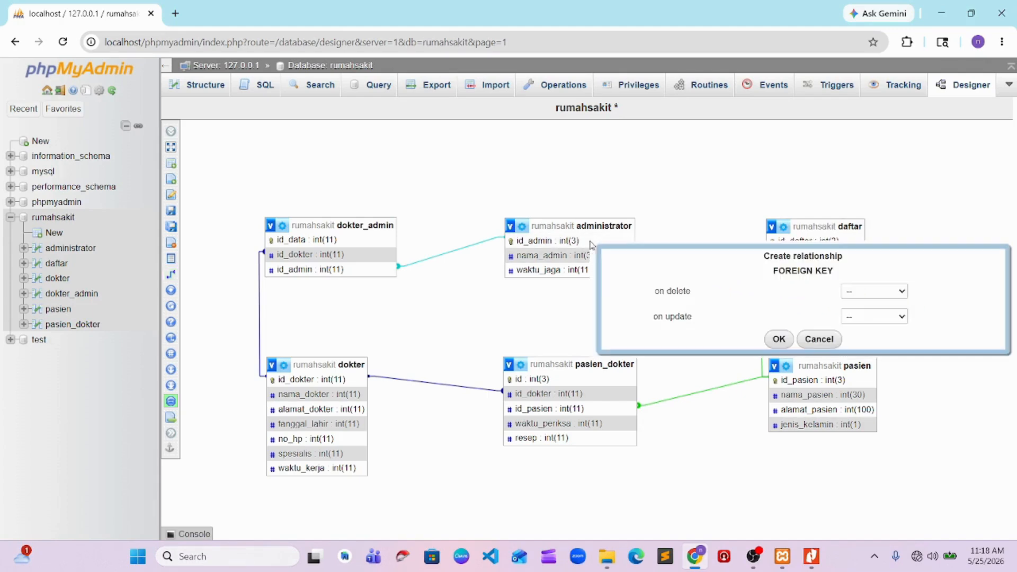
left_click(868, 290)
left_click(857, 321)
left_click(858, 316)
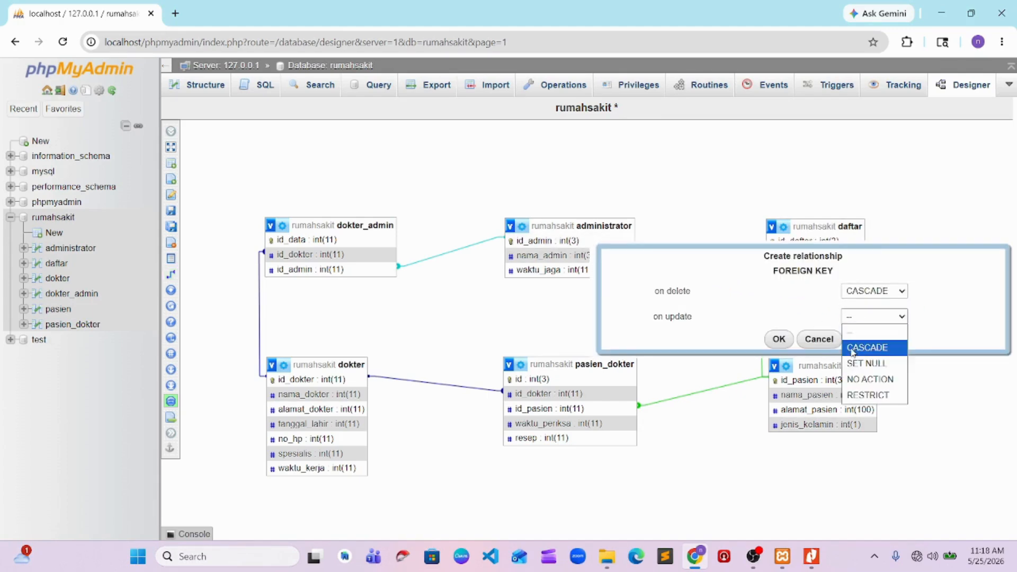
left_click(867, 347)
left_click(778, 339)
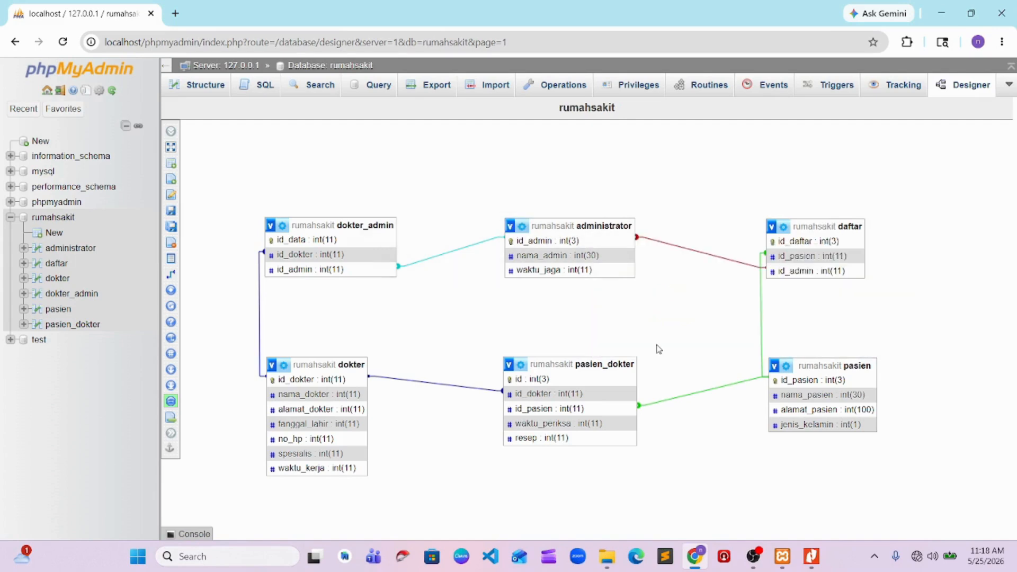
Delete the relationship between the administrator and daftar tables
left_click(650, 240)
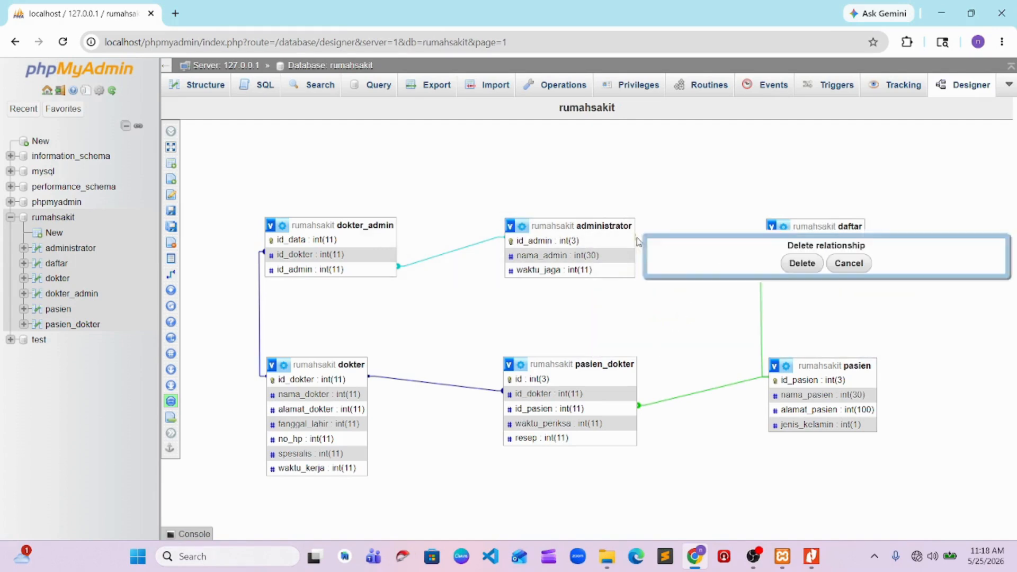
left_click(801, 263)
Create a relationship from id_admin in administrator to foreign key id_admin in daftar, with CASCADE on delete and on update
left_click(175, 274)
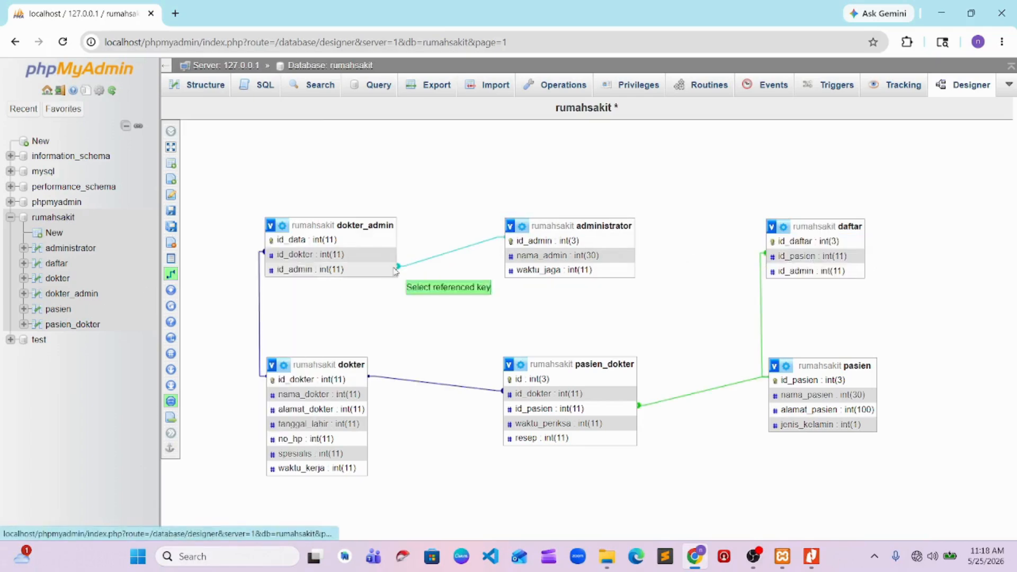
left_click(543, 241)
left_click(805, 271)
left_click(932, 323)
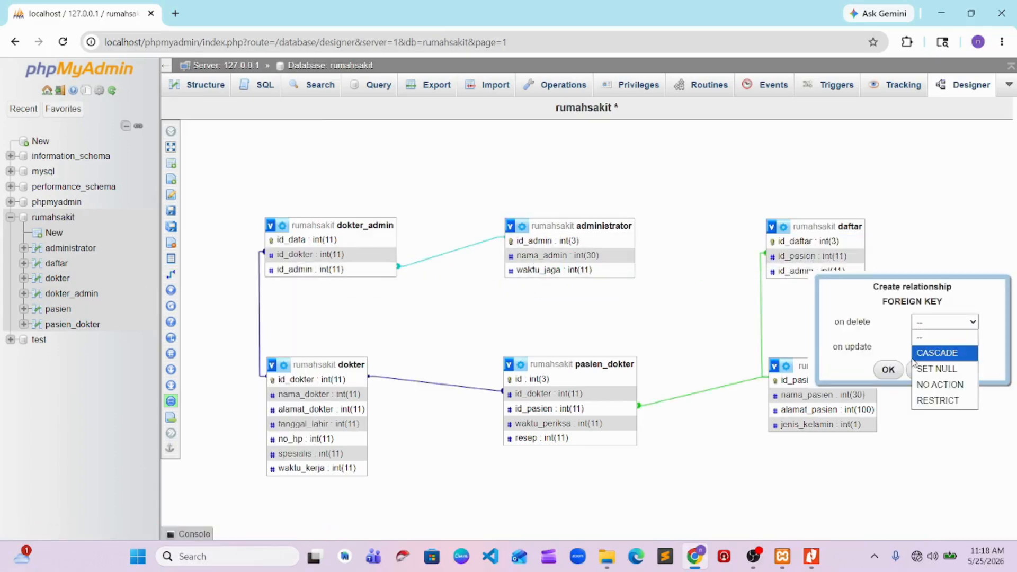
left_click(930, 345)
left_click(928, 347)
left_click(928, 360)
left_click(889, 369)
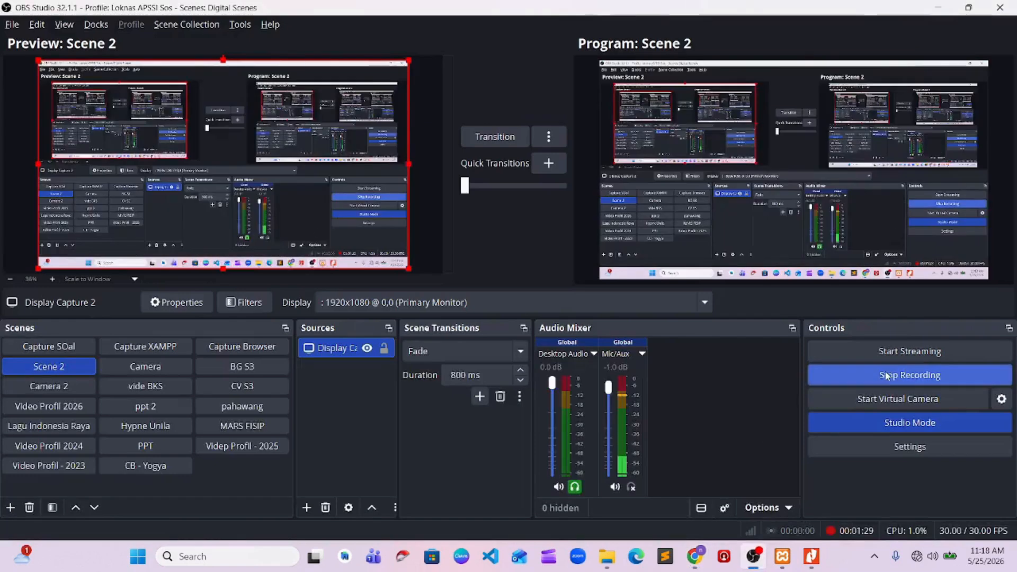
key("alt+Tab")
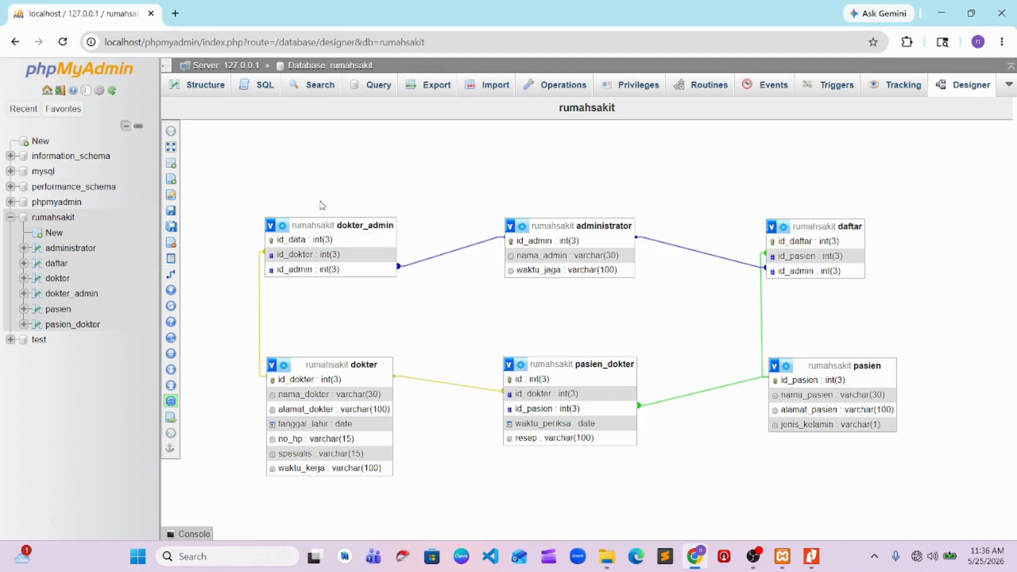
Open the form for inserting new rows into the pasien table
left_click(56, 309)
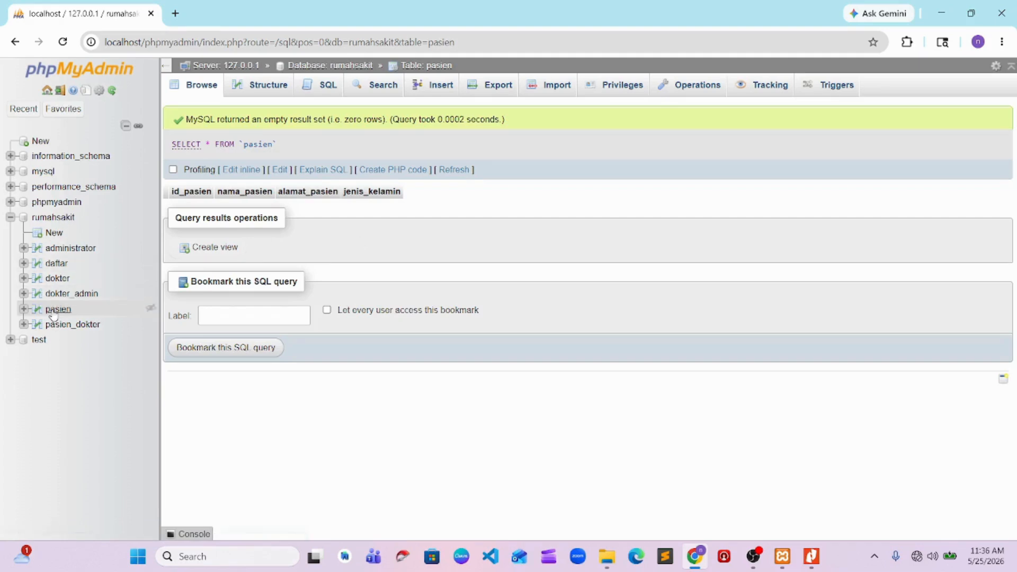
left_click(325, 85)
left_click(437, 95)
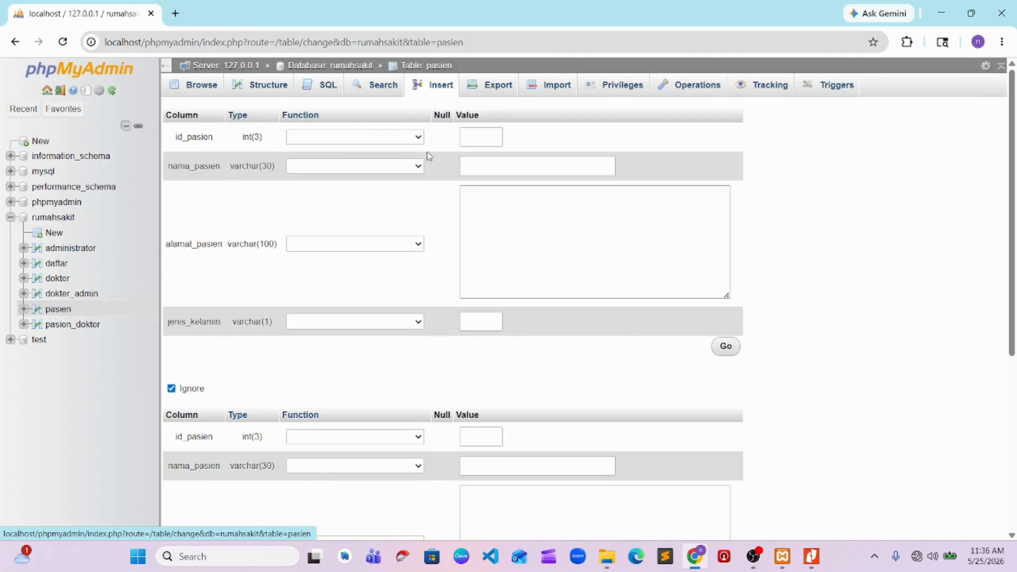
Set the number of rows to continue the pasien insertion with to 4
scroll(350, 265, "down", 5)
scroll(335, 278, "up", 5)
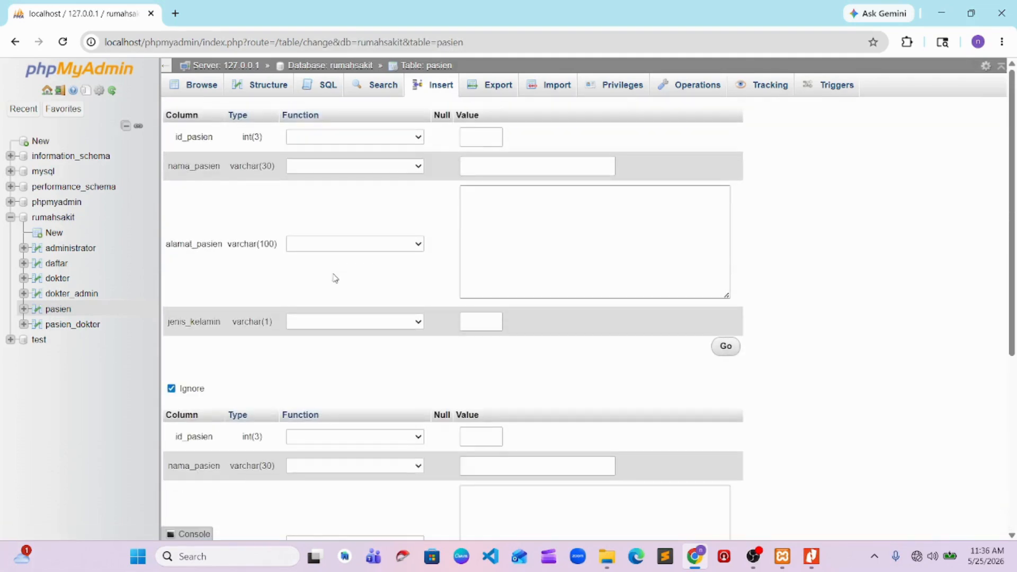
scroll(334, 277, "down", 3)
scroll(335, 277, "down", 3)
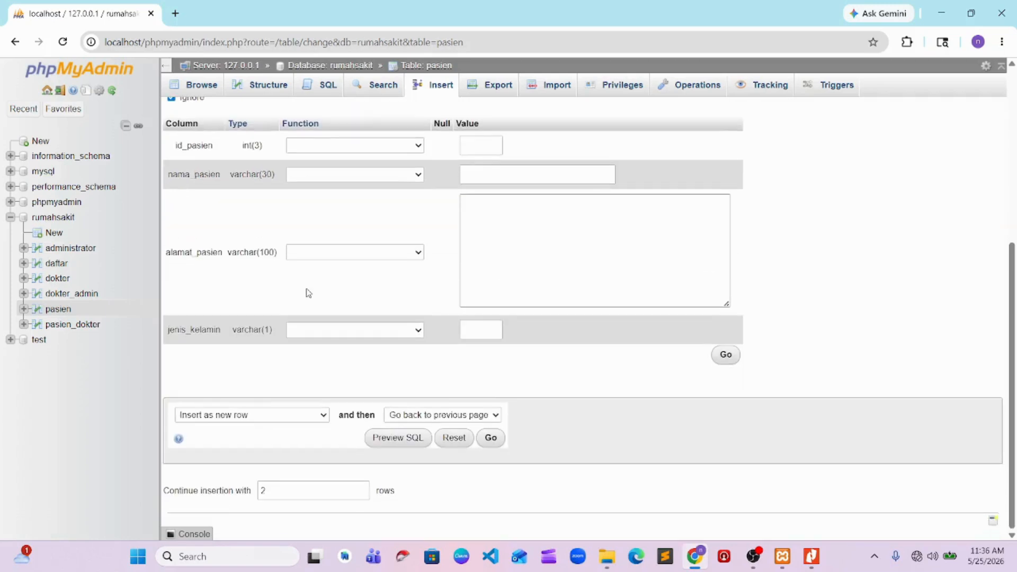
left_click_drag(273, 483, 253, 486)
type("4")
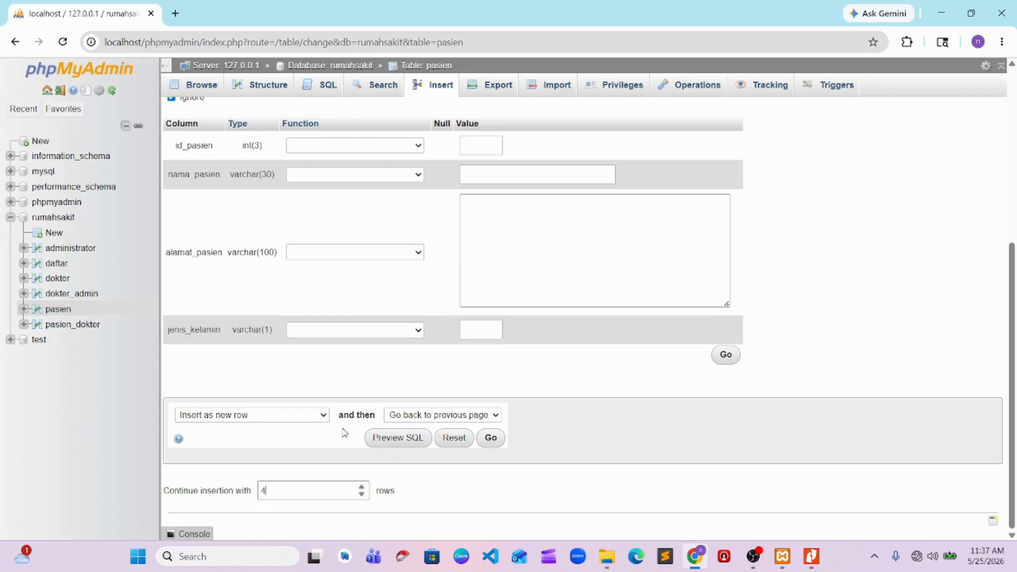
left_click(752, 556)
left_click(890, 378)
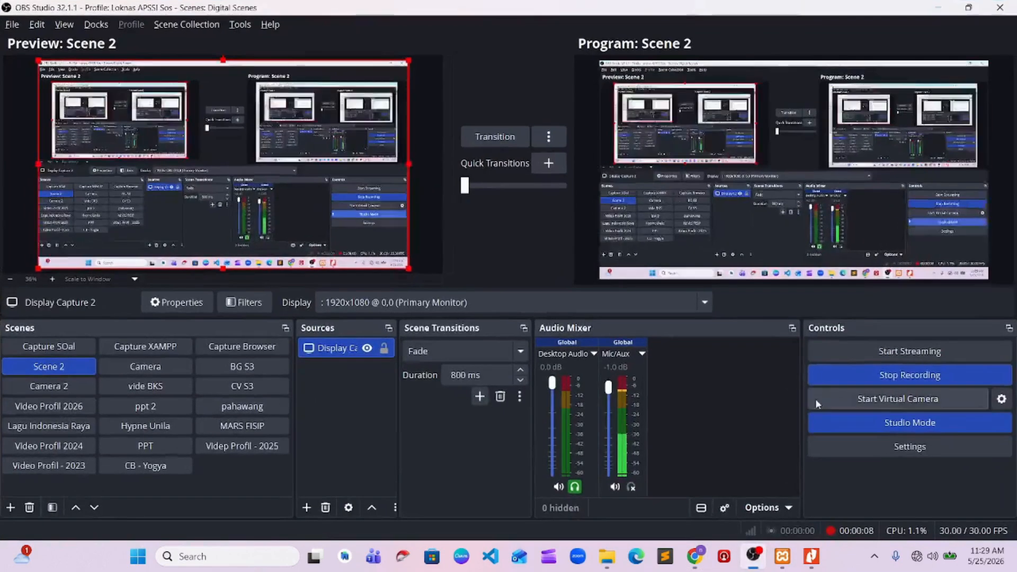
key("alt+Tab")
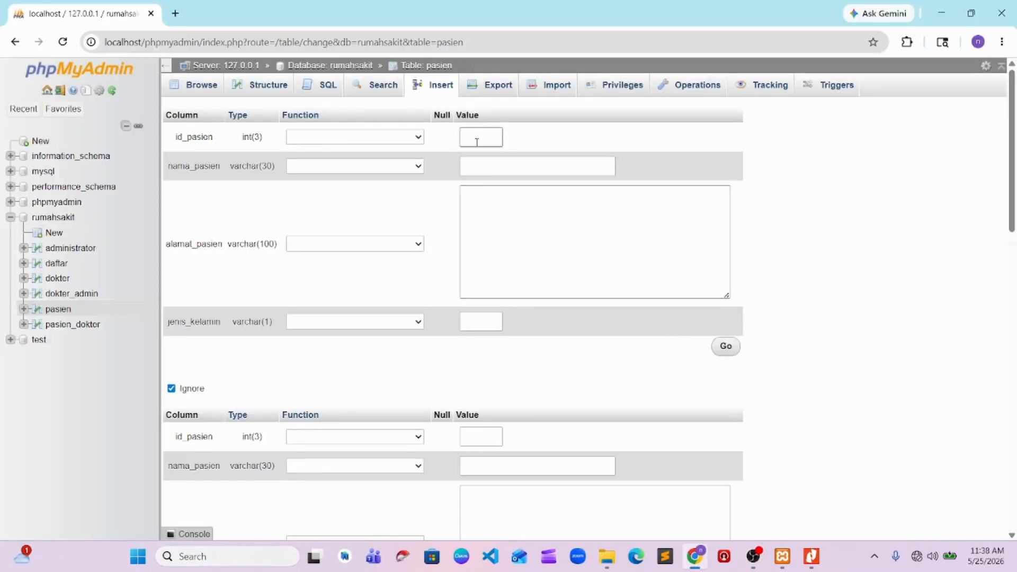
Fill in the first pasien row with id_pasien 1, the patient's name, alamat_pasien lampung and jenis_kelamin l
left_click(482, 162)
key("Down")
key("Return")
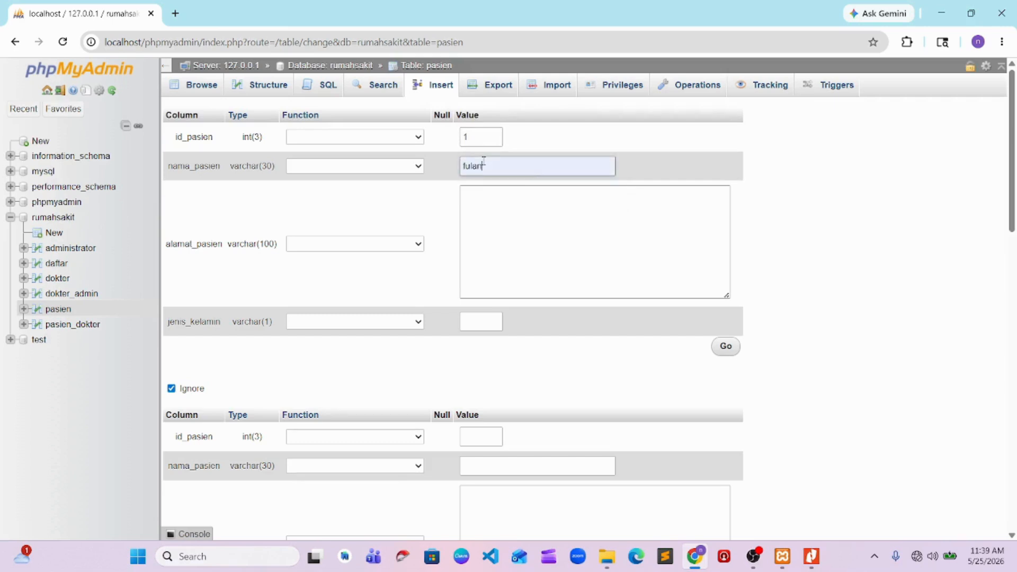
left_click(479, 195)
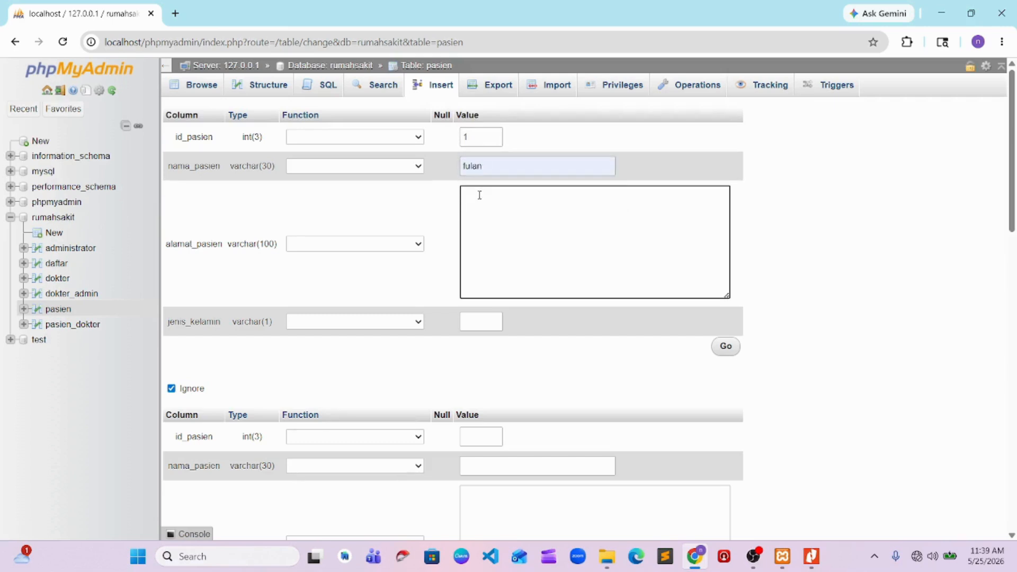
type("lampung")
left_click(480, 321)
type("l")
Enter id_pasien 2, the patient's name and alamat_pasien malang in the second pasien row
scroll(504, 340, "down", 4)
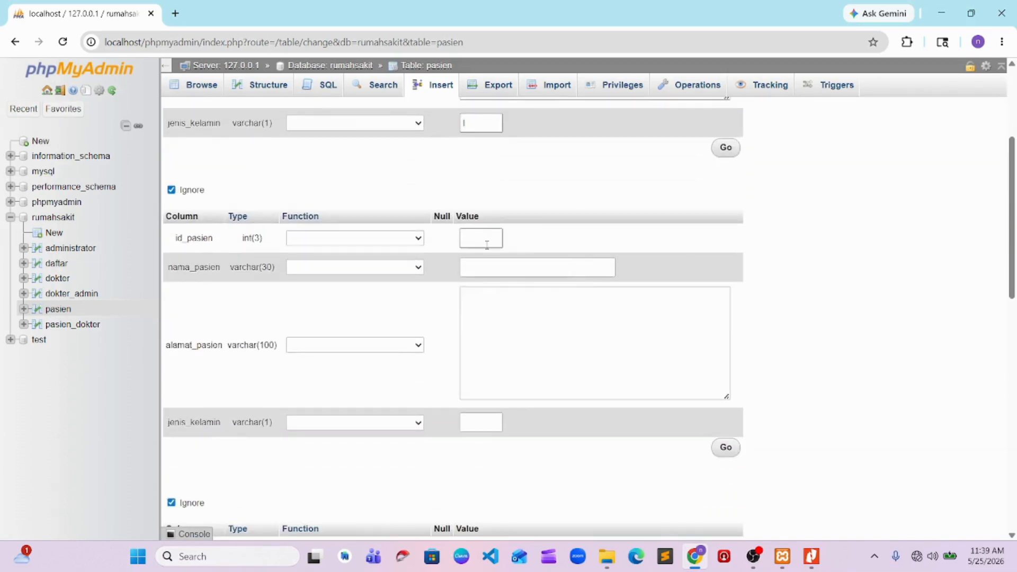
left_click(487, 244)
left_click(481, 271)
left_click(488, 263)
left_click(536, 298)
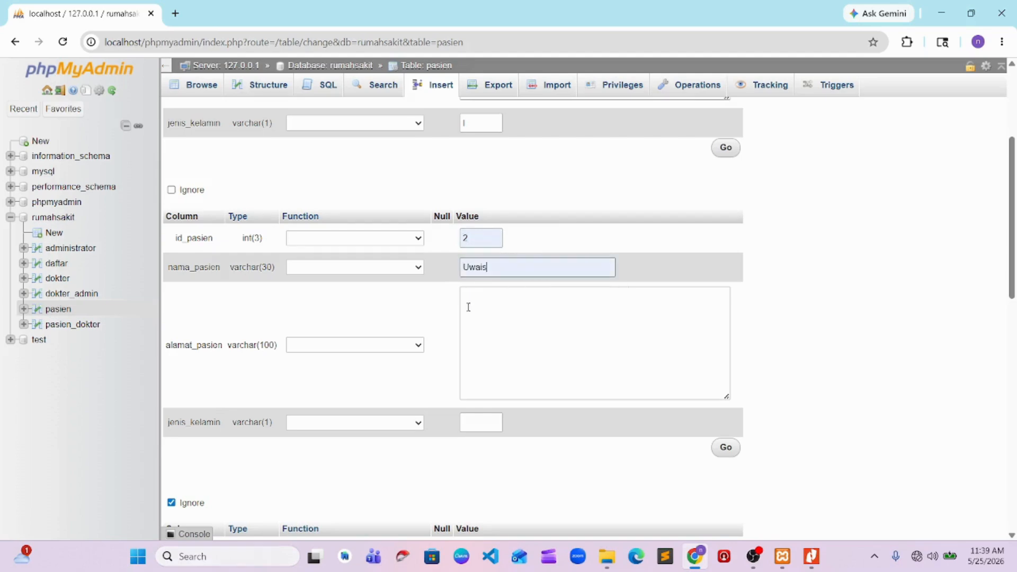
scroll(468, 307, "up", 4)
scroll(487, 214, "down", 6)
scroll(486, 209, "up", 6)
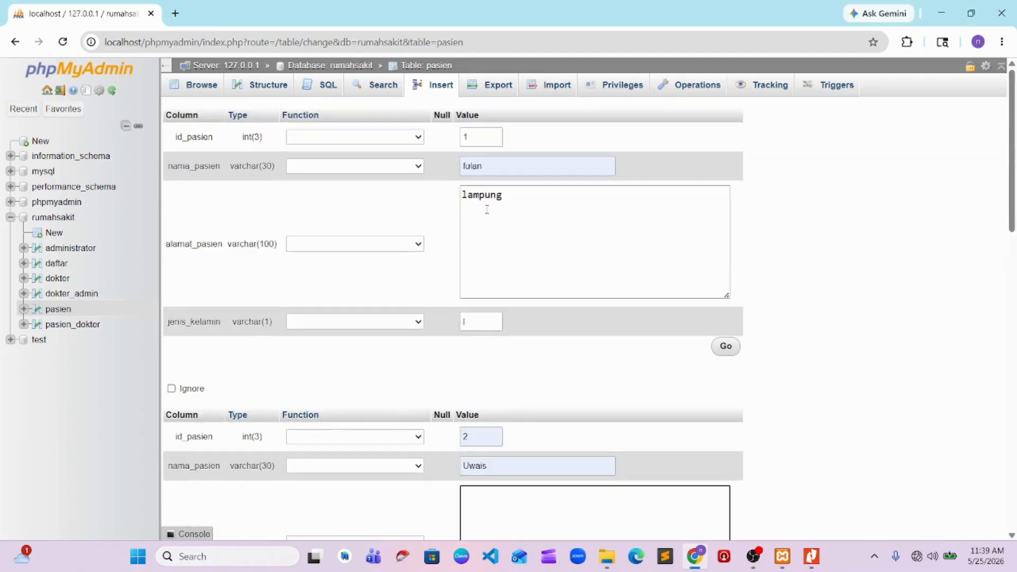
scroll(486, 212, "down", 6)
left_click(491, 239)
type("malang")
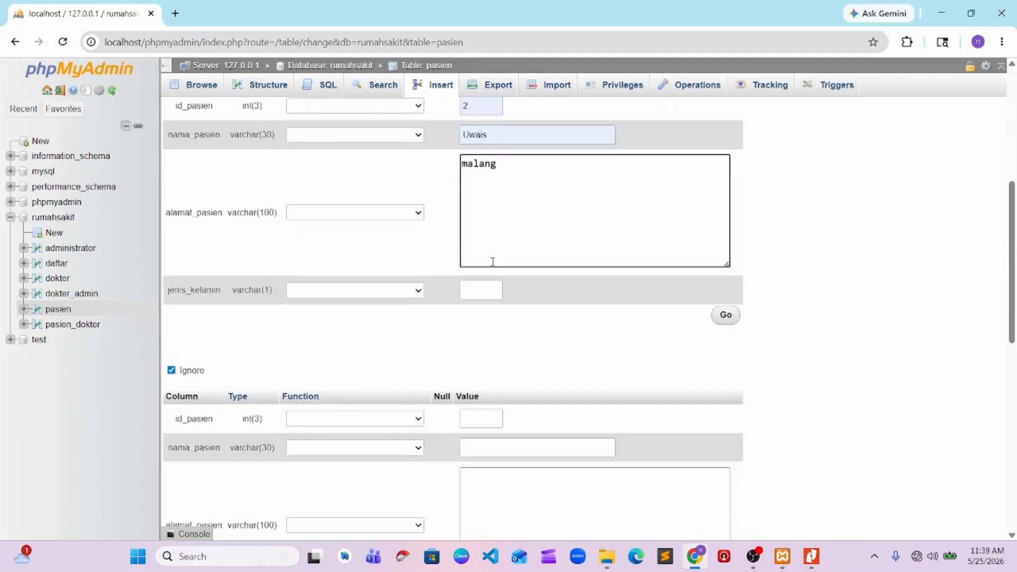
Set jenis_kelamin to a capital L in both the second and the first pasien rows
left_click(482, 289)
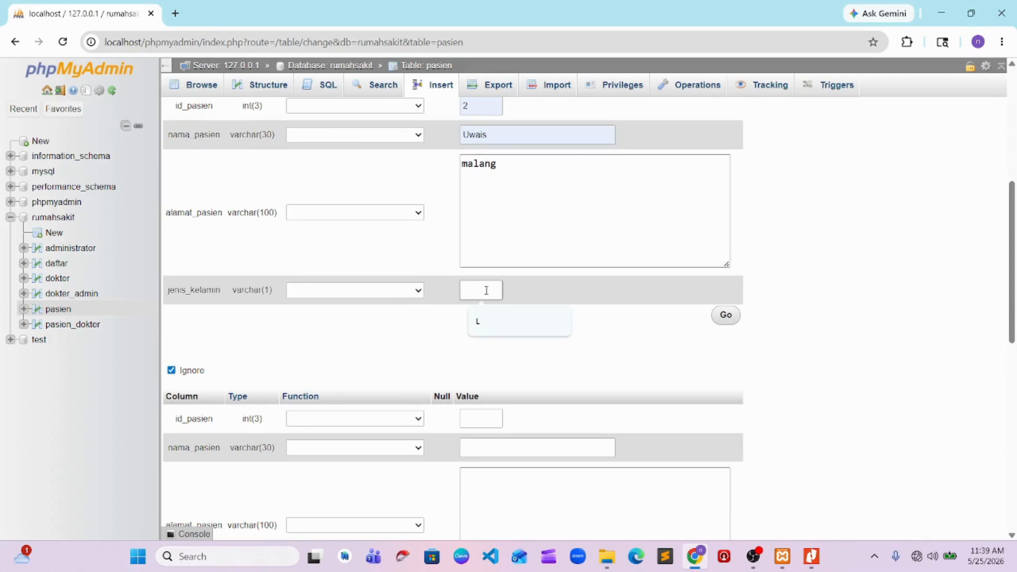
left_click(483, 319)
scroll(492, 387, "down", 3)
scroll(490, 371, "down", 1)
scroll(484, 242, "up", 3)
left_click_drag(474, 290, 438, 290)
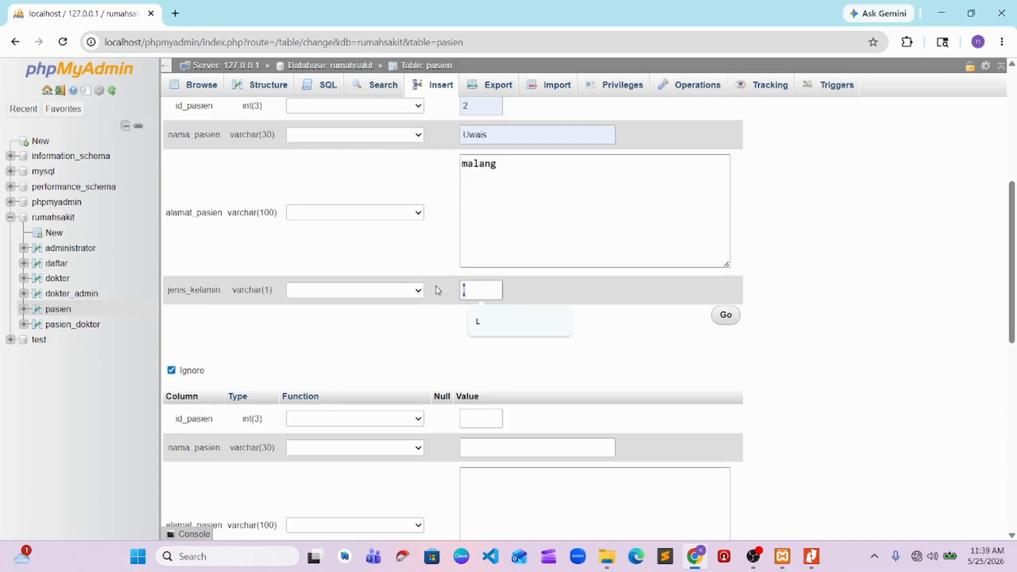
type("L")
scroll(438, 254, "up", 5)
left_click(470, 255)
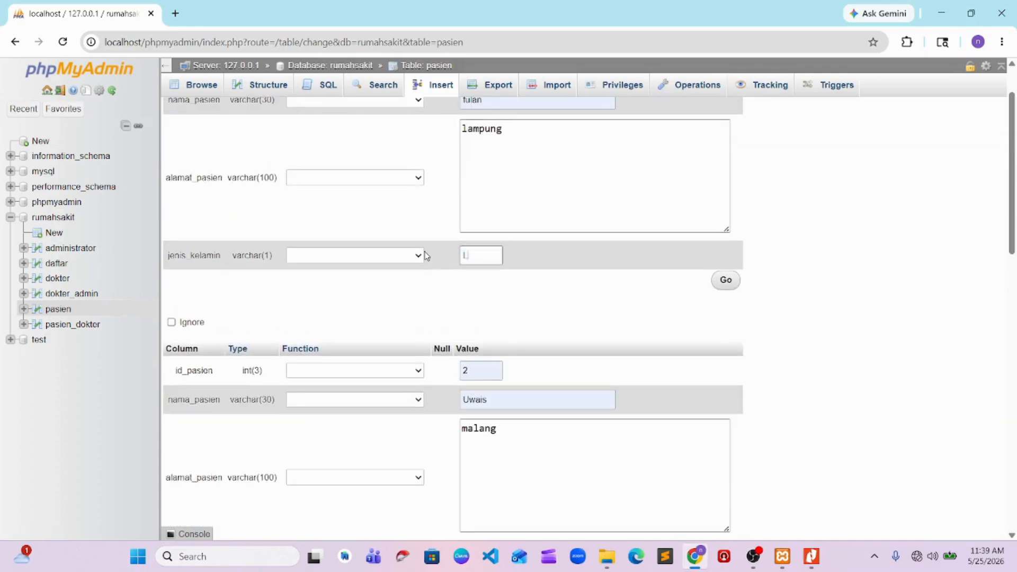
Set id_pasien to 3 in the third pasien row
scroll(426, 256, "down", 2)
left_click(487, 284)
type("3")
left_click(489, 316)
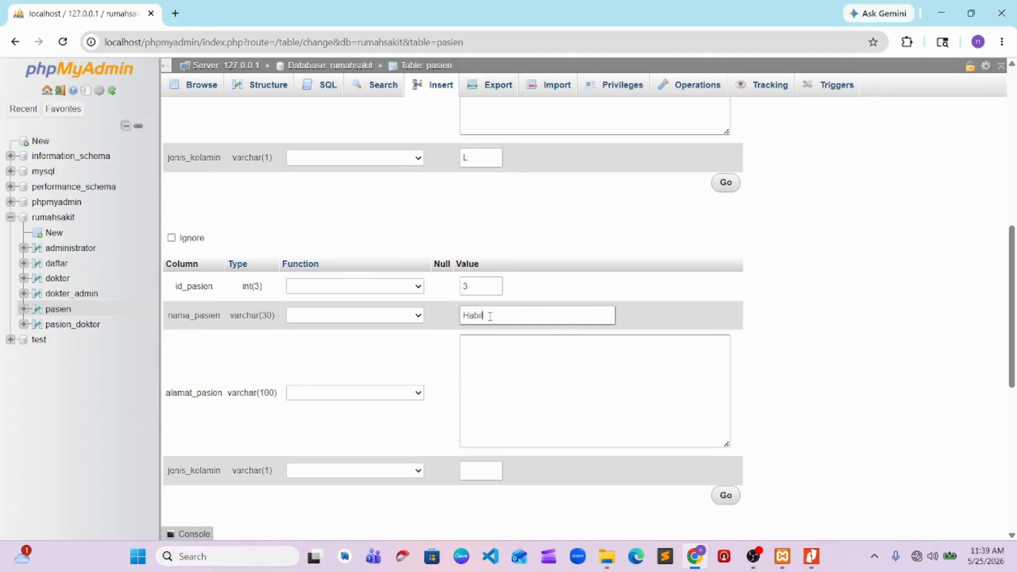
type("Habil")
left_click(484, 345)
left_click_drag(498, 321, 427, 320)
type("H")
key("BackSpace")
type("P")
key("BackSpace")
Complete the third pasien row with the patient's name, alamat_pasien Jakarta and jenis_kelamin P
type("Dwi")
left_click(472, 369)
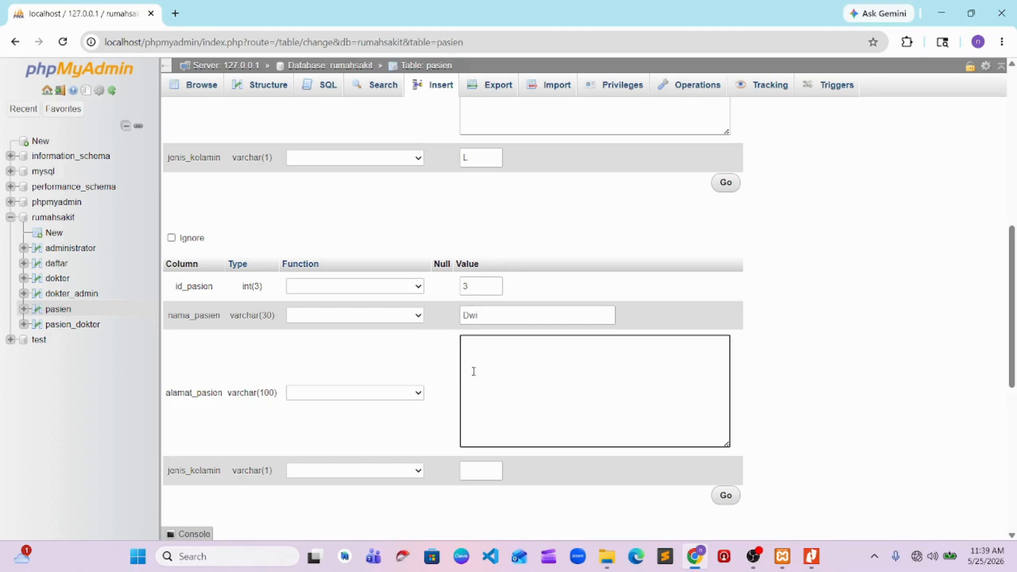
type("Jakarta")
scroll(473, 431, "down", 1)
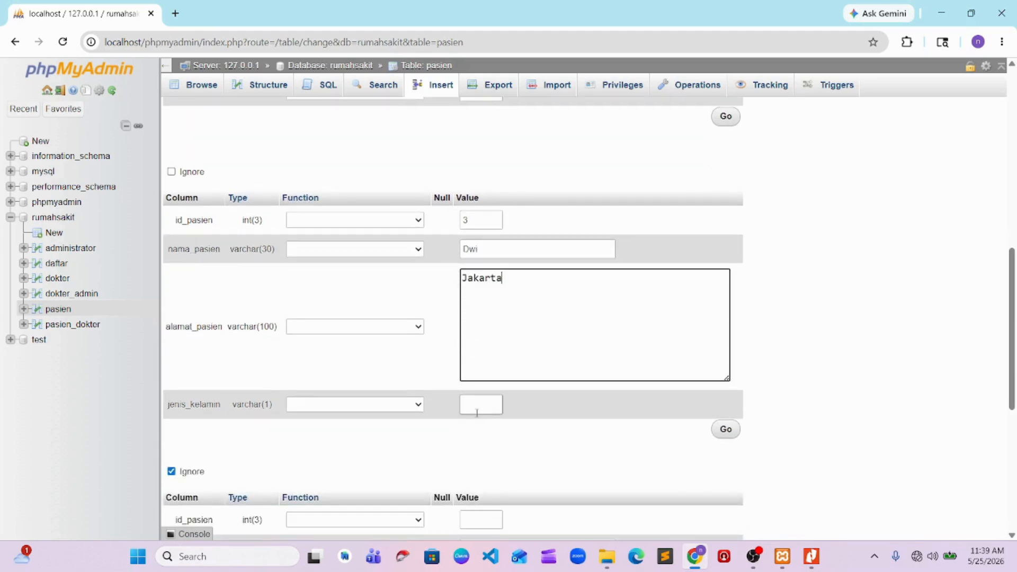
scroll(510, 405, "down", 4)
Enter id_pasien 4 in the fourth pasien row and move the patient's name from alamat_pasien into nama_pasien
left_click(504, 341)
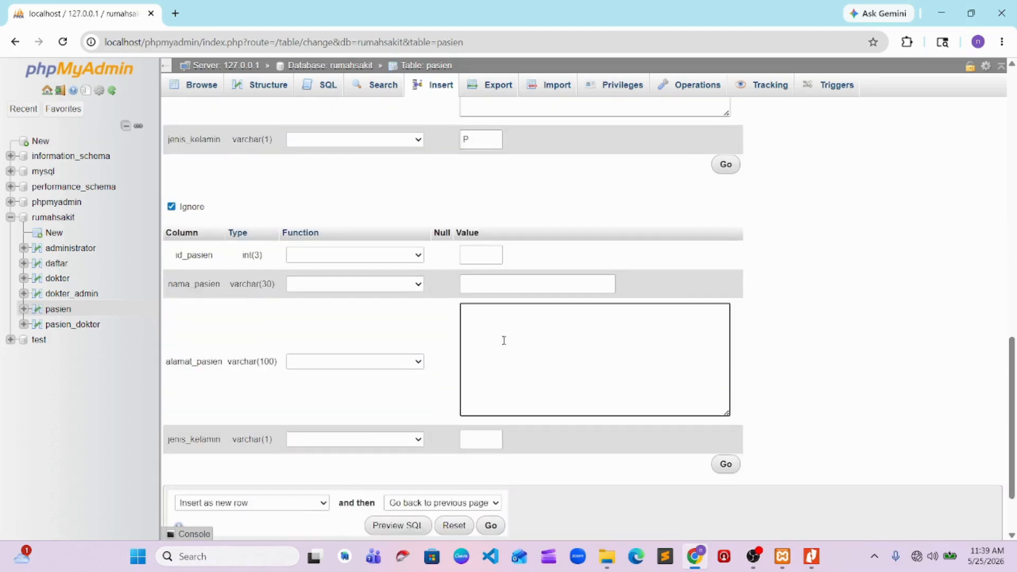
type("Yana")
left_click(492, 257)
type("4")
left_click(484, 289)
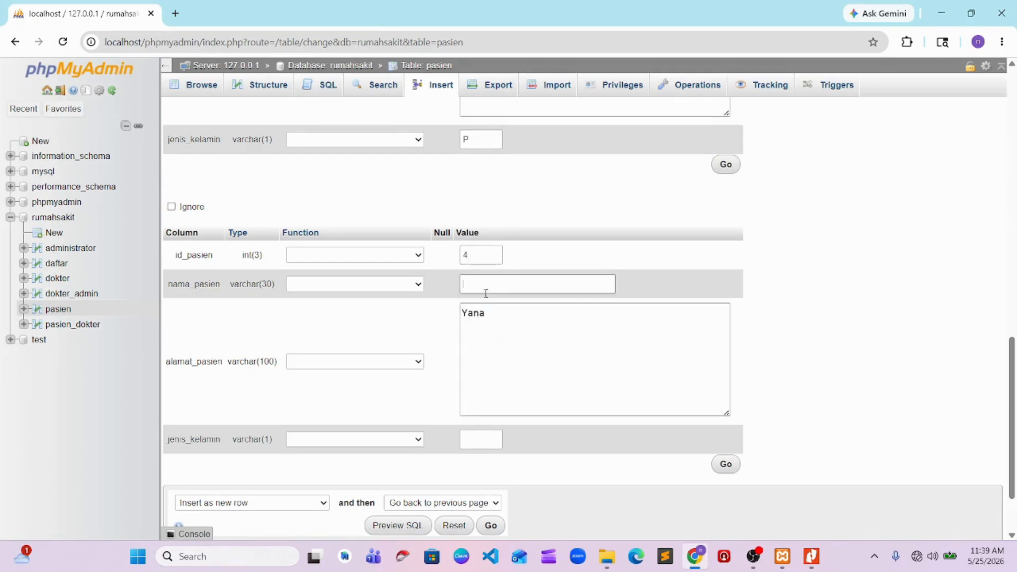
left_click(491, 312)
key("ctrl+a")
key("ctrl+x")
Set alamat_pasien to Aceh and jenis_kelamin to P in the fourth pasien row
left_click(494, 307)
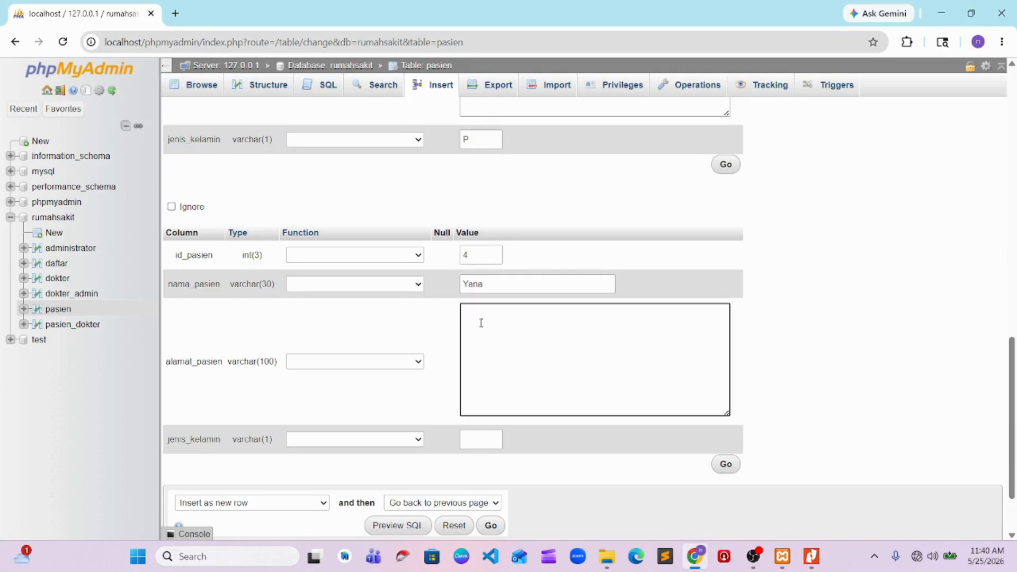
type("Aceh")
scroll(480, 334, "down", 2)
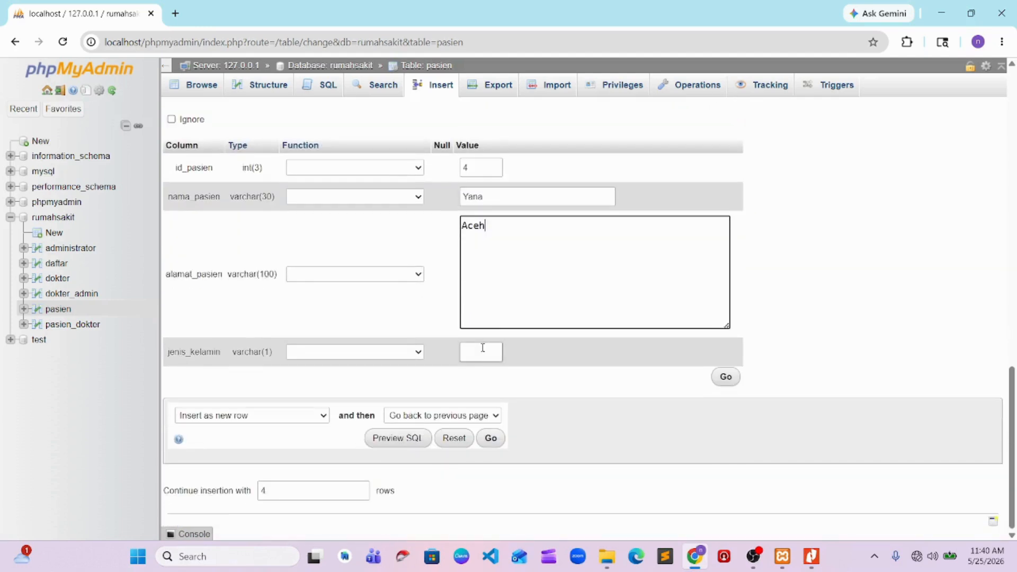
left_click(483, 348)
type("P")
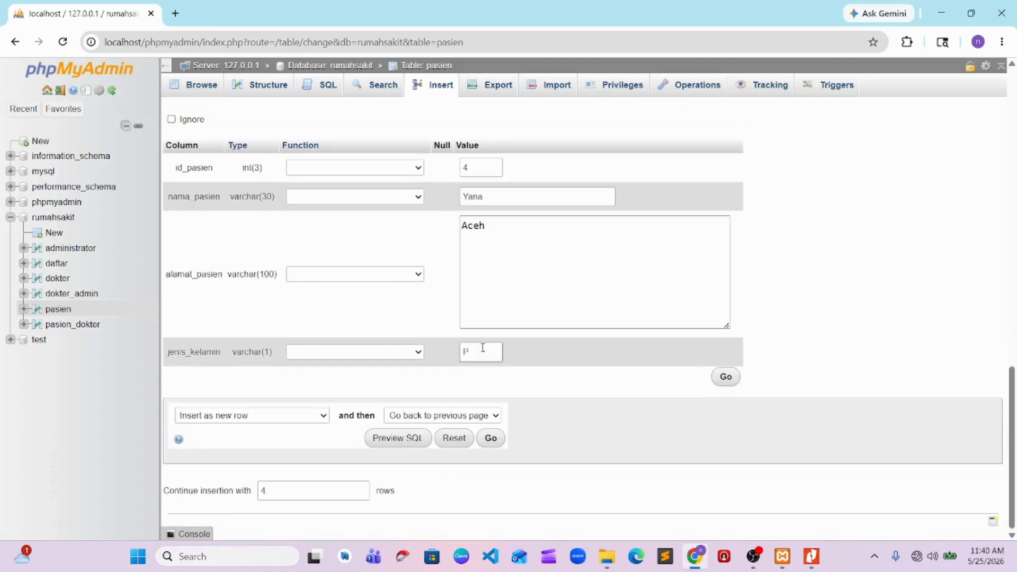
left_click(753, 556)
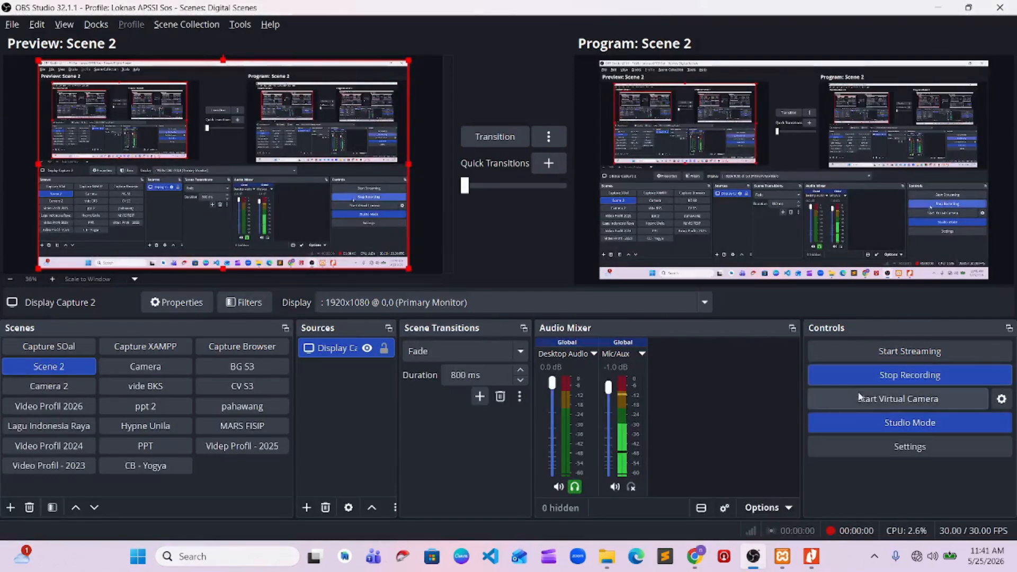
key("alt+Tab")
Insert the four filled-in rows into the pasien table and browse its contents
left_click(725, 378)
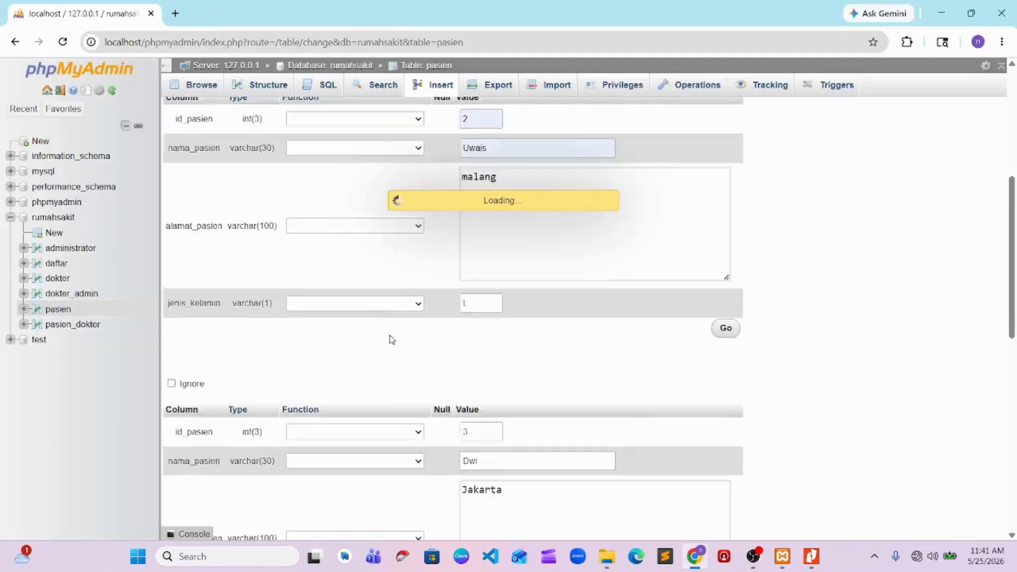
left_click(207, 86)
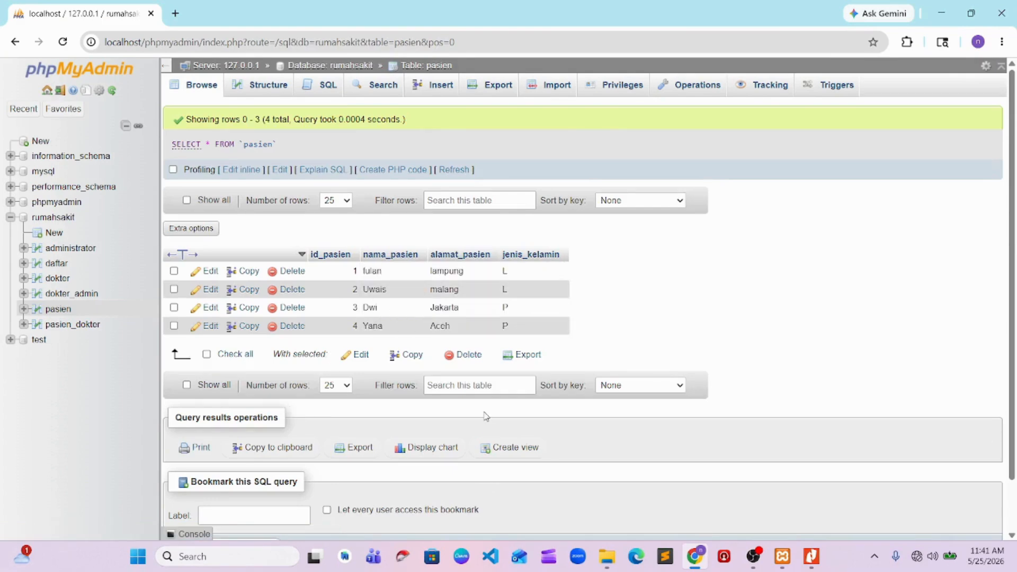
left_click(186, 95)
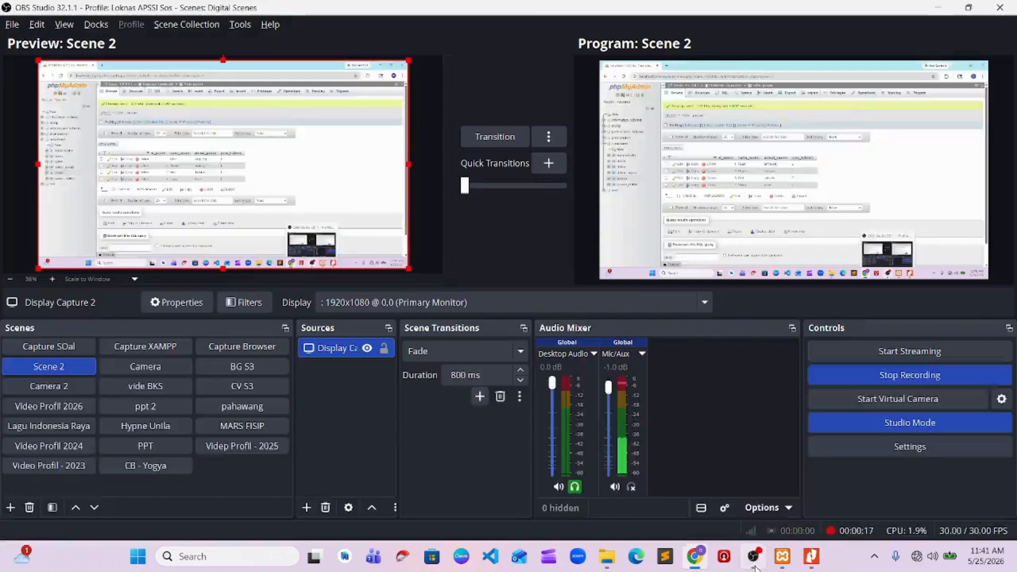
left_click(937, 7)
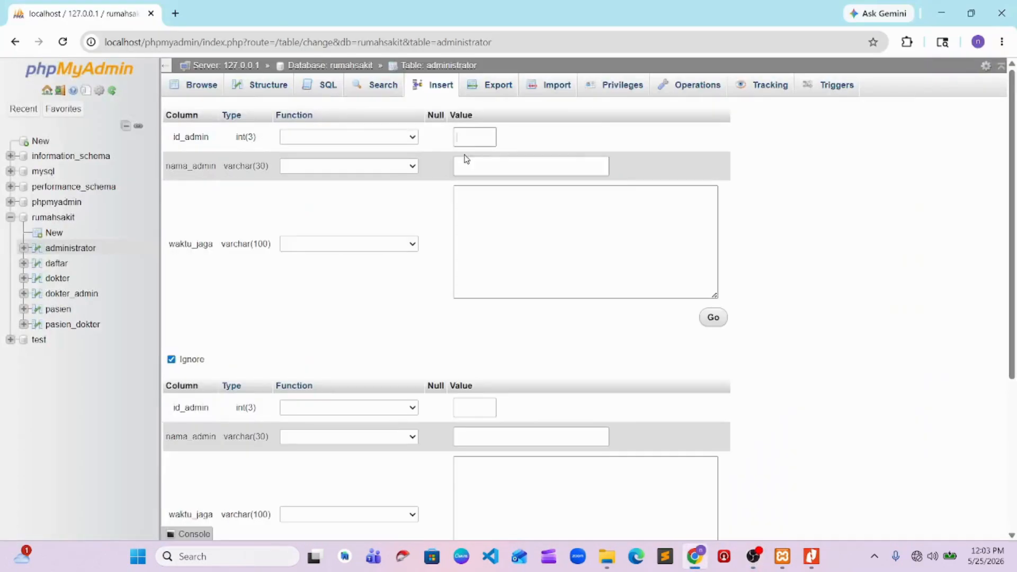
Enter id_admin 100 and the administrator's name in the first administrator row
left_click(474, 139)
type("100")
left_click(479, 164)
type("puput")
left_click(489, 189)
left_click(489, 230)
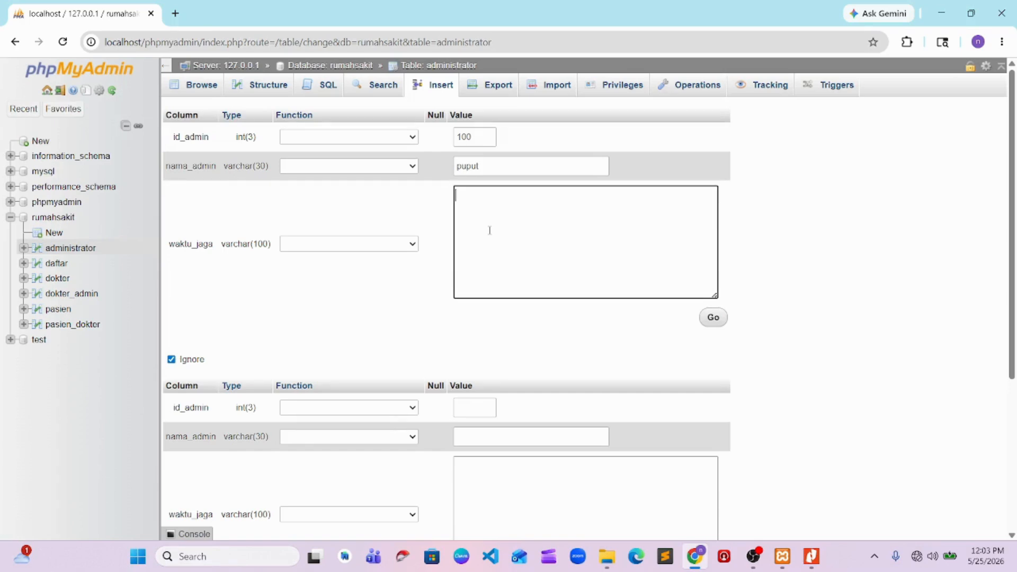
type("2026-05")
key("BackSpace")
key("BackSpace")
key("BackSpace")
key("BackSpace")
key("BackSpace")
key("BackSpace")
key("BackSpace")
type("20")
key("BackSpace")
key("BackSpace")
Set waktu_jaga to "pukul 07.00 wib" in the first administrator row
type("pukul 07.00 wib")
Enter id_admin 200 and the administrator's name in the second administrator row
scroll(489, 230, "down", 5)
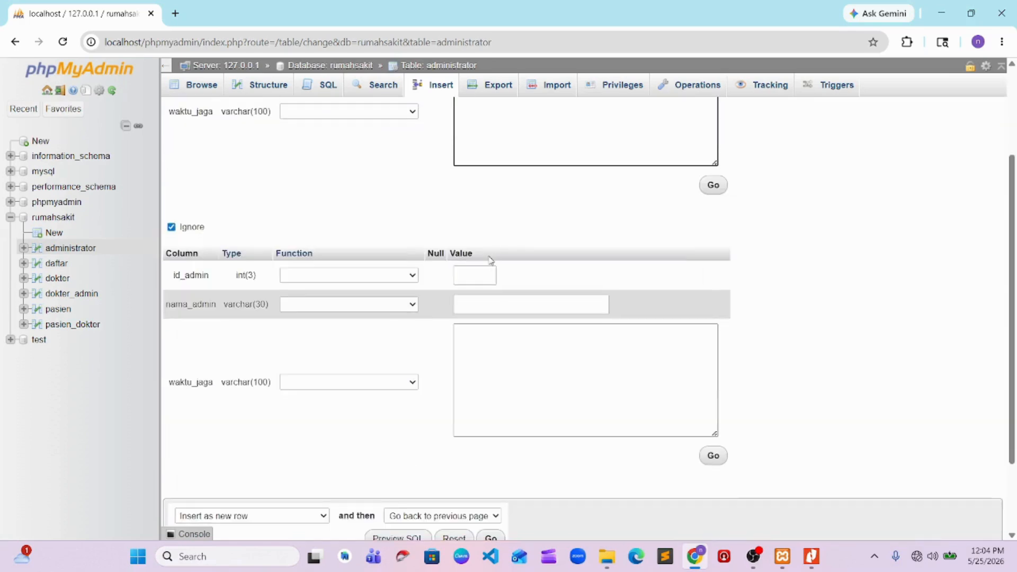
scroll(489, 257, "up", 5)
scroll(487, 256, "down", 4)
scroll(484, 262, "up", 4)
type("200")
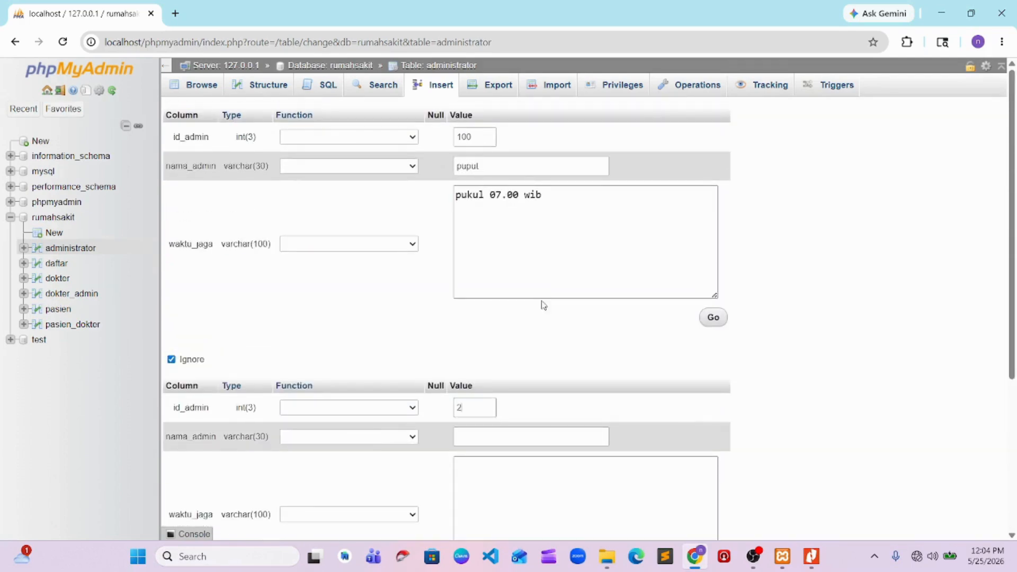
left_click(470, 436)
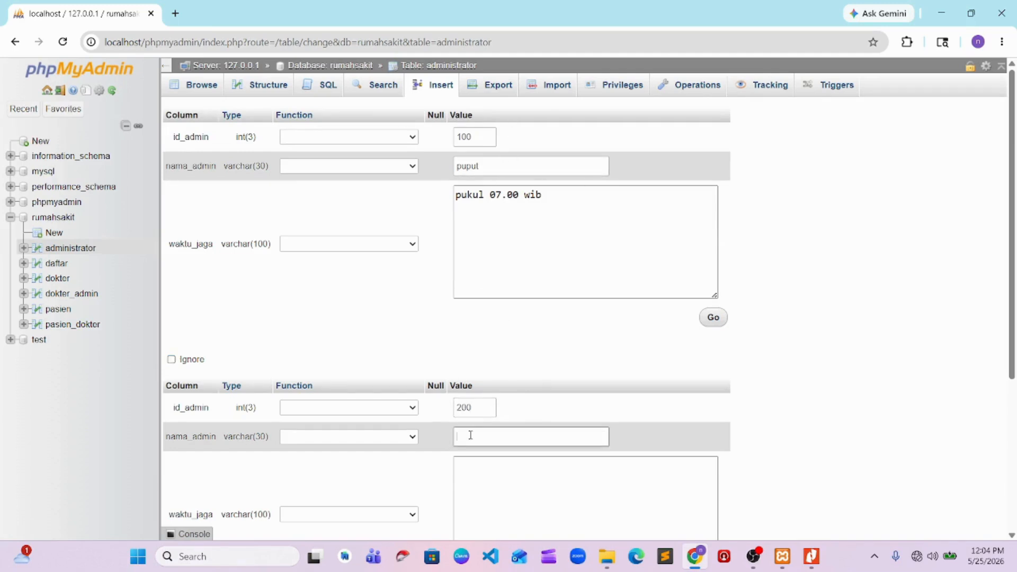
type("ipeh")
Copy the first row's waktu_jaga text into the second administrator row and change it to "pukul 17.00 wib"
left_click(508, 212)
key("ctrl+a")
key("ctrl+c")
scroll(520, 315, "down", 4)
left_click(506, 320)
key("ctrl+v")
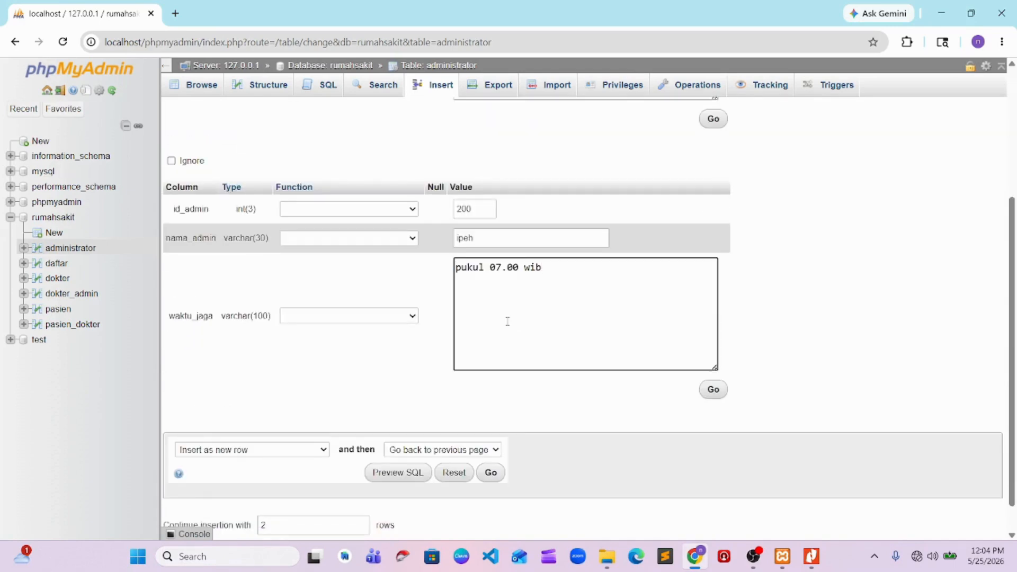
left_click_drag(504, 268, 489, 266)
type("17")
Insert the two filled-in rows into the administrator table and browse its contents
left_click(712, 390)
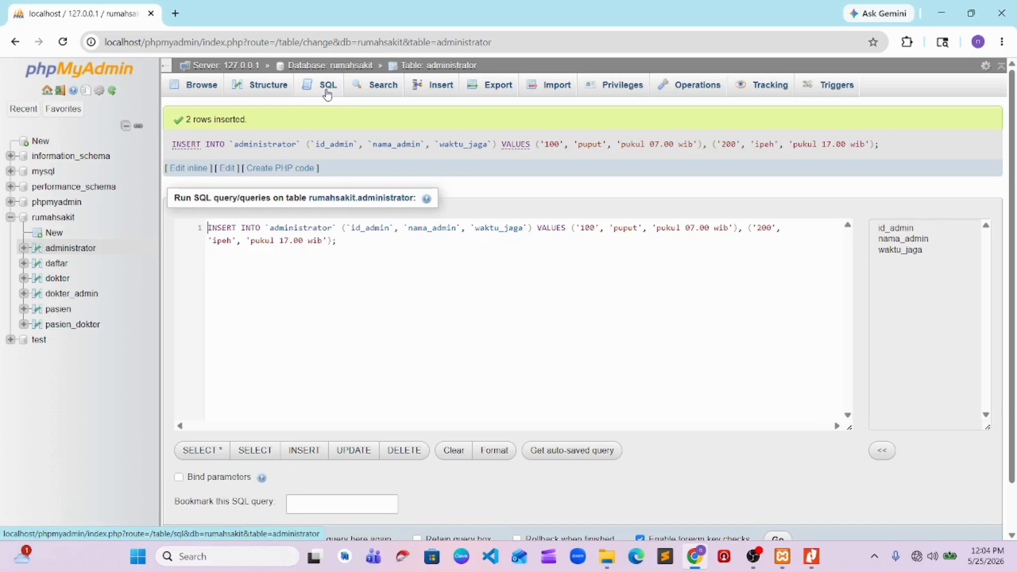
left_click(203, 89)
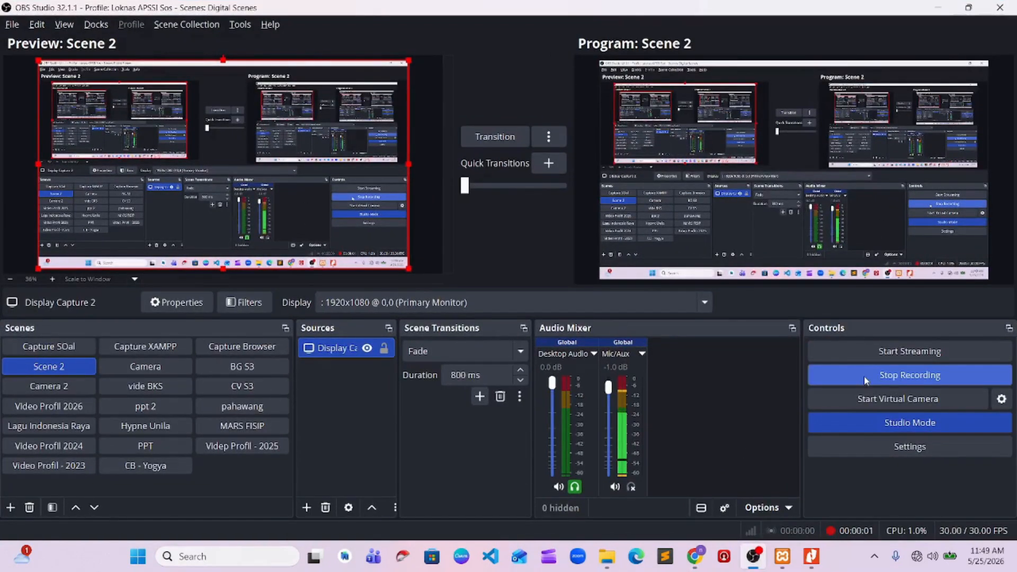
key("alt+Tab")
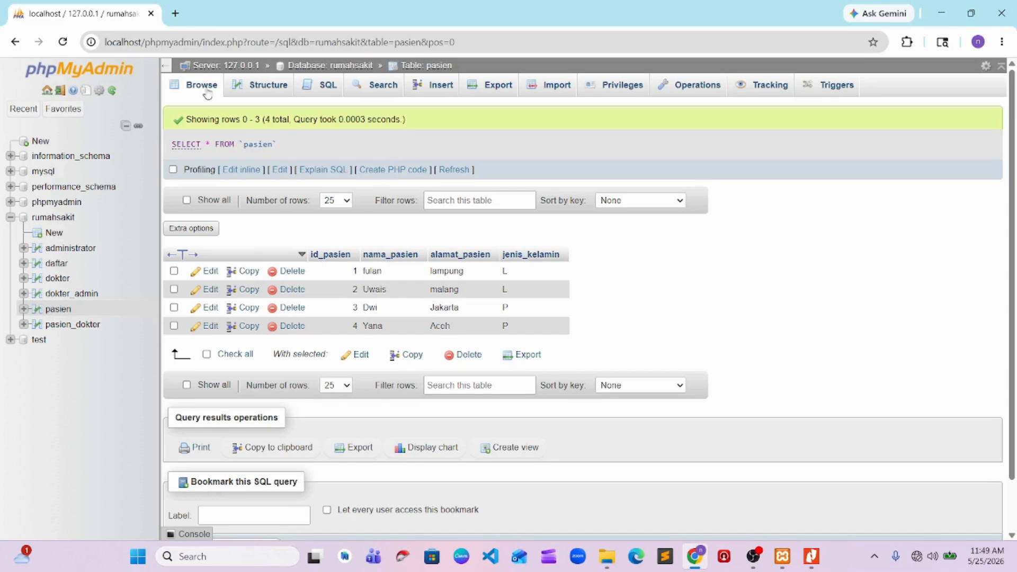
Run the SQL query SELECT * FROM `pasien` WHERE 1 on the pasien table and view its rows
left_click(333, 89)
left_click(53, 309)
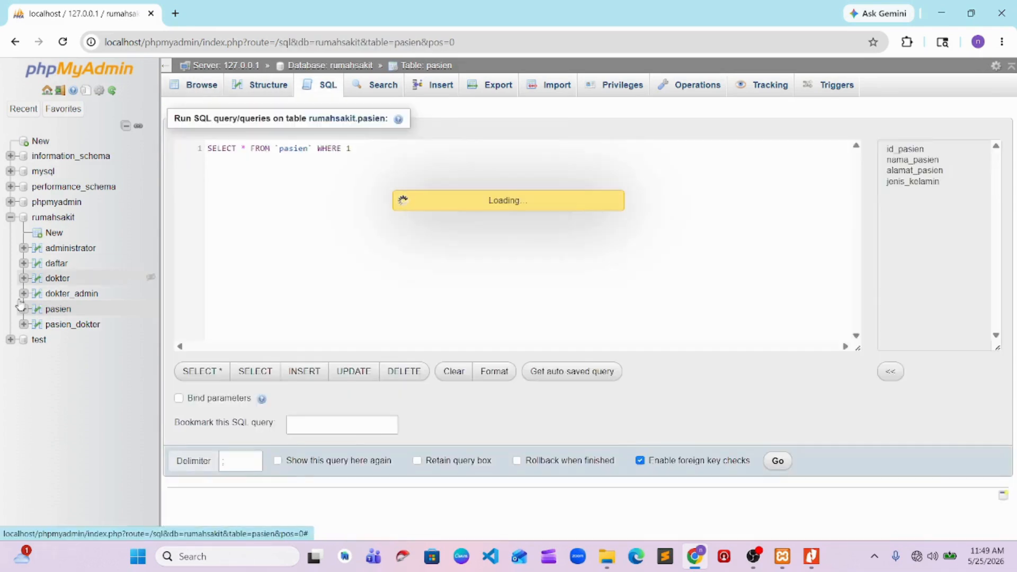
left_click(329, 89)
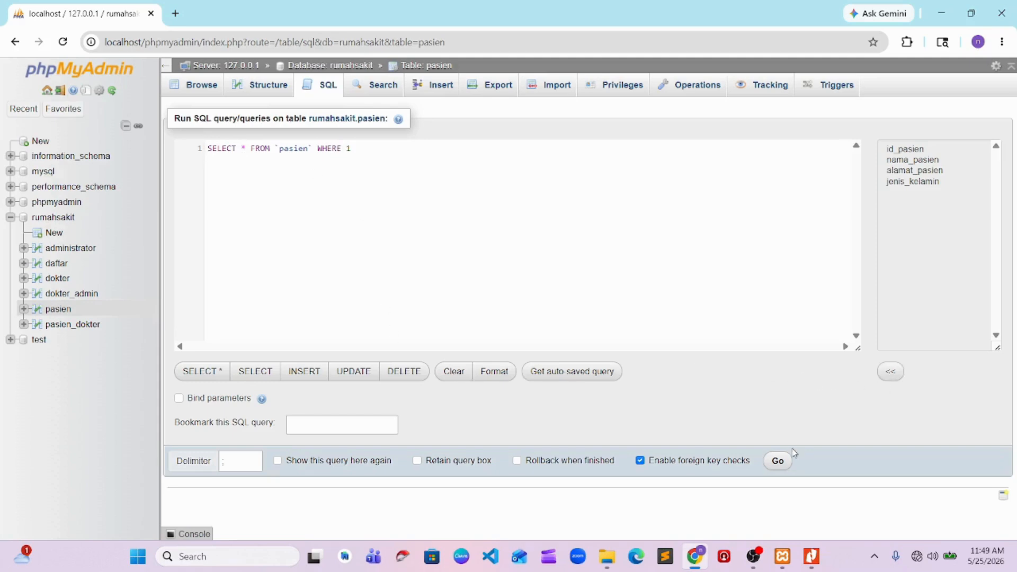
left_click(777, 460)
scroll(254, 268, "down", 2)
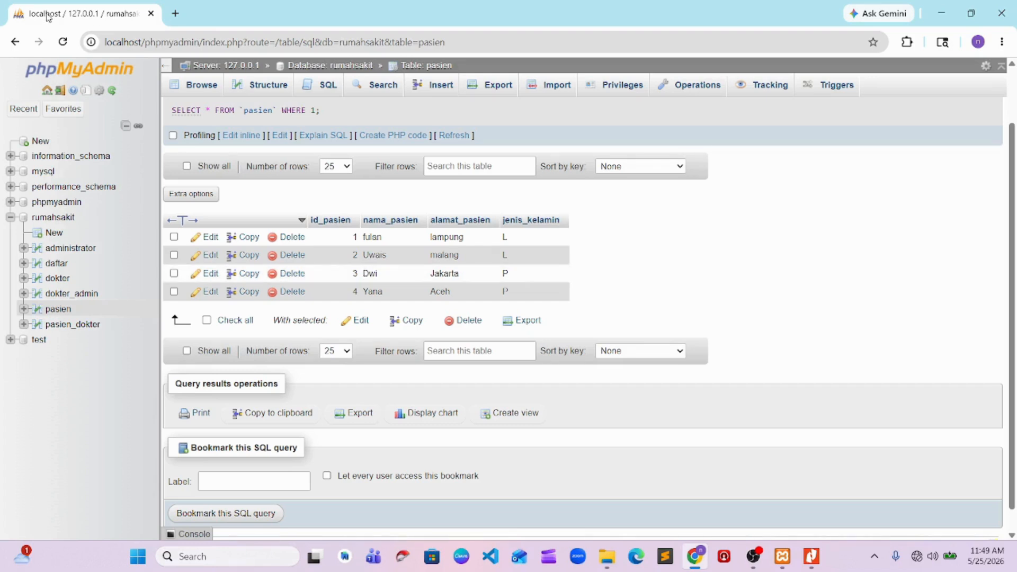
Run the SQL query SELECT nama_pasien, jenis_kelamin from pasien; on the pasien table
left_click(324, 84)
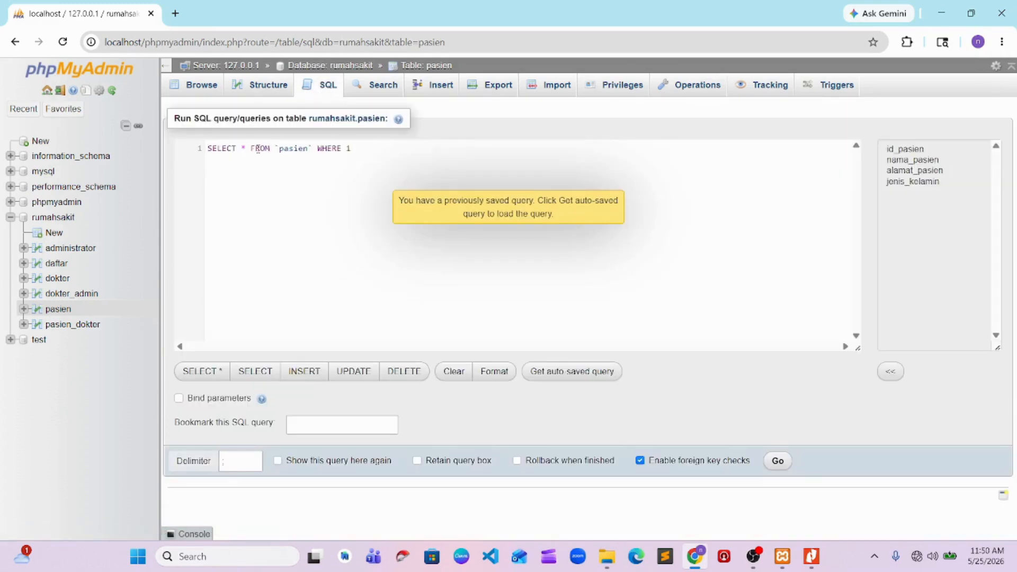
left_click_drag(242, 148, 441, 149)
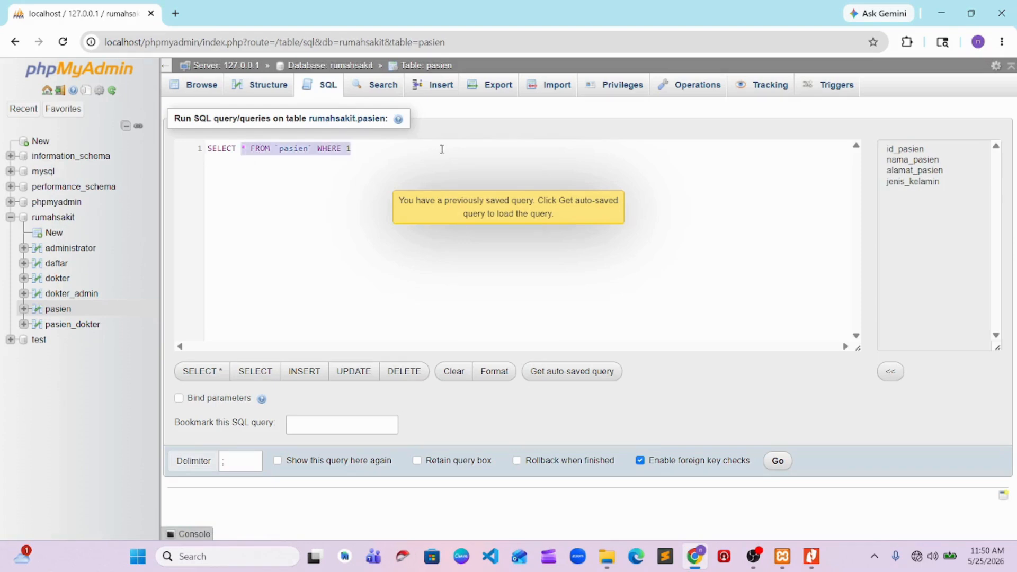
type("nama")
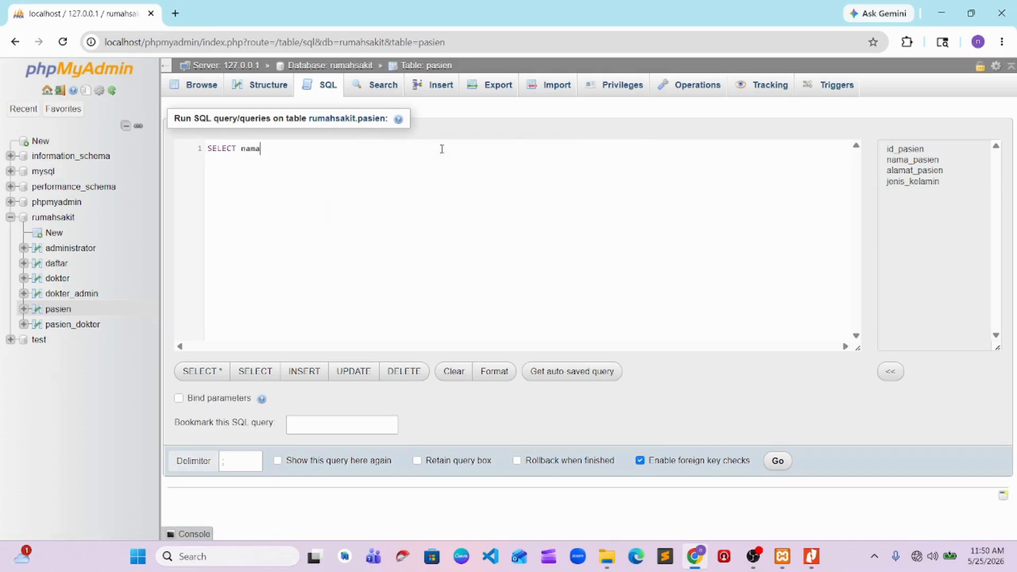
type("_pasien, jenis")
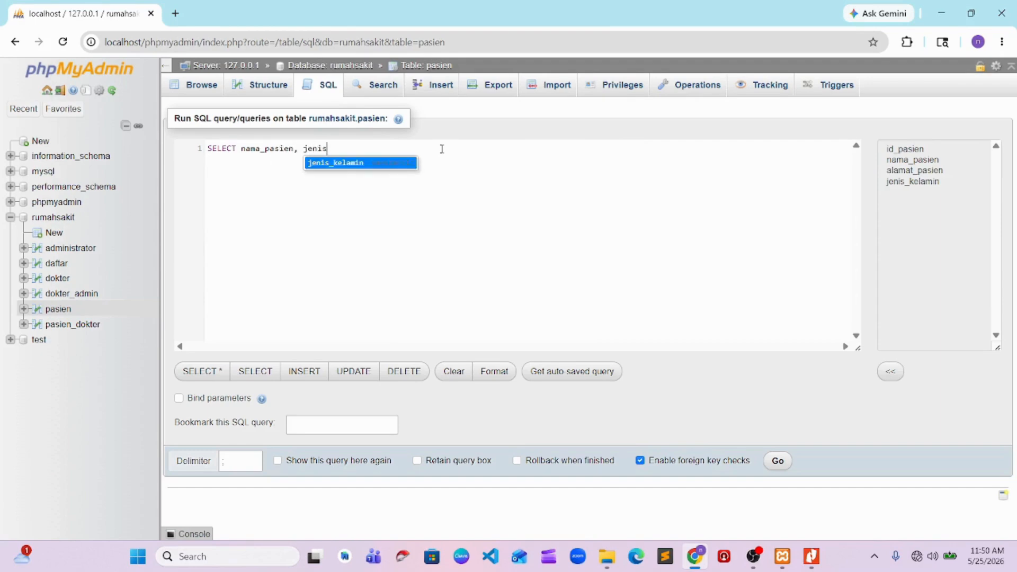
type("_kelaminfor")
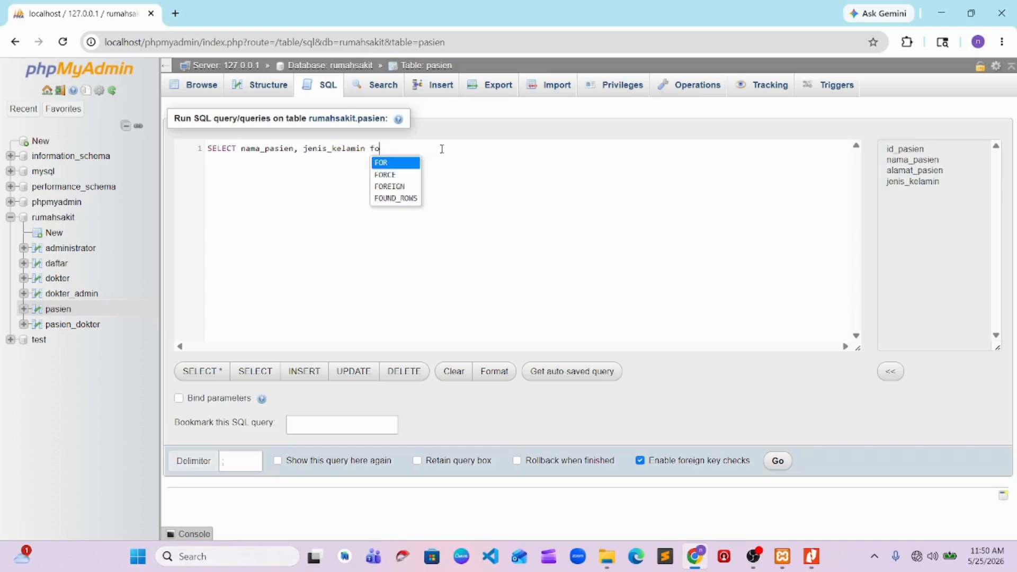
key("BackSpace")
key("BackSpace")
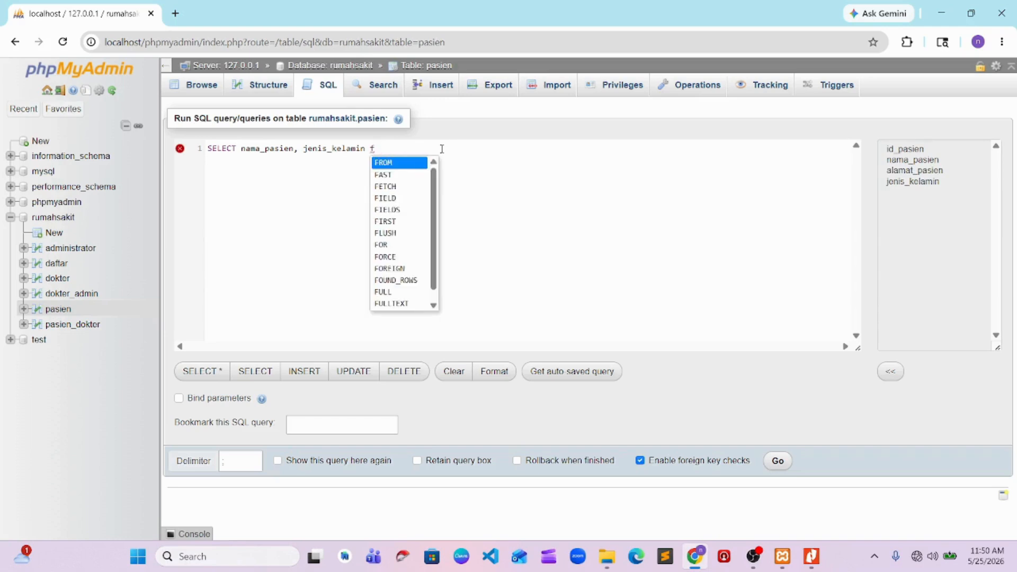
type("rom pasien")
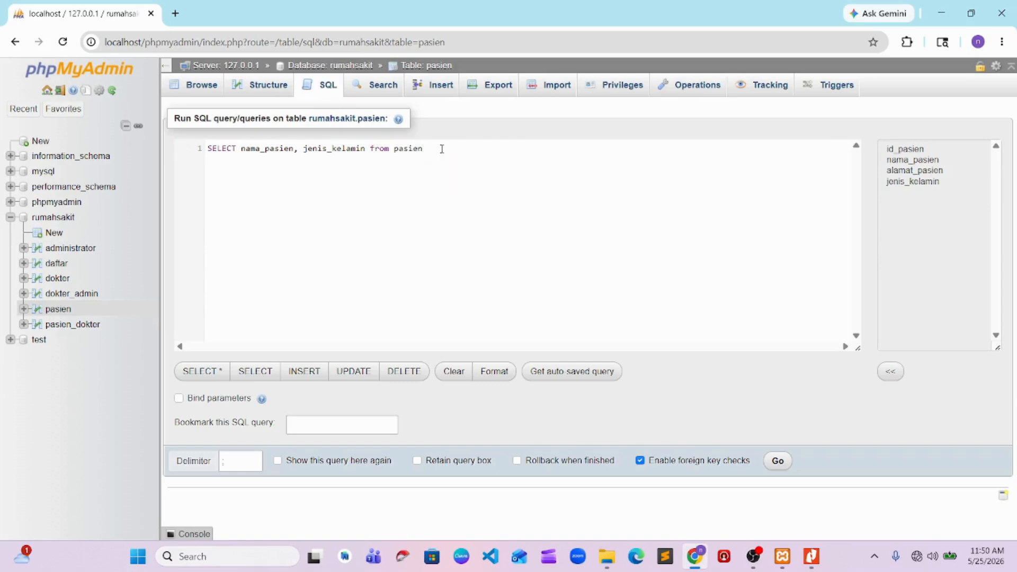
type(";")
left_click(763, 459)
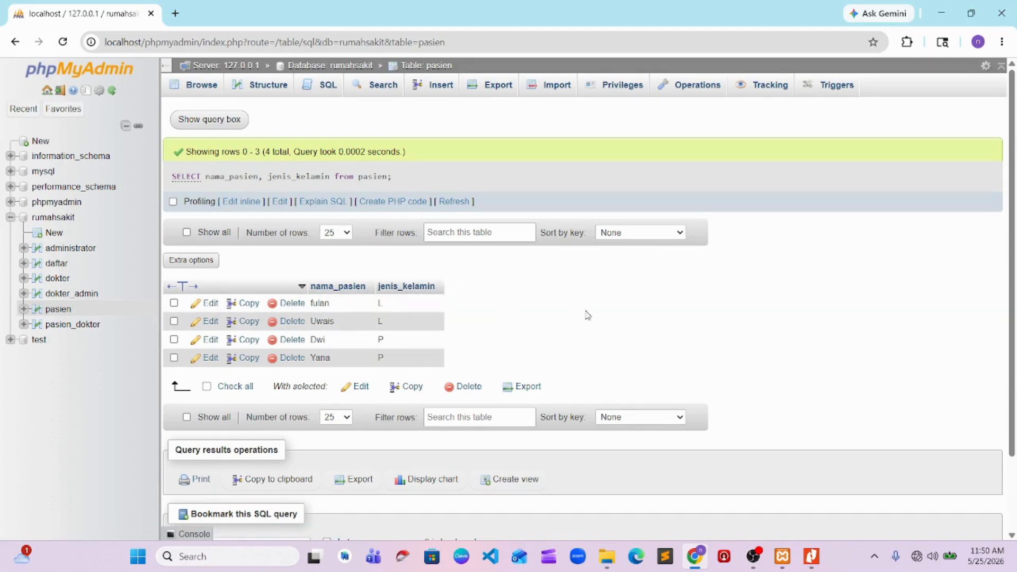
left_click(753, 556)
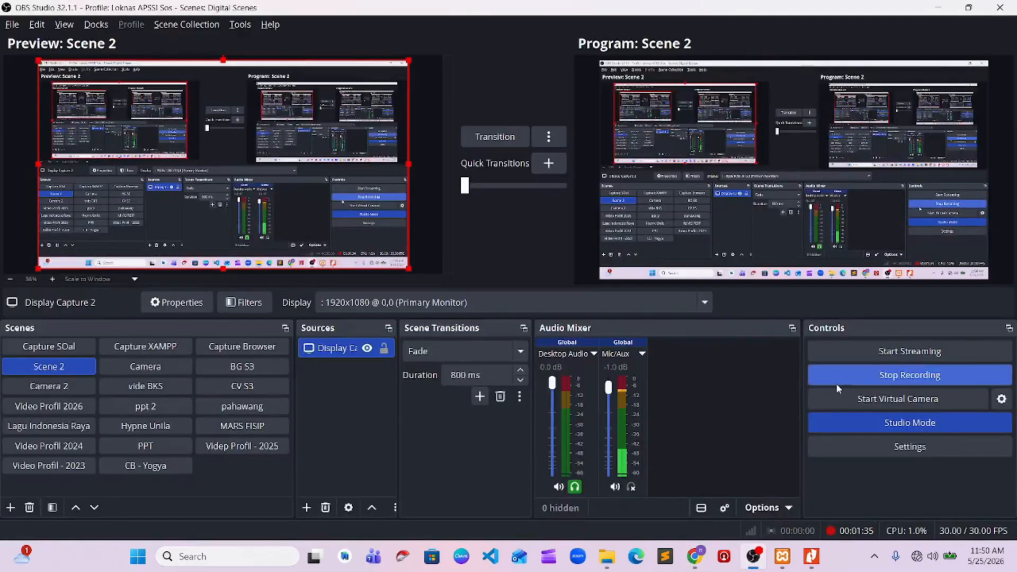
key("alt+Tab")
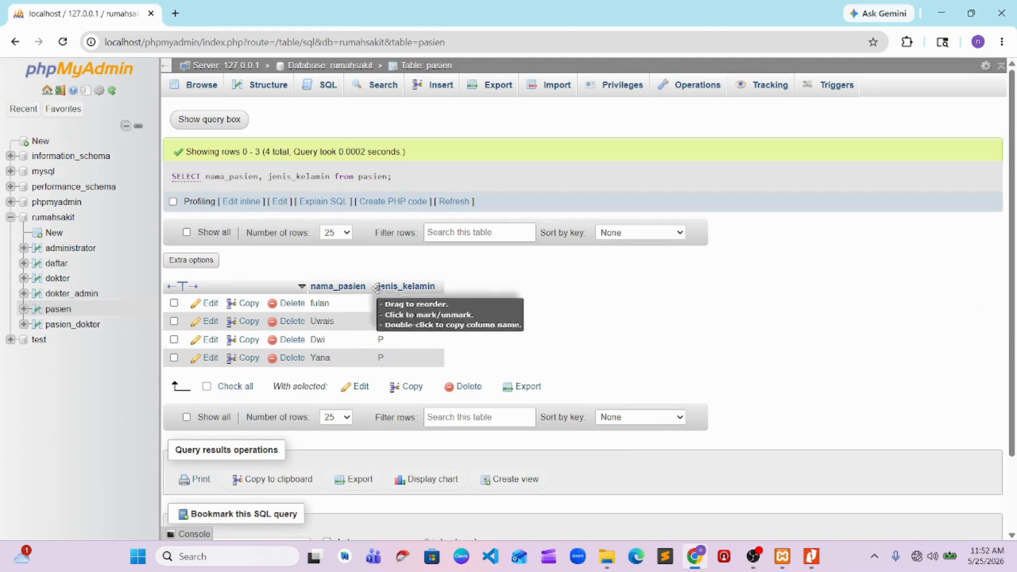
Reopen the pasien table and replace its default SQL query with SELECT nama_pasien, jenis_kelamin from pasien
left_click(58, 309)
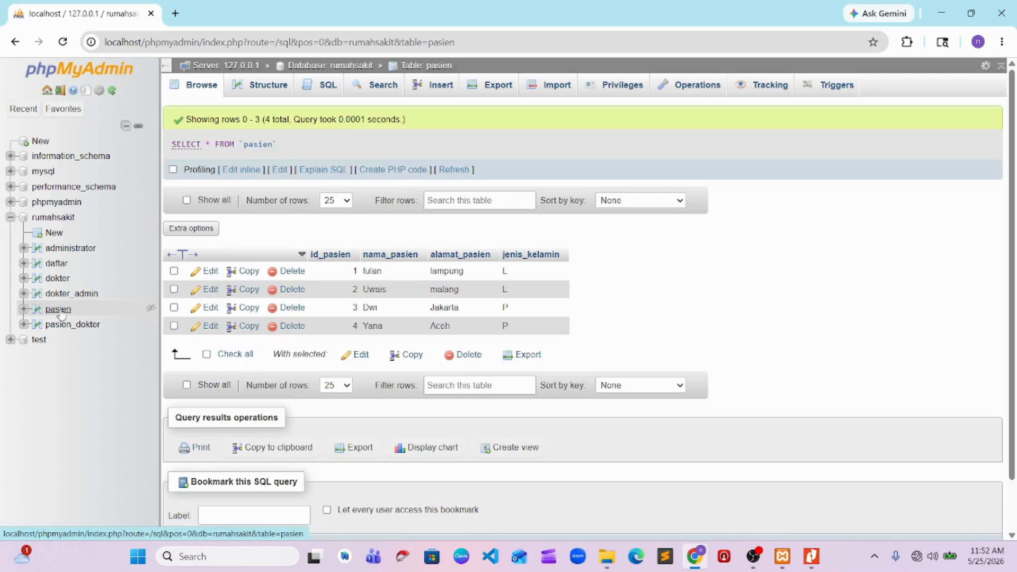
left_click(322, 89)
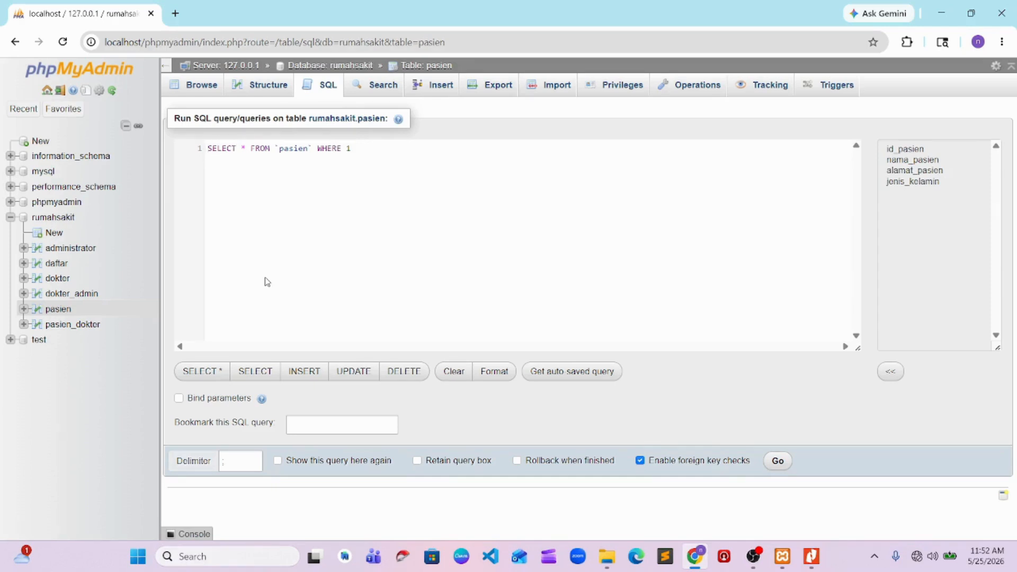
key("Right")
key("Right")
key("shift+Right")
key("shift+Right")
key("shift+Right")
key("shift+Right")
key("shift+Right")
key("shift+Right")
key("shift+Right")
key("shift+Right")
key("shift+Right")
key("shift+Right")
key("shift+Right")
key("shift+Right")
key("shift+Right")
key("shift+Right")
key("shift+Right")
key("shift+Right")
key("shift+Right")
key("shift+Right")
key("shift+Right")
key("shift+Right")
type("_pasi")
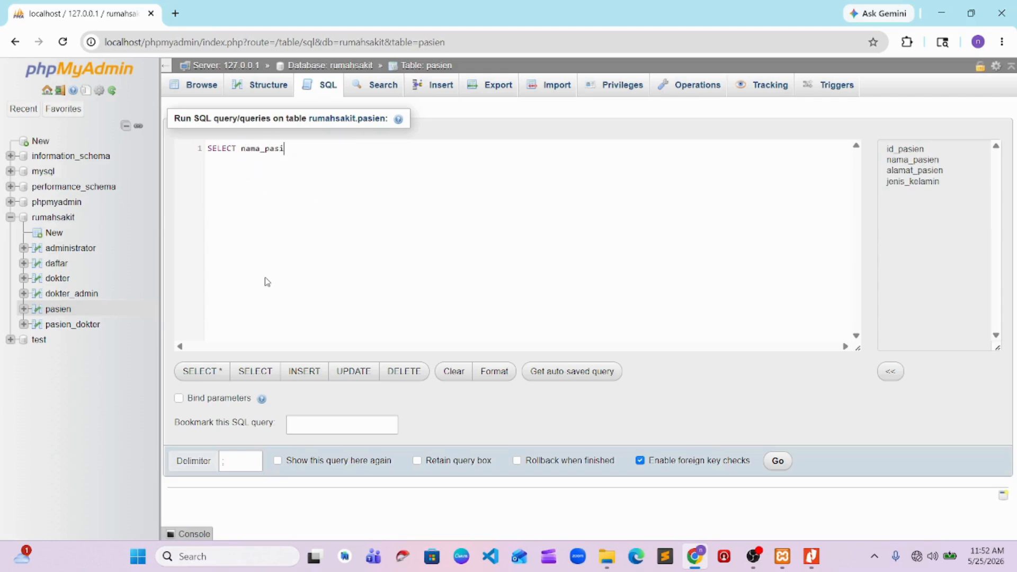
type("en, jenis_kelamin from")
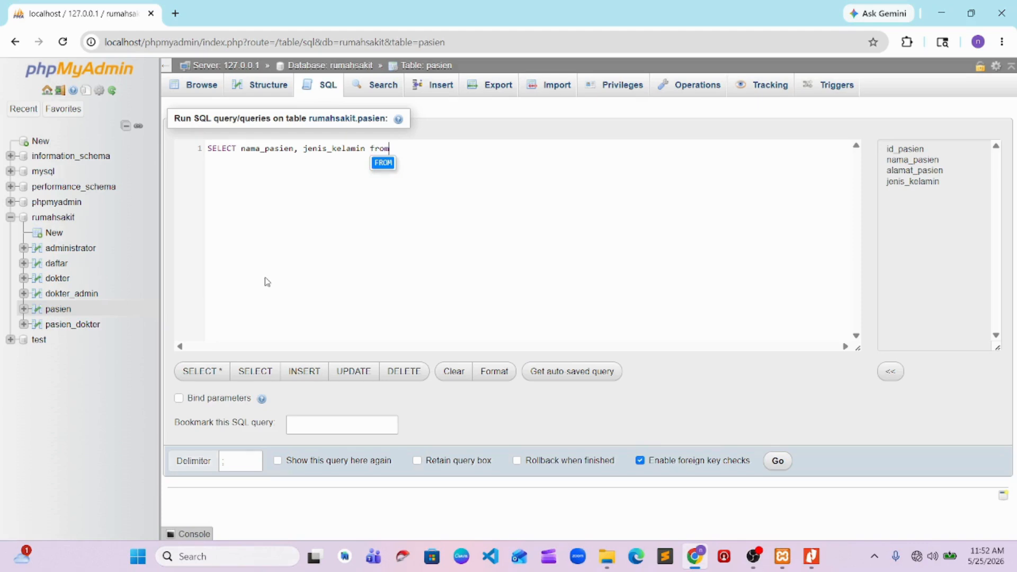
type(" pas")
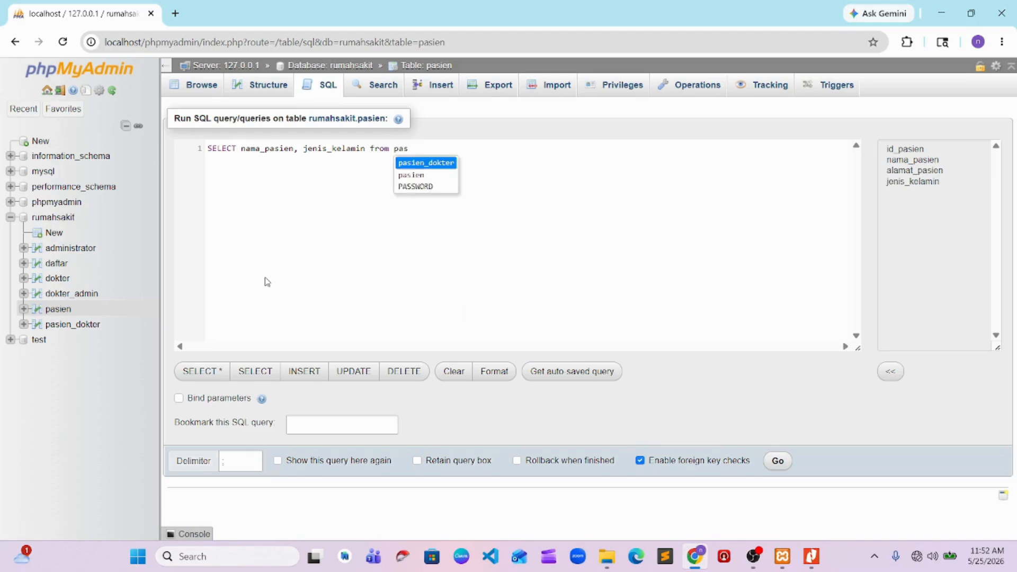
key("Down")
key("Return")
Append jenis_kelamin='L'; to the end of the pasien query and try to run it
type("jenis_kelamin")
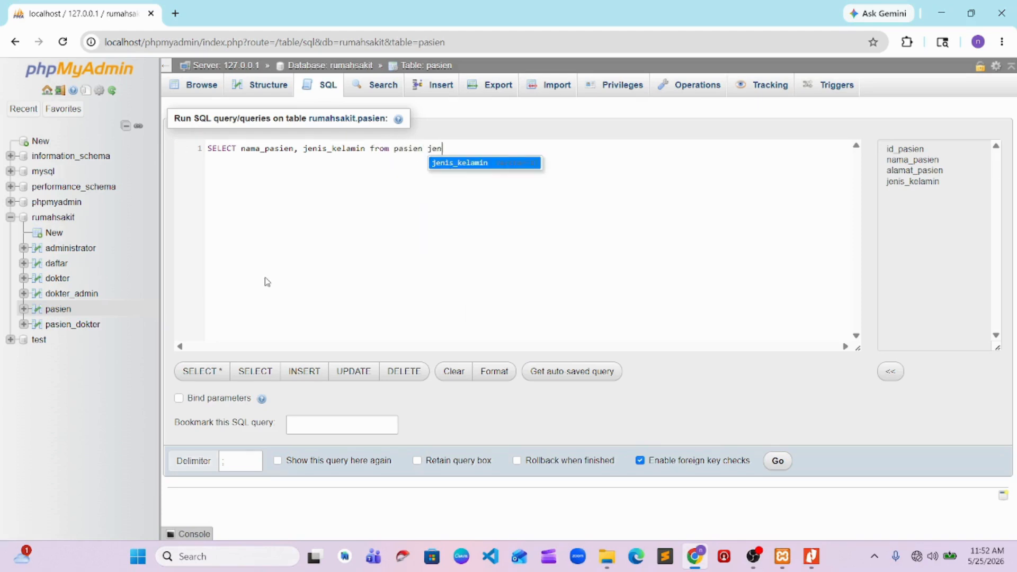
key("Return")
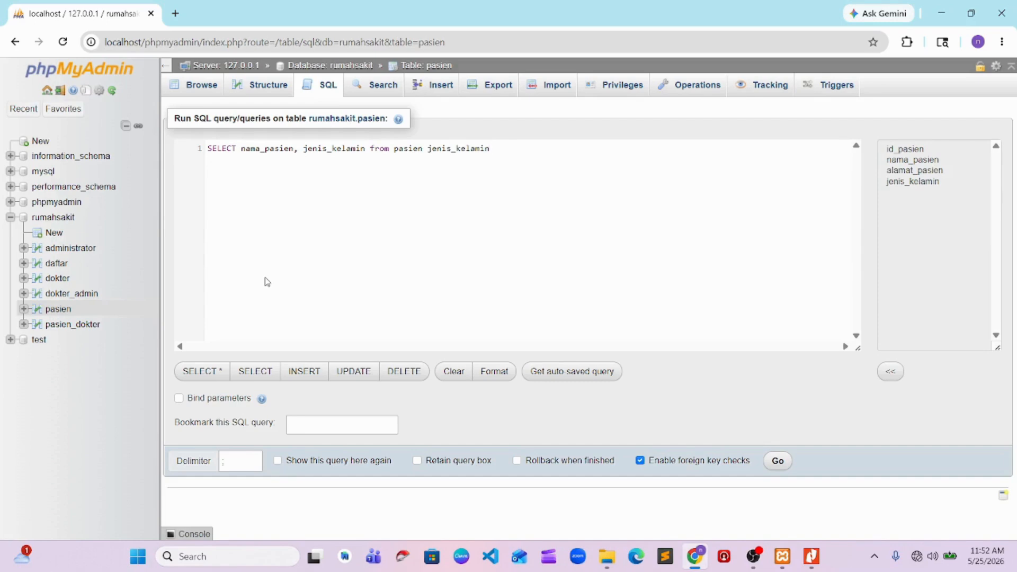
type("='L';")
left_click(778, 459)
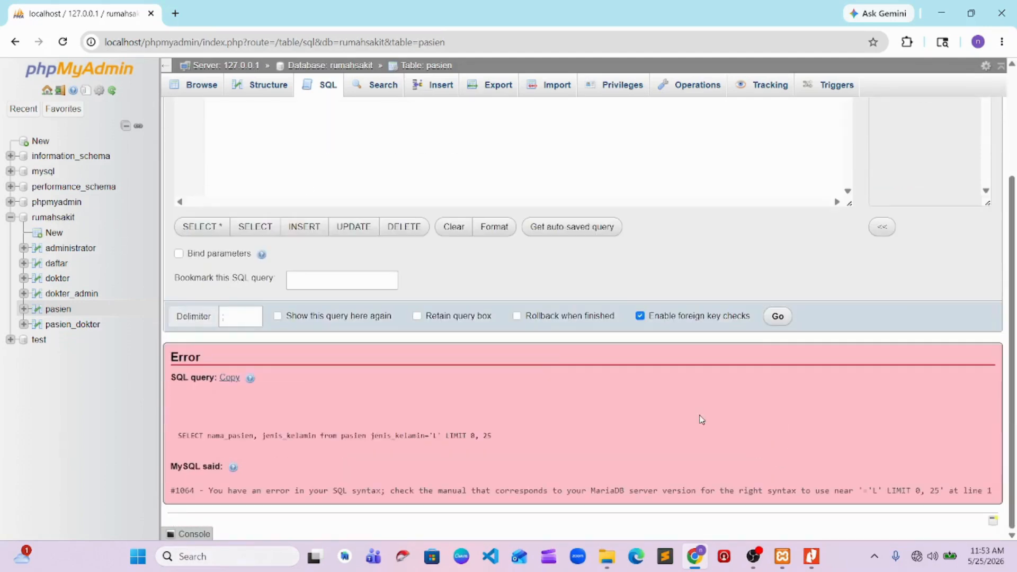
Try the pasien query with the jenis_kelamin value changed to lowercase 'l'
scroll(555, 350, "up", 3)
left_click(503, 150)
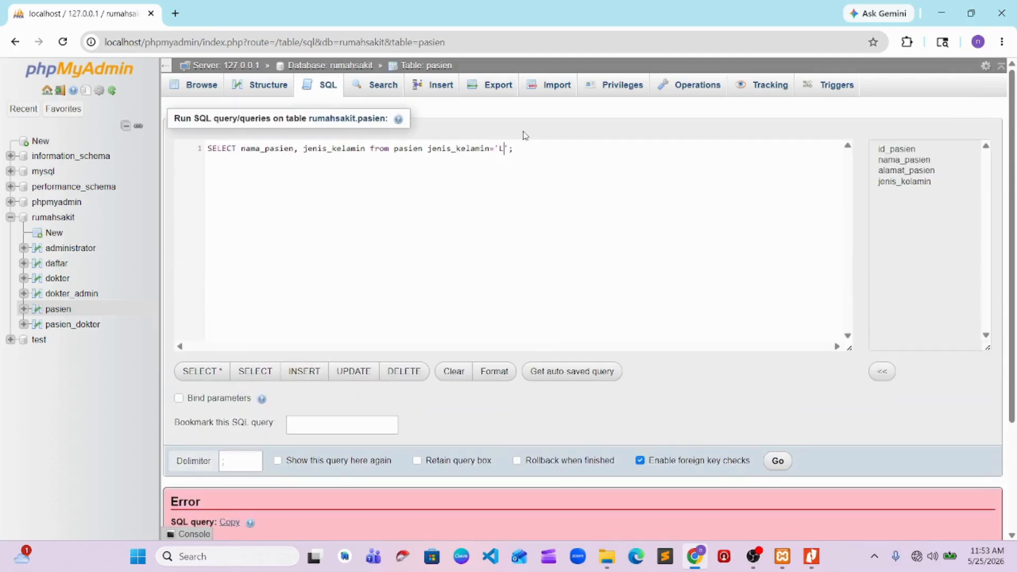
key("BackSpace")
type("l")
left_click(777, 460)
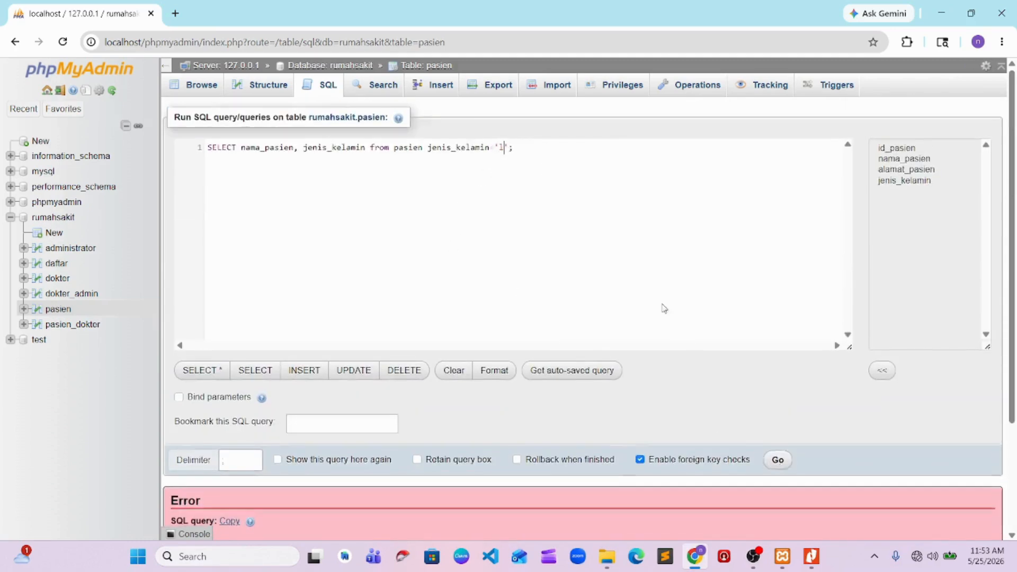
scroll(584, 306, "up", 3)
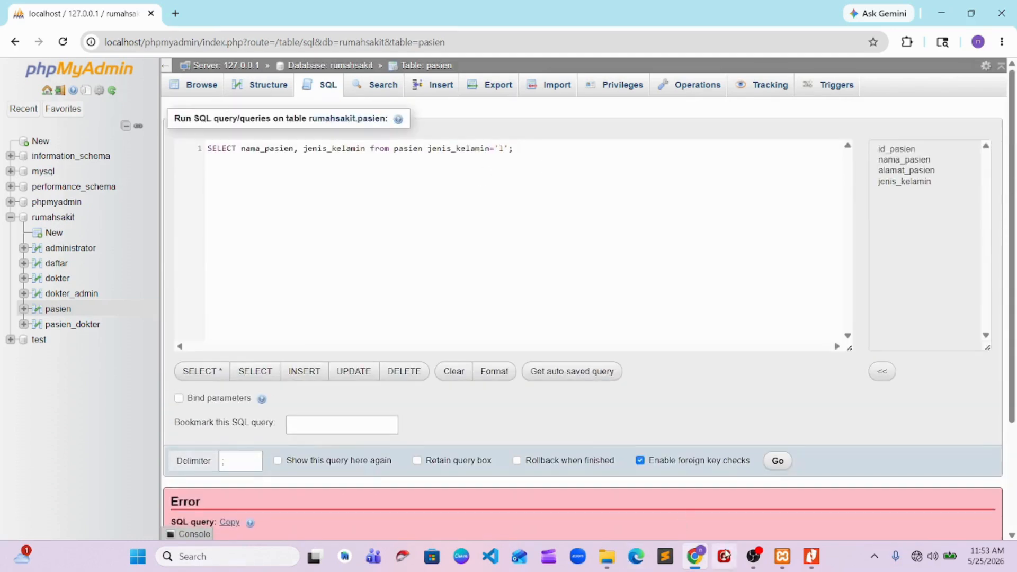
left_click(750, 561)
left_click(858, 375)
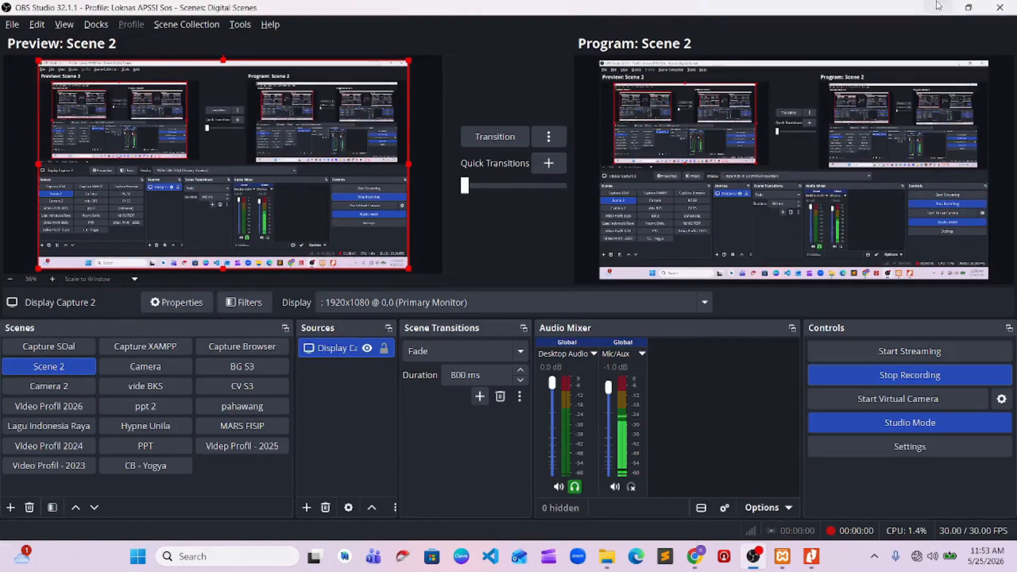
left_click(940, 6)
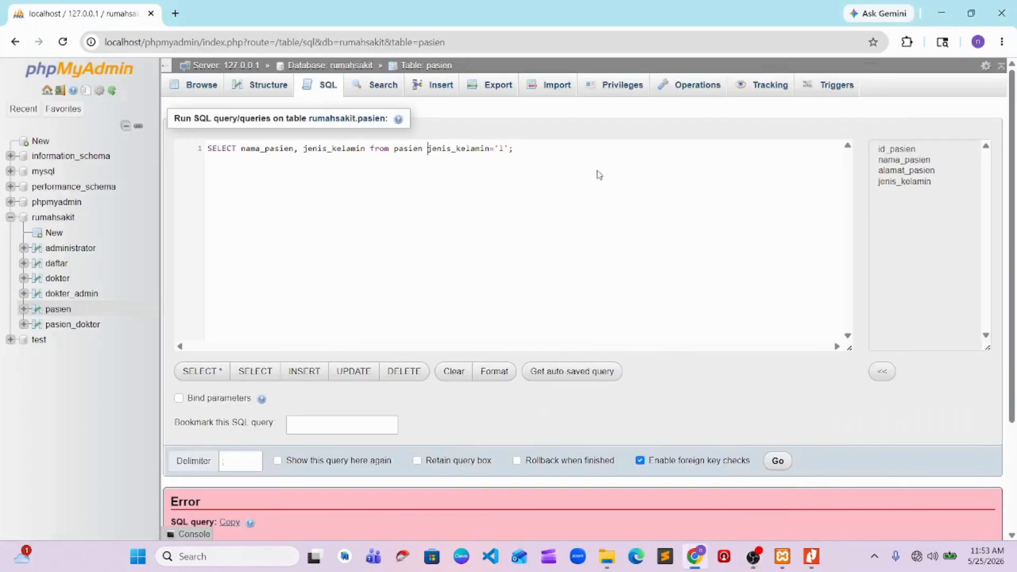
Insert WHERE before the jenis_kelamin condition, set its value to 'L', and run the corrected query
type("wh")
key("Return")
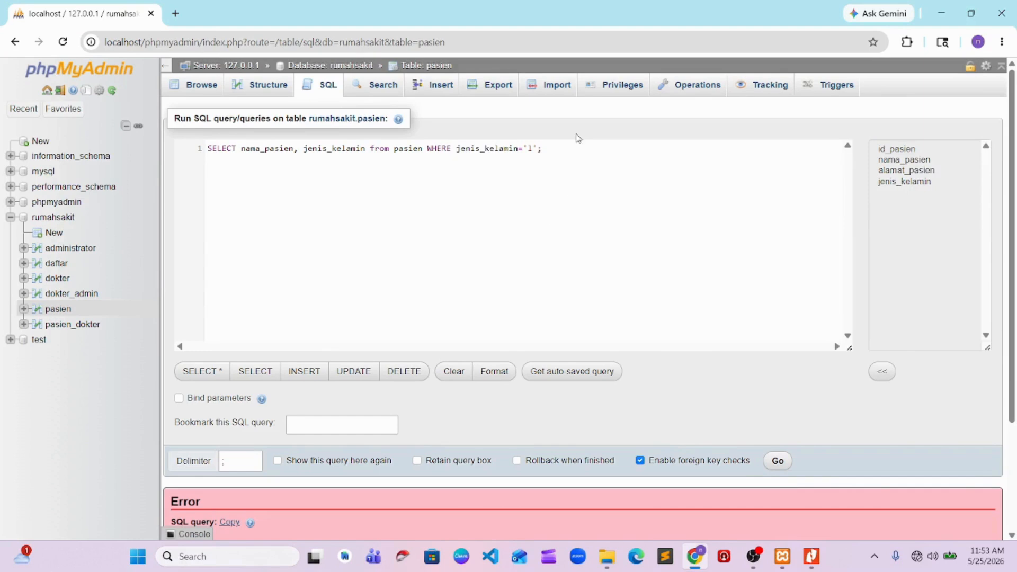
left_click(533, 149)
key("BackSpace")
type("L")
left_click(776, 460)
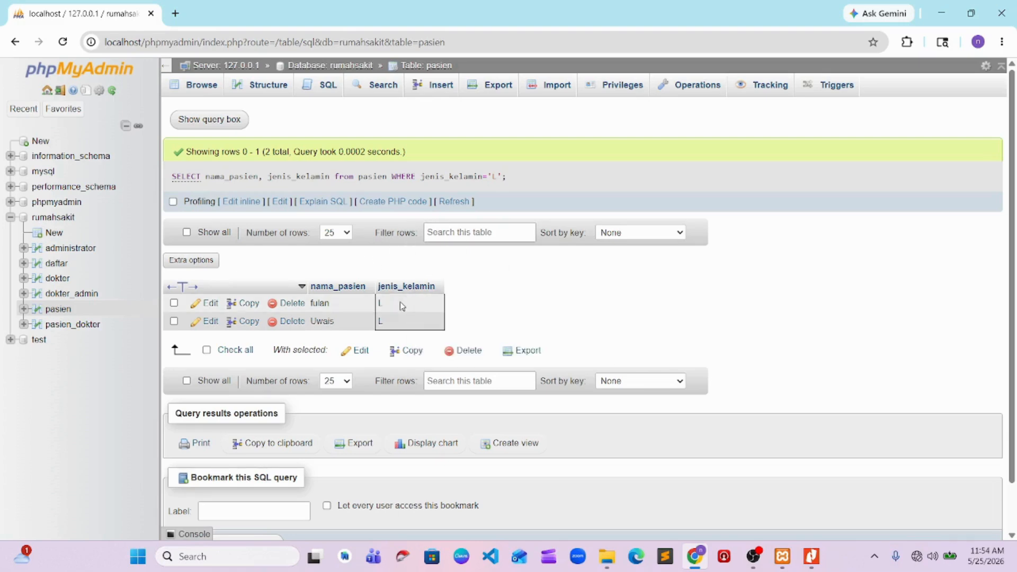
left_click(753, 556)
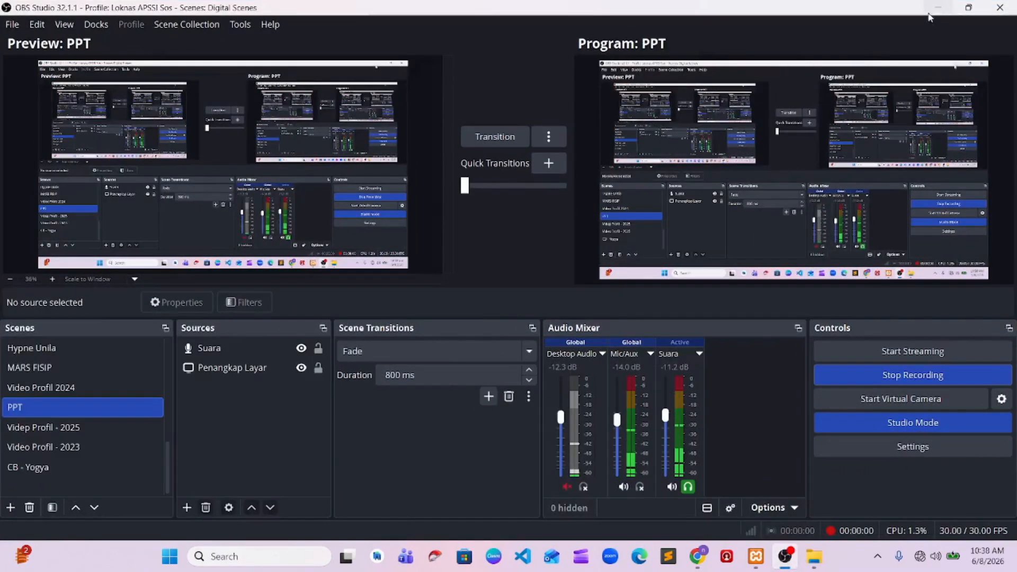
left_click(936, 9)
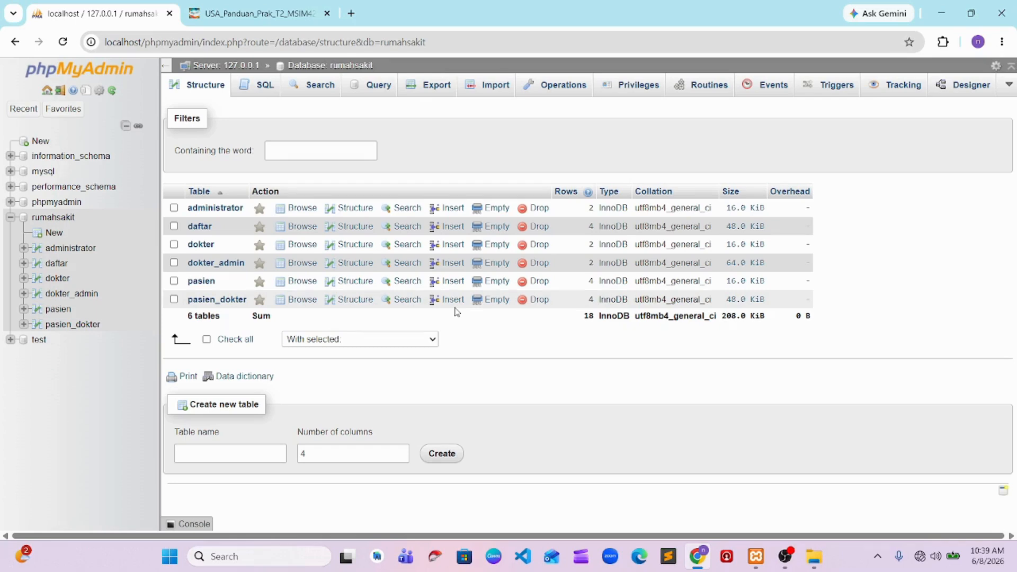
Run a pasted query on rumahsakit joining pasien, pasien_dokter and dokter, selecting nama_pasien, waktu_periksa, resep and nama_dokter
left_click(264, 85)
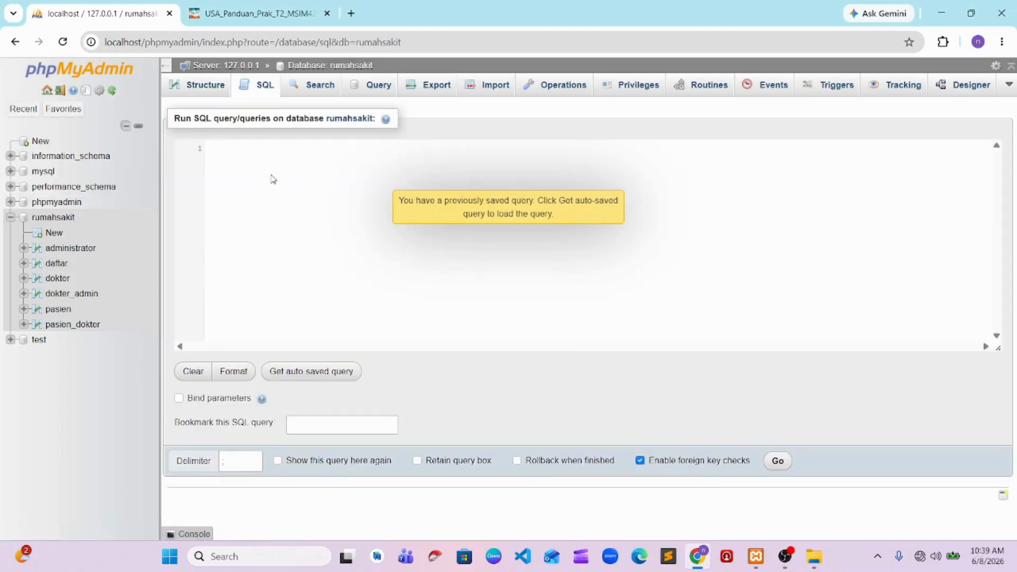
type("SELECT p.nama_pasien, pd.waktu_periksa, pd.resep, d.nama_dokter FROM pasien p JOIN pasien_dokter pd ON p.id_pasien= pd.id_pasien JOIN dokter d ON pd.id_dokter = d.id_dokter;")
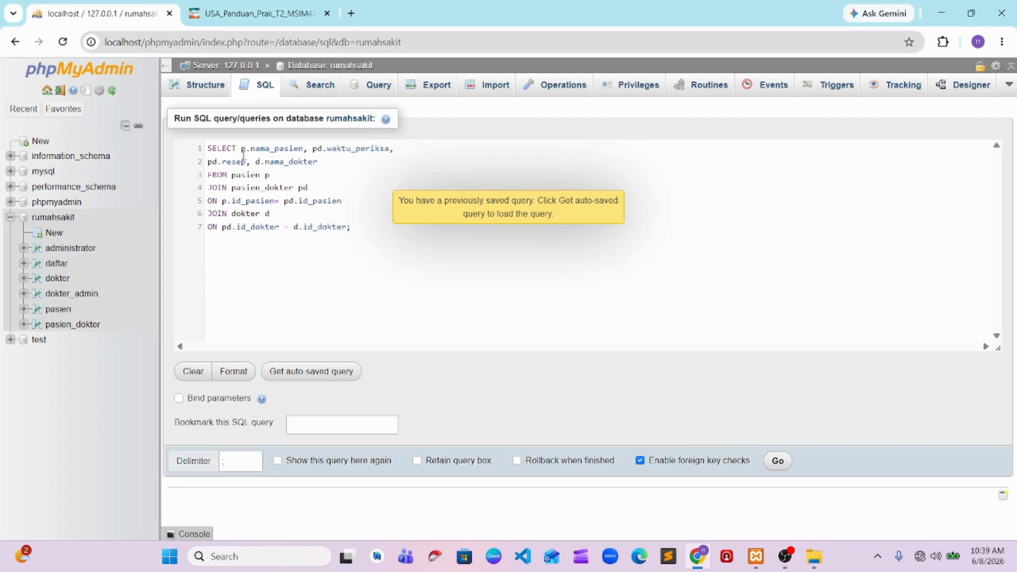
left_click_drag(208, 149, 390, 150)
left_click(347, 227)
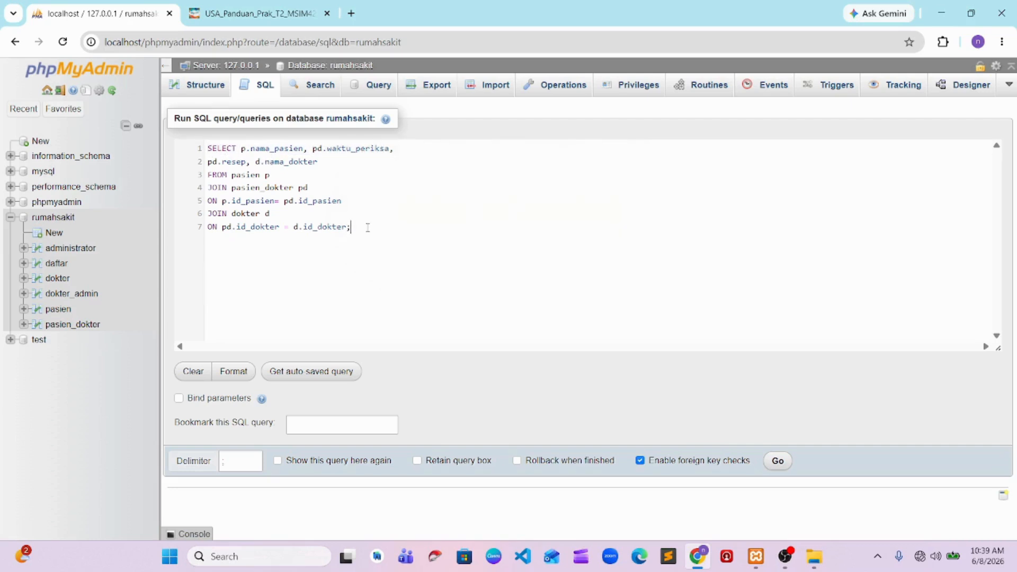
left_click(781, 465)
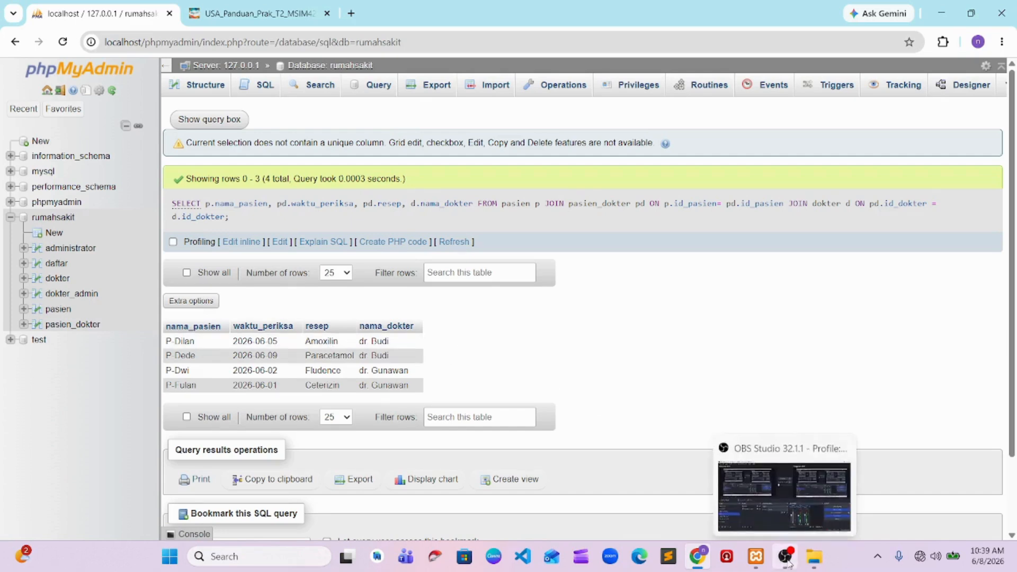
left_click(810, 457)
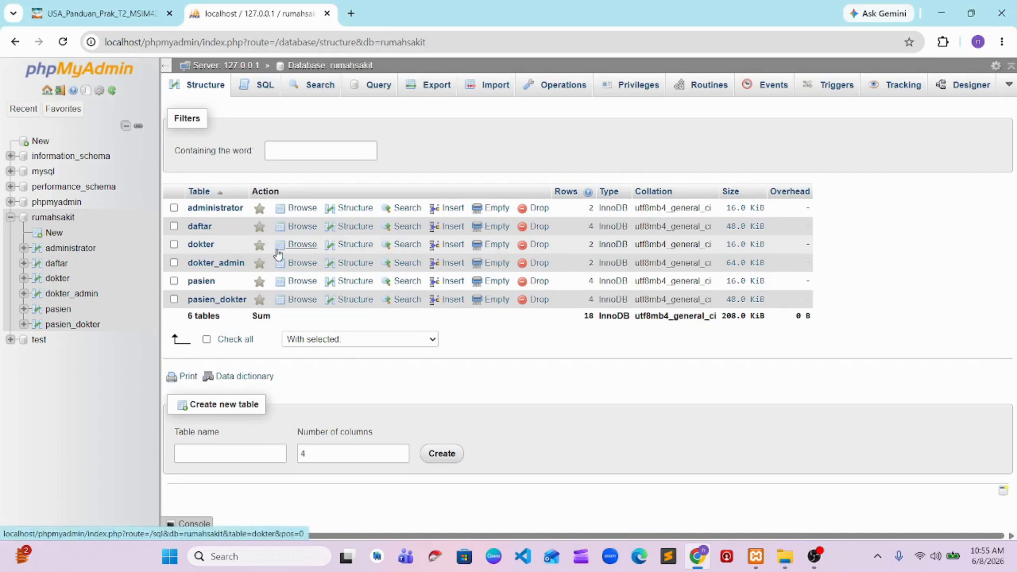
Check the dokter table's rows, then try the pasted pasien, pasien_dokter and dokter join on rumahsakit with WHERE d.id_dokter='1'
left_click(300, 244)
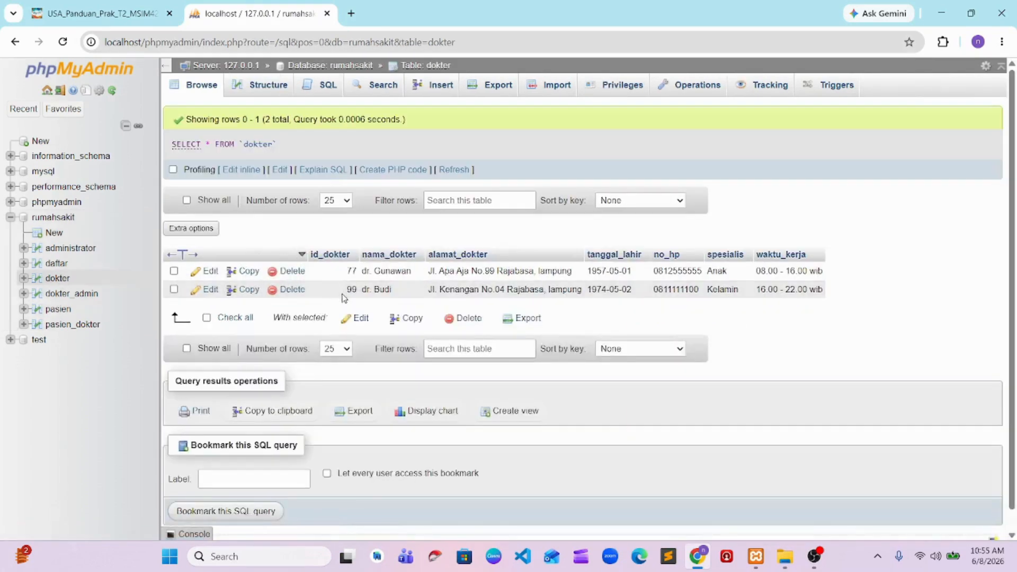
left_click(54, 219)
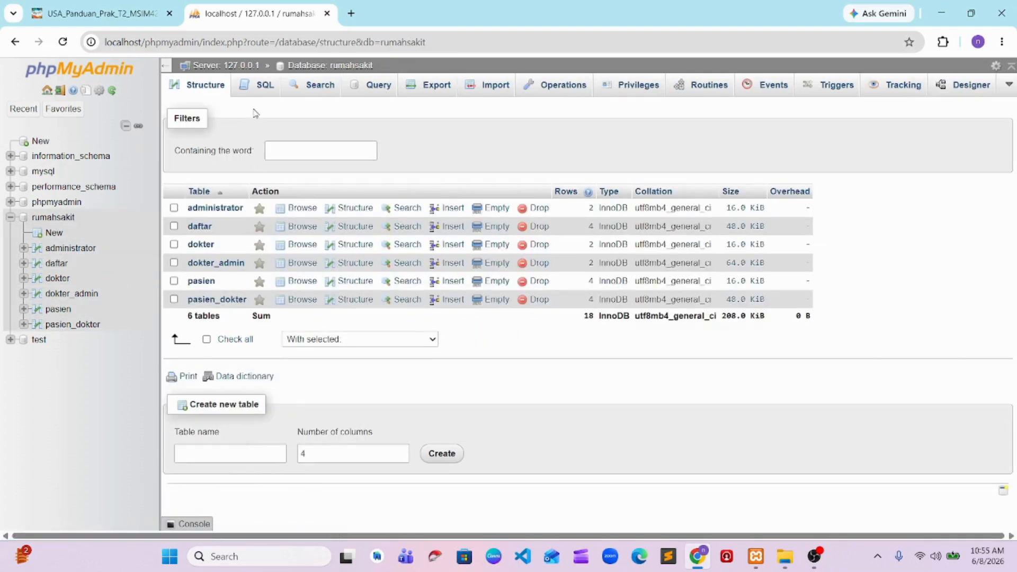
left_click(258, 86)
type("SELECT p.nama_pasien, pd.waktu_periksa, pd.resep, d.nama_dokter FROM pasien p JOIN pasien_dokter pd ON p.id_pasien= pd.id_pasien JOIN dokter d ON pd.id_dokter = d.id_dokter WHERE d.id_dokter='1';")
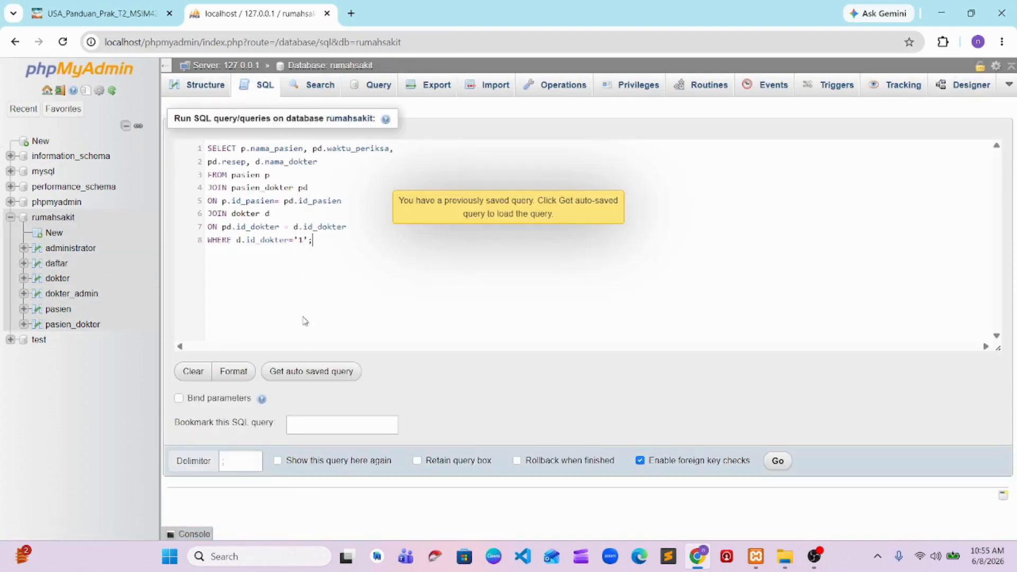
left_click_drag(213, 150, 286, 155)
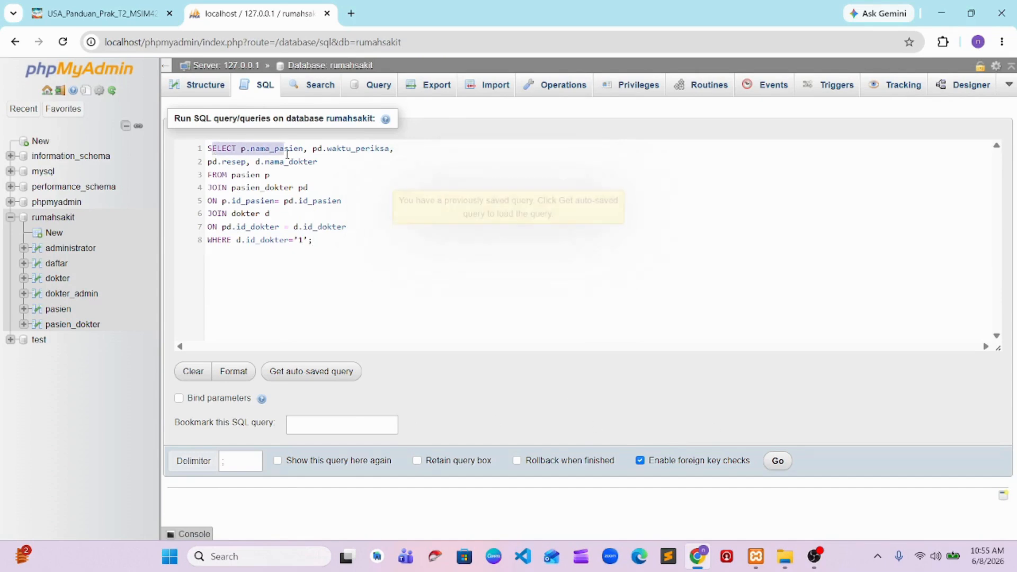
left_click(247, 174)
left_click_drag(208, 150, 339, 229)
left_click(334, 245)
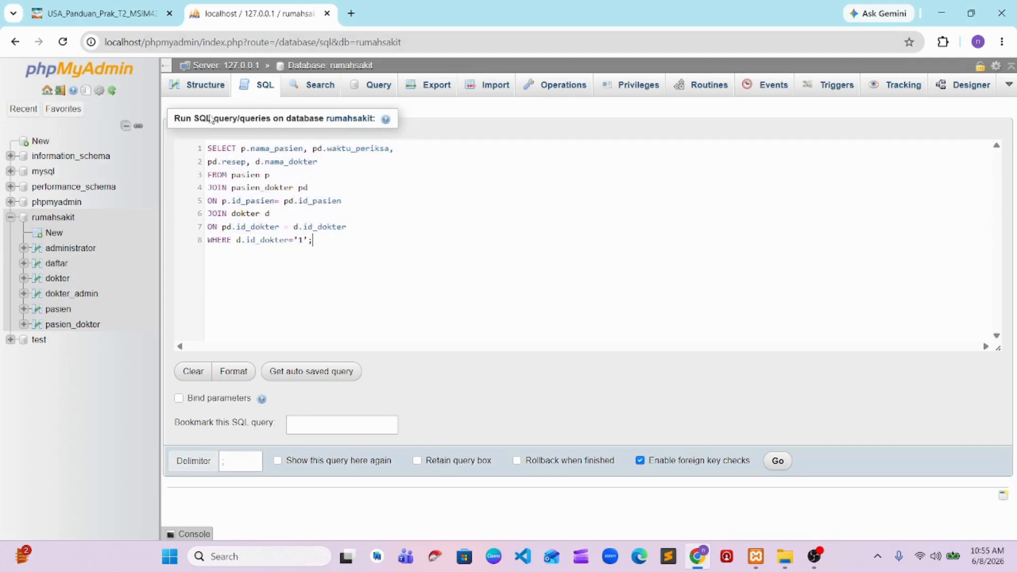
left_click(777, 461)
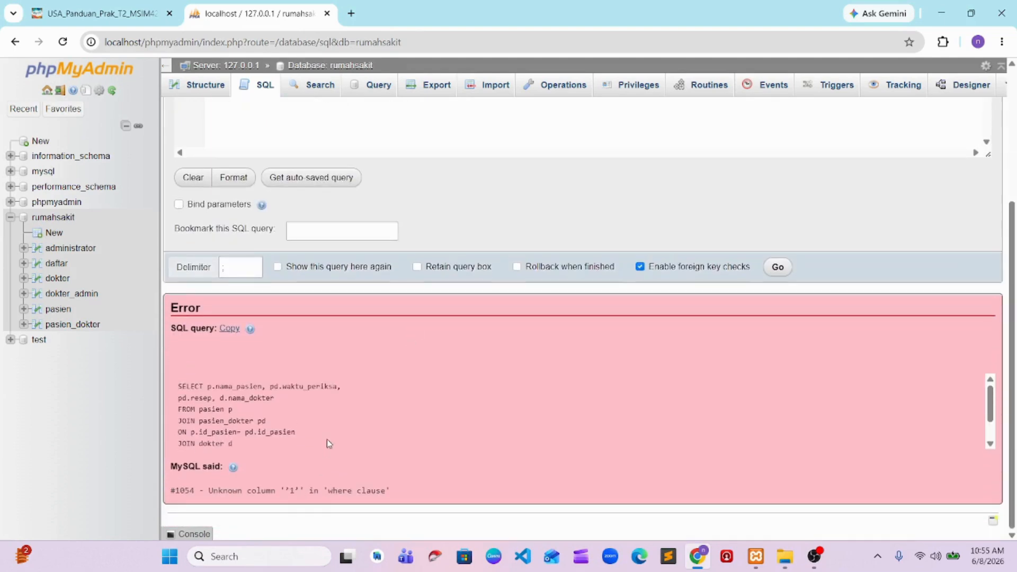
Change the join query's condition to d.id_dokter=77 without quotes and run it
scroll(313, 495, "up", 4)
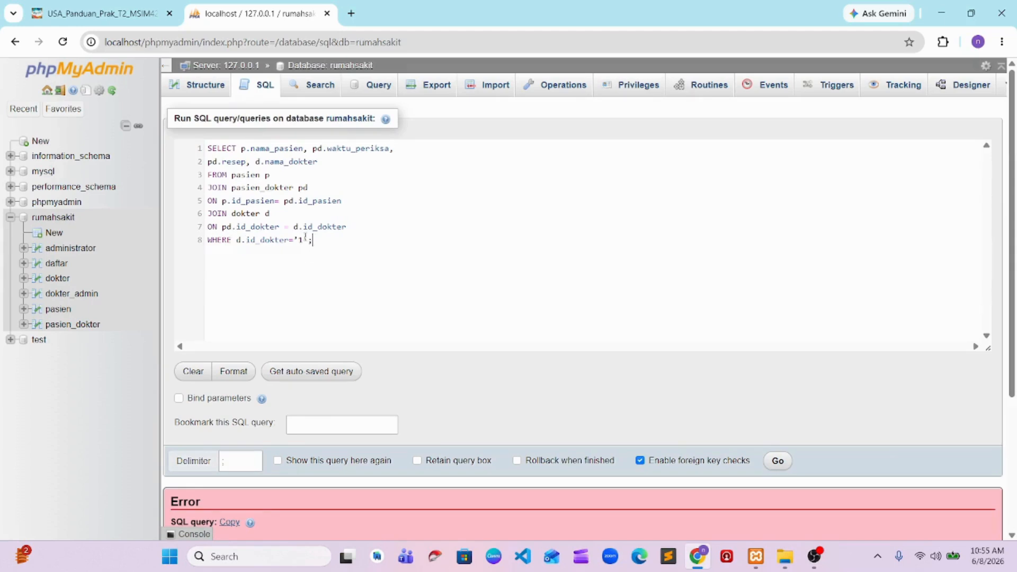
key("BackSpace")
key("BackSpace")
key("BackSpace")
type("77")
left_click(778, 460)
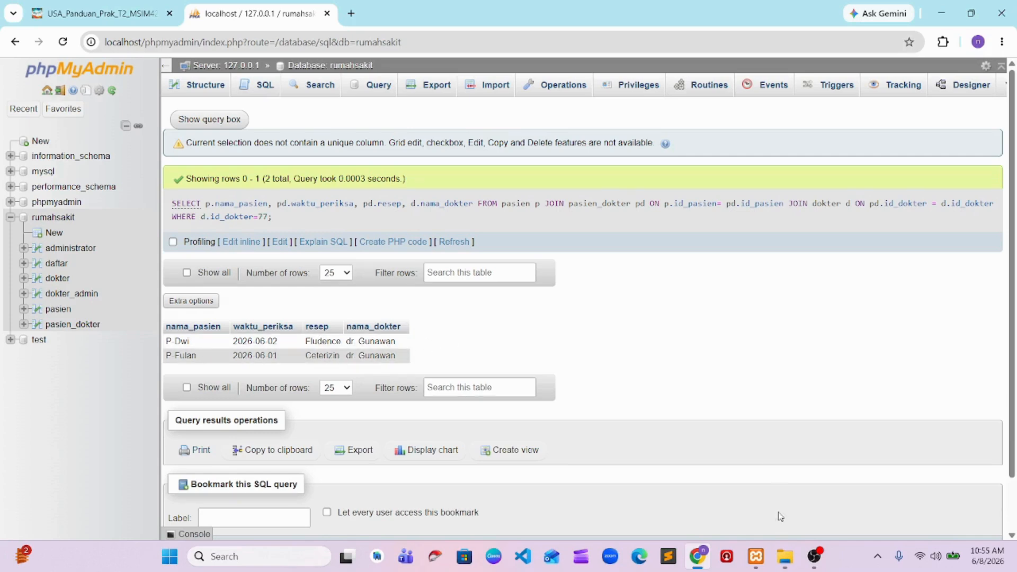
left_click(814, 556)
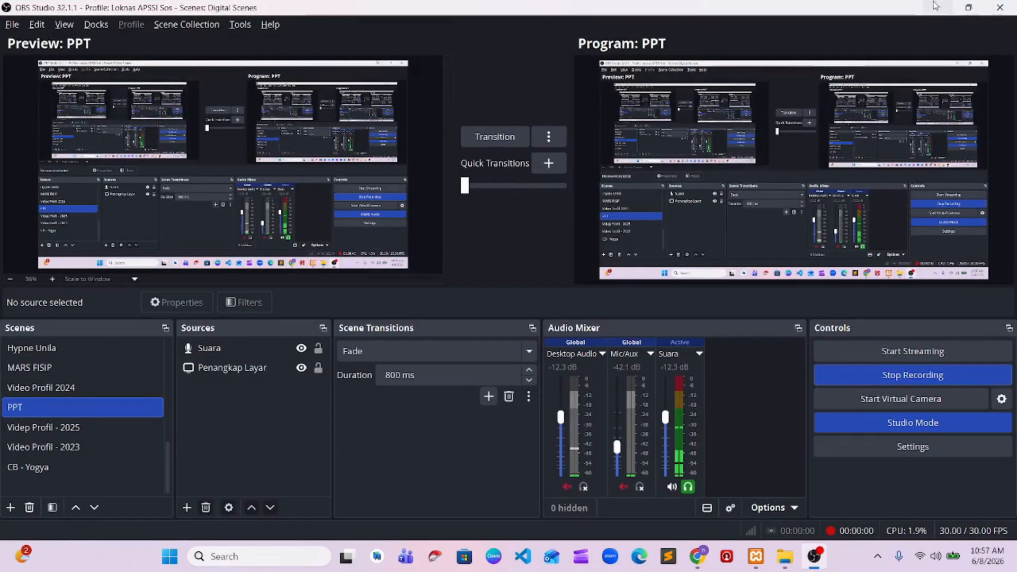
left_click(936, 7)
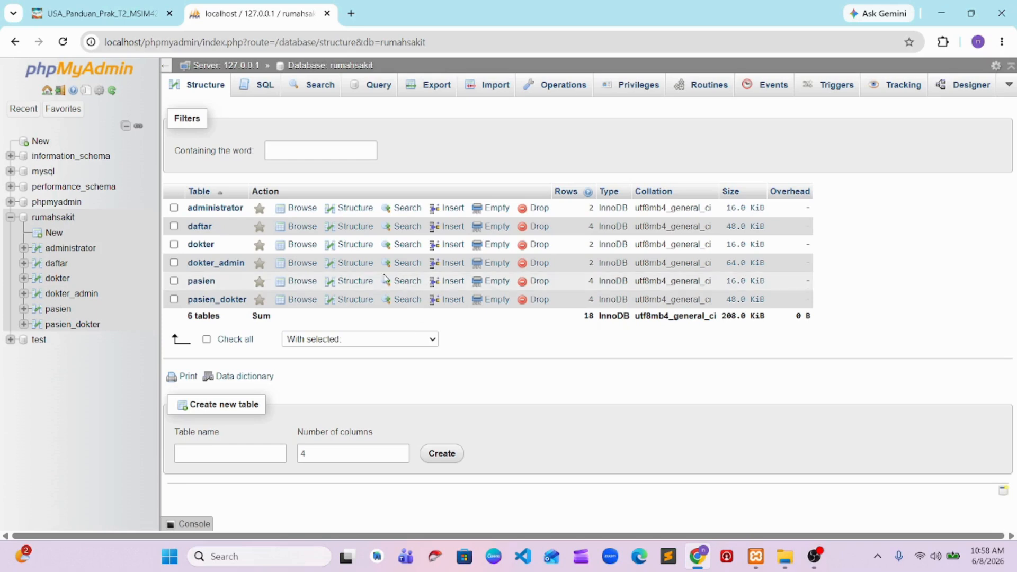
Run the pasted query SELECT count(id_pasien) from pasien; on rumahsakit, check its result, and return to the database's table list
left_click(251, 94)
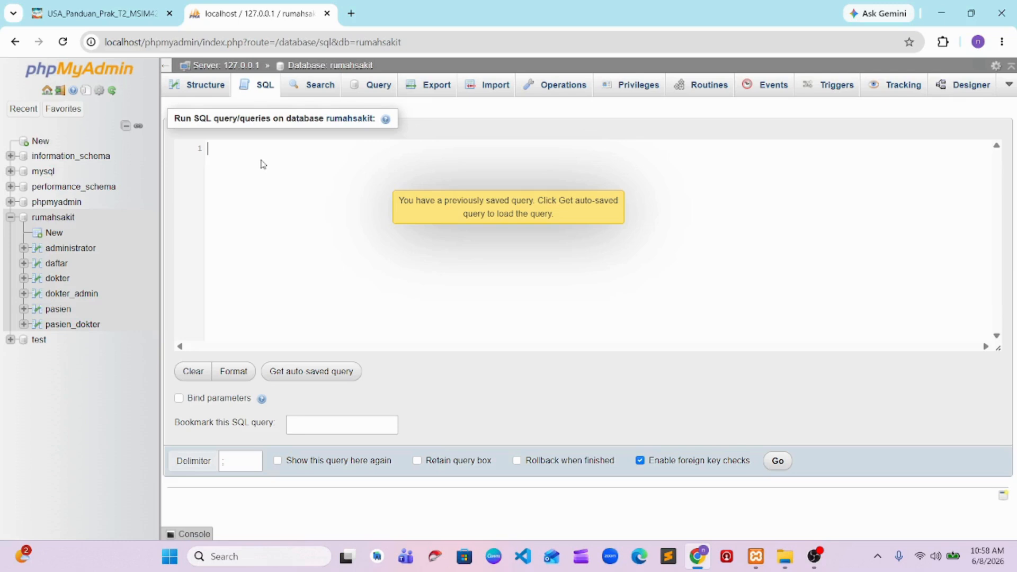
type("SELECT count(id_pasien) from pasien;")
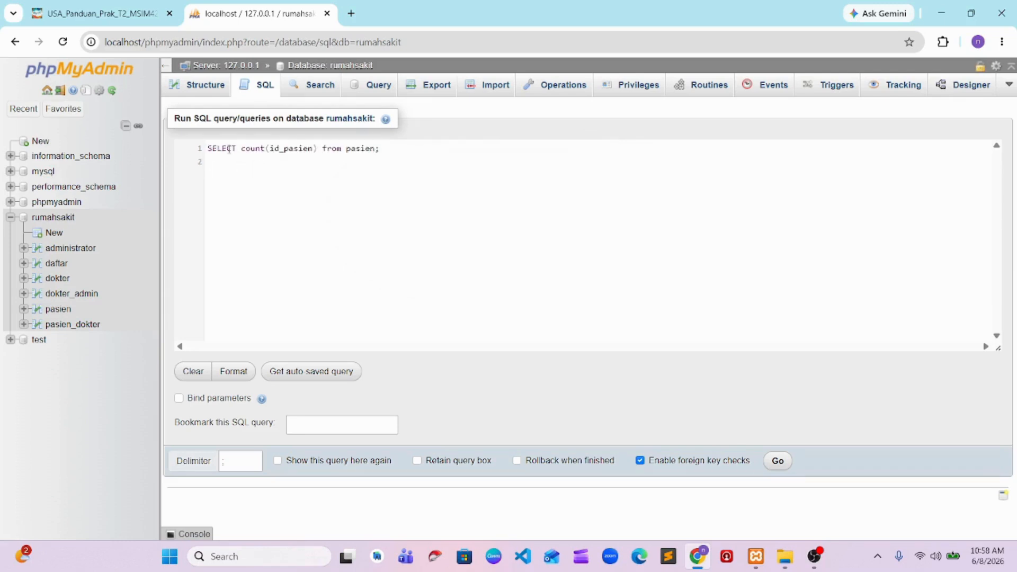
left_click_drag(208, 149, 251, 149)
left_click(308, 149)
left_click(778, 460)
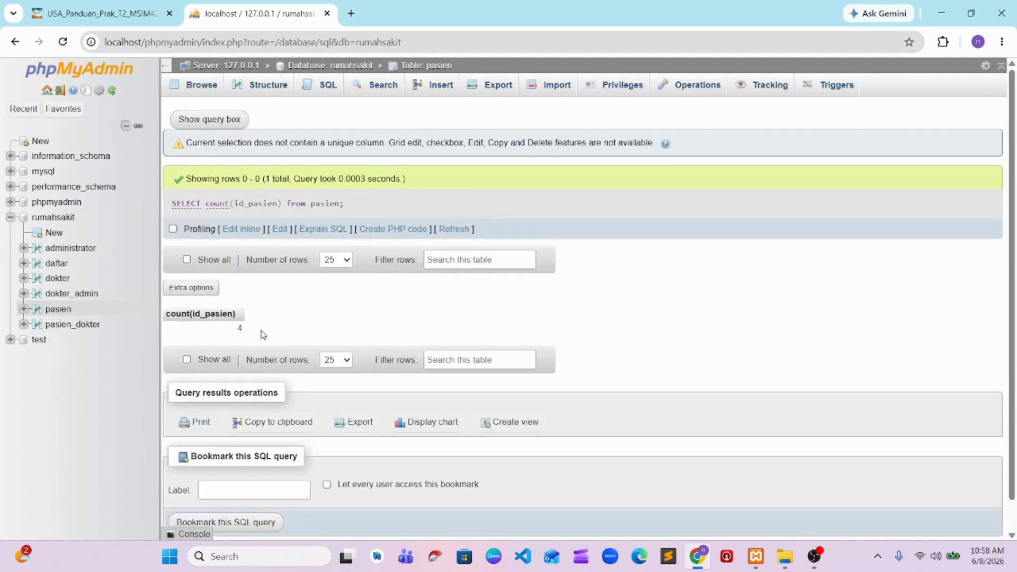
left_click_drag(245, 329, 238, 328)
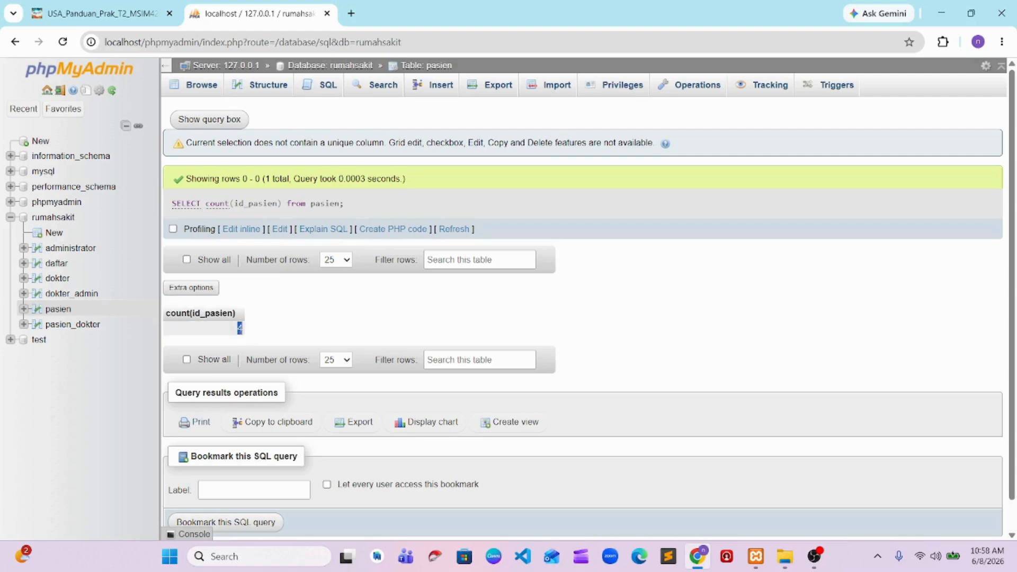
left_click(279, 332)
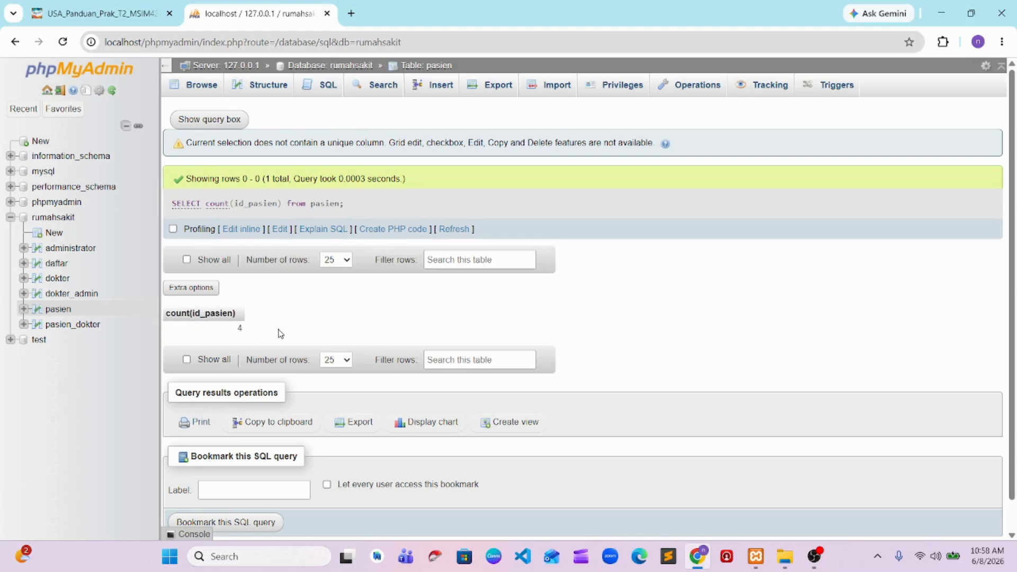
left_click(64, 221)
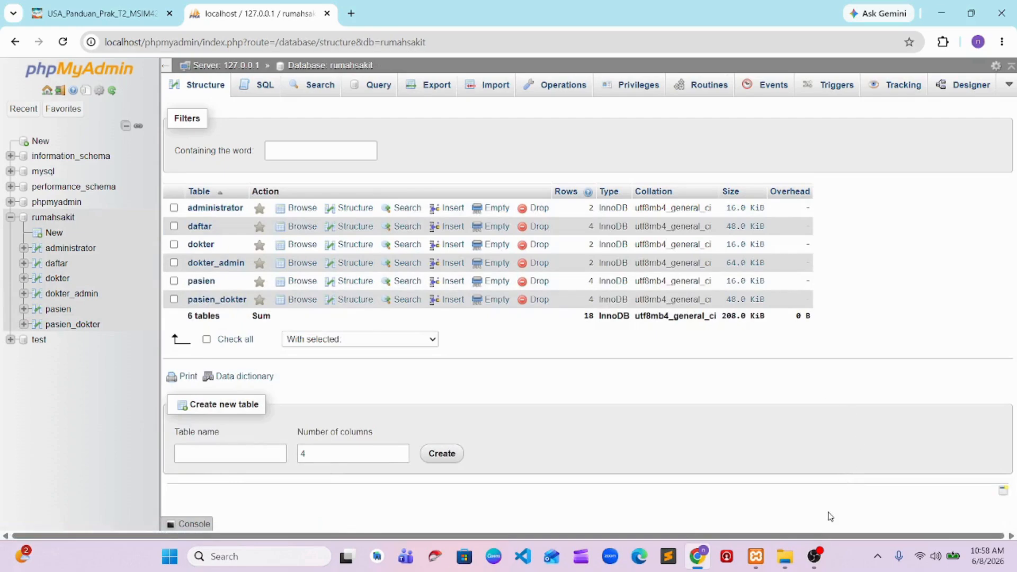
left_click(814, 556)
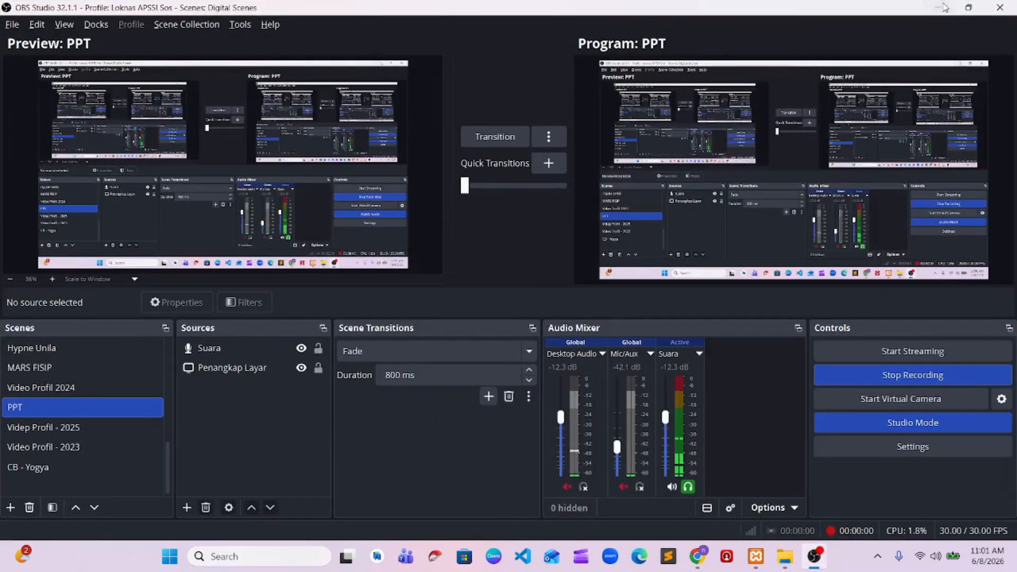
left_click(943, 8)
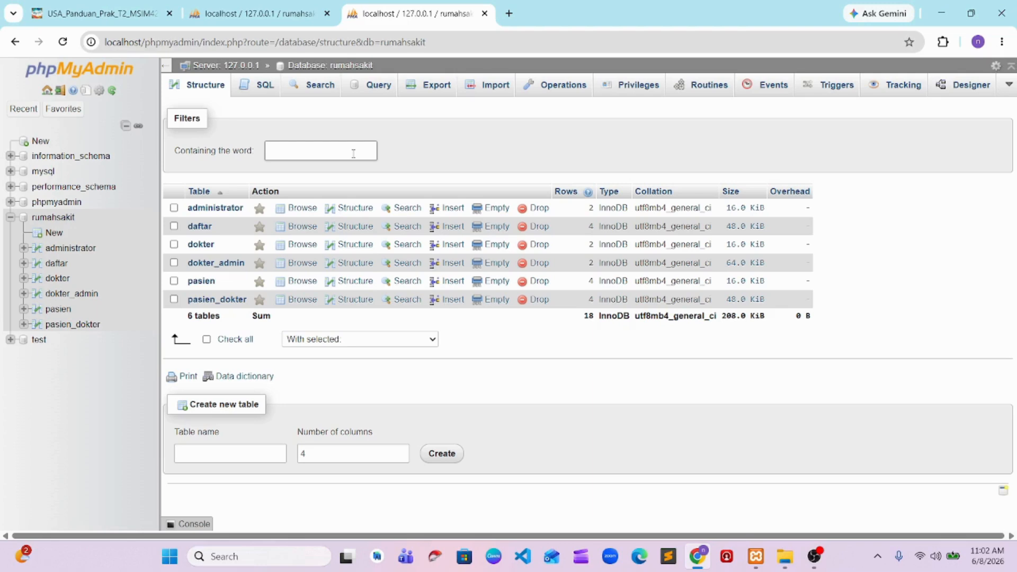
Replace the pasien table's default SQL query with the pasted SELECT * FROM pasien WHERE left(alamat_pasien,2)=”Jl”;
left_click(48, 311)
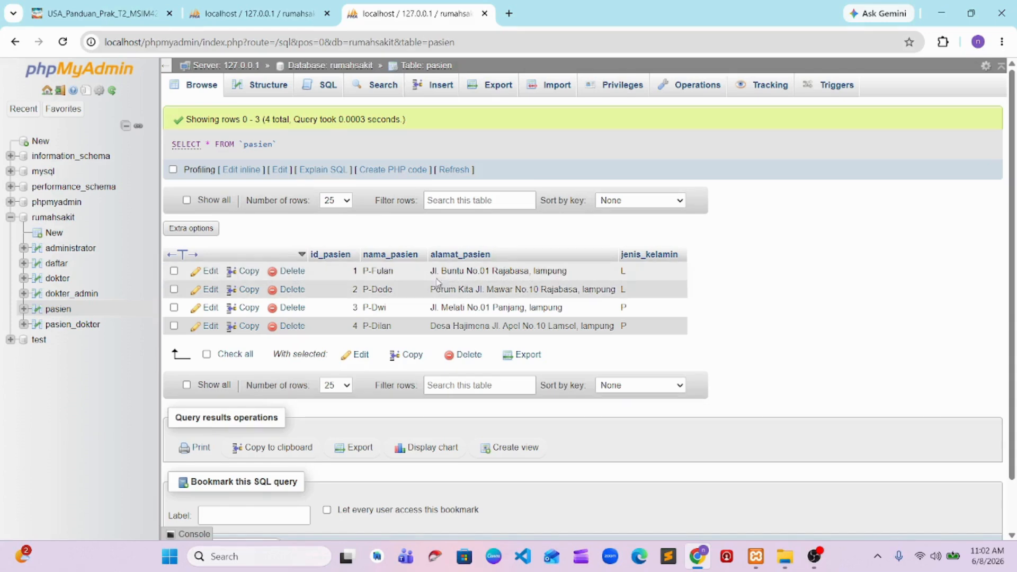
left_click(325, 88)
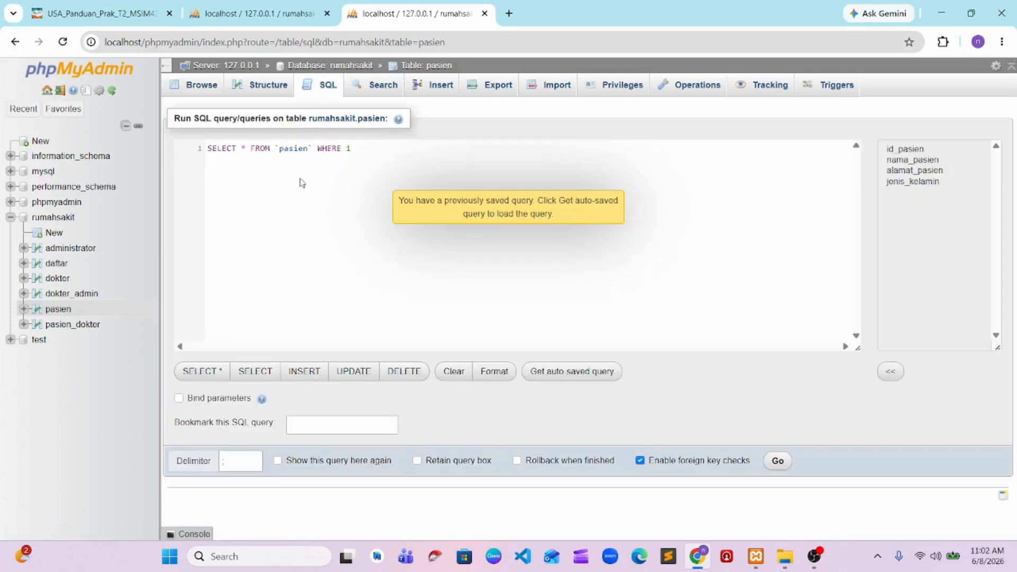
left_click_drag(381, 165, 199, 151)
key("ctrl+v")
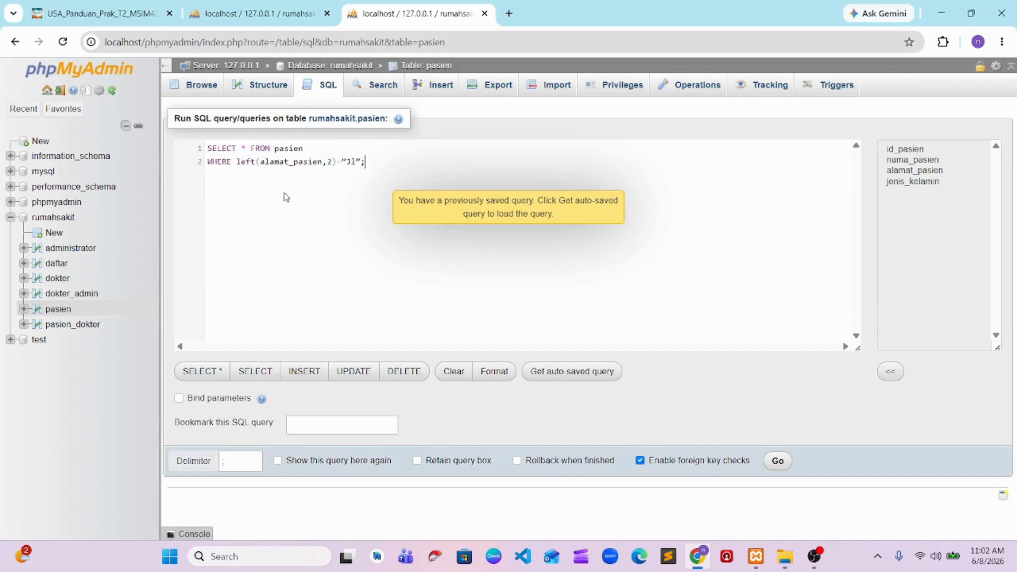
key("ctrl+a")
left_click(284, 202)
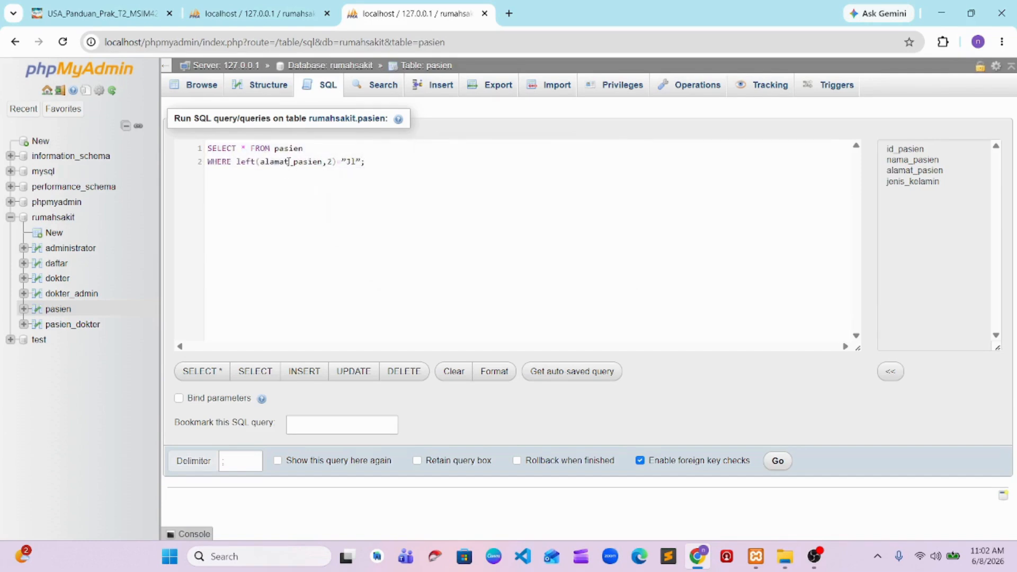
Change the left() length to 3 and the compared text to Jl. with a period, and try to run the query
left_click(331, 164)
key("BackSpace")
type("3")
key("Right")
key("Right")
key("Right")
type(".")
left_click(778, 461)
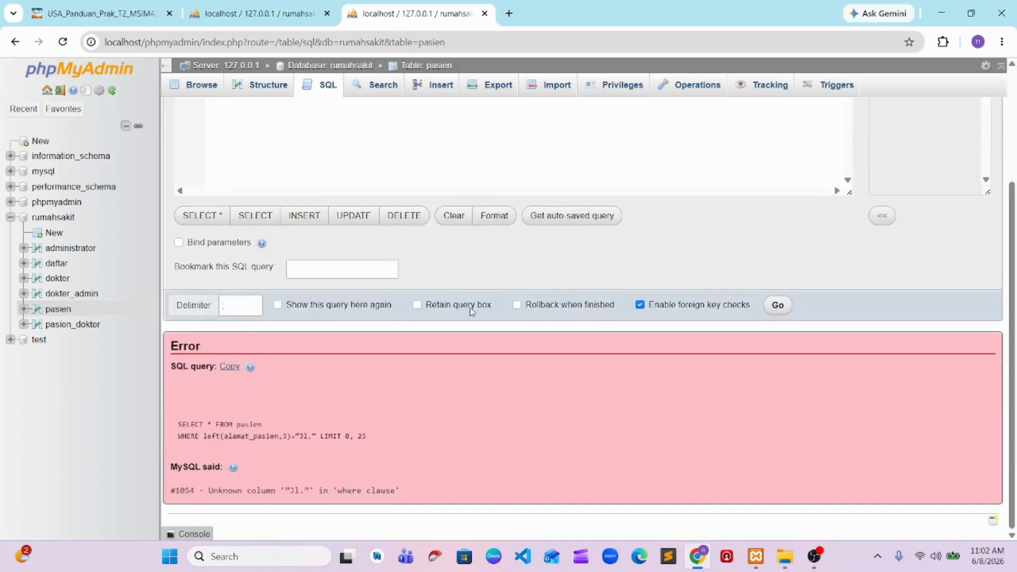
Replace the curly double quotes around Jl. with straight single quotes and run the corrected pasien query
scroll(469, 310, "up", 3)
left_click(365, 160)
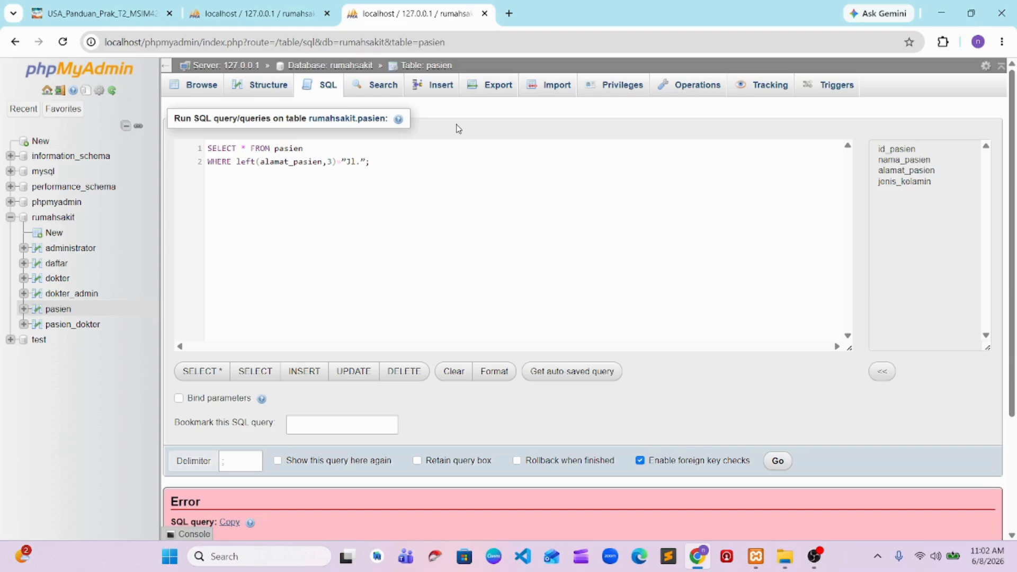
key("BackSpace")
key("Left")
key("Left")
key("Left")
key("BackSpace")
type("'")
key("Right")
key("Right")
key("Right")
type("'")
left_click(777, 460)
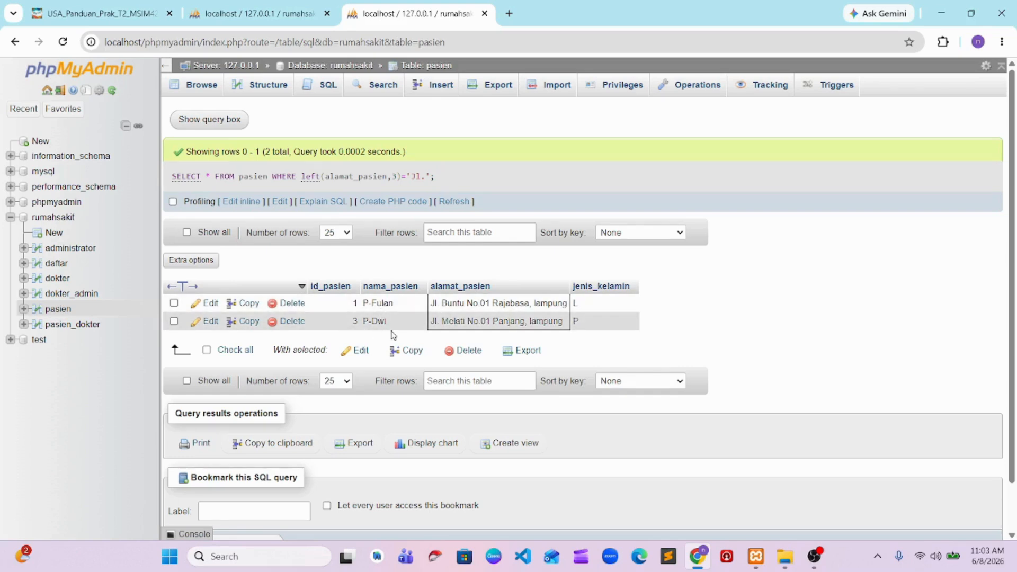
left_click(814, 556)
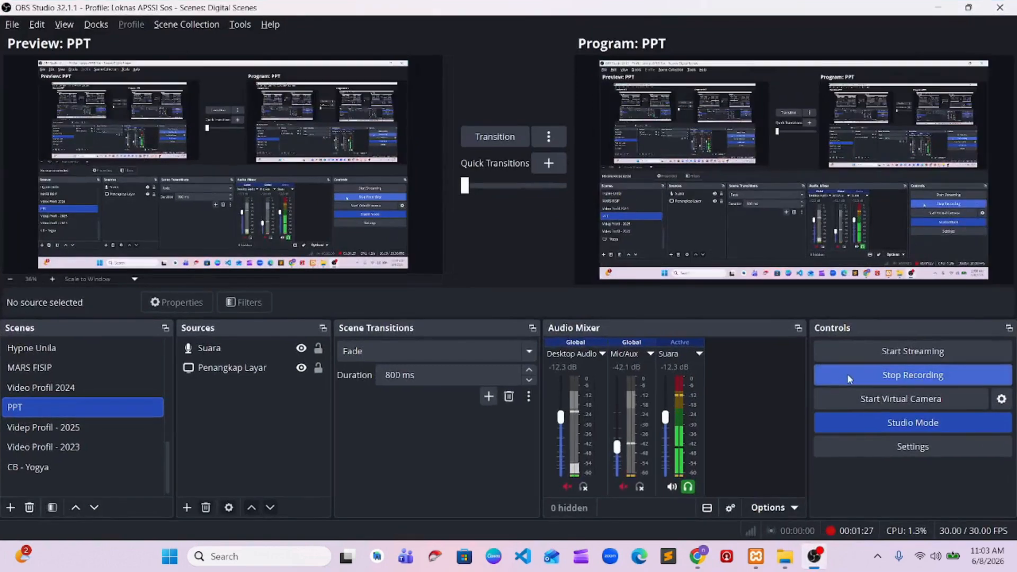
left_click(847, 373)
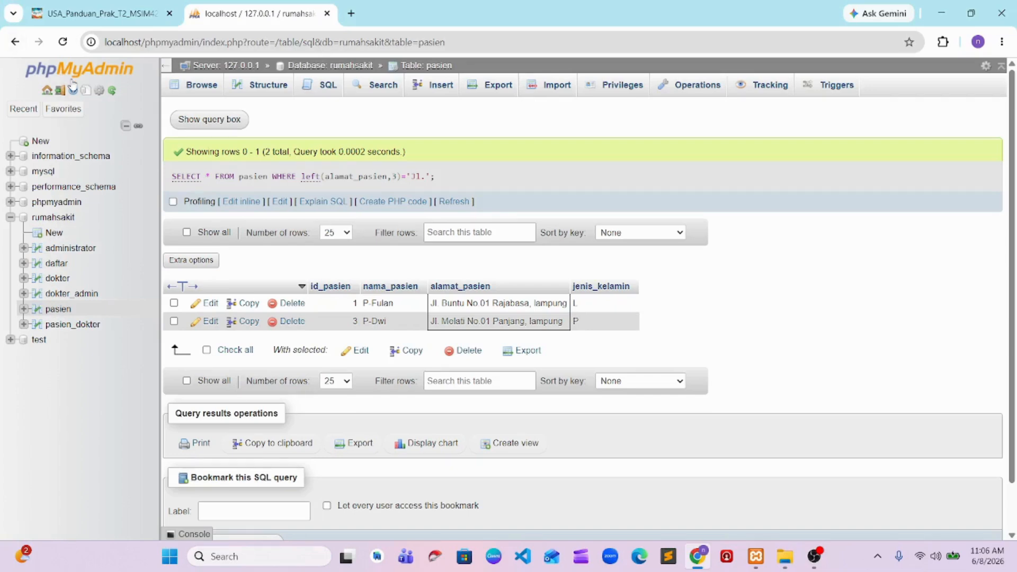
Paste a query selecting all pasien rows by id_pasien range, set it to BETWEEN 2 AND 4, and run it
left_click(323, 89)
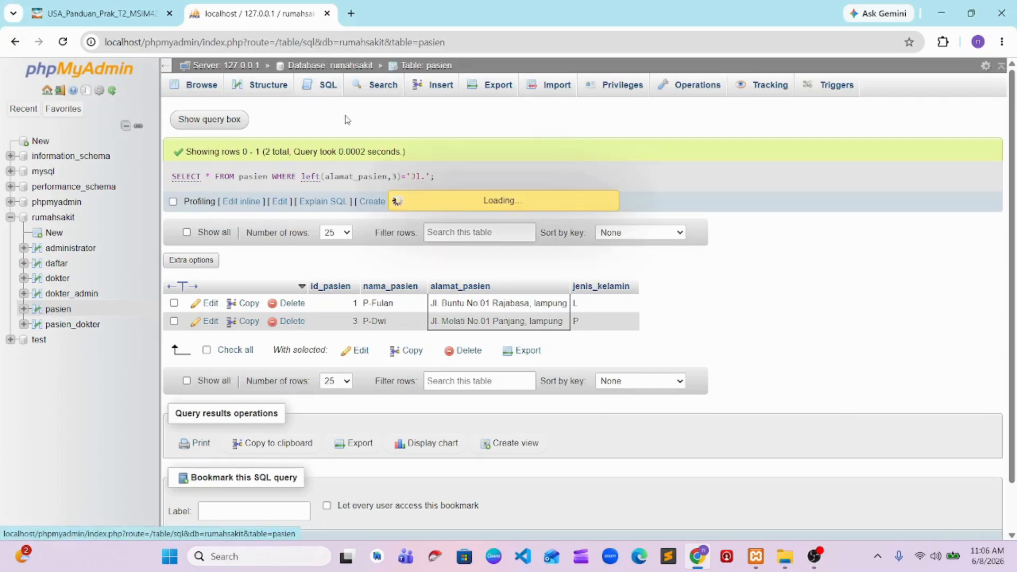
key("ctrl+v")
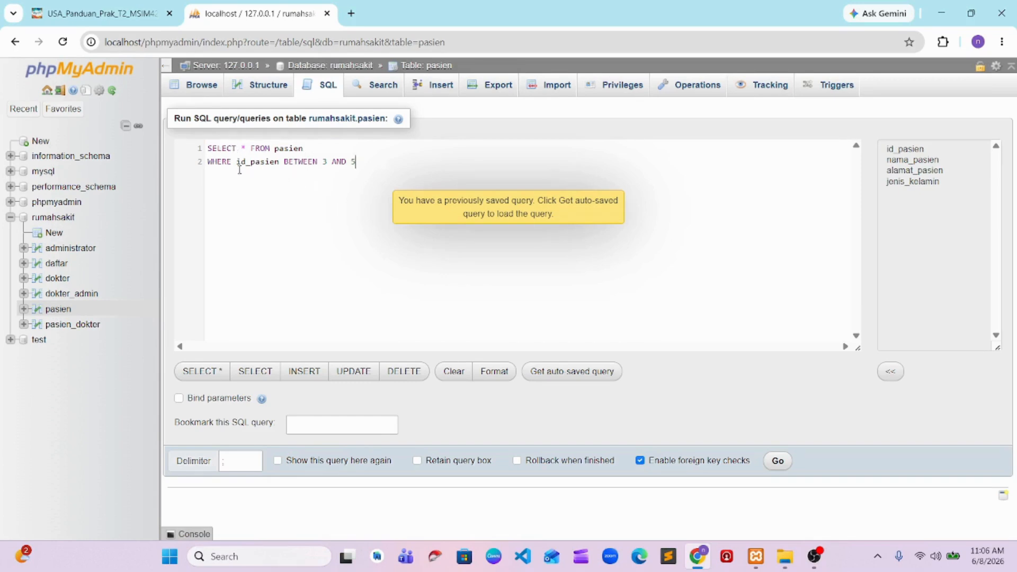
left_click(326, 161)
key("BackSpace")
type("2")
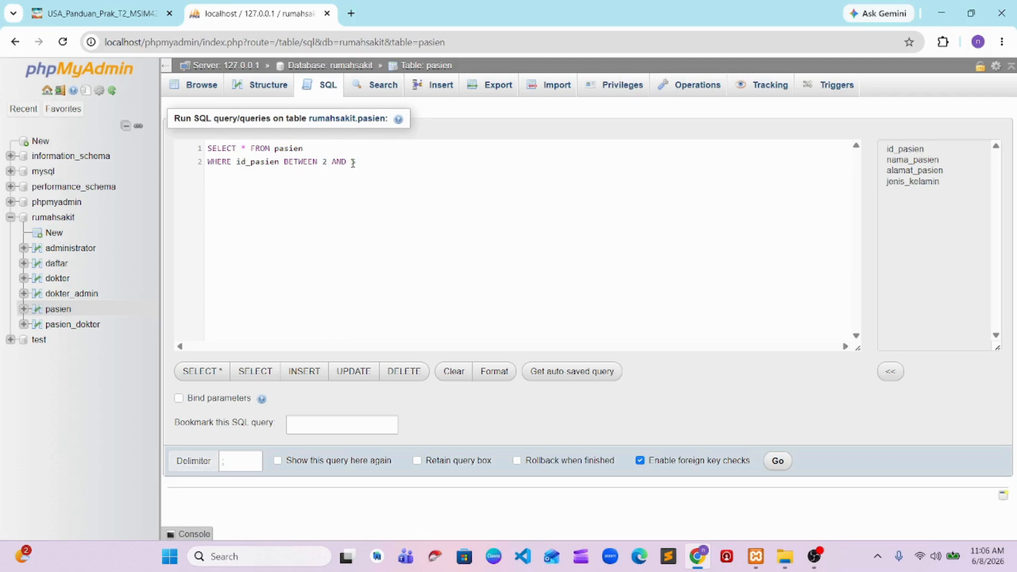
double_click(358, 164)
type("4")
left_click(775, 459)
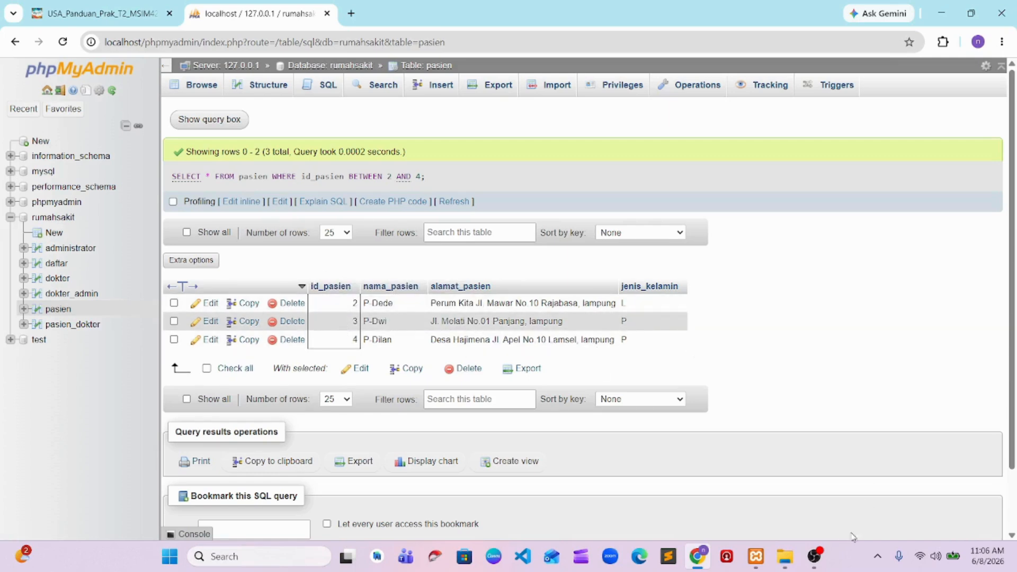
left_click(814, 556)
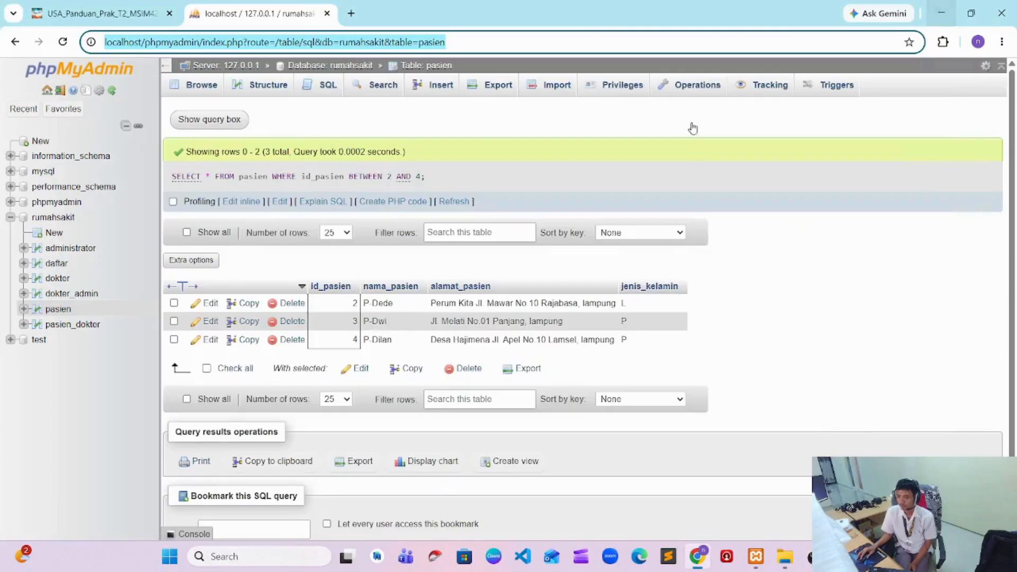
left_click(937, 8)
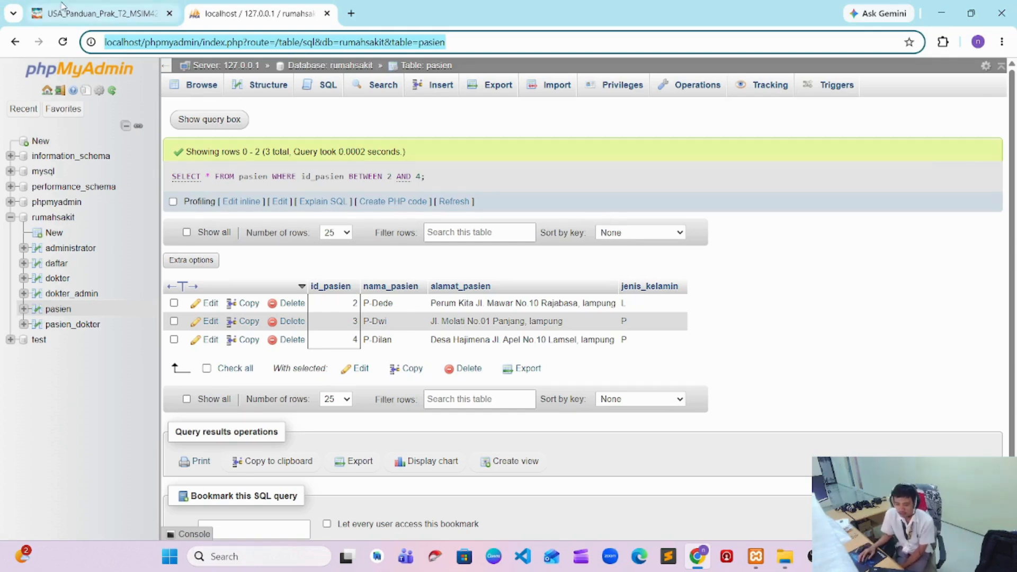
Paste a LIKE query on alamat_pasien for the pasien table, set its pattern to '%Rajabasa%', and run it
left_click(58, 310)
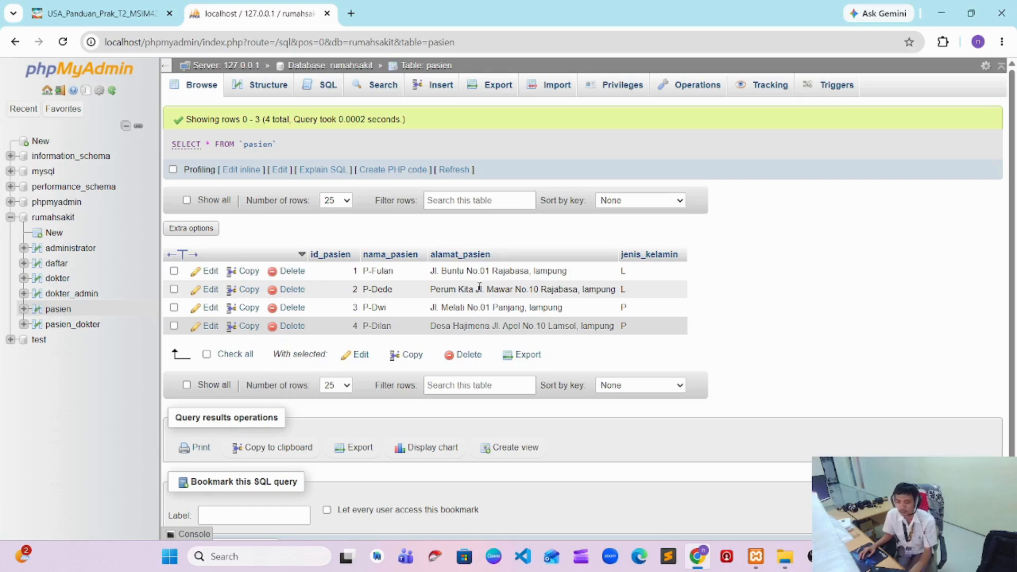
left_click(325, 84)
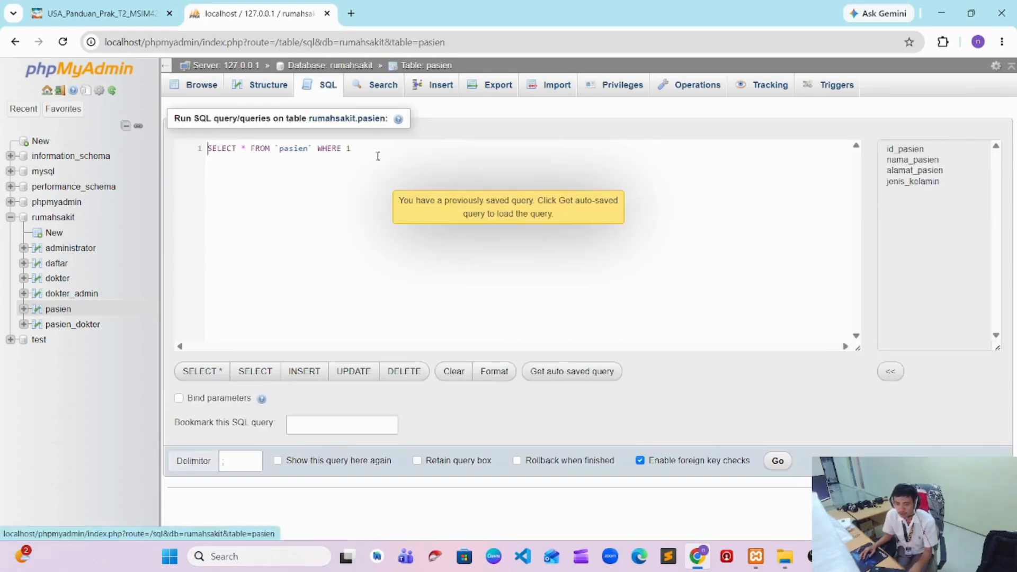
key("ctrl+a")
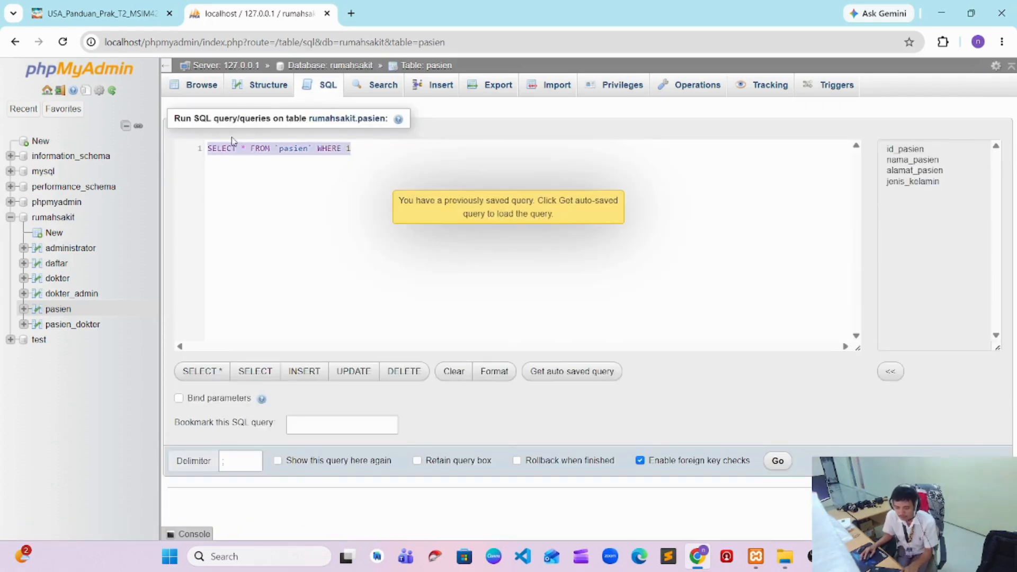
type("SELECT * FROM pasien WHERE alamat_pasien LIKE '%lampung%' LIMIT 0, 25")
left_click(439, 148)
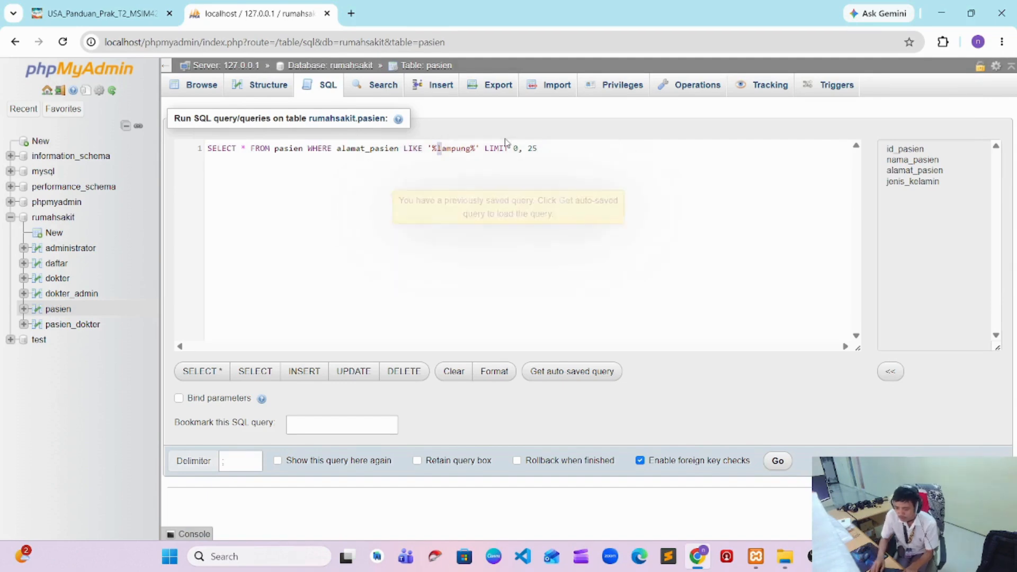
key("ctrl+shift+Right")
type("Raja")
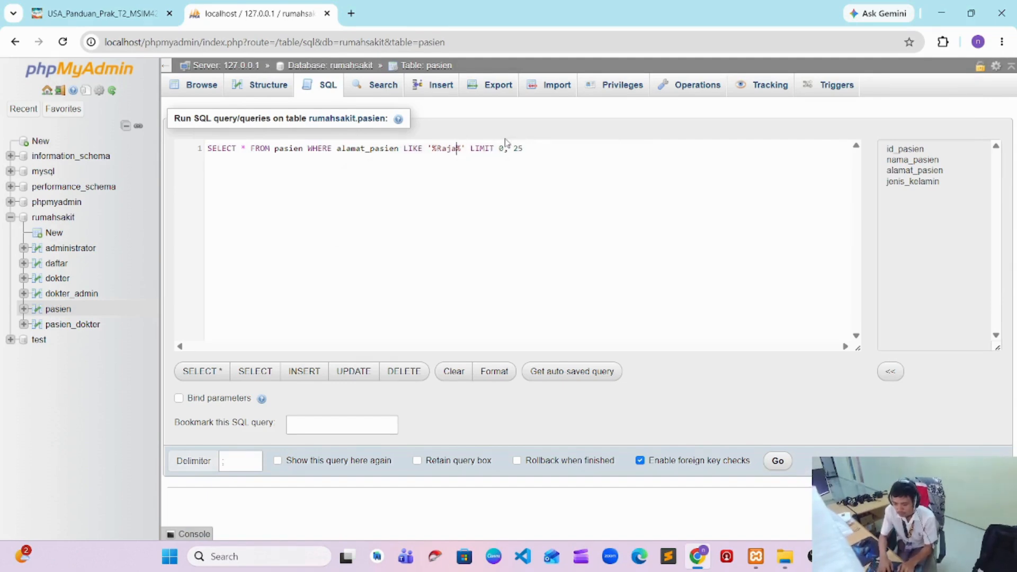
type("basa")
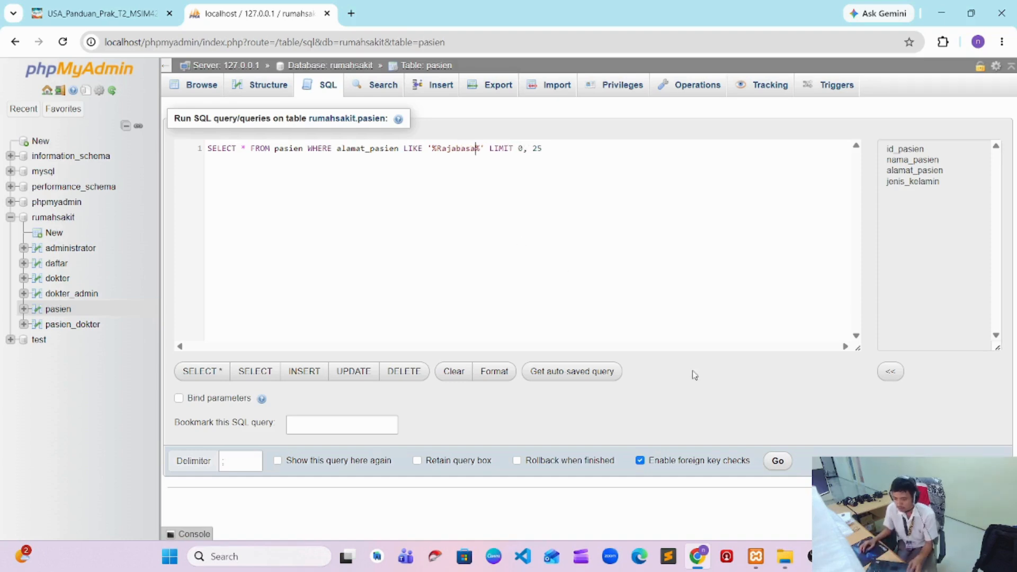
left_click(778, 462)
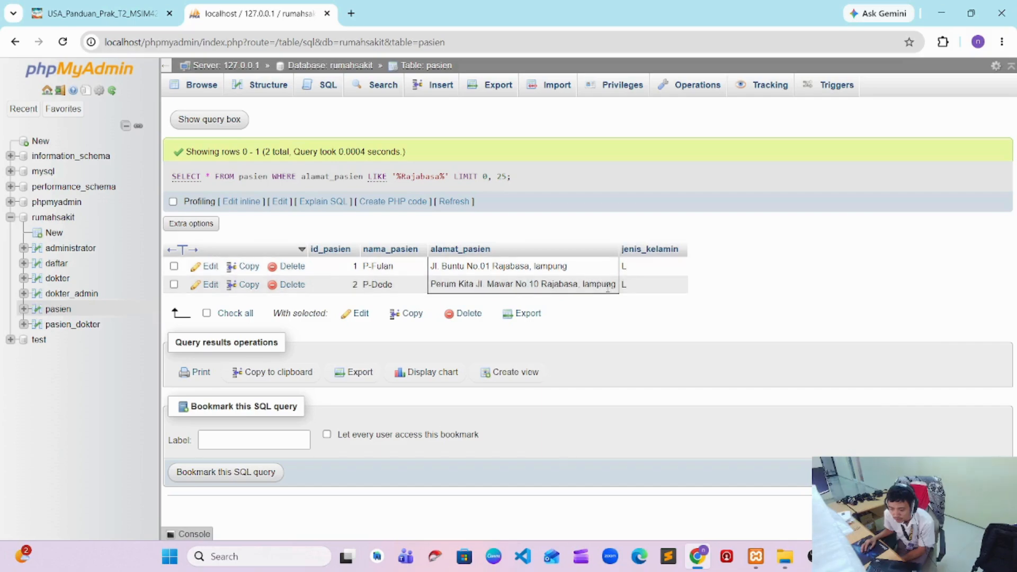
left_click(806, 556)
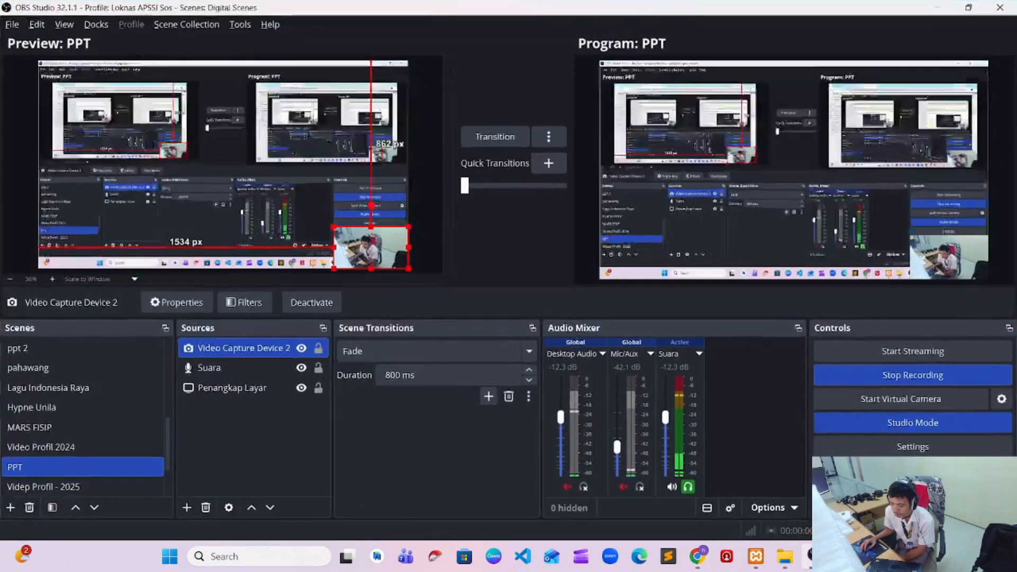
left_click(871, 375)
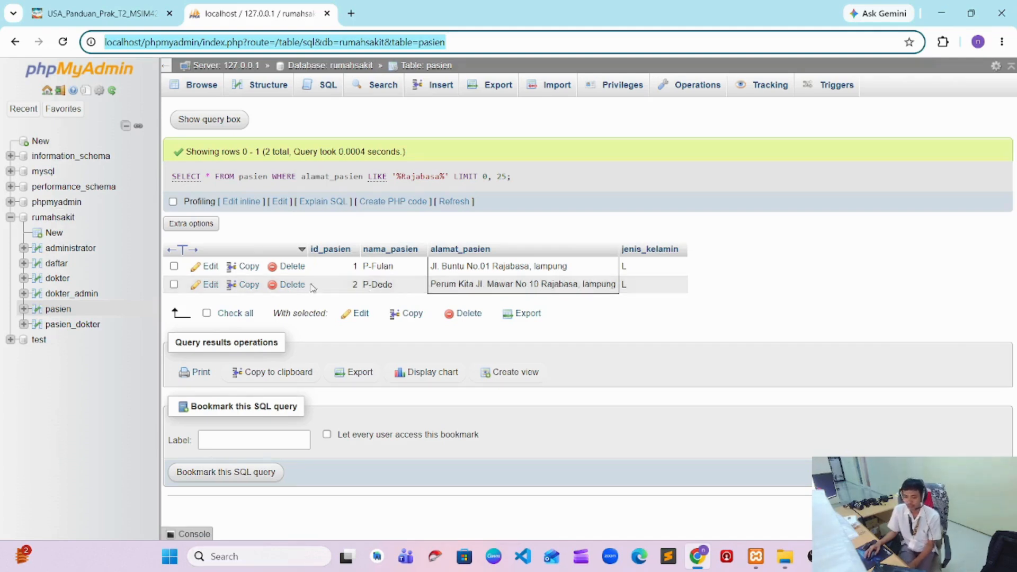
Paste a query selecting all pasien rows ordered by id_pasien, change the sort direction to ASC, and run it
left_click(329, 97)
key("ctrl+a")
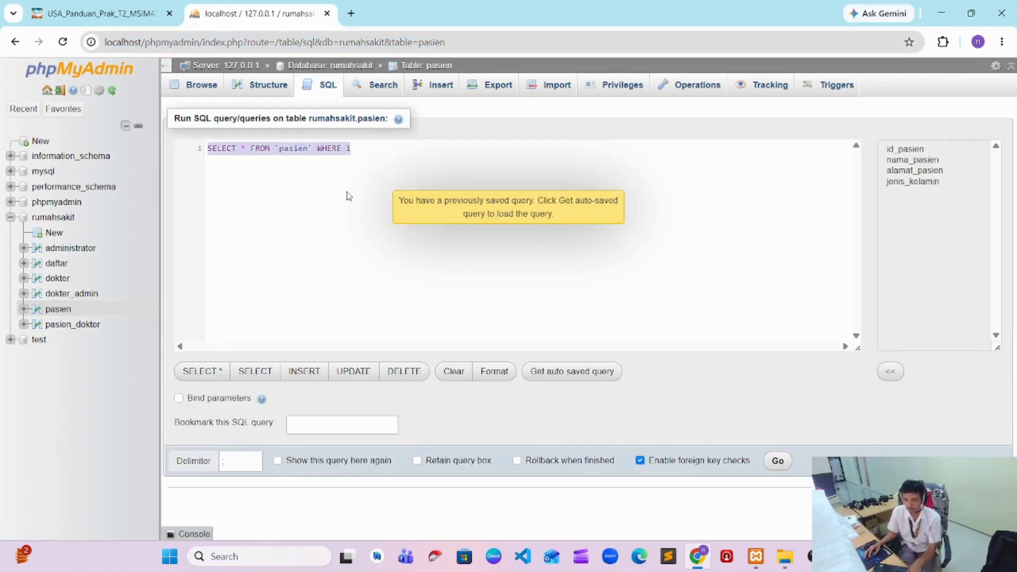
type("SELECT * FROM pasien ORDER BY id_pasien DESC;")
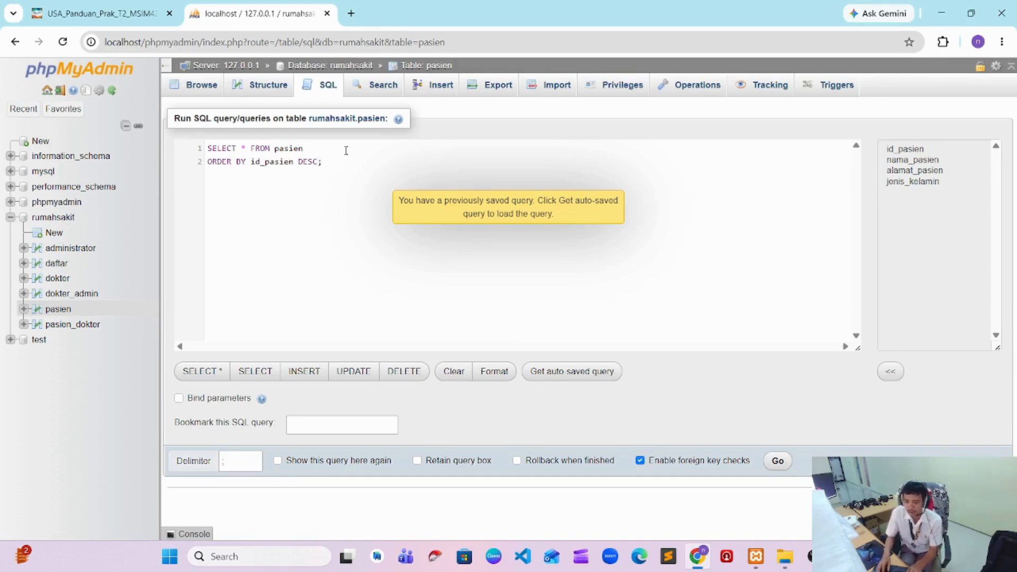
key("ctrl+shift+Left")
type("ASC")
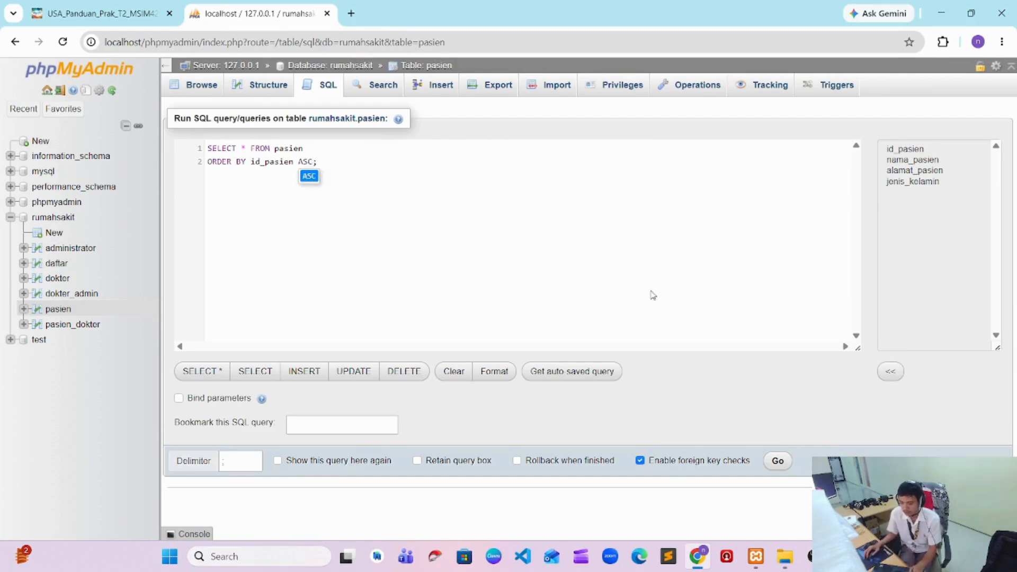
left_click(777, 460)
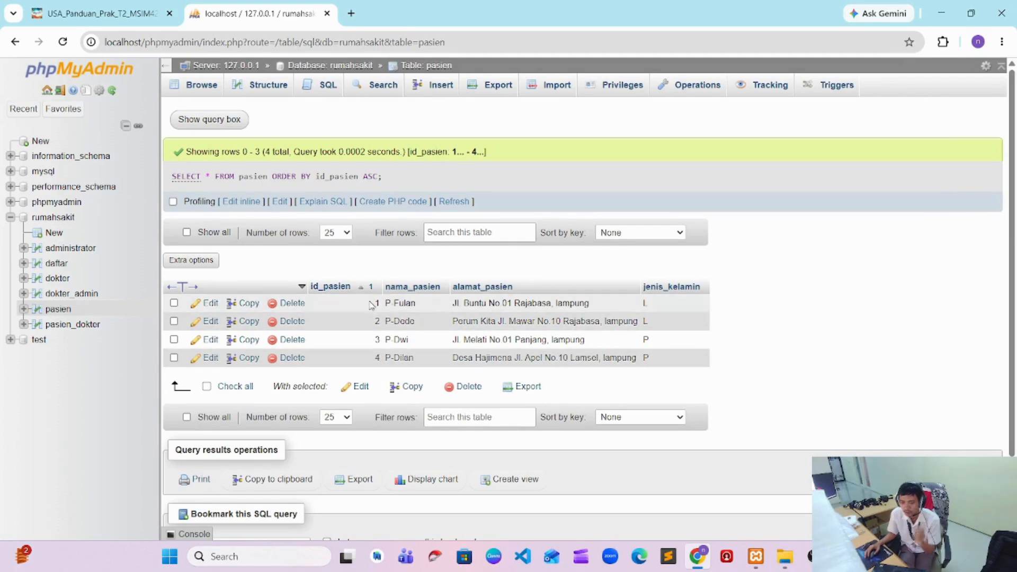
Replace the default pasien query with the pasted SELECT * FROM pasien ORDER BY id_pasien DESC; and run it
left_click(319, 86)
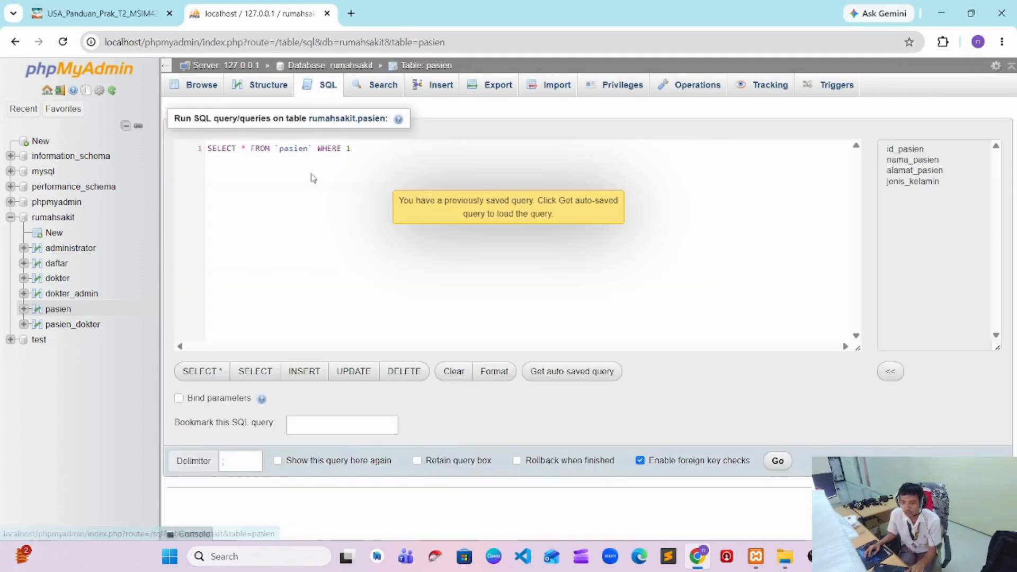
key("ctrl+a")
type("SELECT * FROM pasien ORDER BY id_pasien DESC;")
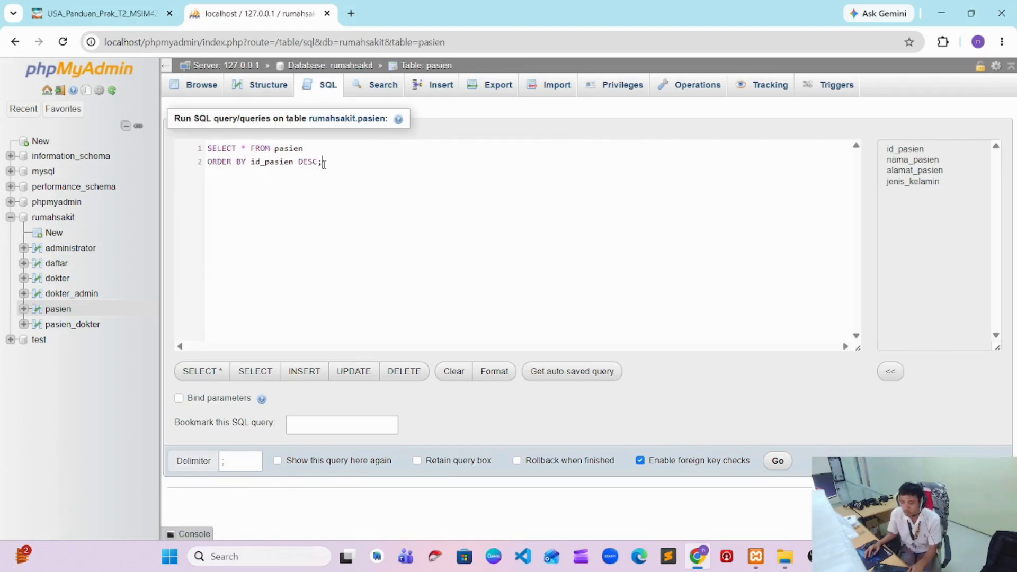
left_click(776, 461)
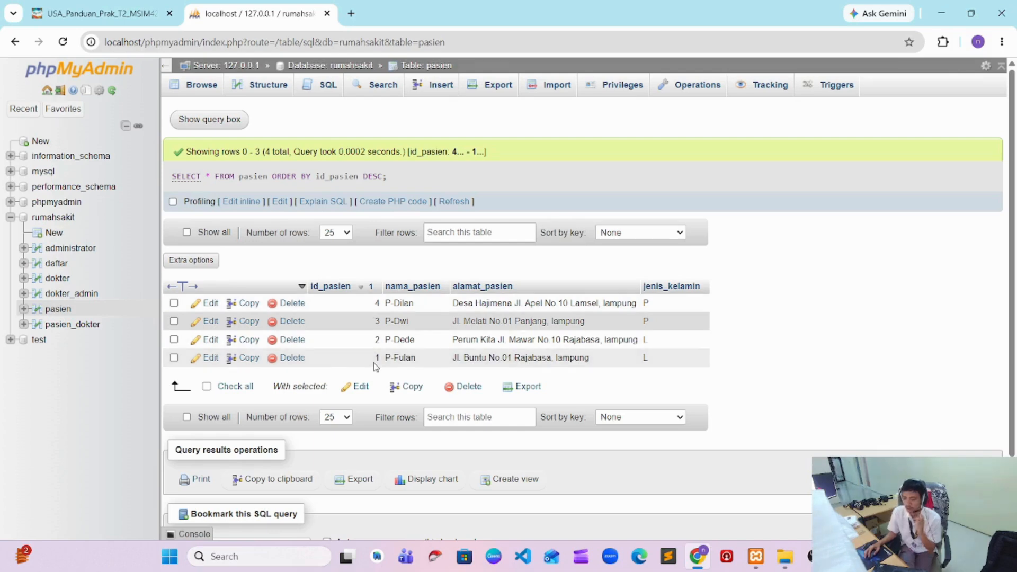
left_click(814, 556)
left_click(878, 372)
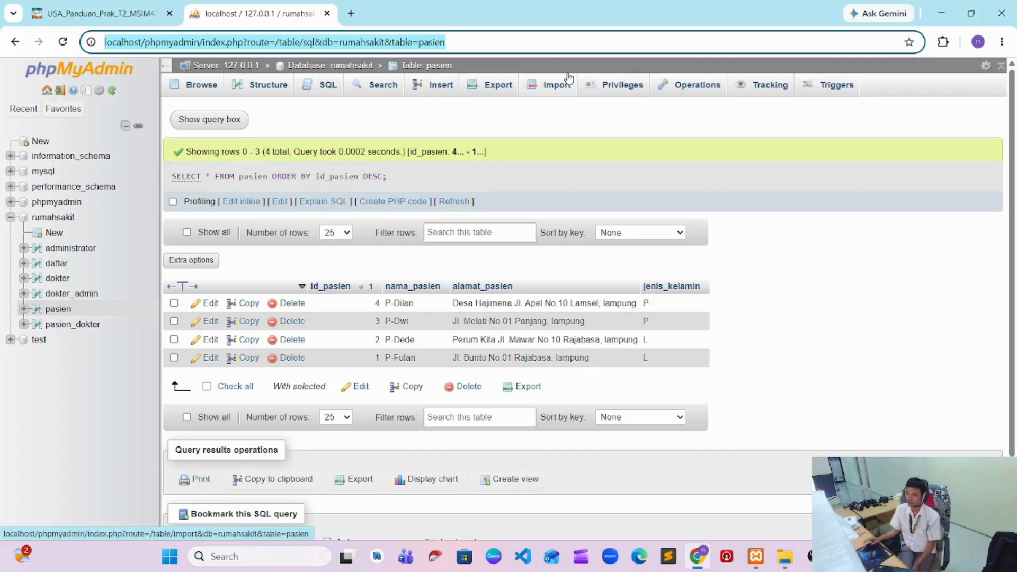
Replace the default pasien query with the pasted SELECT * FROM pasien GROUP BY jenis_kelamin; and run it
left_click(326, 87)
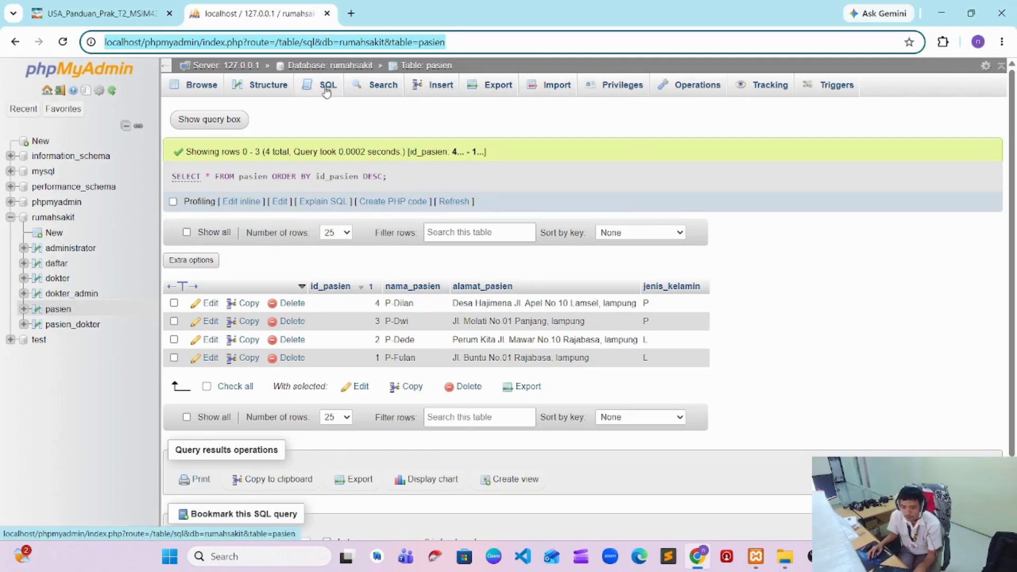
left_click(275, 169)
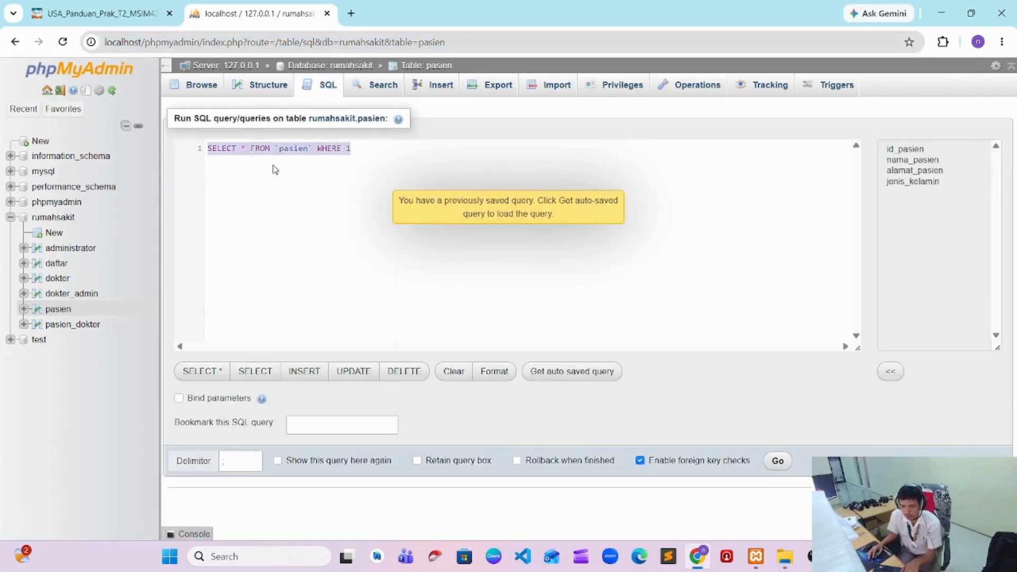
type("SELECT * FROM pasien GROUP BY jenis_kelamin;")
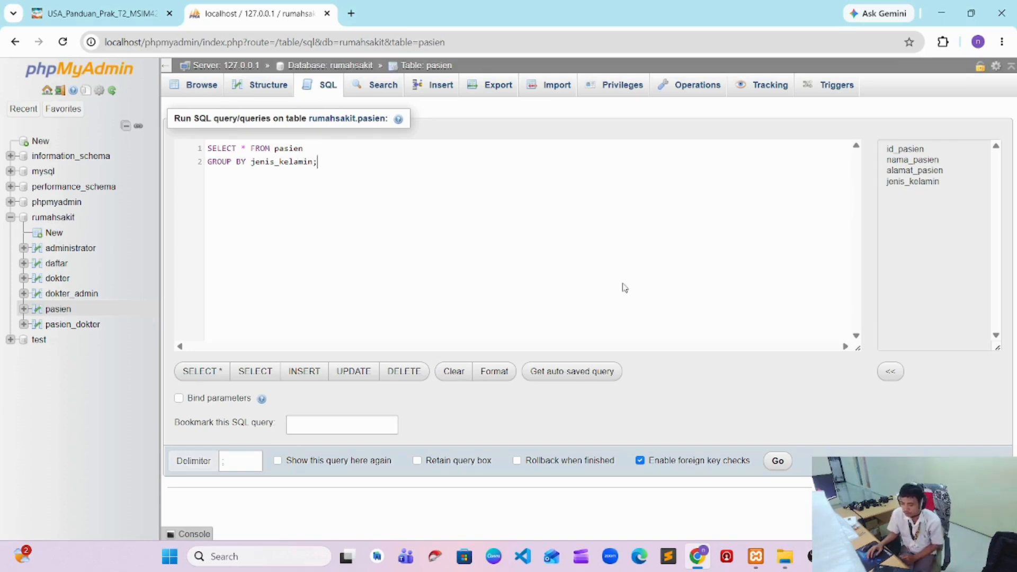
left_click(777, 461)
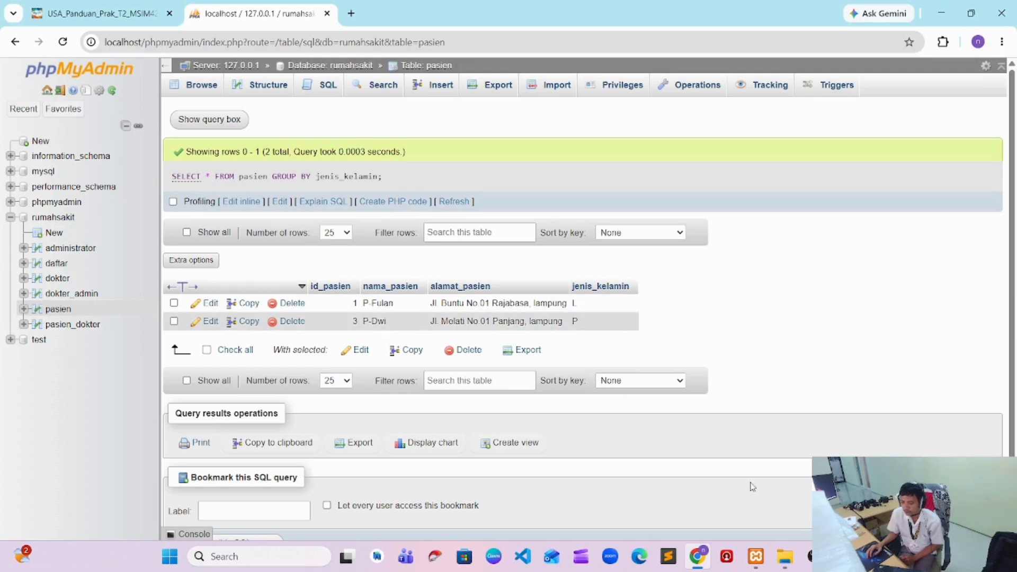
left_click(814, 556)
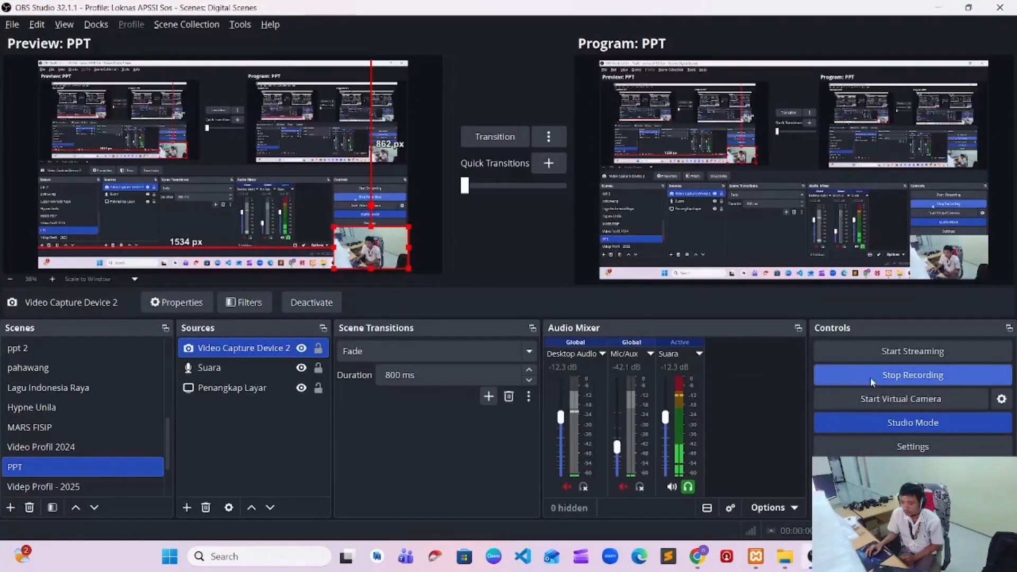
left_click(697, 556)
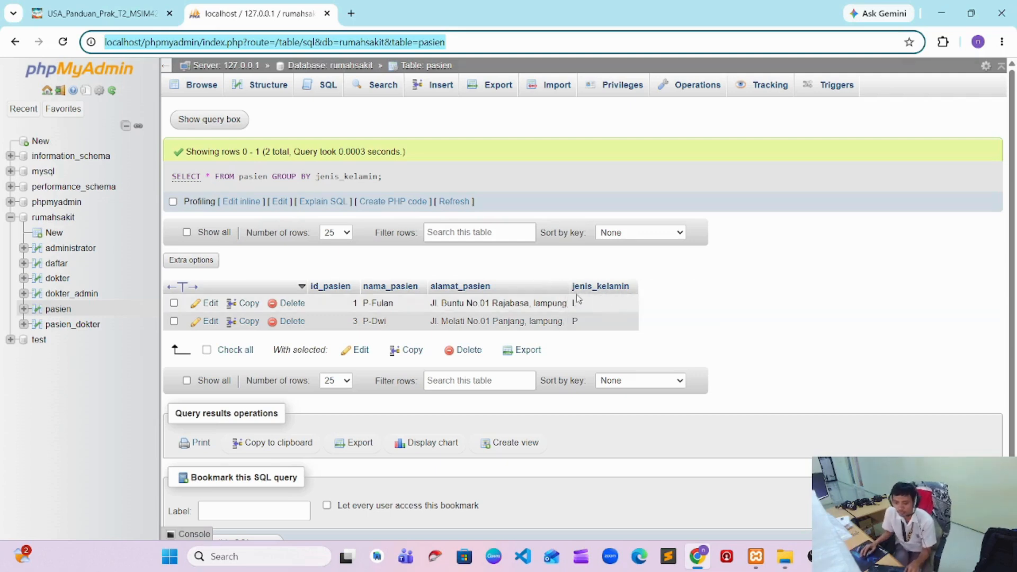
left_click(328, 86)
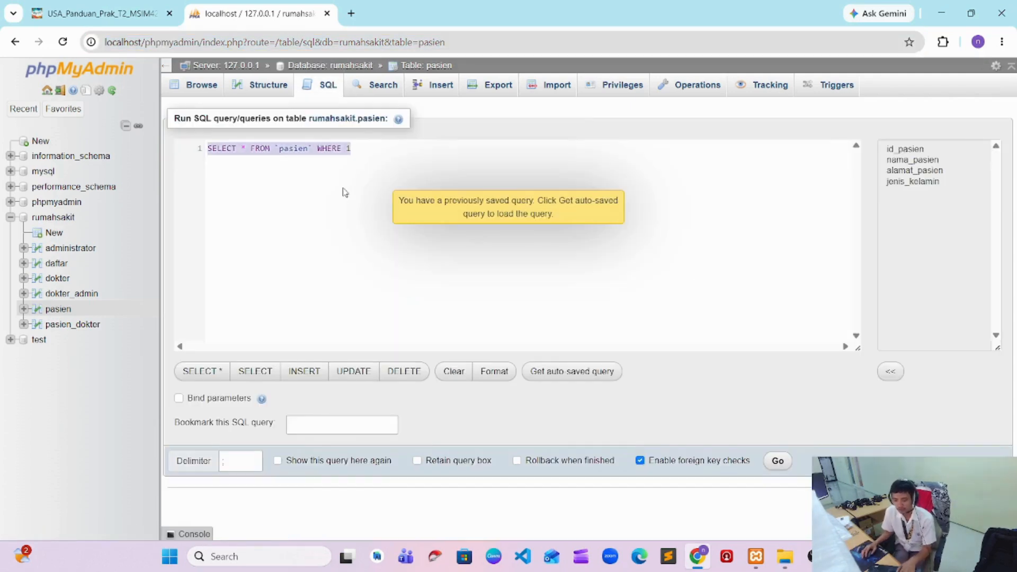
type("UPDATE pasien SET nama_pasien= ‘Mirna Maryati’ WHERE id_pasien =5;")
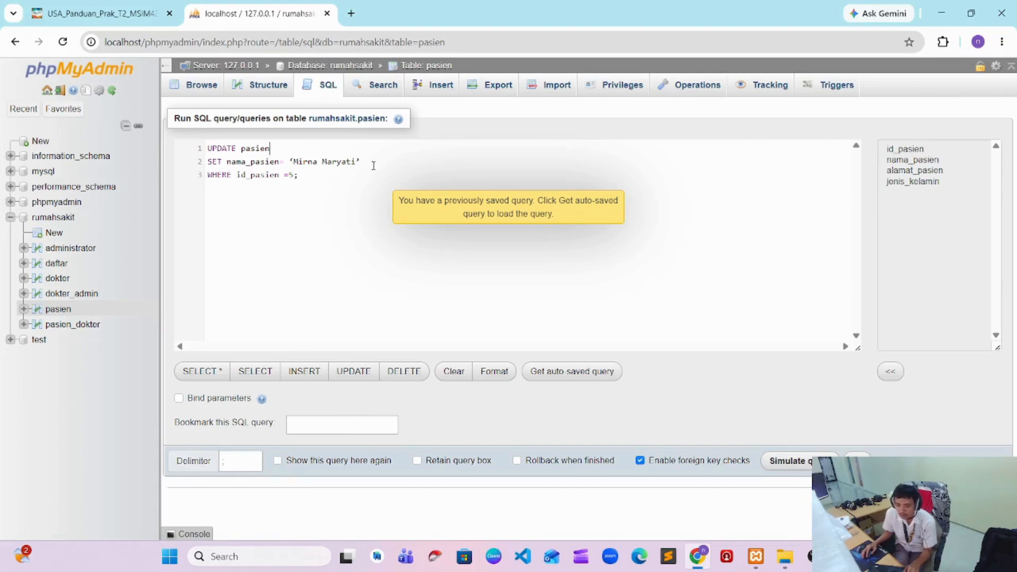
left_click(377, 163)
key("BackSpace")
key("ctrl+shift+Left")
key("ctrl+shift+Left")
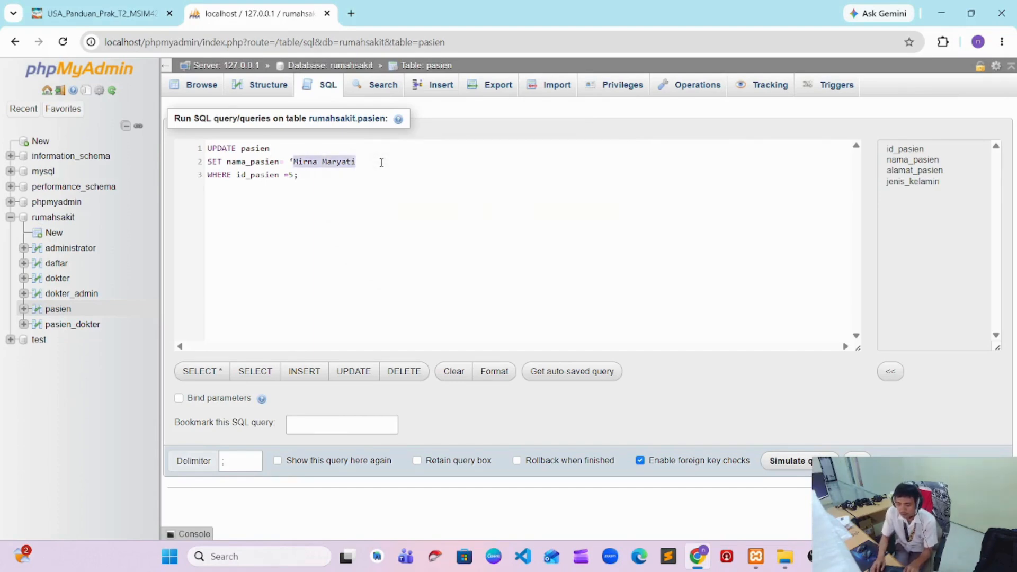
key("BackSpace")
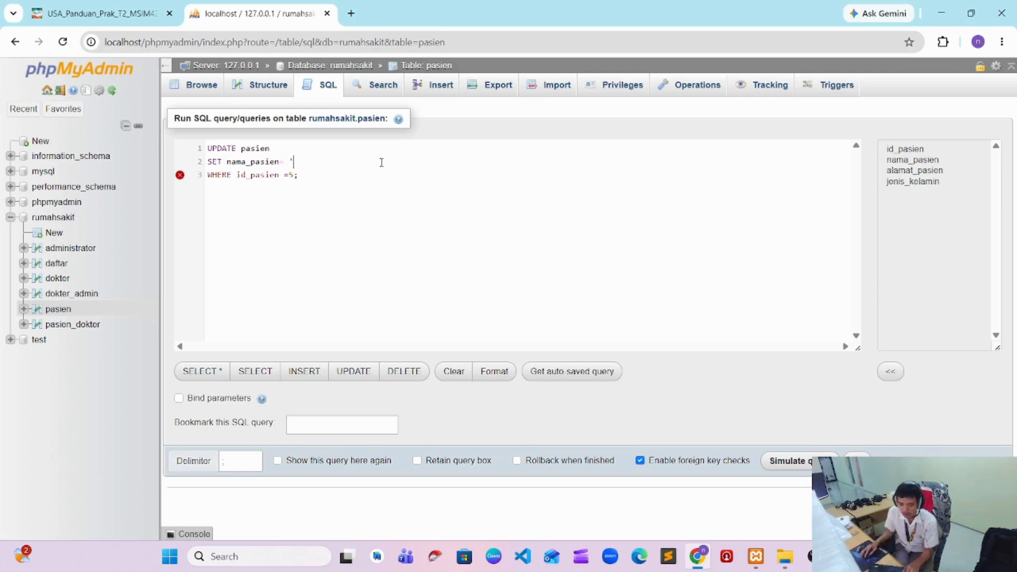
left_click(60, 309)
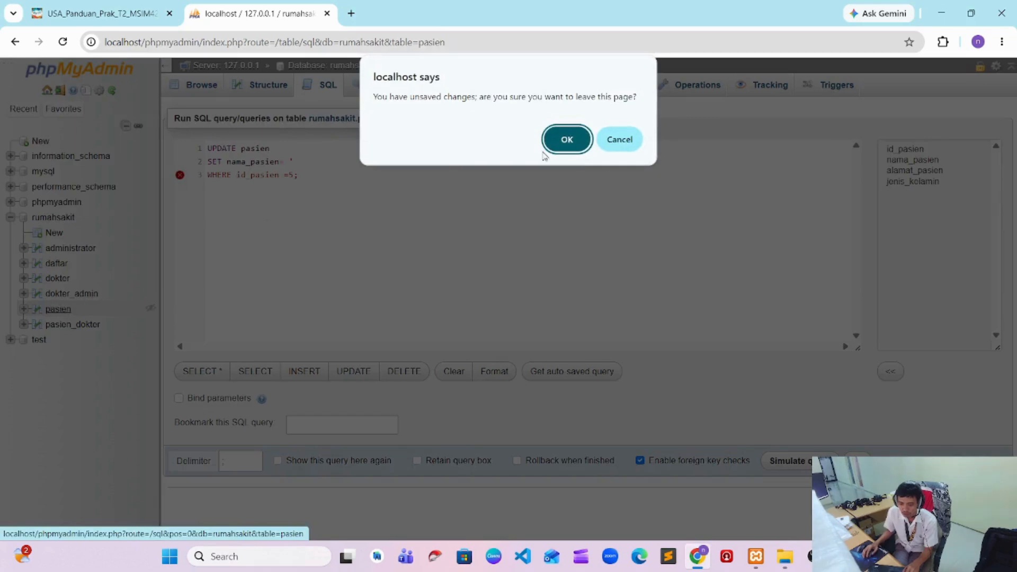
left_click(567, 140)
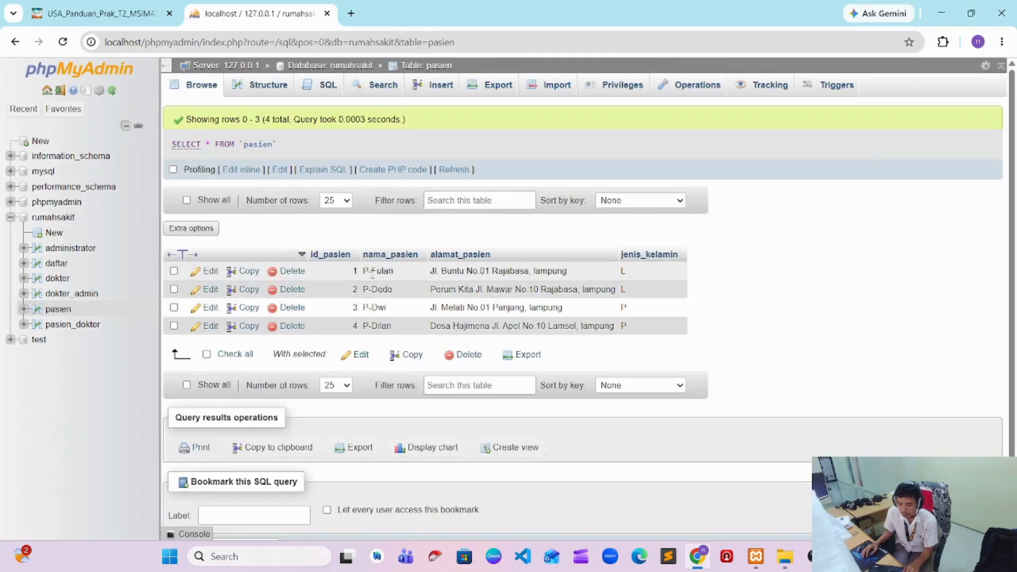
Paste the UPDATE pasien statement that sets nama_pasien, and change its WHERE condition to id_pasien =1
left_click(322, 85)
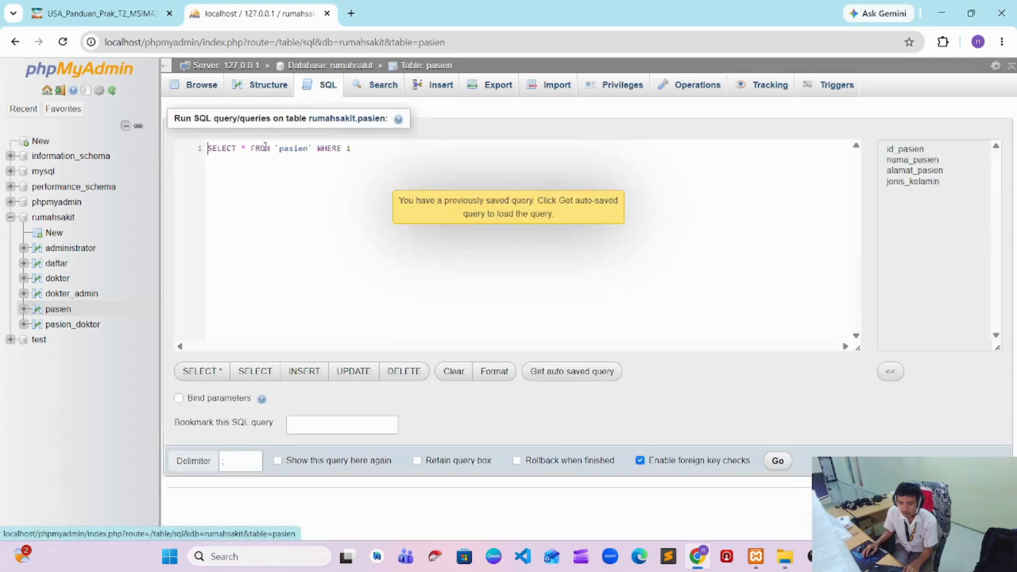
key("ctrl+a")
type("UPDATE pasien SET nama_pasien= ‘Mirna Maryati’ WHERE id_pasien =5;")
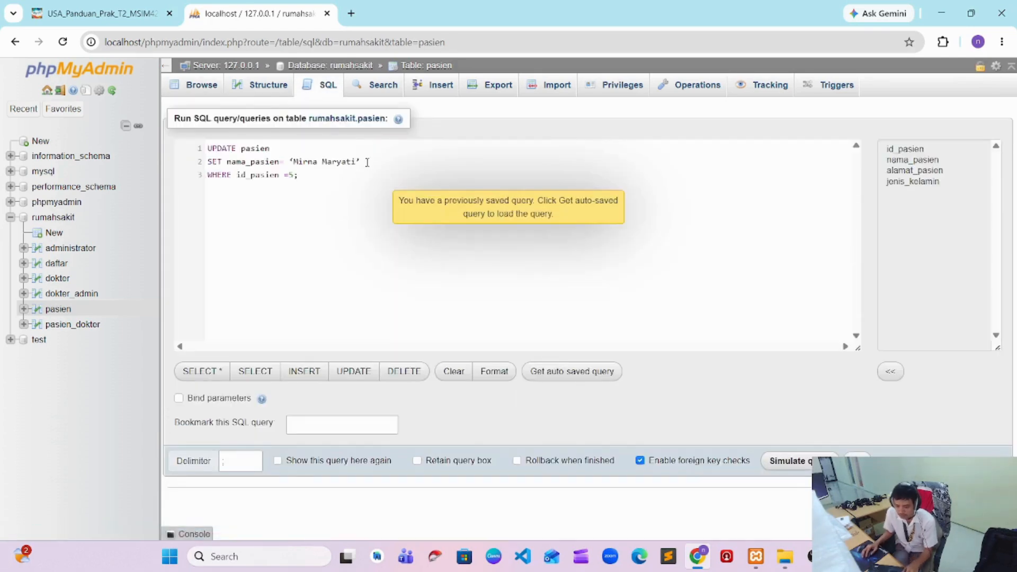
left_click_drag(367, 162, 289, 162)
left_click(291, 175)
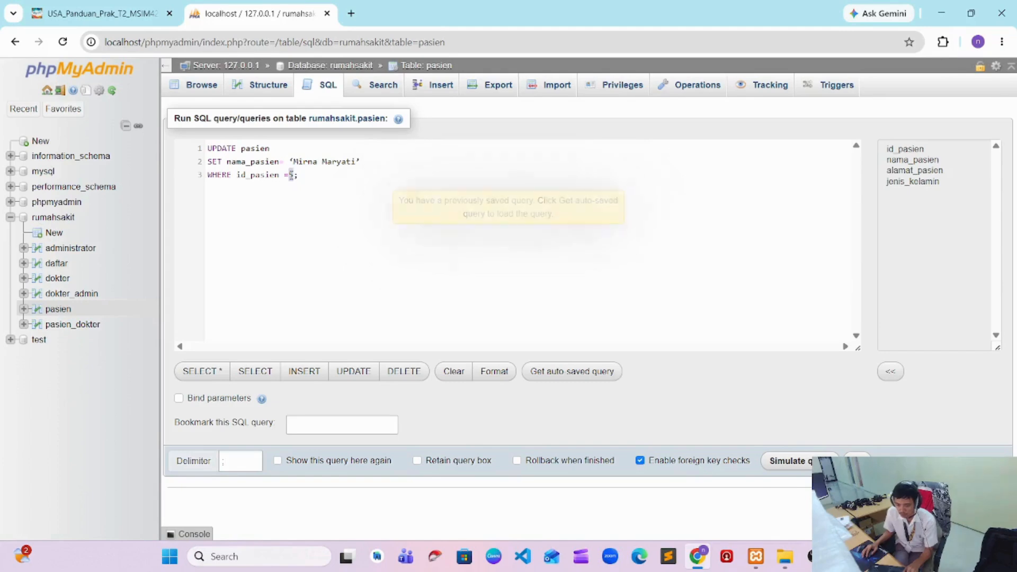
type("1")
Replace the nama_pasien value in the UPDATE statement with the patient's new full name in straight single quotes, and run it
left_click_drag(292, 158, 367, 160)
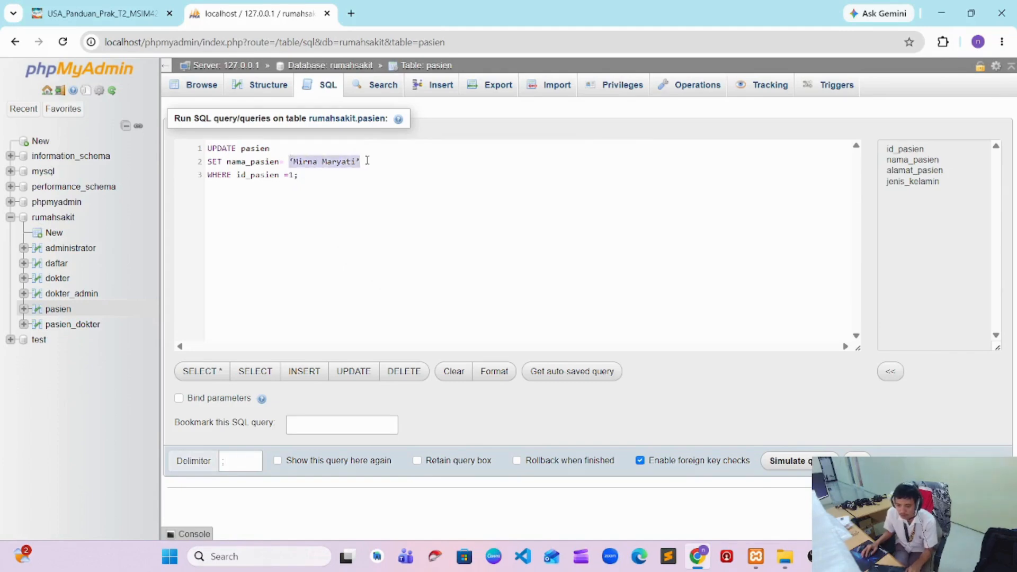
type("F")
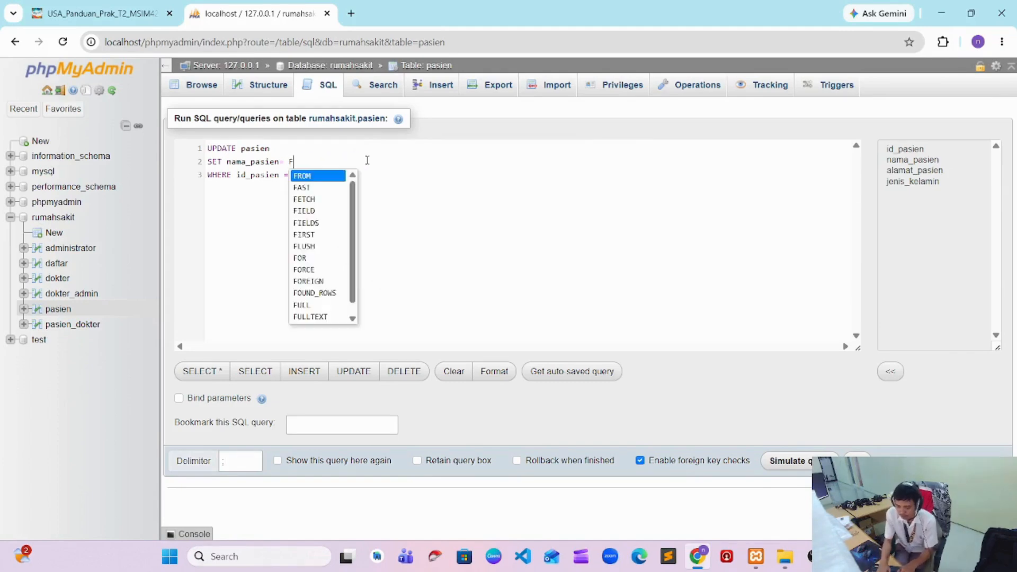
type("ulan Fulani'")
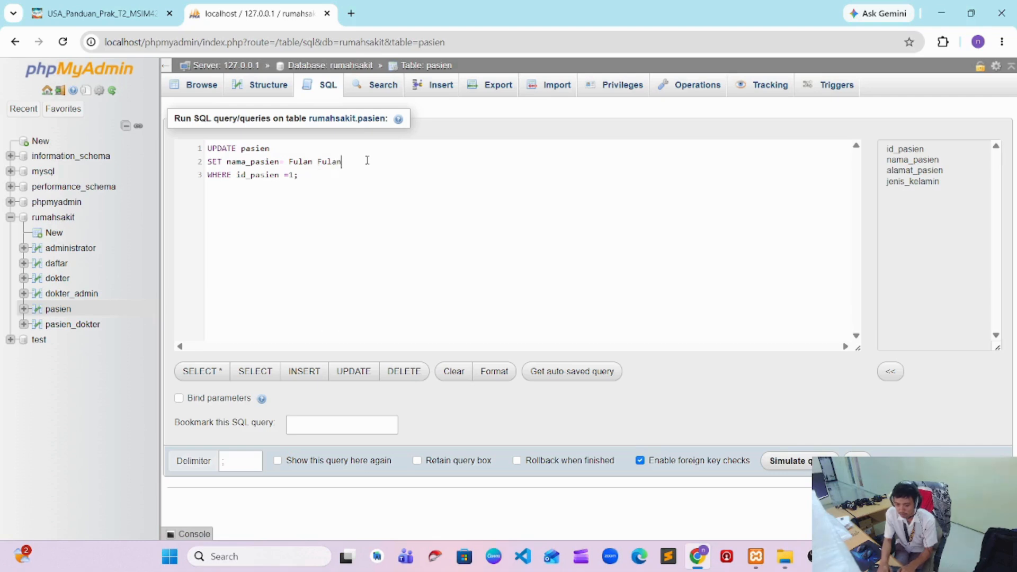
key("Left")
key("Left")
key("Left")
key("Left")
key("Left")
key("Left")
key("Left")
key("Left")
key("Left")
key("Left")
key("Left")
key("Left")
key("Left")
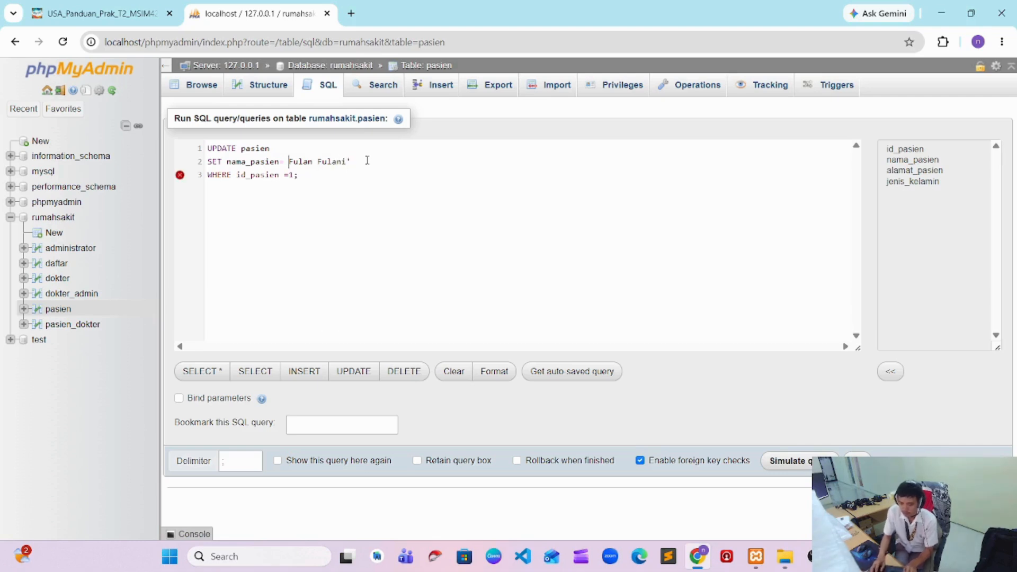
type("'")
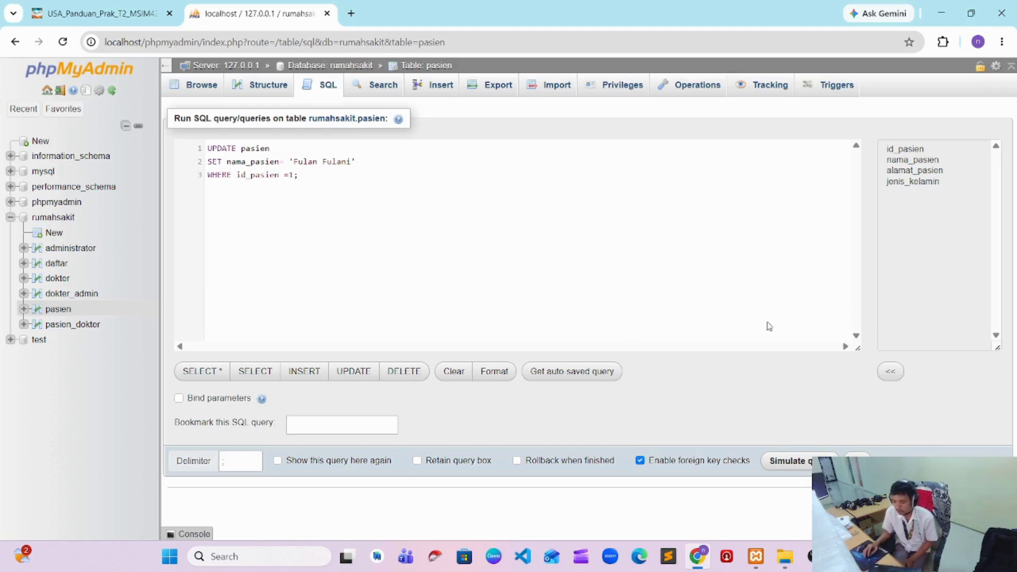
left_click(856, 455)
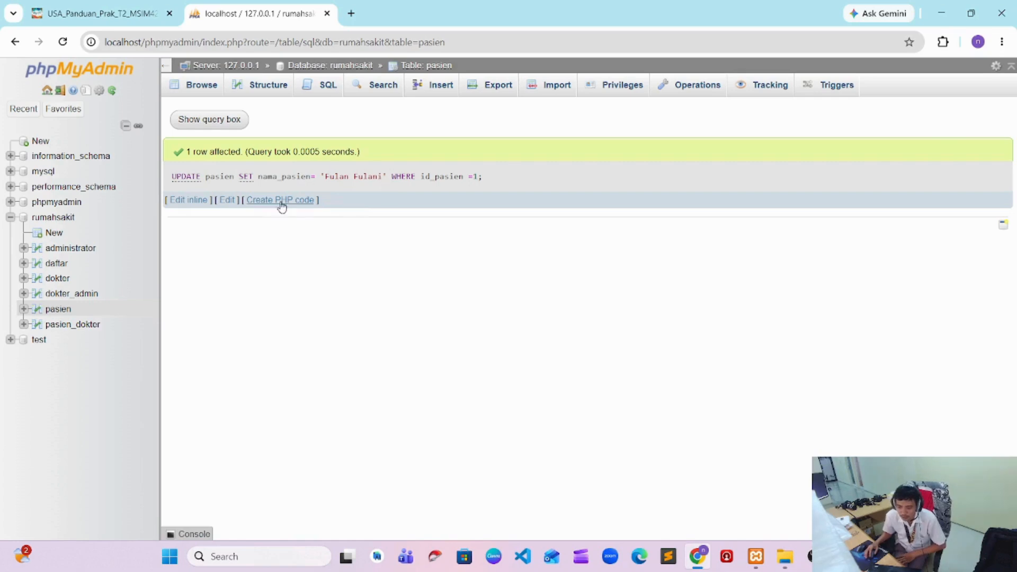
Browse the pasien table and examine the nama_pasien value of the record with id_pasien 1
left_click(79, 308)
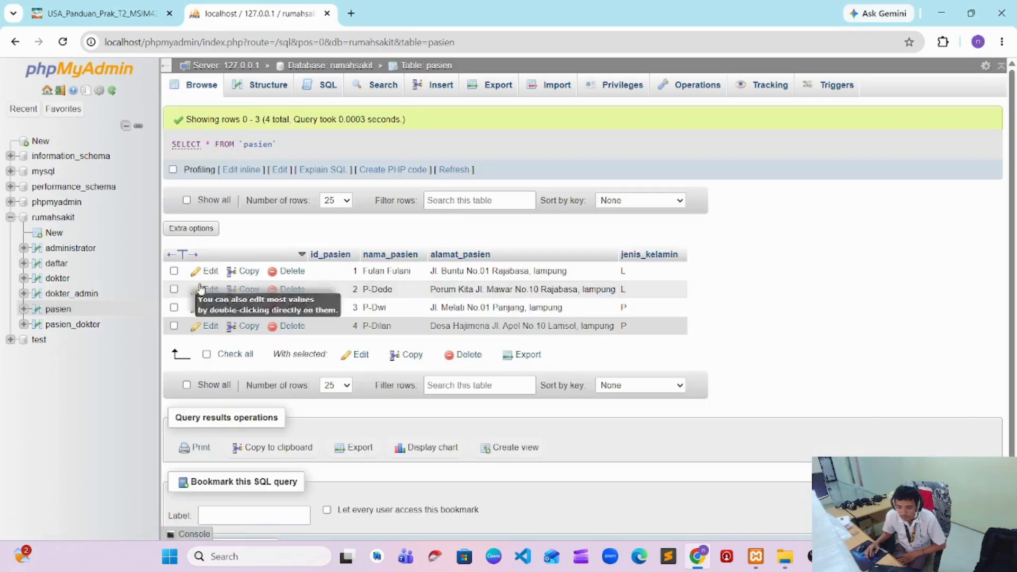
left_click_drag(365, 272, 416, 275)
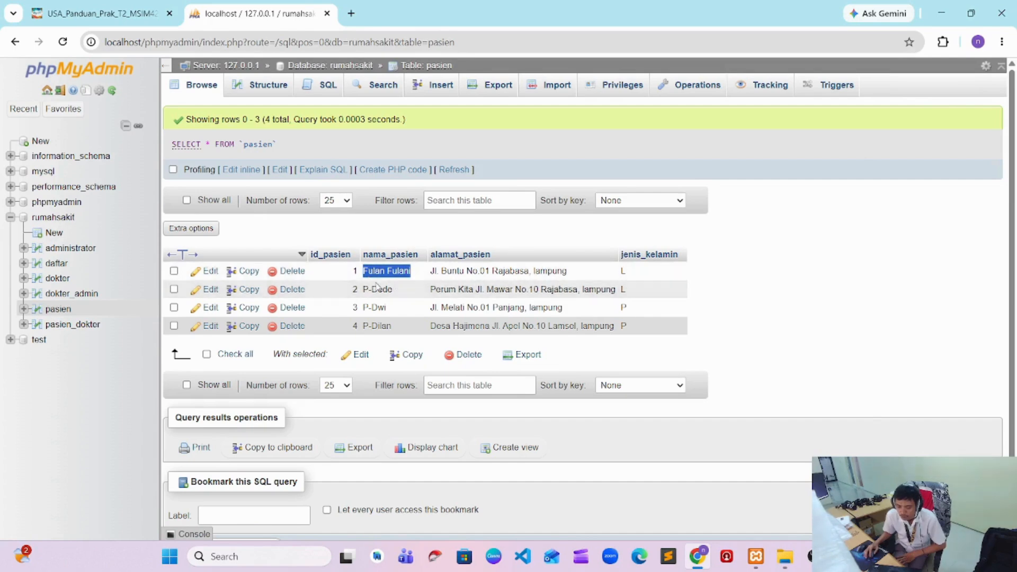
left_click(423, 279)
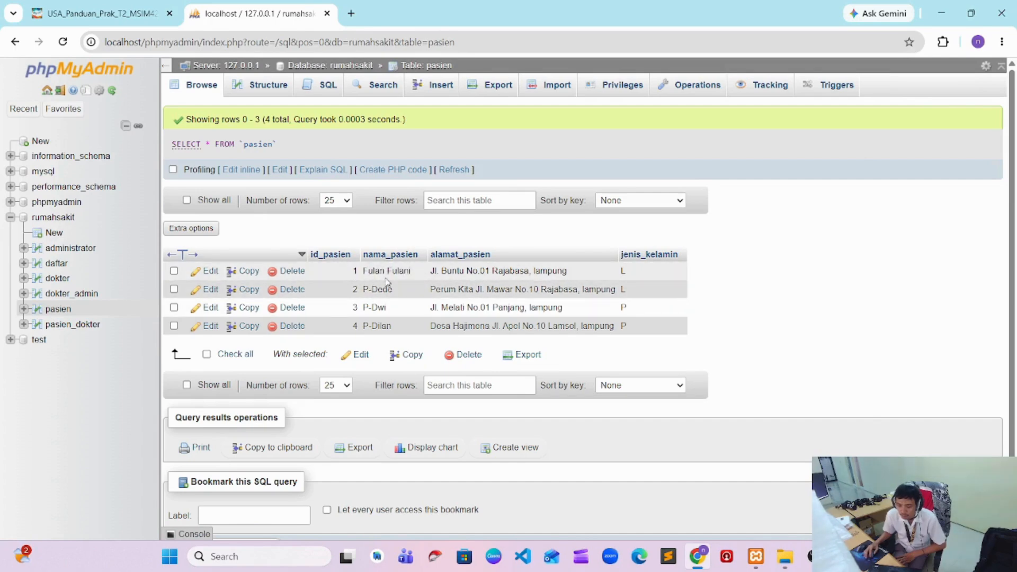
left_click(807, 556)
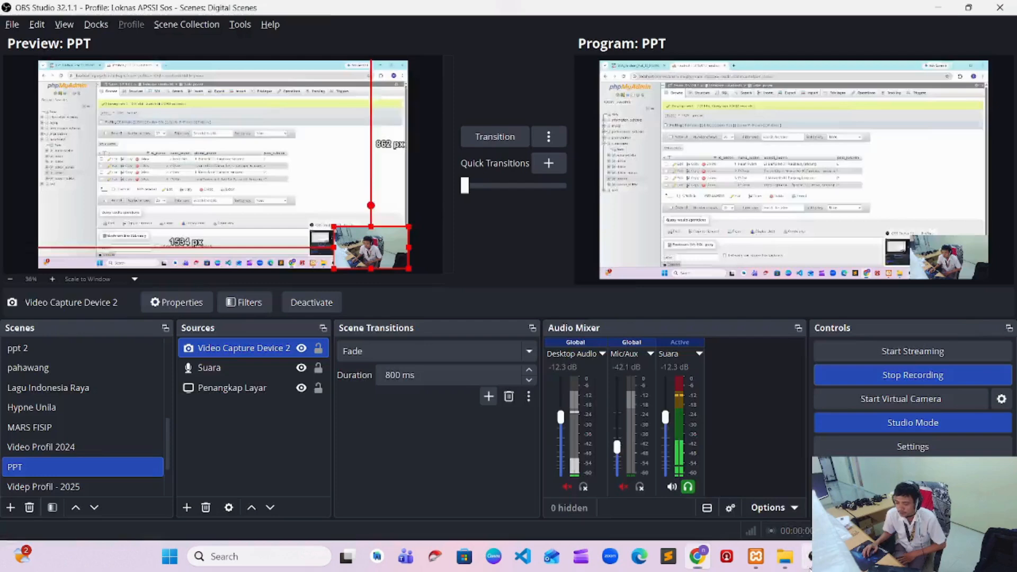
left_click(697, 556)
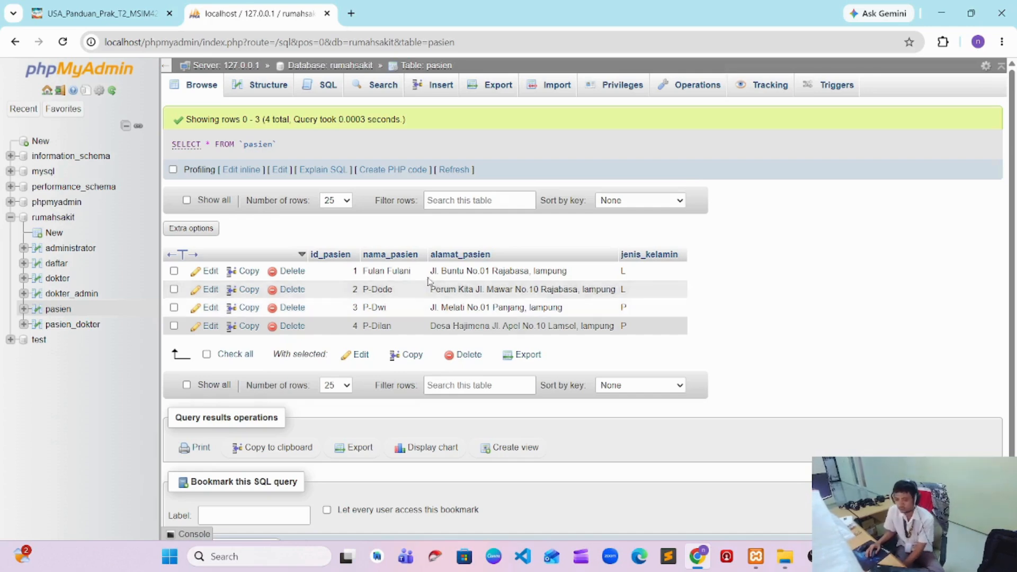
Switch to the PDF guide and copy the example statement DELETE FROM pasien Where id_pasien=5; from its Delete section
left_click(95, 14)
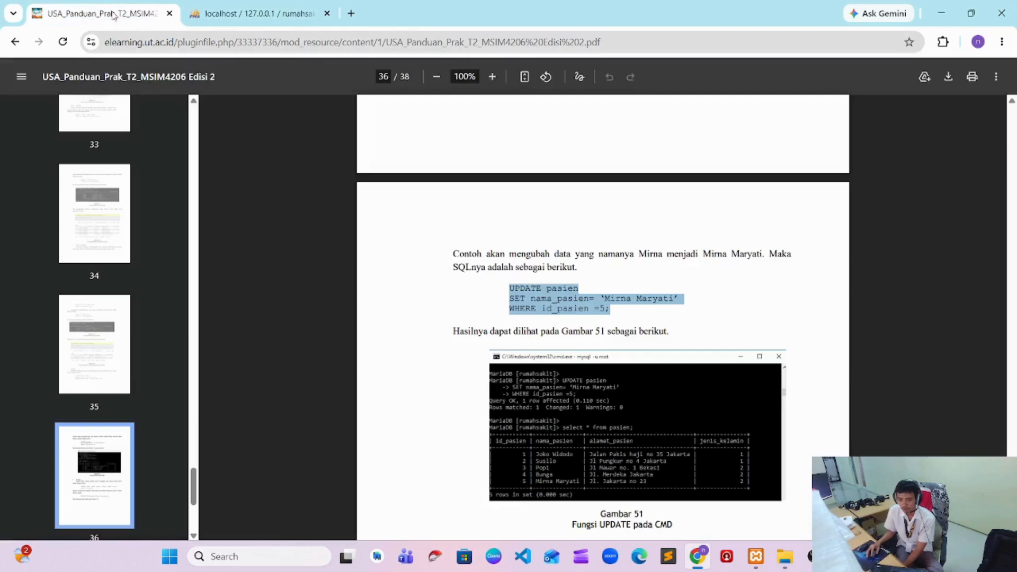
scroll(566, 376, "down", 6)
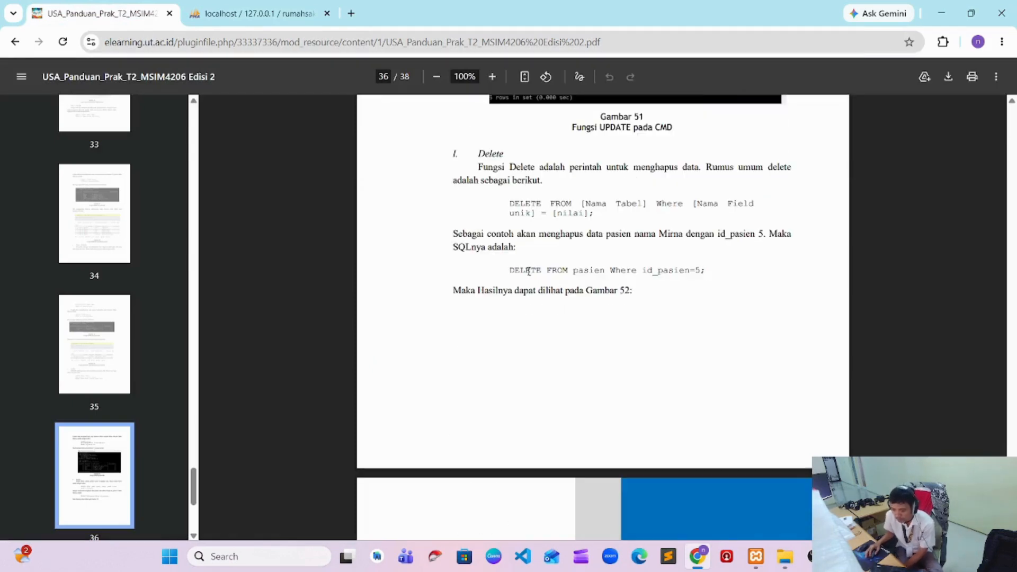
left_click_drag(512, 270, 731, 269)
key("ctrl+c")
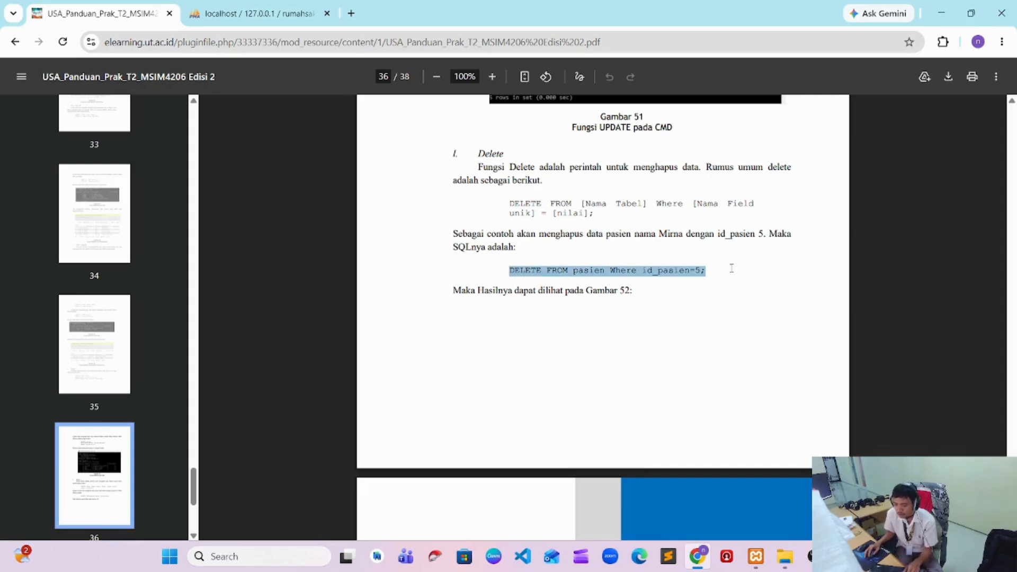
Back in phpMyAdmin, replace the default pasien query with the pasted DELETE statement and change its condition to id_pasien=4
left_click(254, 13)
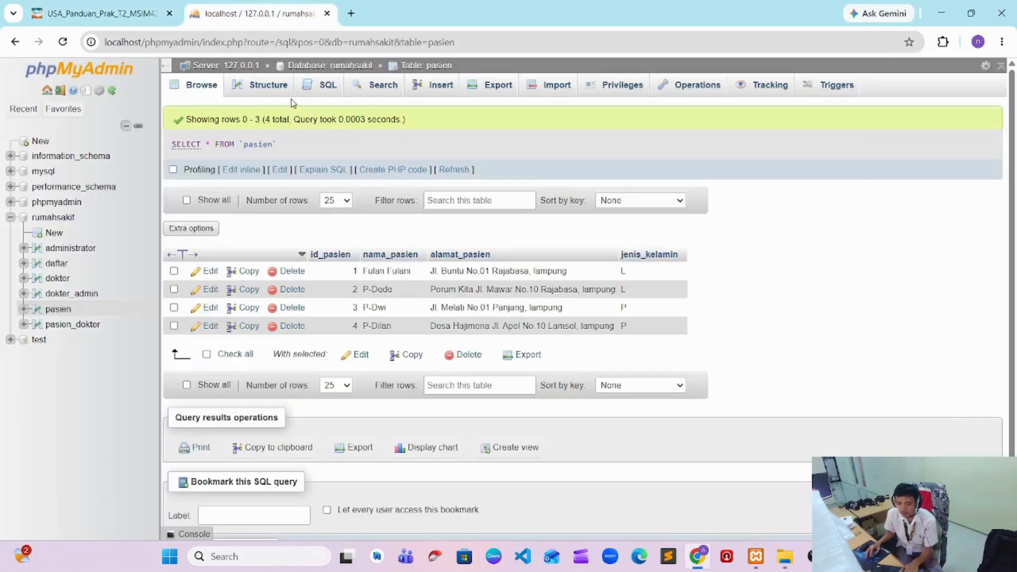
left_click(328, 94)
key("ctrl+a")
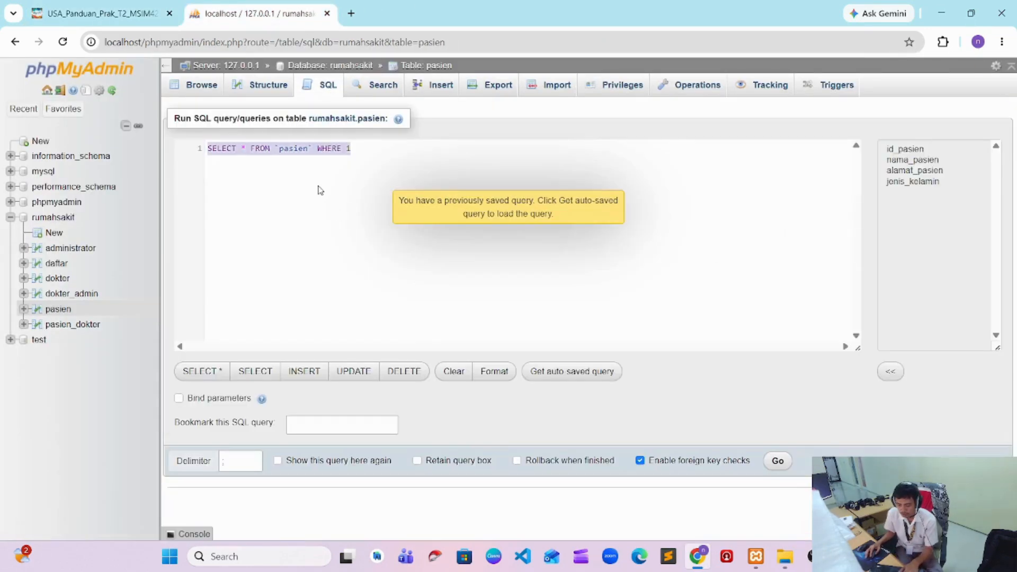
key("ctrl+v")
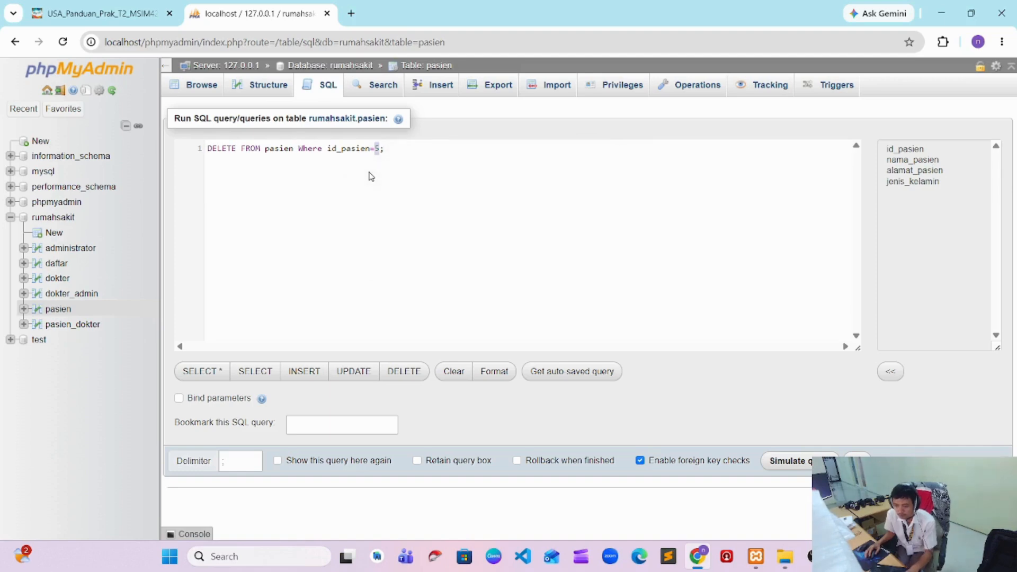
type("4")
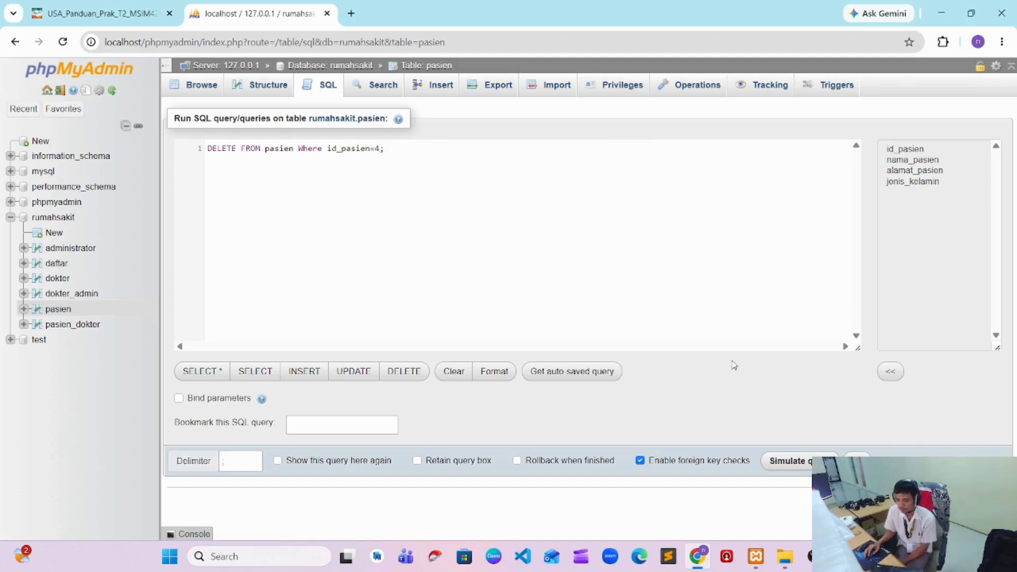
Run the DELETE statement on pasien, approve its execution, and browse the table's remaining rows
left_click(857, 456)
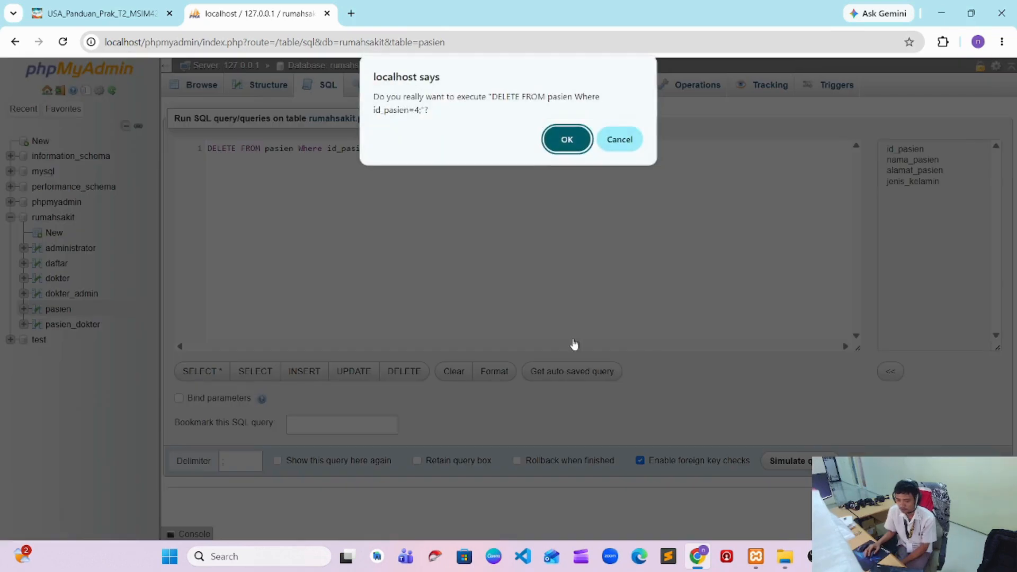
left_click(575, 146)
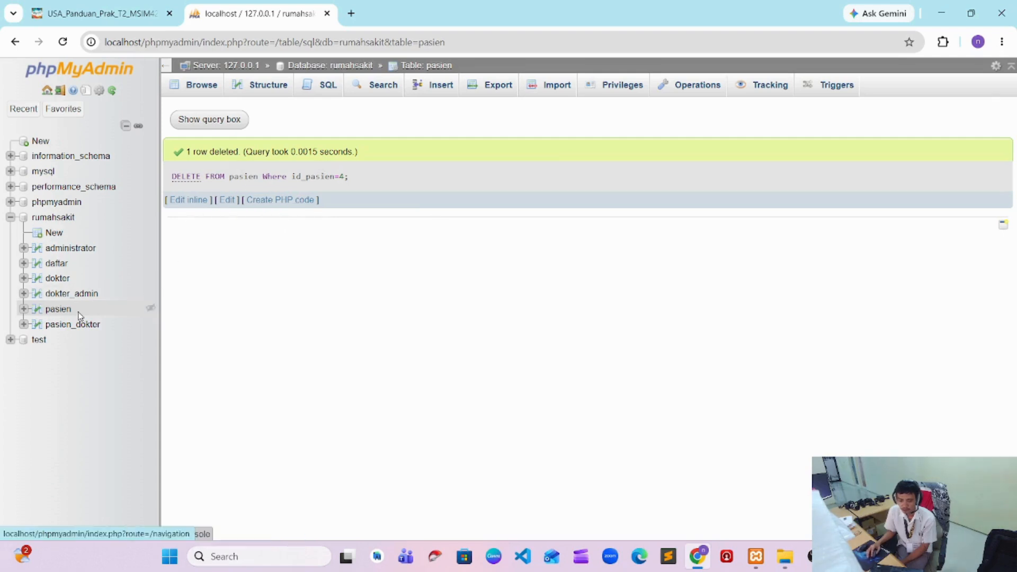
left_click(59, 310)
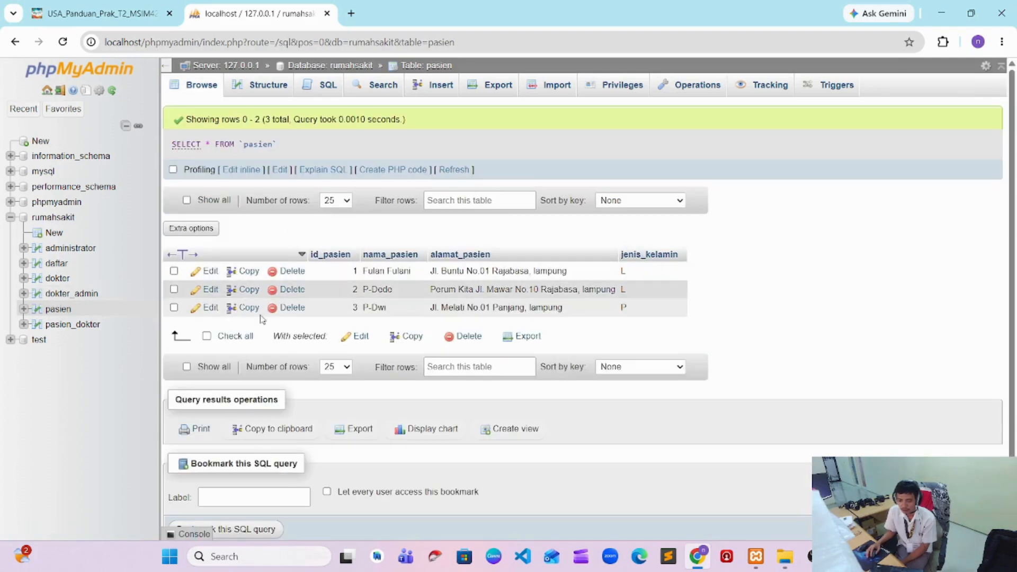